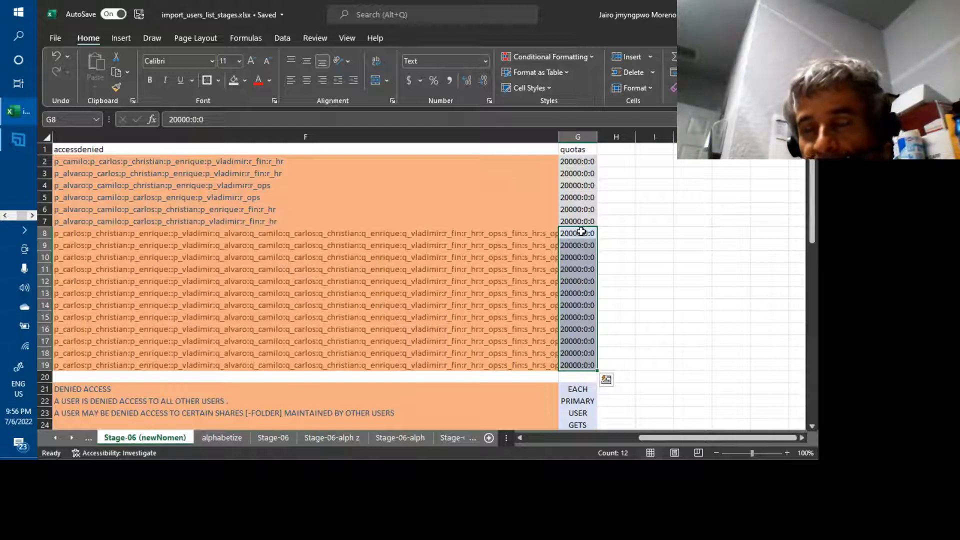
# Inspect row 8's quota value in G8 and its deny-access entry in F8.
pyautogui.press('Left')
pyautogui.press('Left')
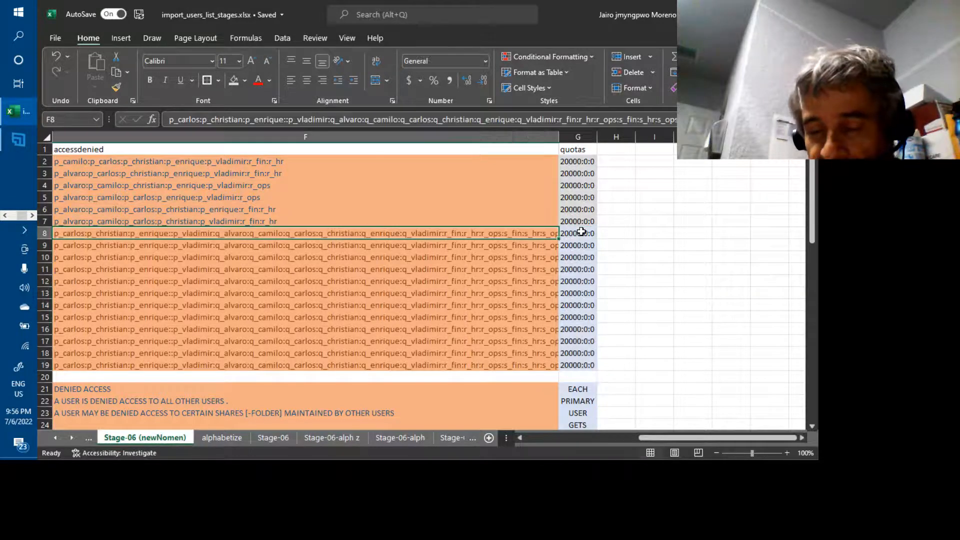
pyautogui.press('Left')
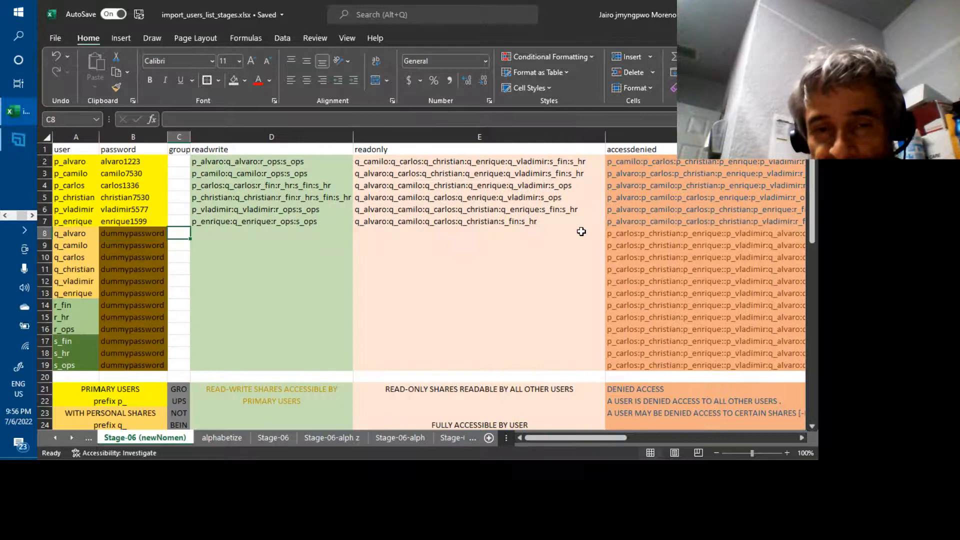
pyautogui.press('Right')
pyautogui.press('Right')
pyautogui.press('Right')
pyautogui.press('Right')
pyautogui.press('Left')
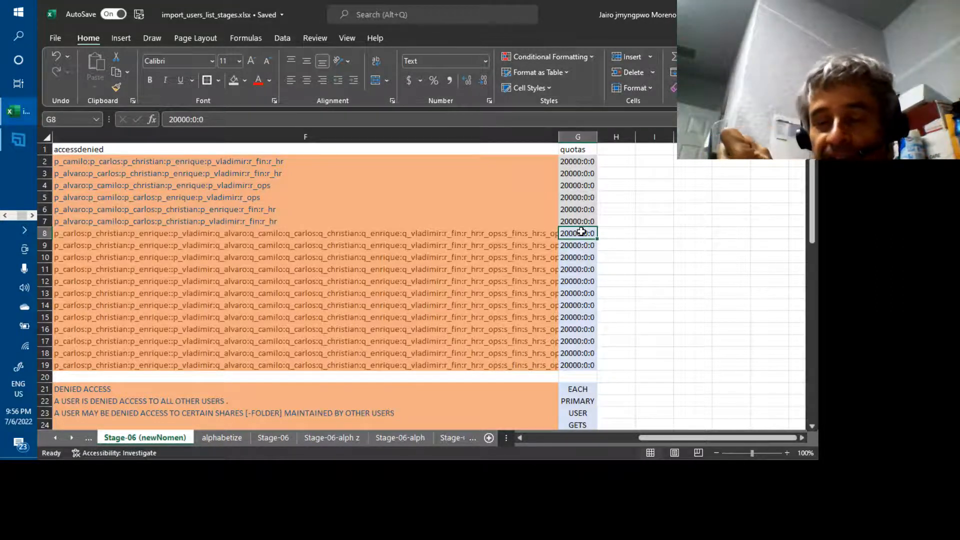
pyautogui.press('Left')
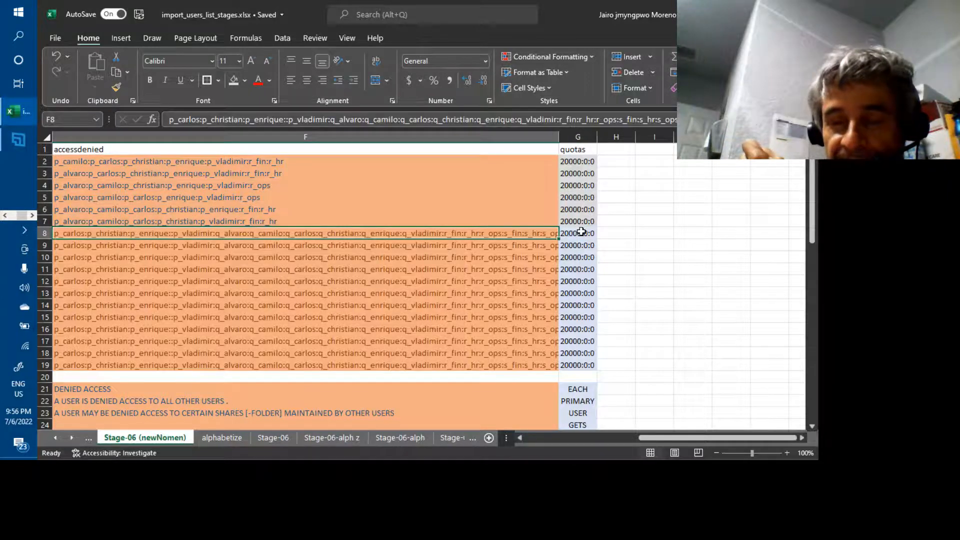
# Select the user records from p_alvaro in row 2 down to row 19, through the quotas column.
pyautogui.press('Home')
pyautogui.press('Up')
pyautogui.press('Up')
pyautogui.press('Up')
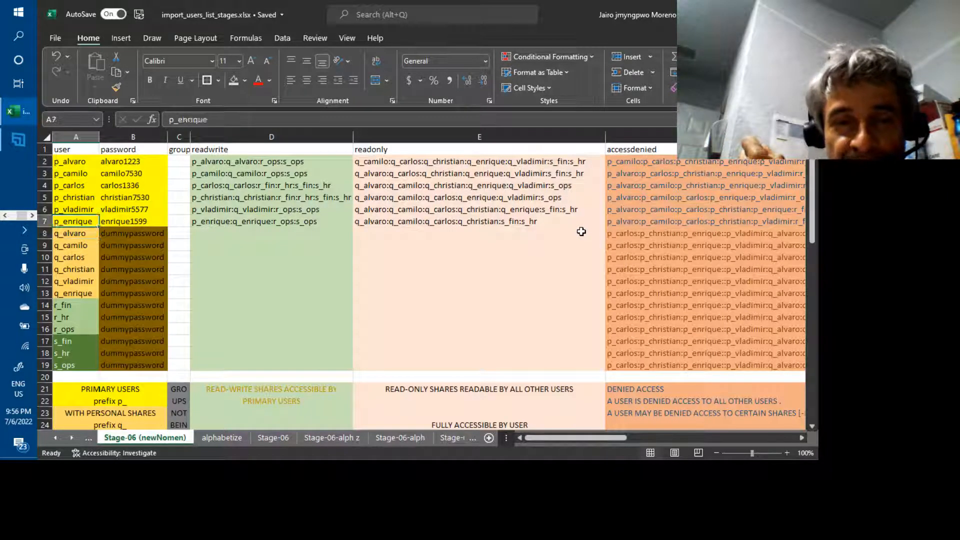
pyautogui.press('Up')
pyautogui.press('Up')
pyautogui.press('Up')
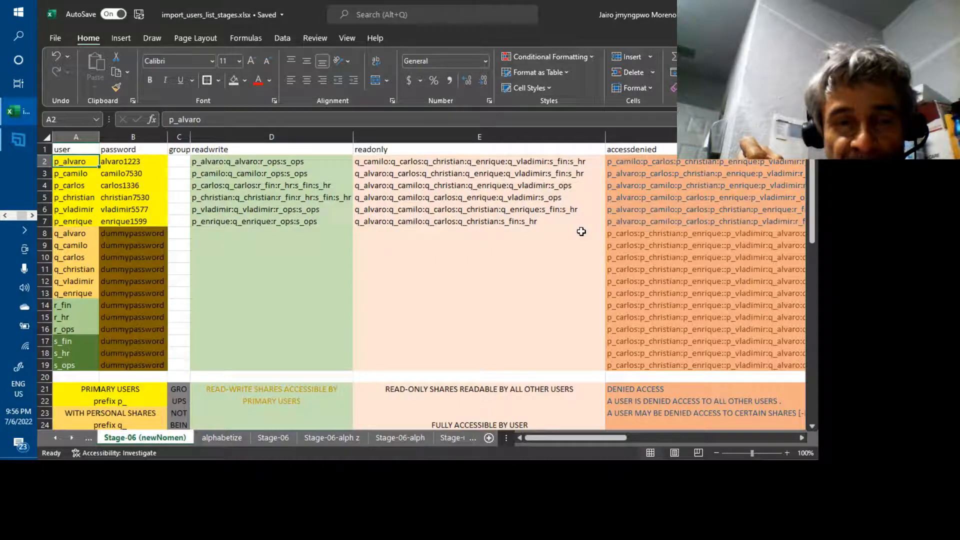
pyautogui.hotkey('shift', 'Down')
pyautogui.hotkey('shift', 'Down')
pyautogui.hotkey('shift', 'Down')
pyautogui.hotkey('shift', 'Down')
pyautogui.hotkey('shift', 'Down')
pyautogui.hotkey('shift', 'Down')
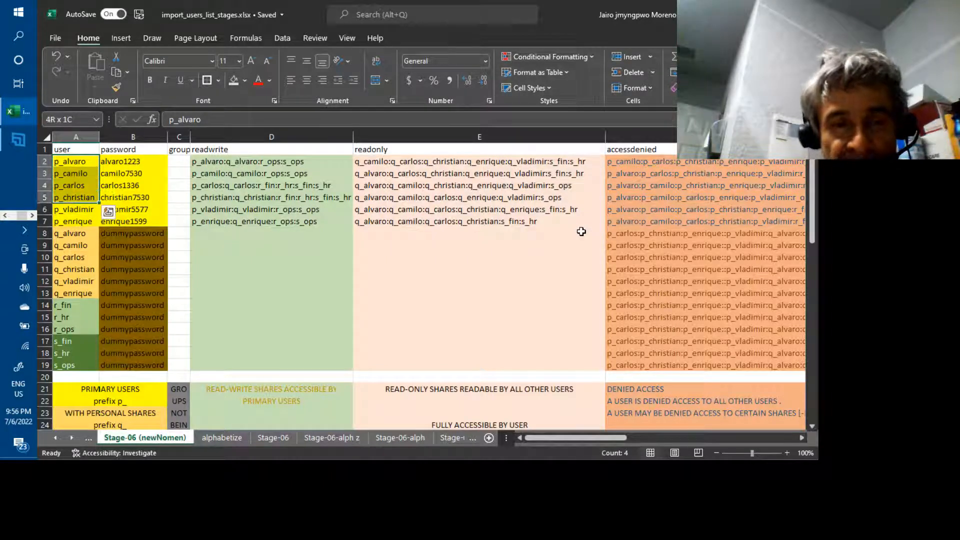
pyautogui.hotkey('shift', 'Down')
pyautogui.hotkey('shift', 'Down')
pyautogui.hotkey('shift', 'Down')
pyautogui.hotkey('shift', 'Down')
pyautogui.hotkey('shift', 'Down')
pyautogui.hotkey('shift', 'Down')
pyautogui.hotkey('shift', 'Down')
pyautogui.hotkey('shift', 'Down')
pyautogui.hotkey('shift', 'Down')
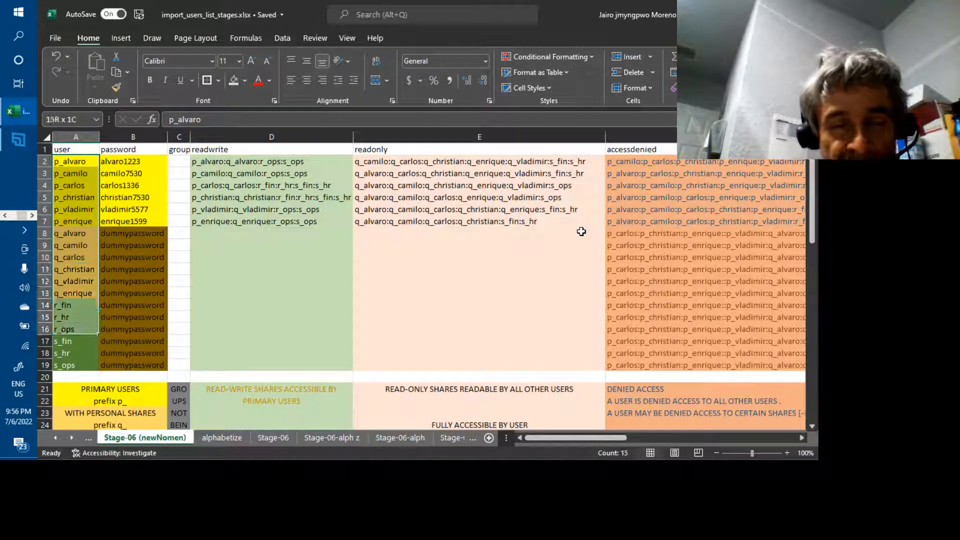
pyautogui.hotkey('shift', 'Down')
pyautogui.hotkey('shift', 'Down')
pyautogui.hotkey('shift', 'Right')
pyautogui.hotkey('shift', 'Right')
pyautogui.hotkey('shift', 'Right')
pyautogui.hotkey('shift', 'Right')
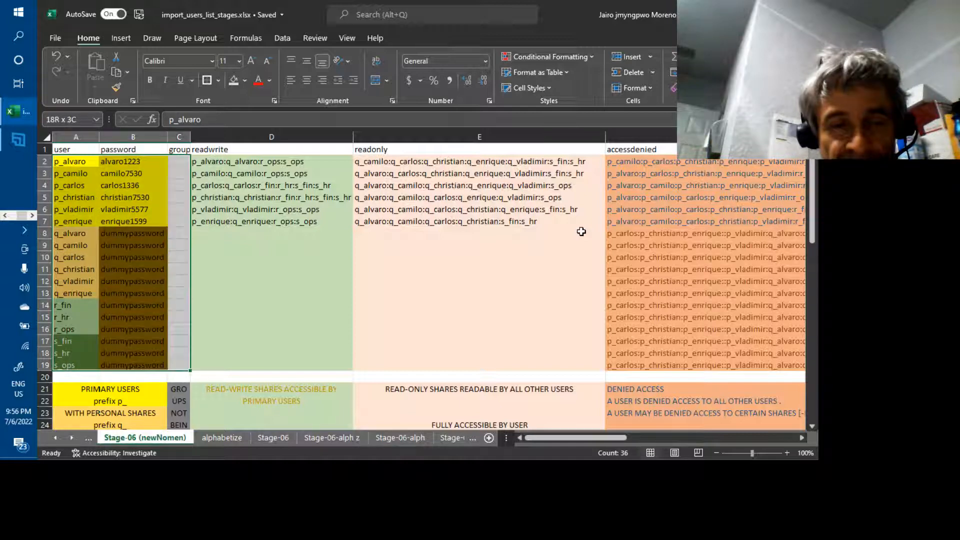
pyautogui.hotkey('shift', 'Right')
pyautogui.hotkey('shift', 'Right')
pyautogui.hotkey('shift', 'Right')
pyautogui.hotkey('shift', 'Right')
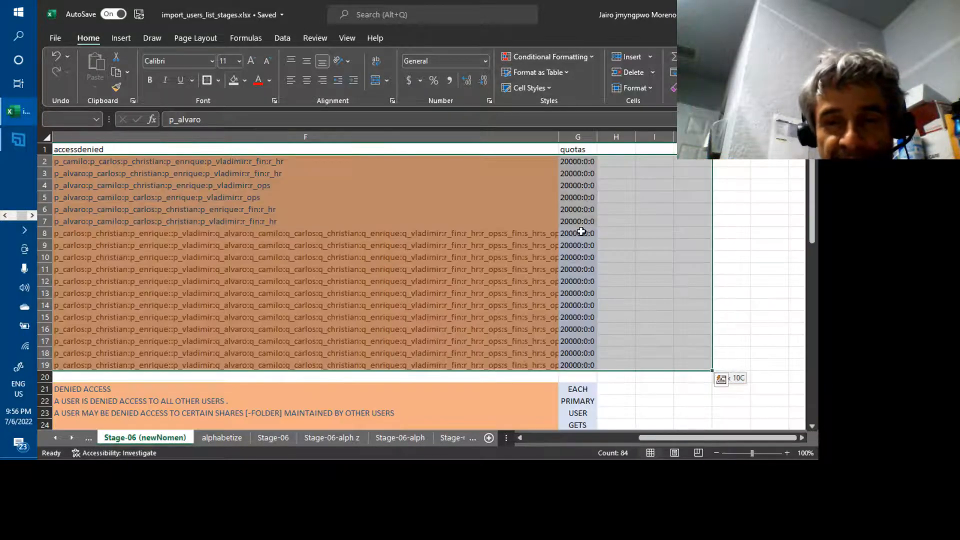
pyautogui.hotkey('shift', 'Left')
pyautogui.hotkey('shift', 'Left')
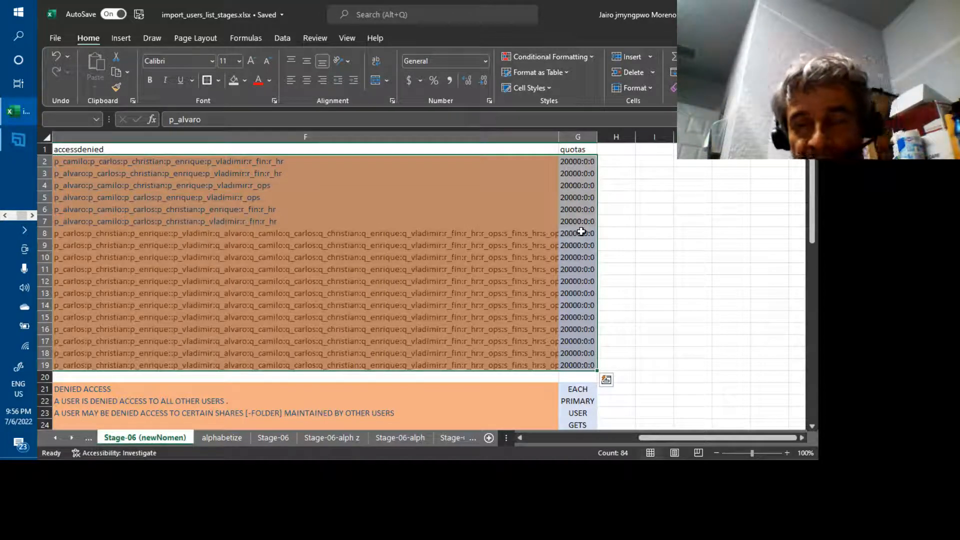
# Review the tab-separated user import file in Notepad, then return to the My Cloud dashboard in Edge.
pyautogui.hotkey('alt', 'Tab')
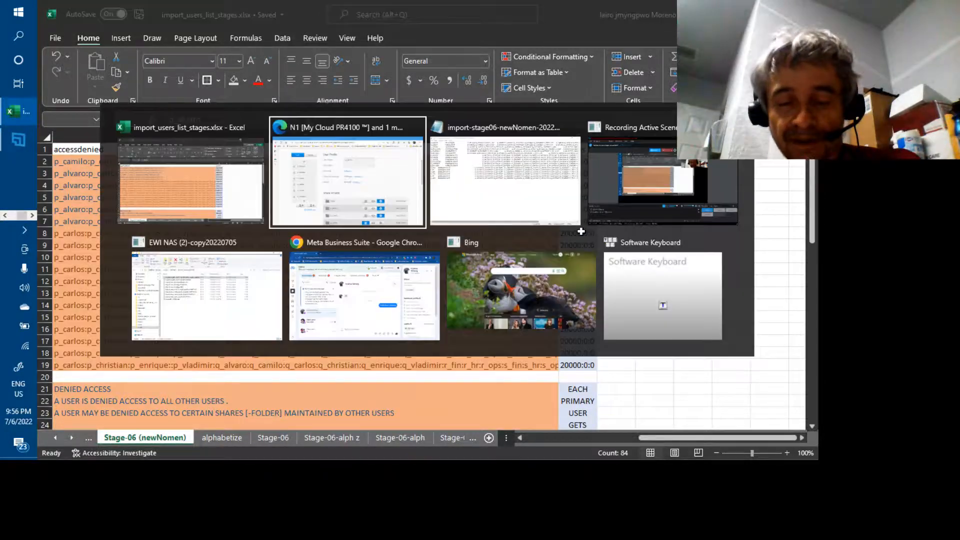
pyautogui.hotkey('alt', 'Tab')
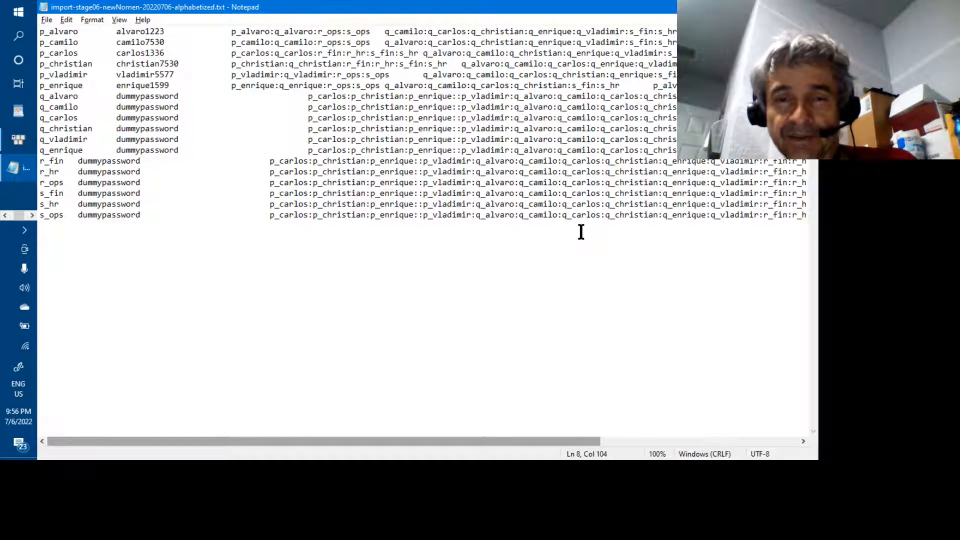
pyautogui.hotkey('alt', 'Tab')
pyautogui.hotkey('alt', 'Tab')
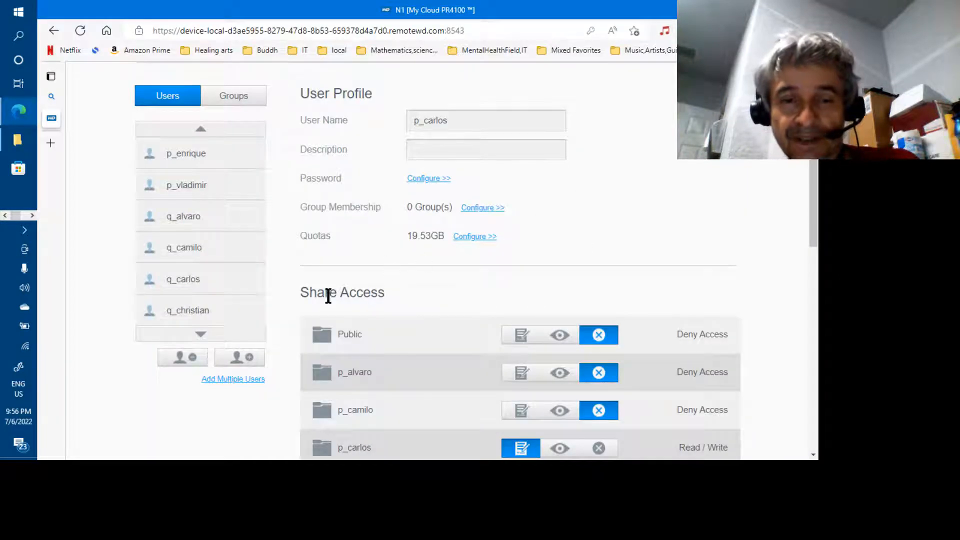
# Import users from import-stage06-newNomen-20220706-alphabetized.txt with Overwrite Duplicate Accounts enabled.
pyautogui.scroll(2, 283, 257)
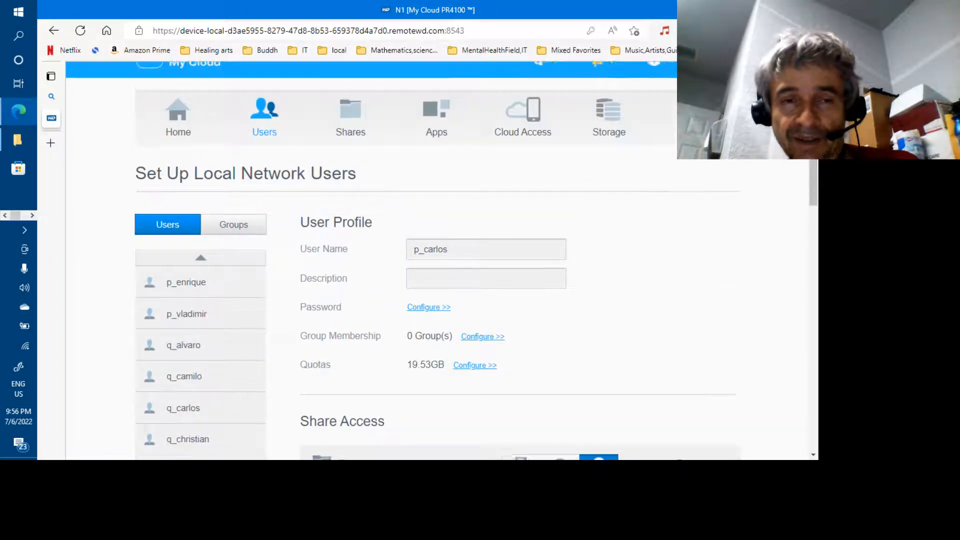
pyautogui.scroll(-2, 240, 295)
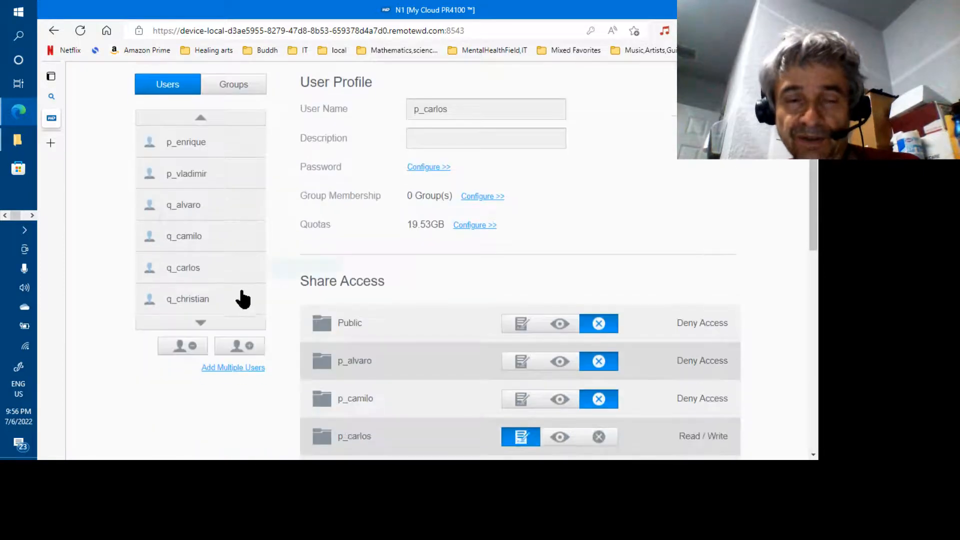
pyautogui.click(238, 368)
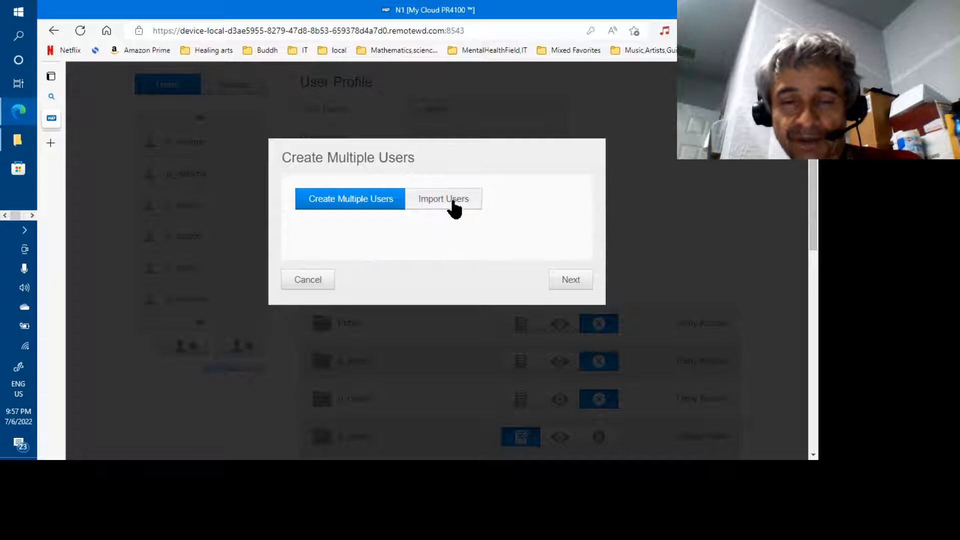
pyautogui.click(453, 202)
pyautogui.click(569, 279)
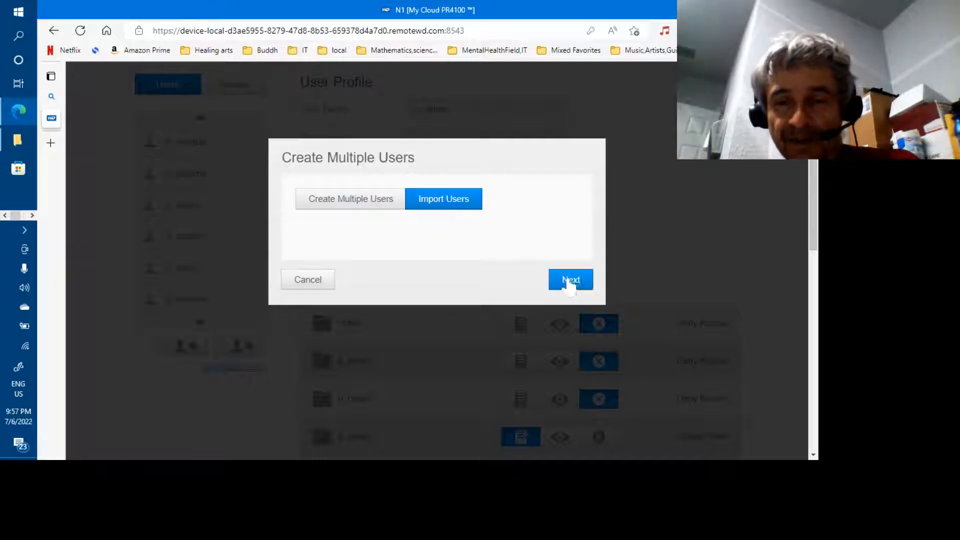
pyautogui.click(299, 222)
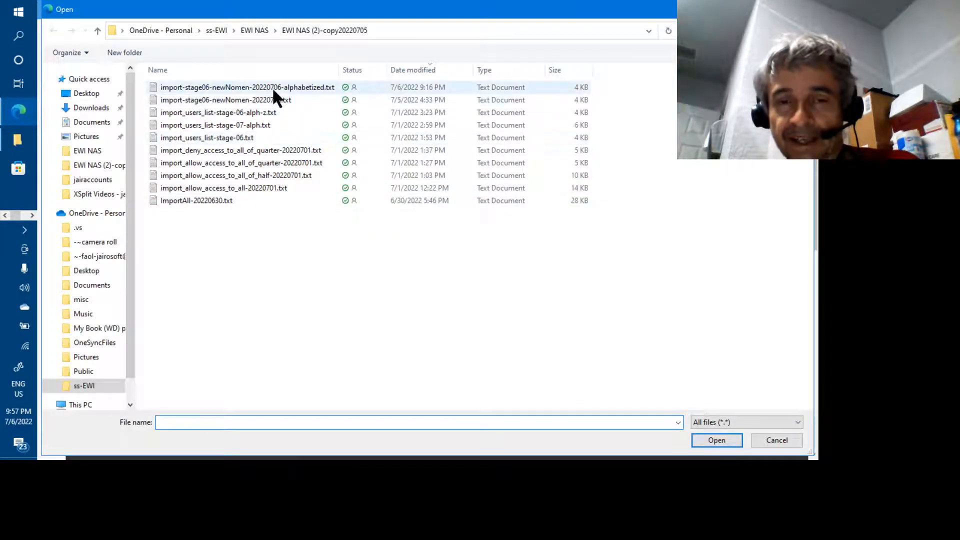
pyautogui.click(272, 87)
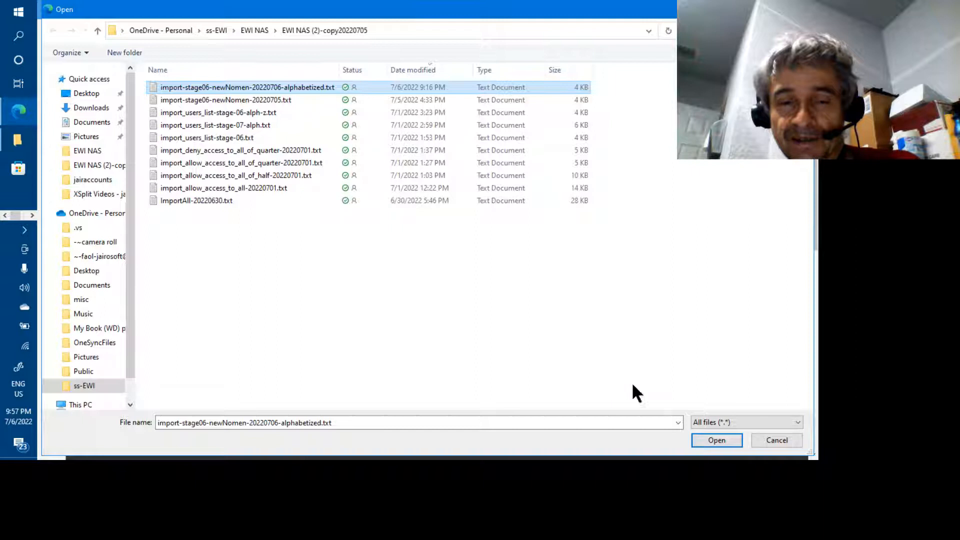
pyautogui.click(702, 438)
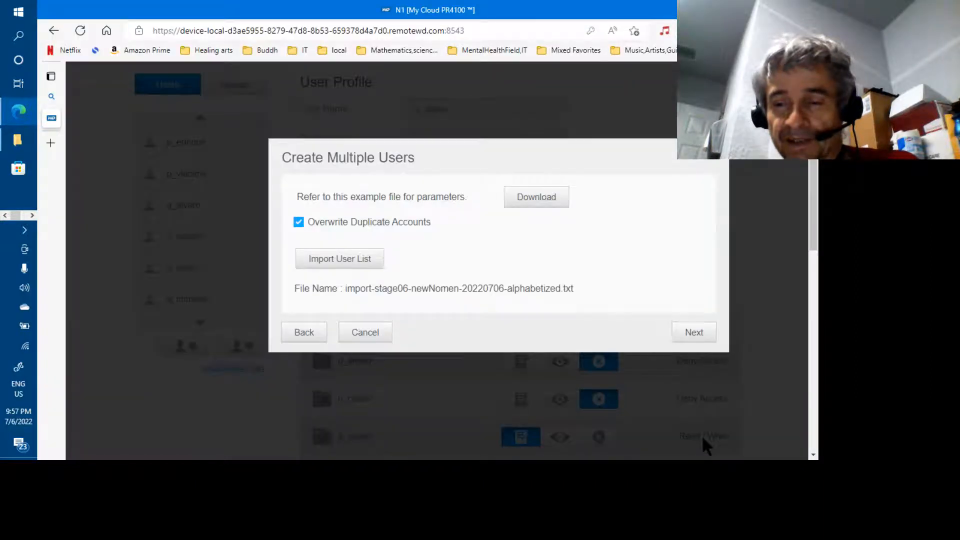
# Preview the parsed accounts and check p_alvaro's share permissions and 20000 quota.
pyautogui.click(693, 332)
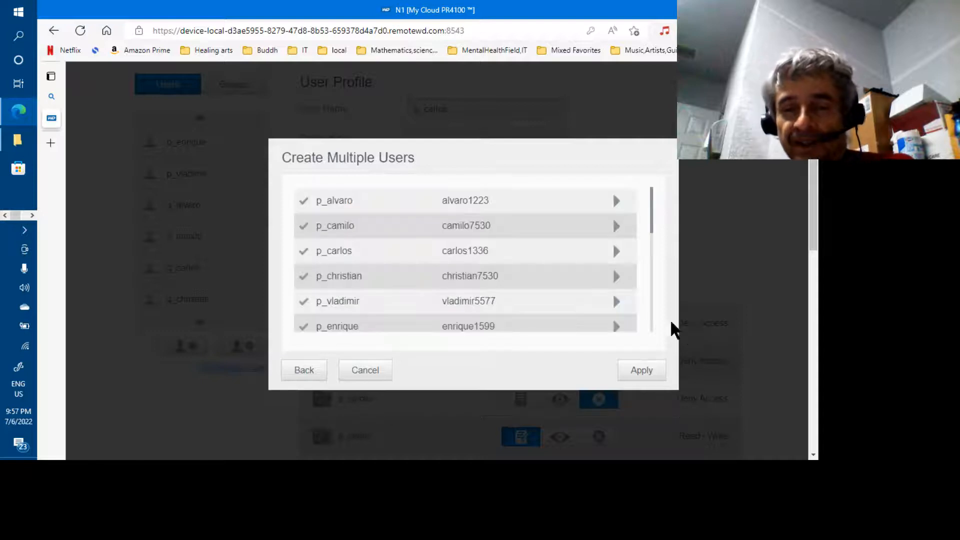
pyautogui.scroll(-2, 650, 281)
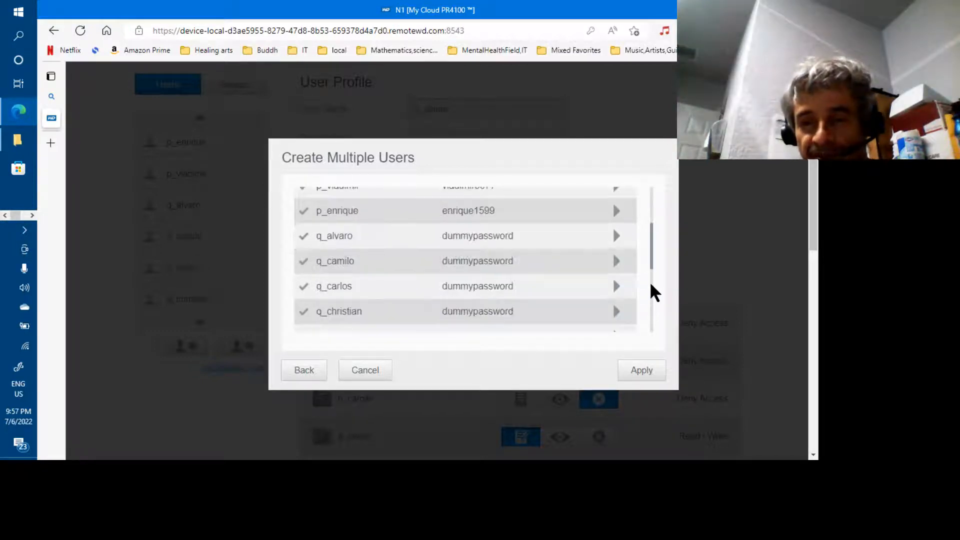
pyautogui.click(651, 285)
pyautogui.moveTo(651, 285); pyautogui.dragTo(651, 229)
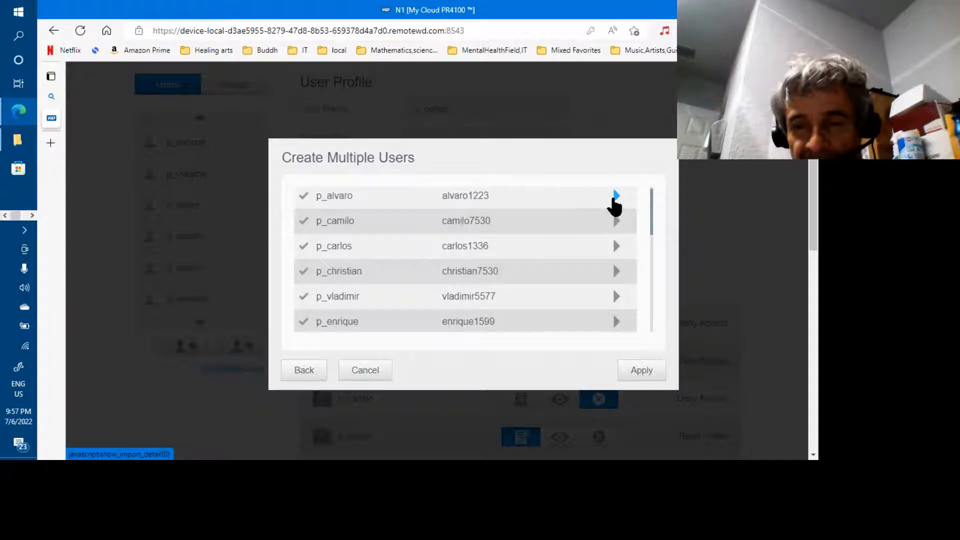
pyautogui.click(616, 196)
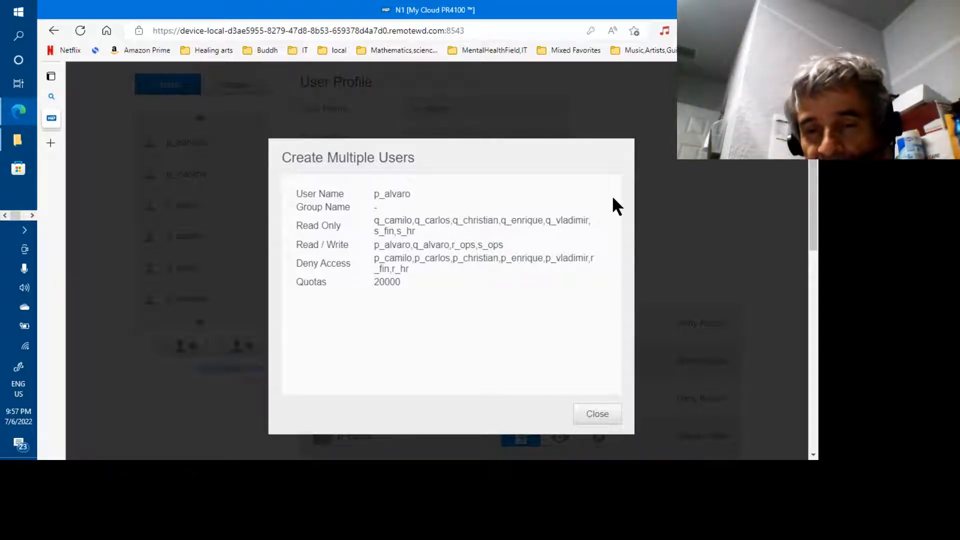
pyautogui.click(600, 414)
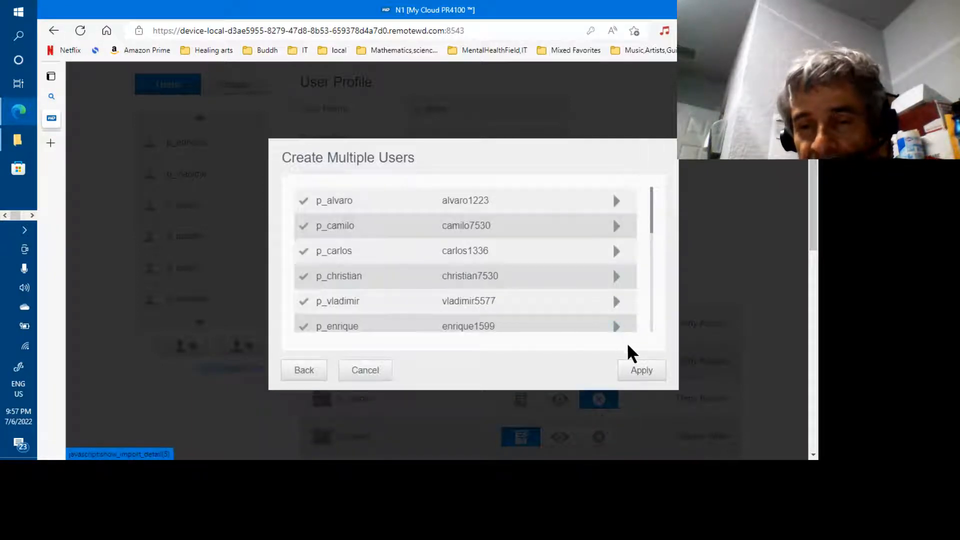
pyautogui.click(376, 371)
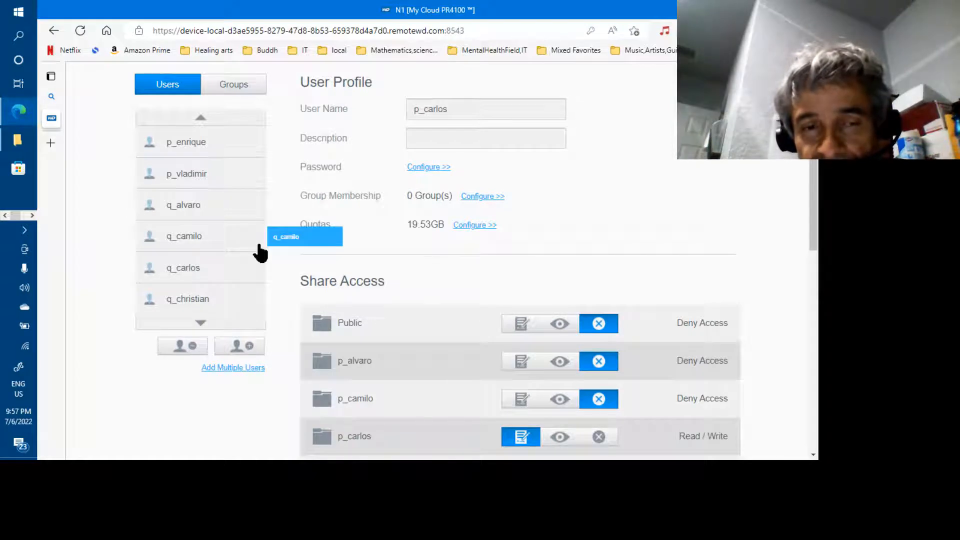
pyautogui.click(203, 119)
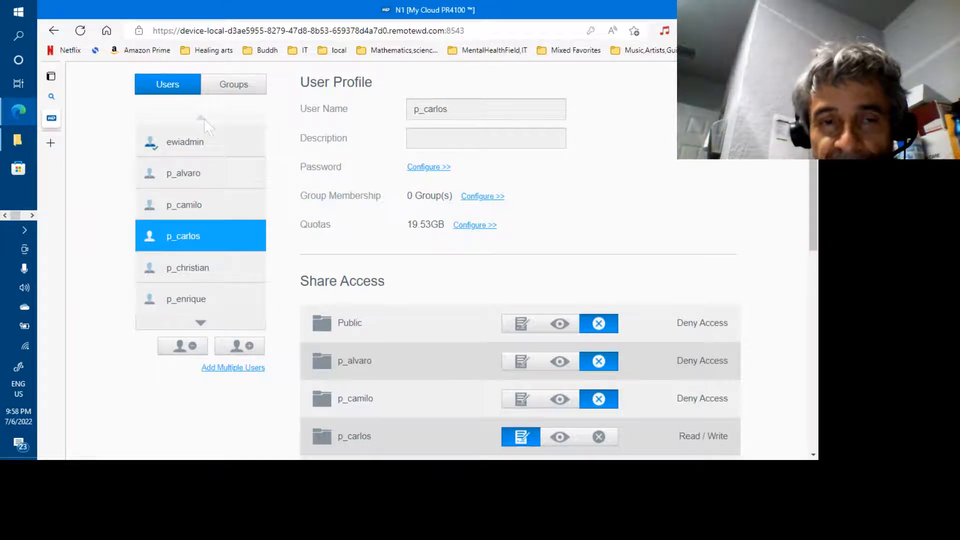
pyautogui.click(193, 175)
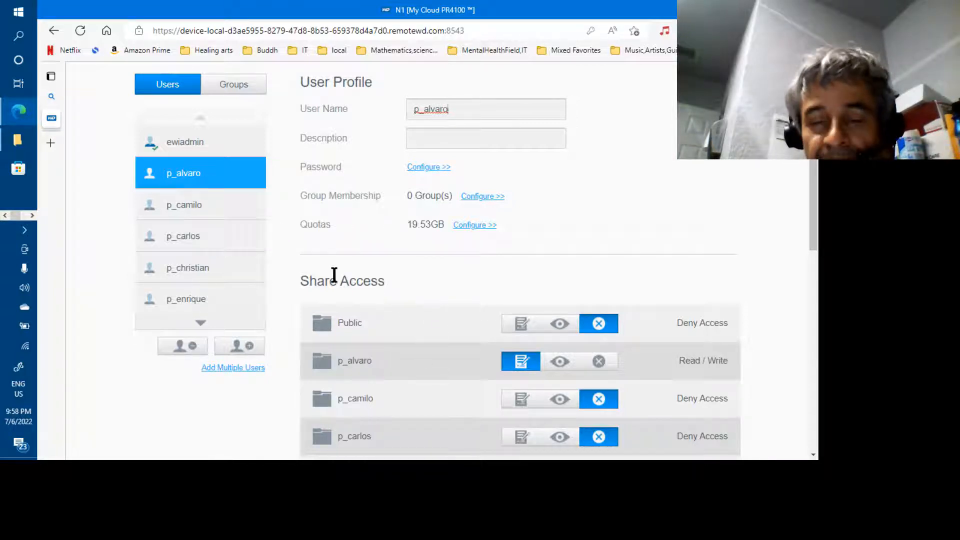
# Open p_enrique's and r_ops's profiles, confirming r_ops has a 19.53GB quota.
pyautogui.click(200, 306)
pyautogui.click(201, 323)
pyautogui.click(201, 323)
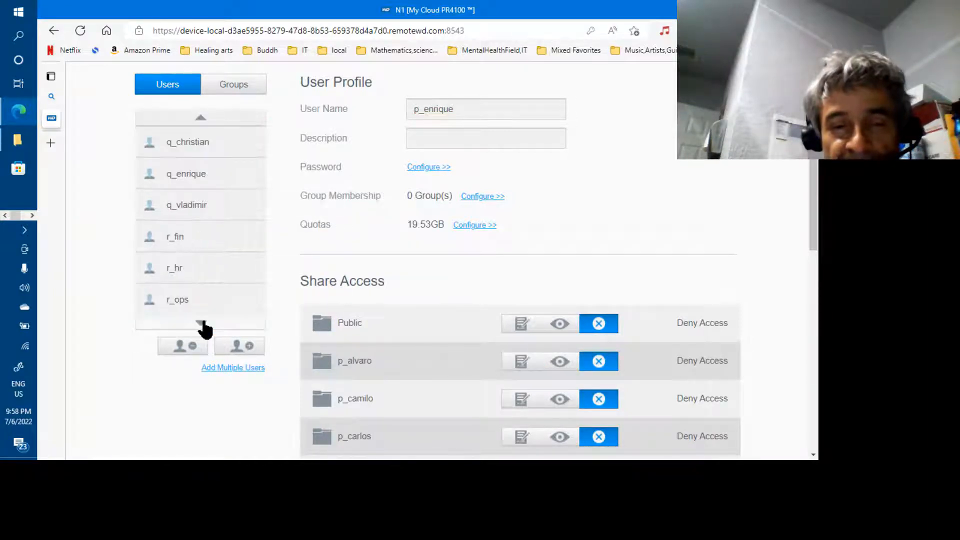
pyautogui.click(183, 303)
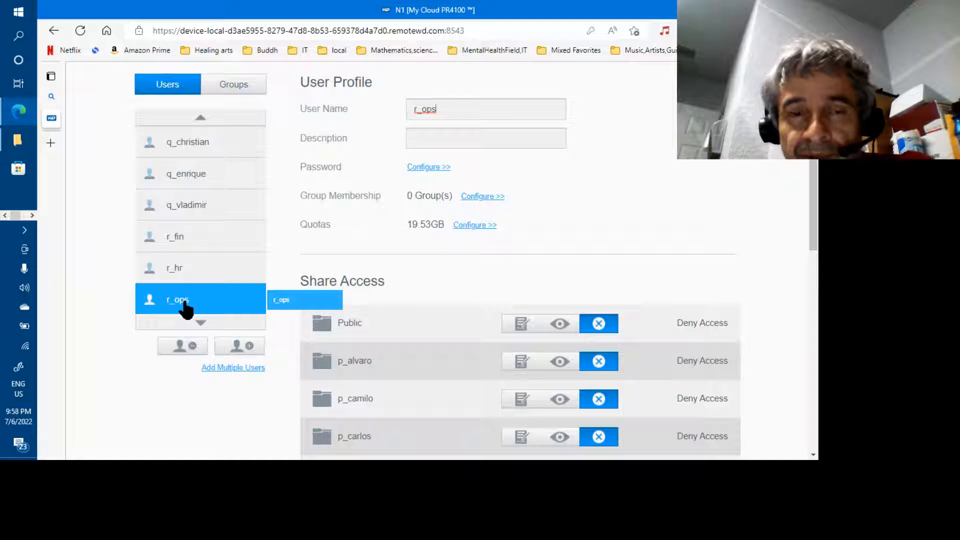
pyautogui.click(201, 119)
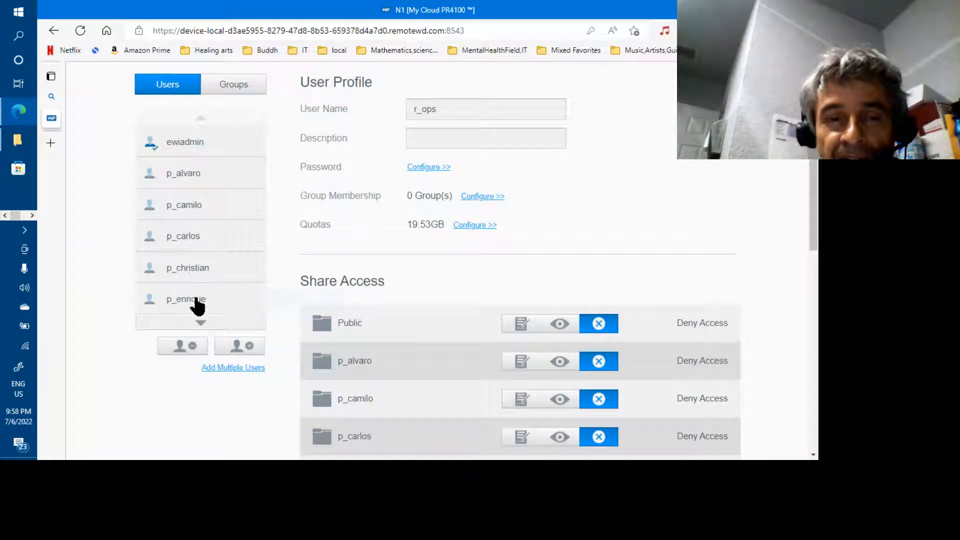
# Review the q_alvaro through q_vladimir profiles, each showing a 19.53GB quota.
pyautogui.click(200, 323)
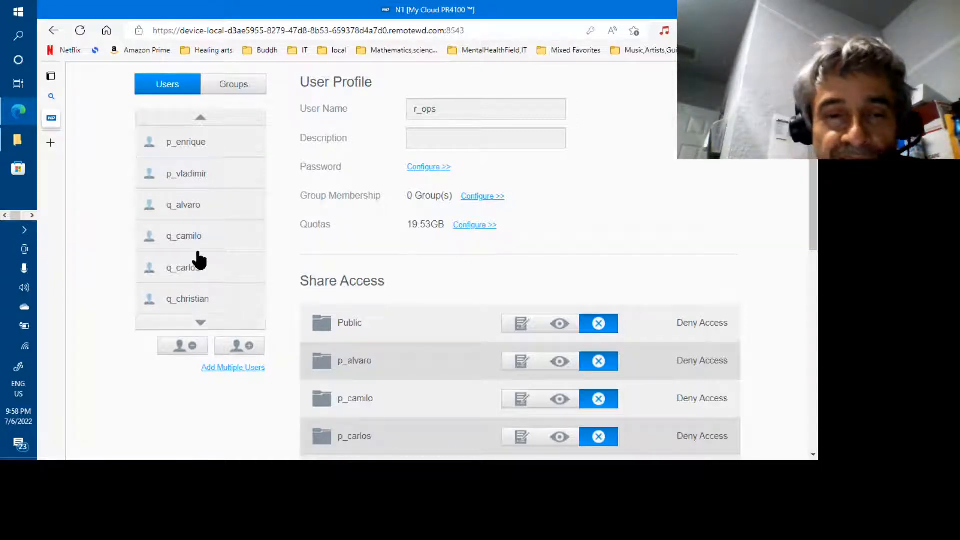
pyautogui.click(196, 216)
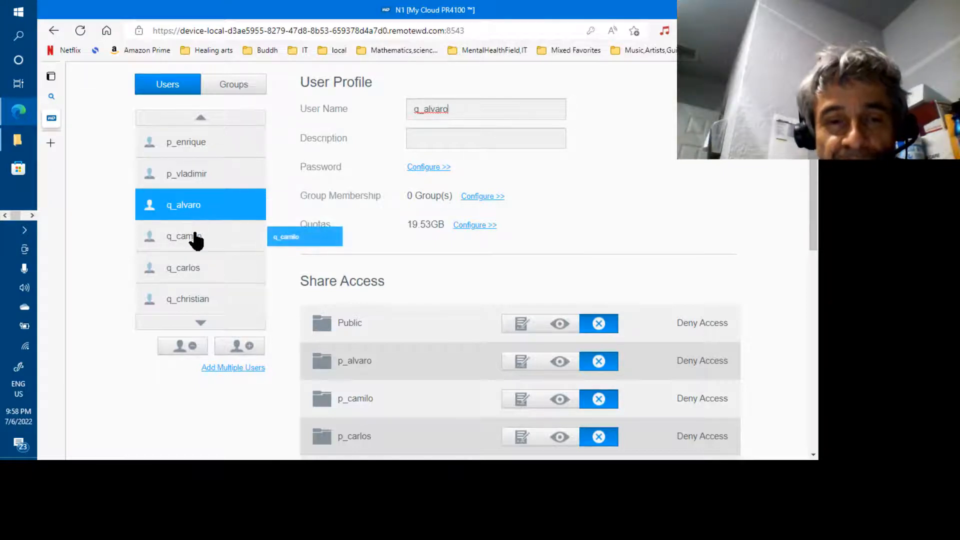
pyautogui.click(196, 242)
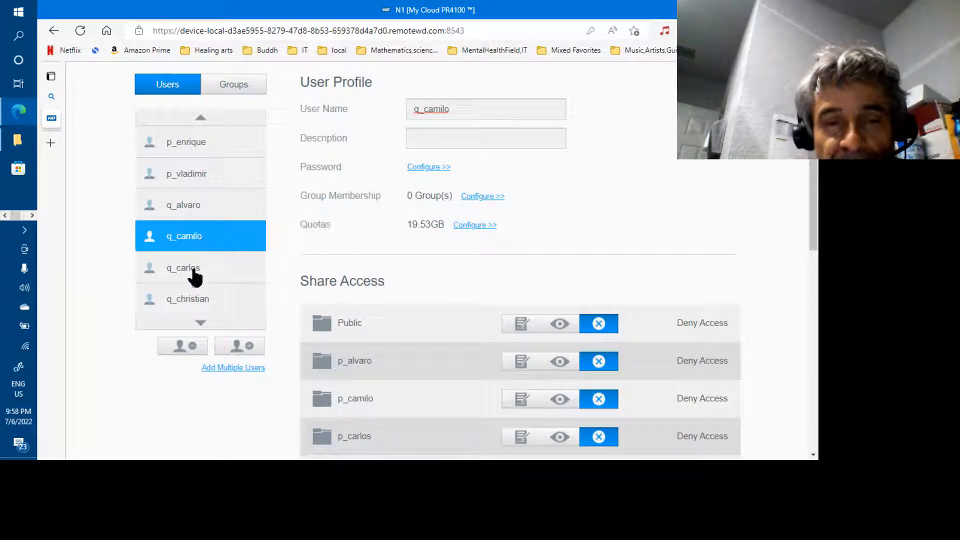
pyautogui.click(195, 275)
pyautogui.click(193, 303)
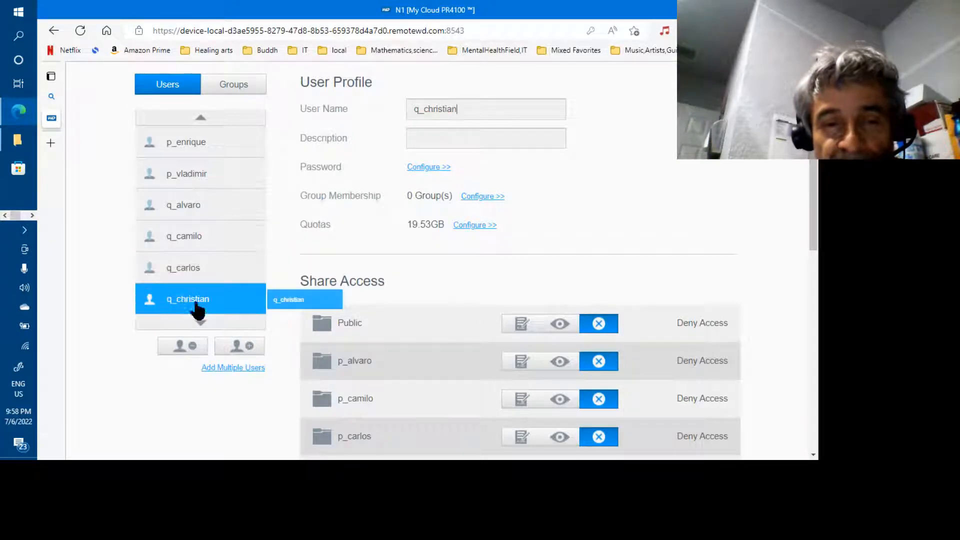
pyautogui.click(202, 323)
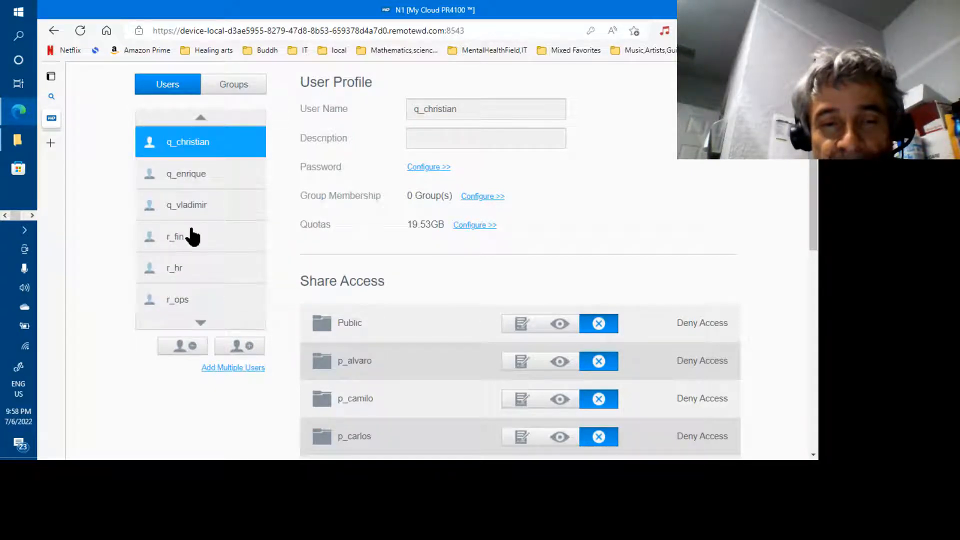
pyautogui.click(188, 189)
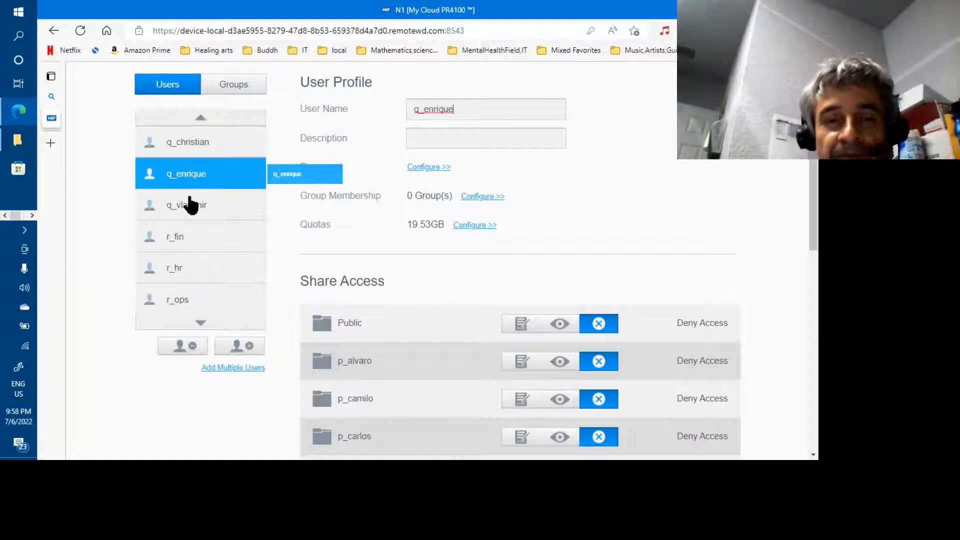
pyautogui.click(192, 208)
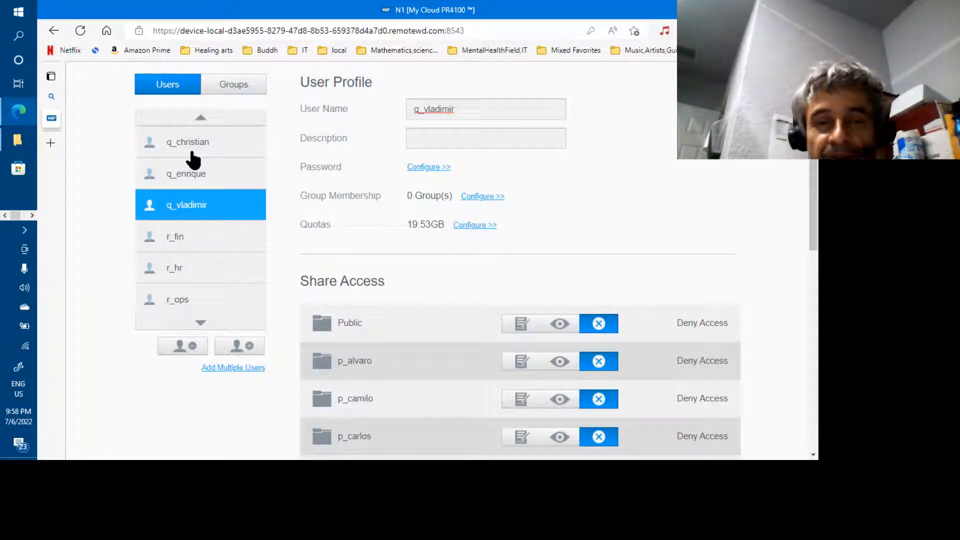
pyautogui.click(202, 120)
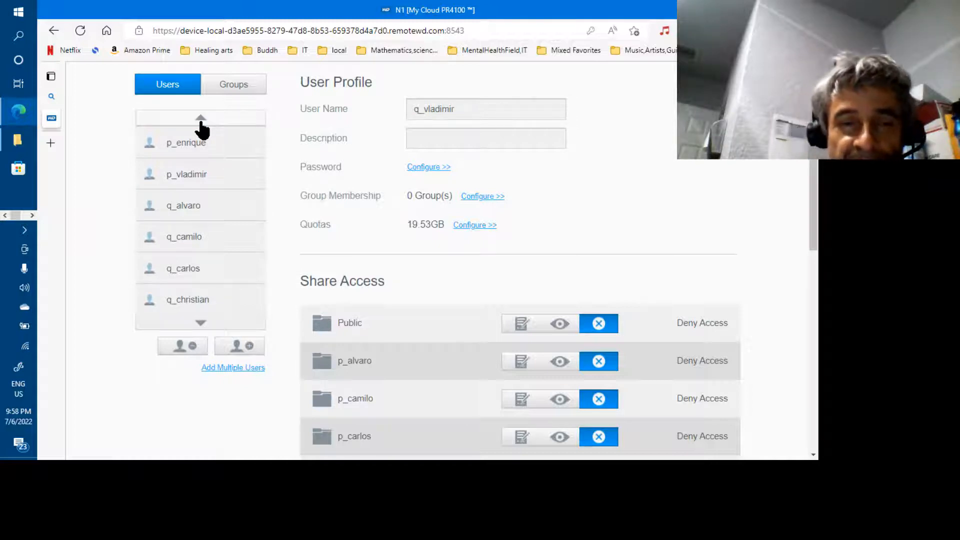
pyautogui.click(197, 145)
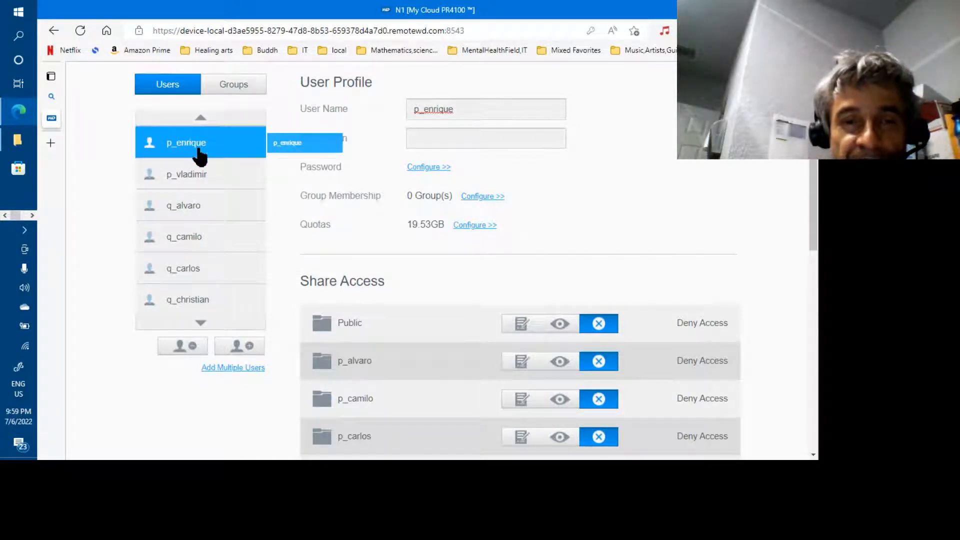
pyautogui.click(201, 323)
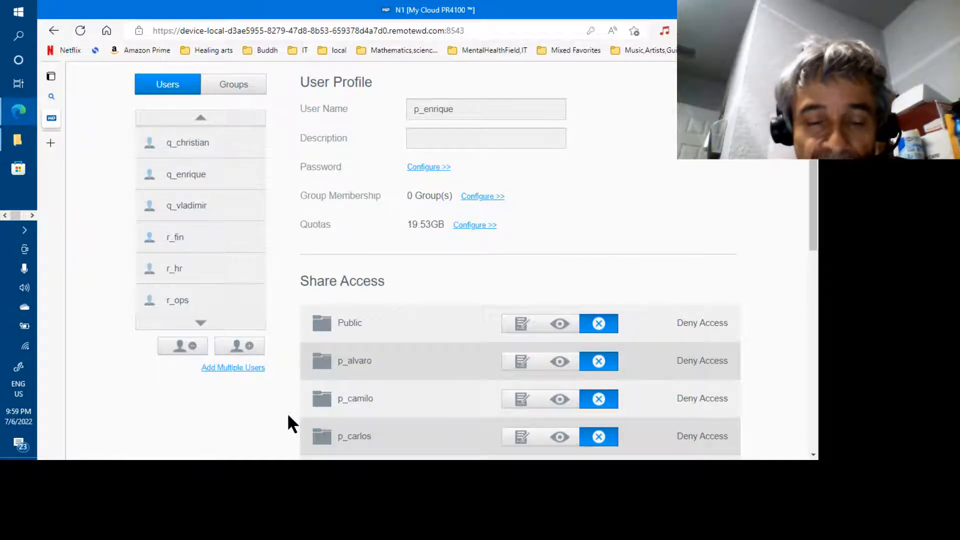
pyautogui.hotkey('alt', 'Tab')
pyautogui.hotkey('alt', 'Tab')
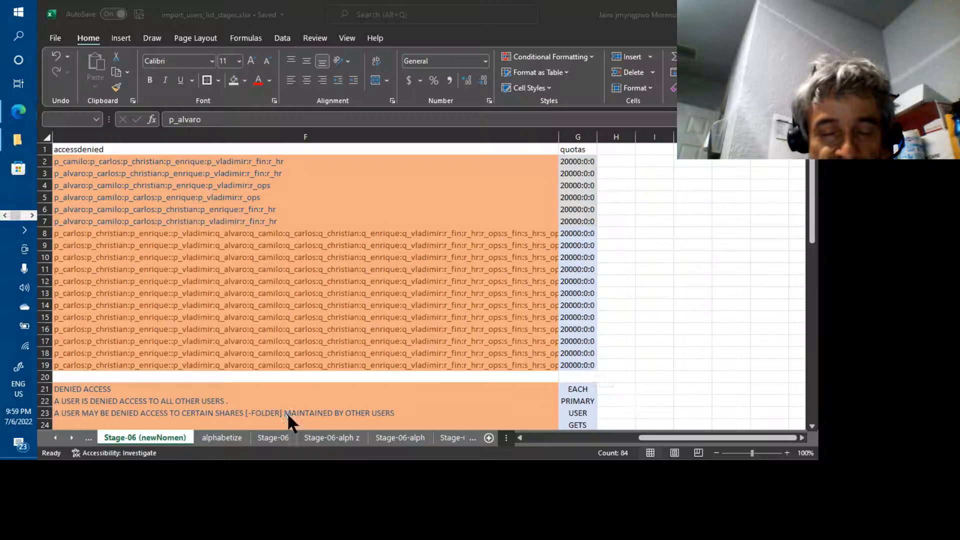
# Enter 0 in G8 and G9 and fill it down to G19, keeping rows 2–7 at 20000:0:0.
pyautogui.press('Escape')
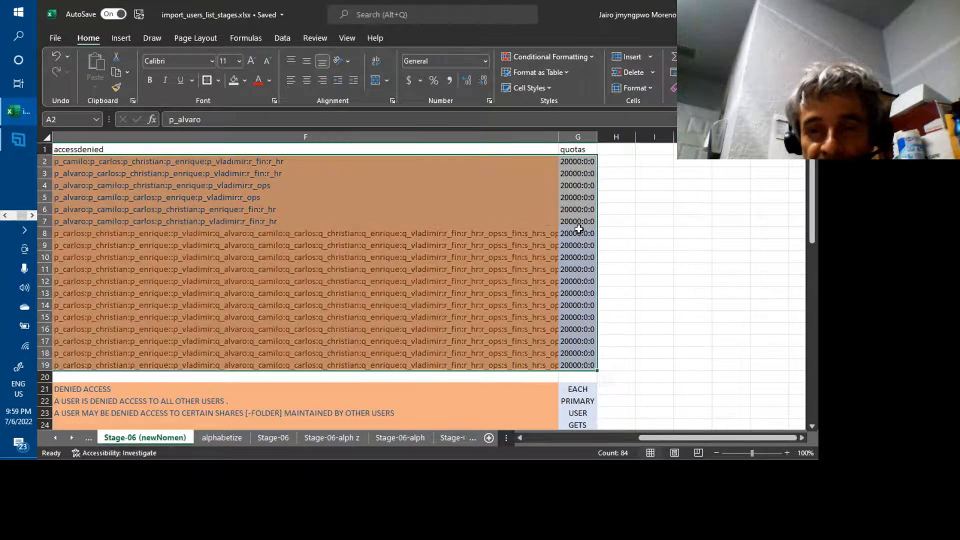
pyautogui.click(577, 234)
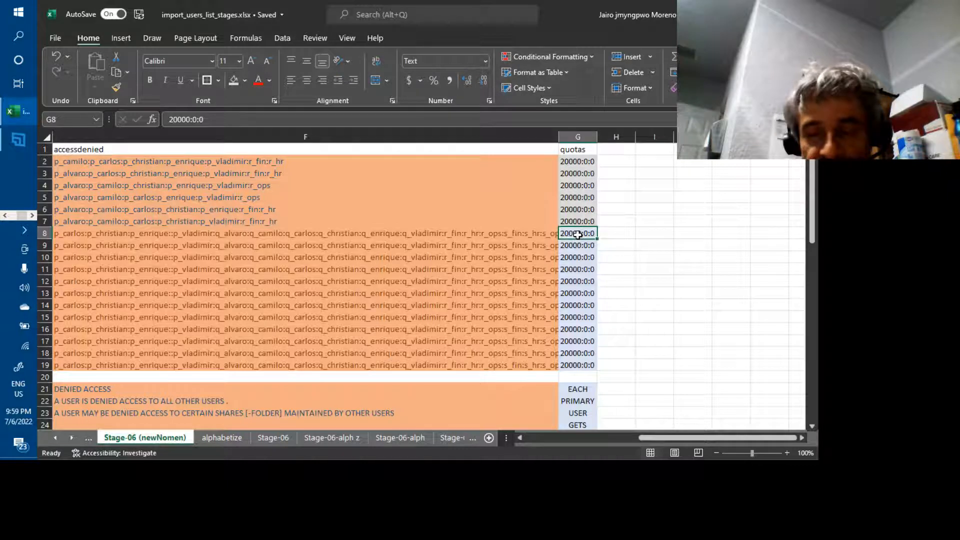
pyautogui.write('0')
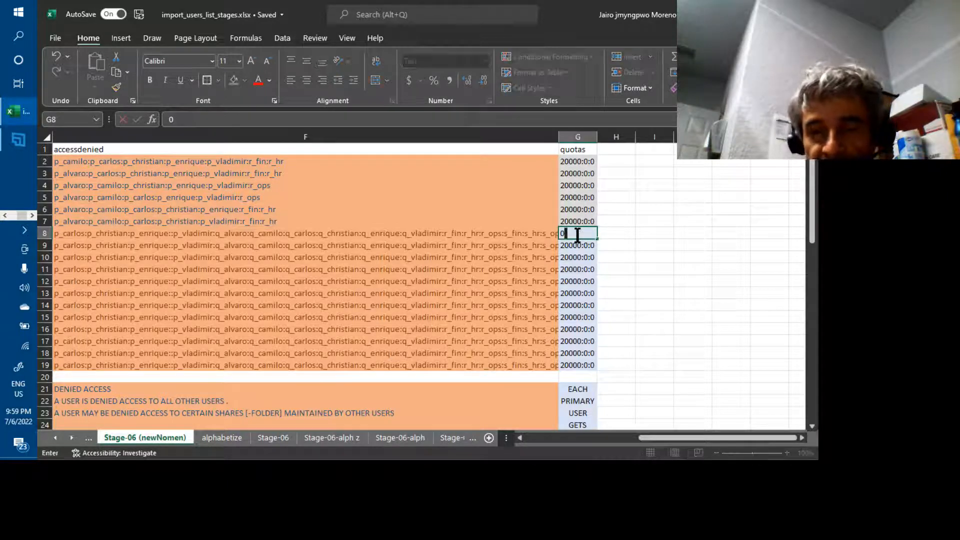
pyautogui.press('Return')
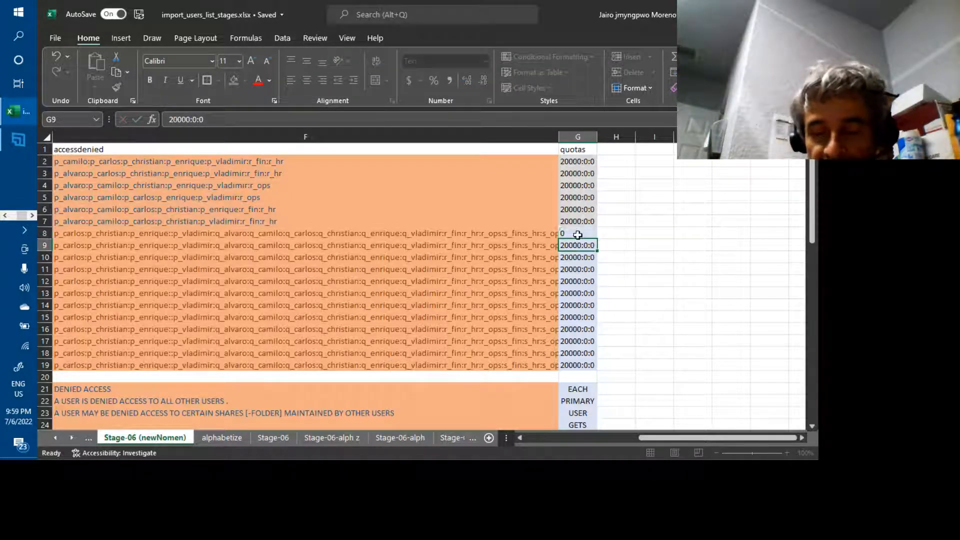
pyautogui.write('0')
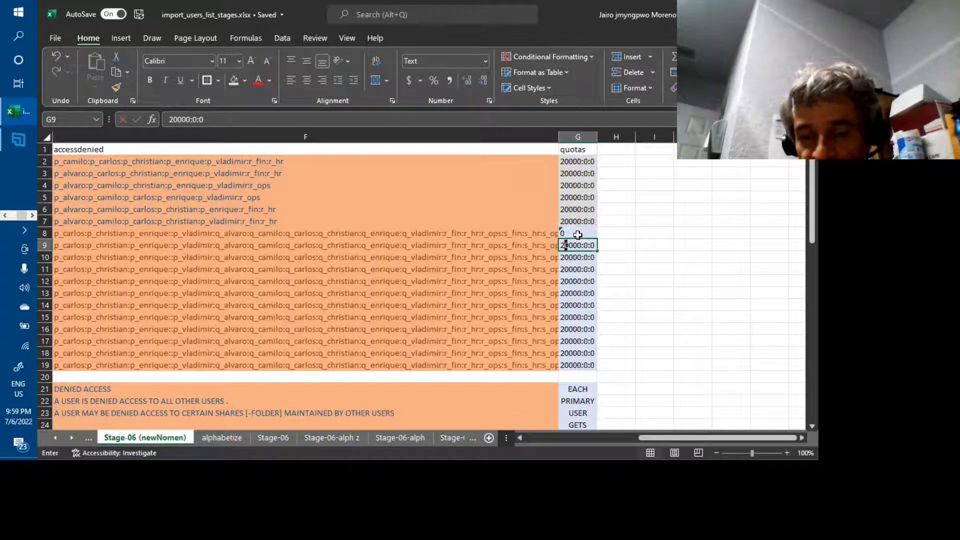
pyautogui.press('Return')
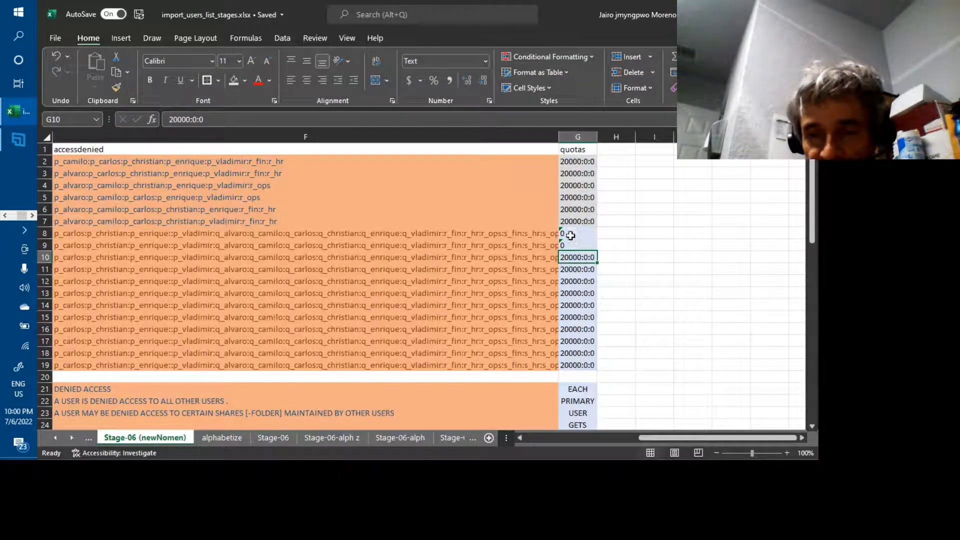
pyautogui.click(571, 233)
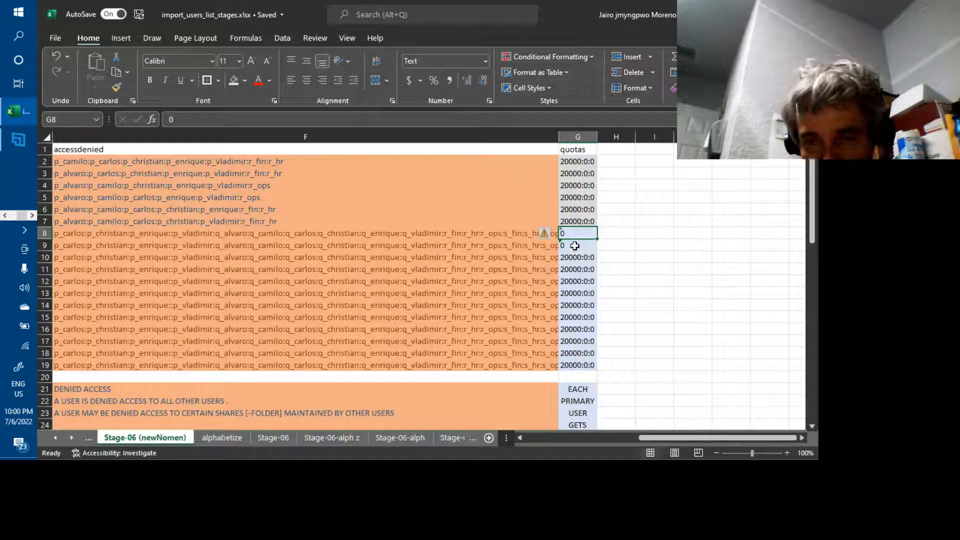
pyautogui.keyDown('shift'); pyautogui.click(574, 245); pyautogui.keyUp('shift')
pyautogui.moveTo(597, 251); pyautogui.dragTo(601, 366)
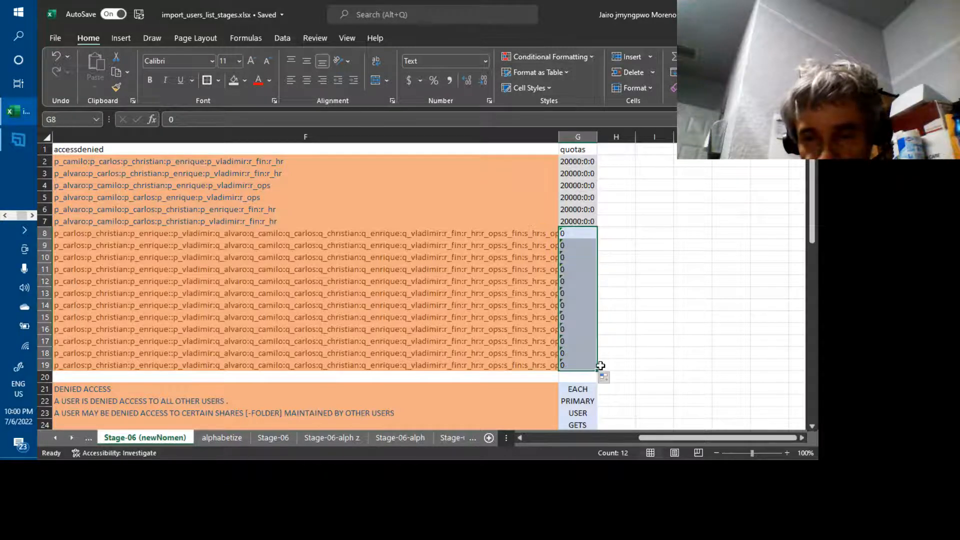
pyautogui.click(644, 312)
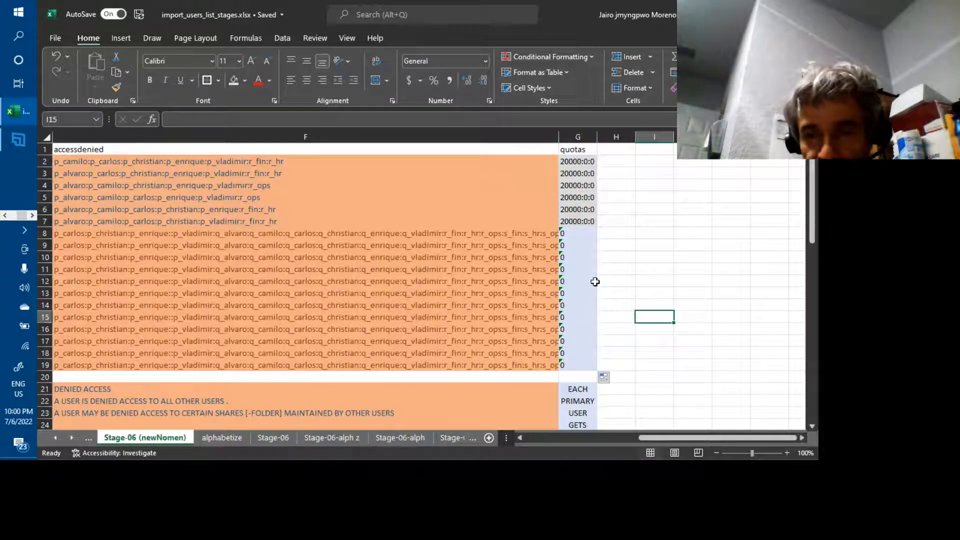
pyautogui.click(257, 161)
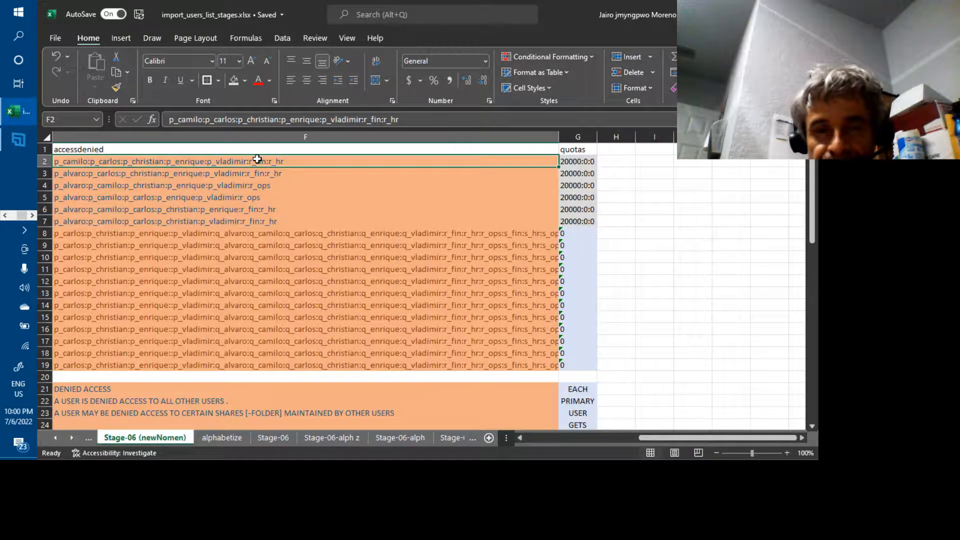
# Copy A2:G19, covering the user records from user name through quotas.
pyautogui.press('Left')
pyautogui.press('Left')
pyautogui.press('Left')
pyautogui.press('Left')
pyautogui.press('Left')
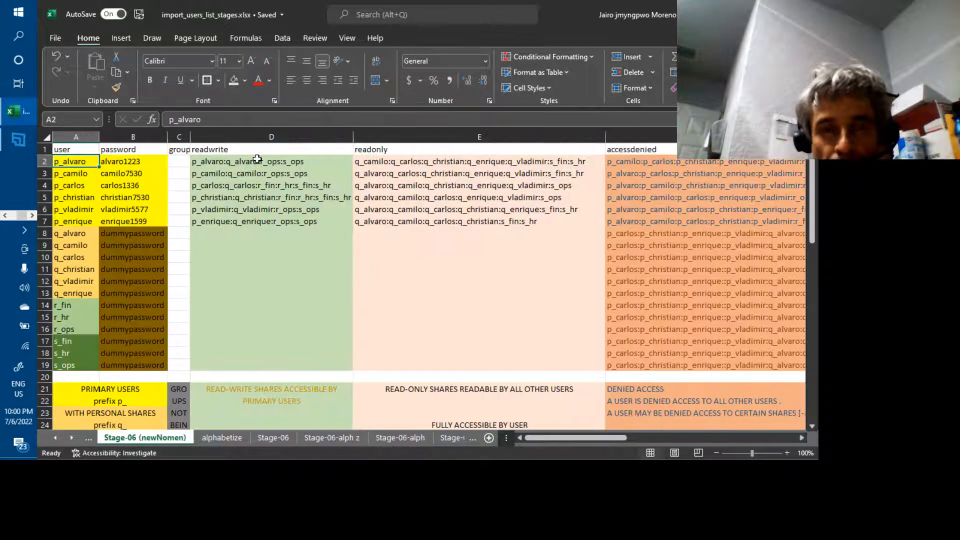
pyautogui.hotkey('shift', 'Down')
pyautogui.hotkey('shift', 'Down')
pyautogui.hotkey('shift', 'Down')
pyautogui.hotkey('shift', 'Down')
pyautogui.hotkey('shift', 'Down')
pyautogui.hotkey('shift', 'Down')
pyautogui.hotkey('shift', 'Down')
pyautogui.hotkey('shift', 'Down')
pyautogui.hotkey('shift', 'Down')
pyautogui.hotkey('shift', 'Down')
pyautogui.hotkey('shift', 'Down')
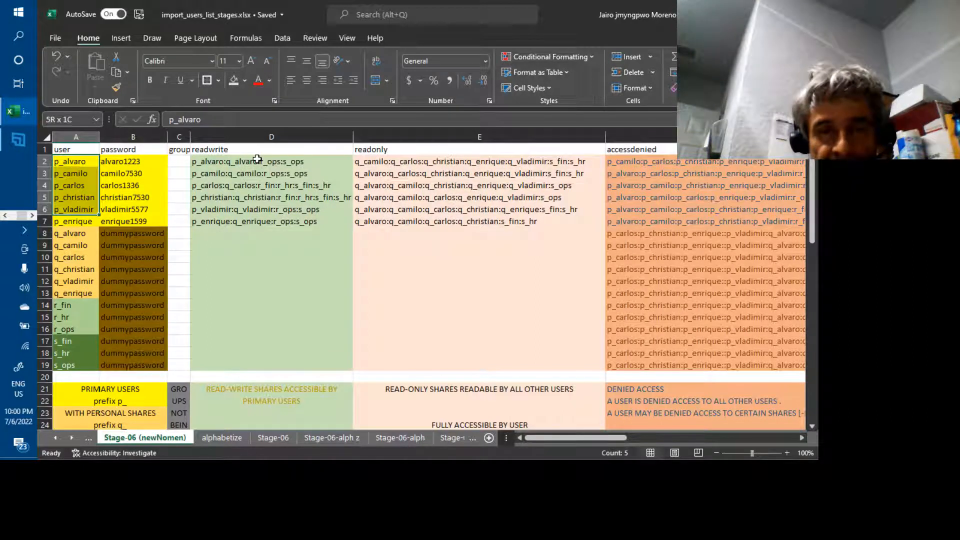
pyautogui.hotkey('shift', 'Down')
pyautogui.hotkey('shift', 'Down')
pyautogui.hotkey('shift', 'Down')
pyautogui.hotkey('shift', 'Down')
pyautogui.hotkey('shift', 'Down')
pyautogui.hotkey('shift', 'Down')
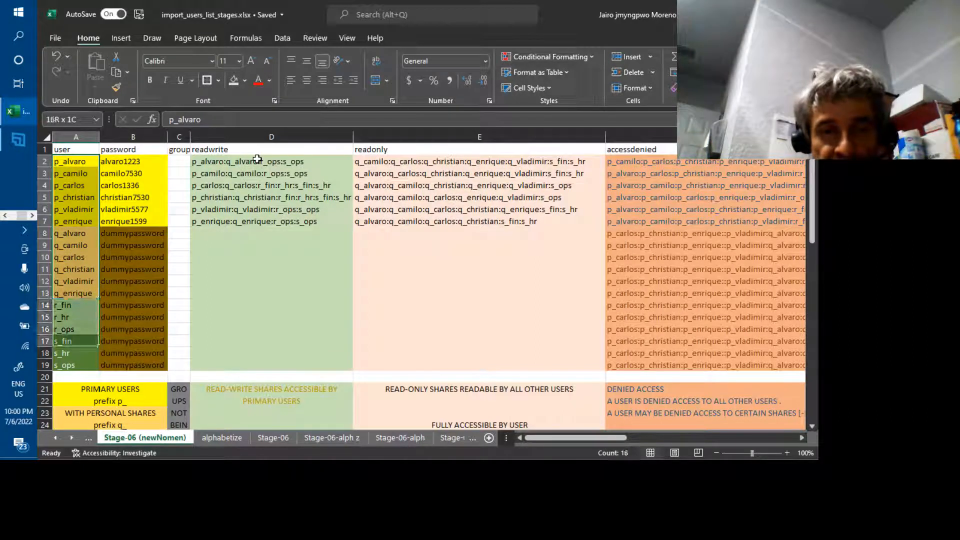
pyautogui.hotkey('shift', 'Right')
pyautogui.hotkey('shift', 'Right')
pyautogui.hotkey('shift', 'Right')
pyautogui.hotkey('shift', 'Right')
pyautogui.hotkey('shift', 'Right')
pyautogui.hotkey('shift', 'Right')
pyautogui.hotkey('shift', 'Right')
pyautogui.hotkey('shift', 'Right')
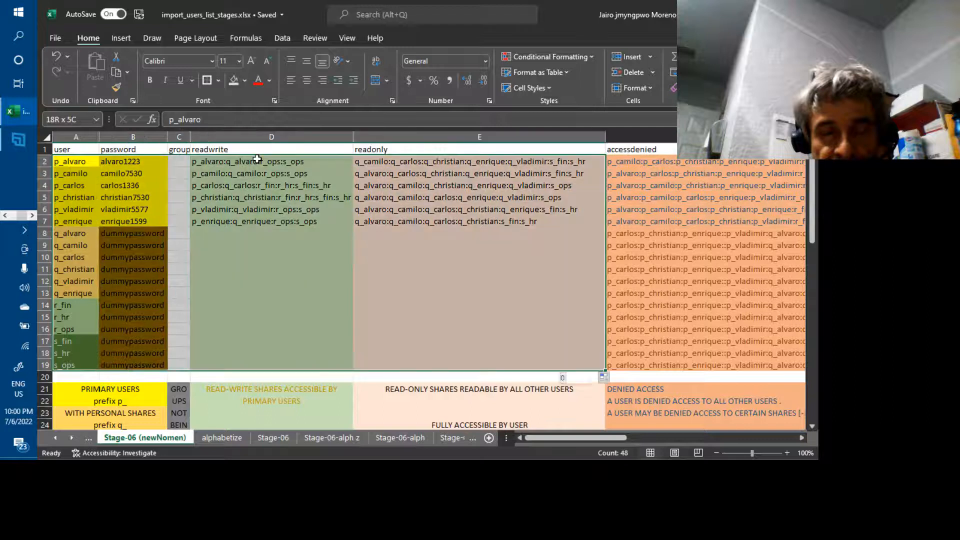
pyautogui.hotkey('shift', 'Left')
pyautogui.hotkey('shift', 'Left')
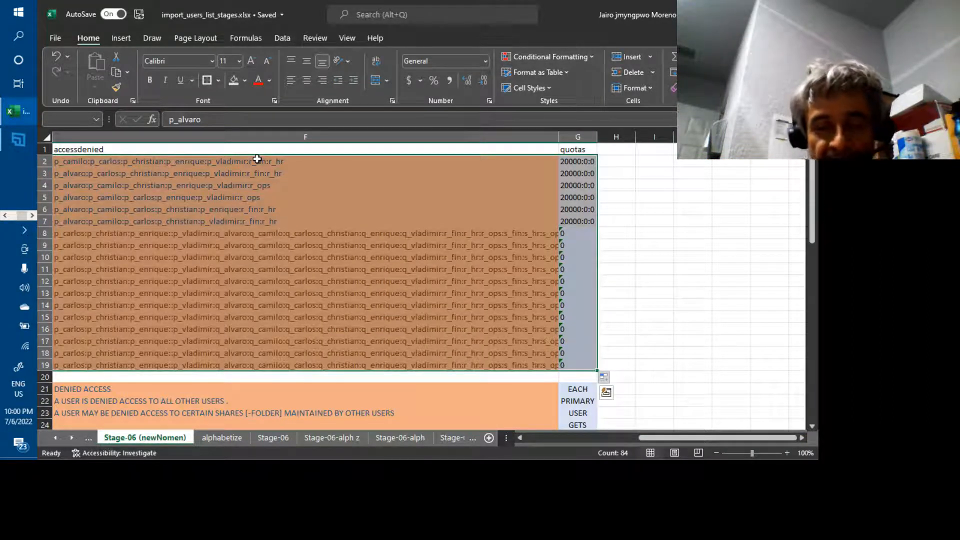
pyautogui.hotkey('ctrl', 'c')
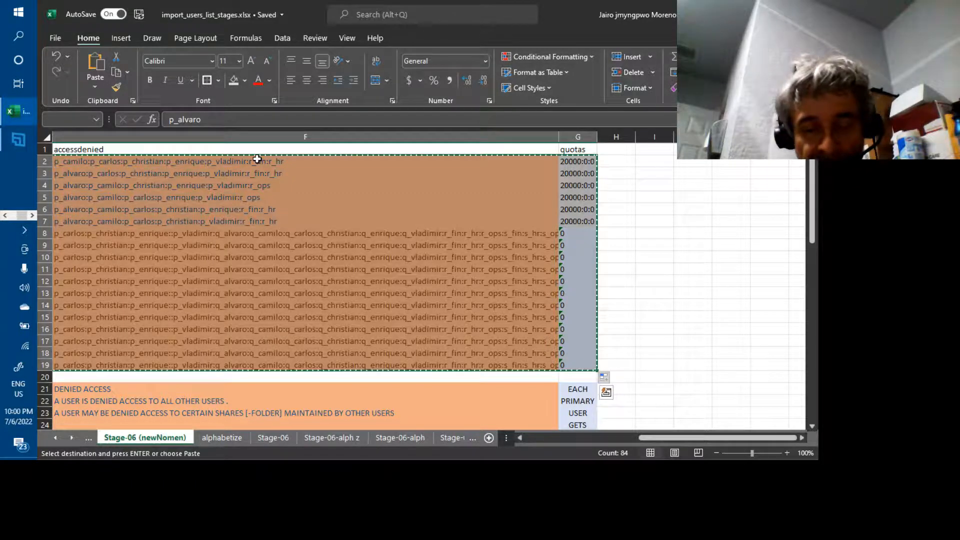
pyautogui.hotkey('alt', 'Tab')
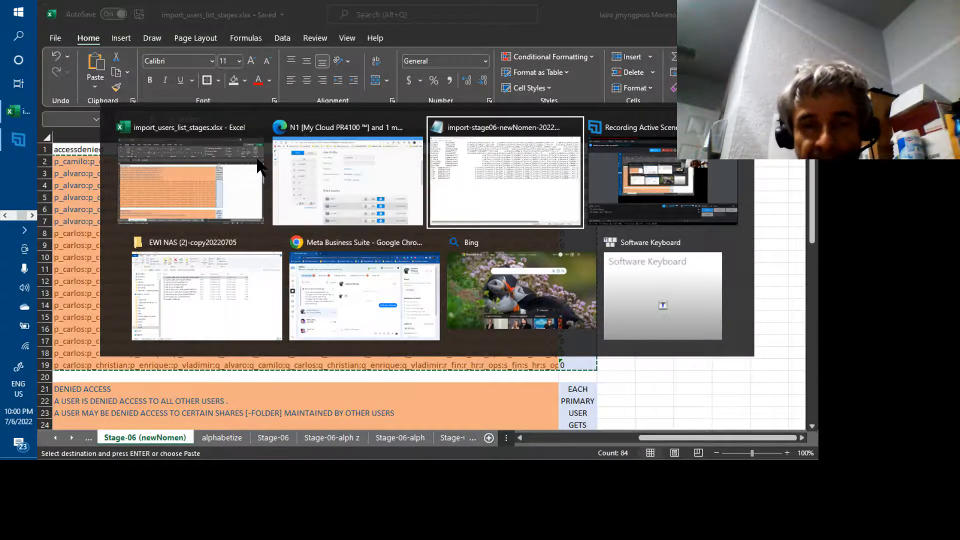
# Confirm the alphabetized file's quota column still reads 20000:0:0, then select all its text.
pyautogui.press('Tab')
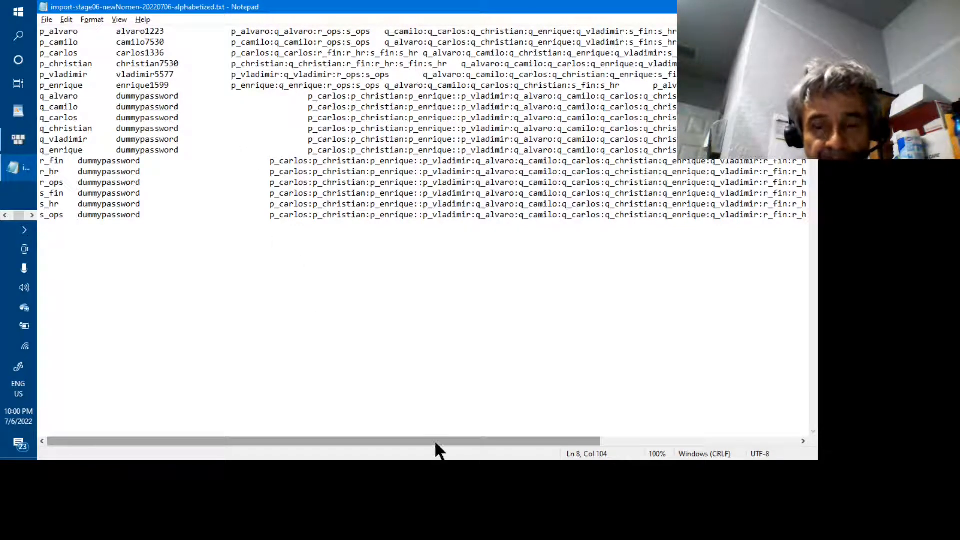
pyautogui.moveTo(434, 439); pyautogui.dragTo(637, 443)
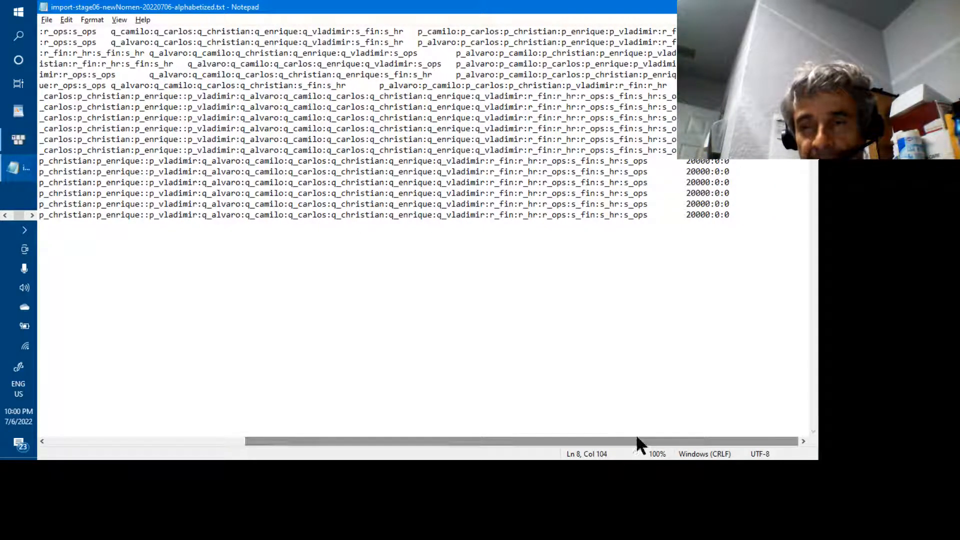
pyautogui.moveTo(690, 215); pyautogui.dragTo(731, 215)
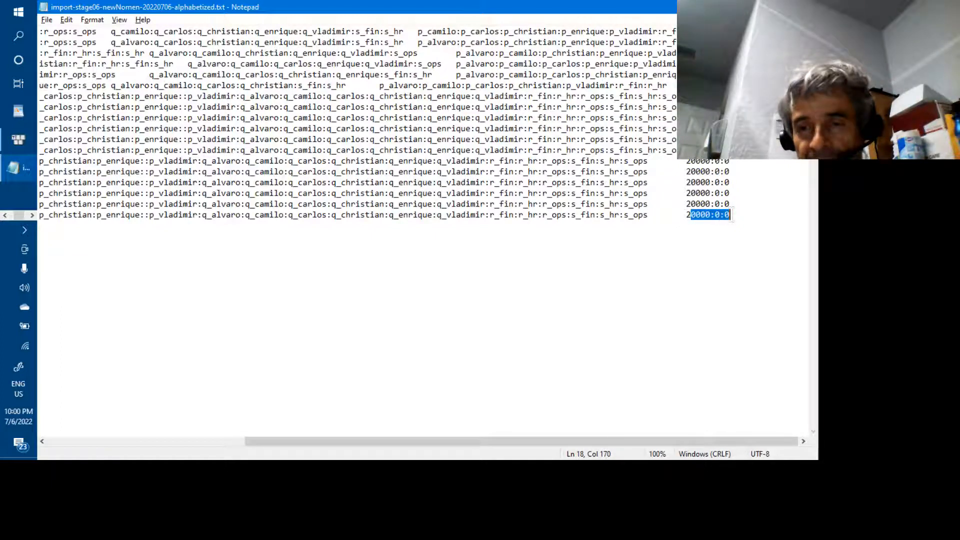
pyautogui.click(736, 218)
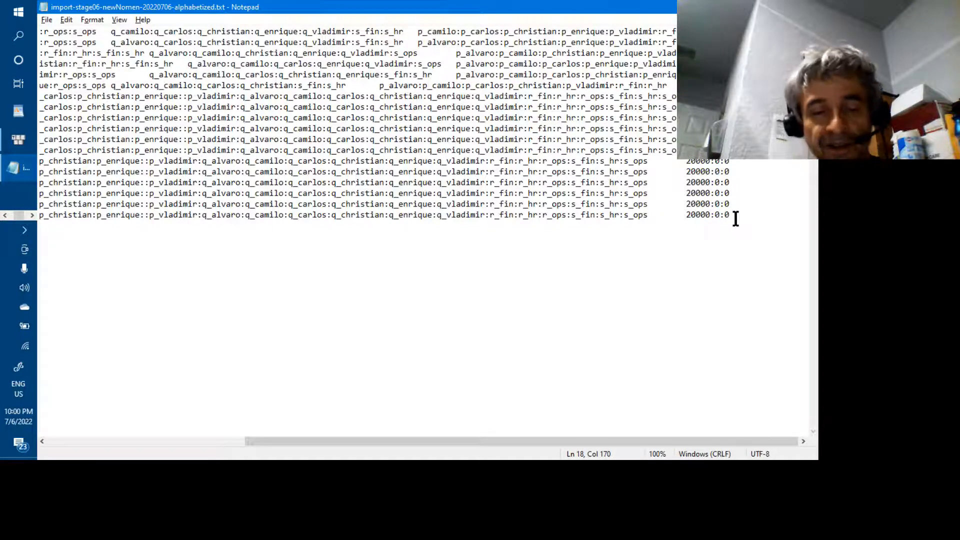
pyautogui.hotkey('ctrl', 'a')
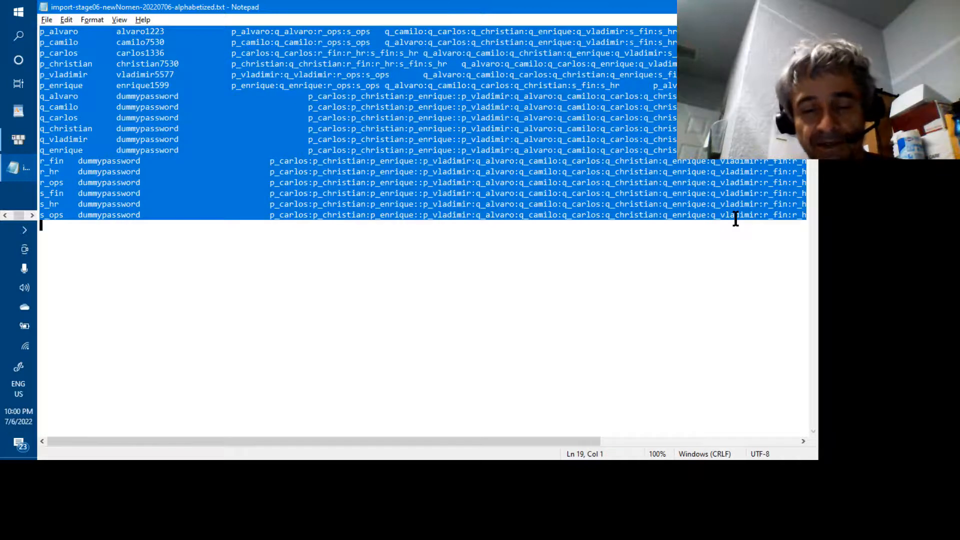
# Paste the revised Excel rows over the file and check the updated quota column and r_fin's password.
pyautogui.hotkey('ctrl', 'v')
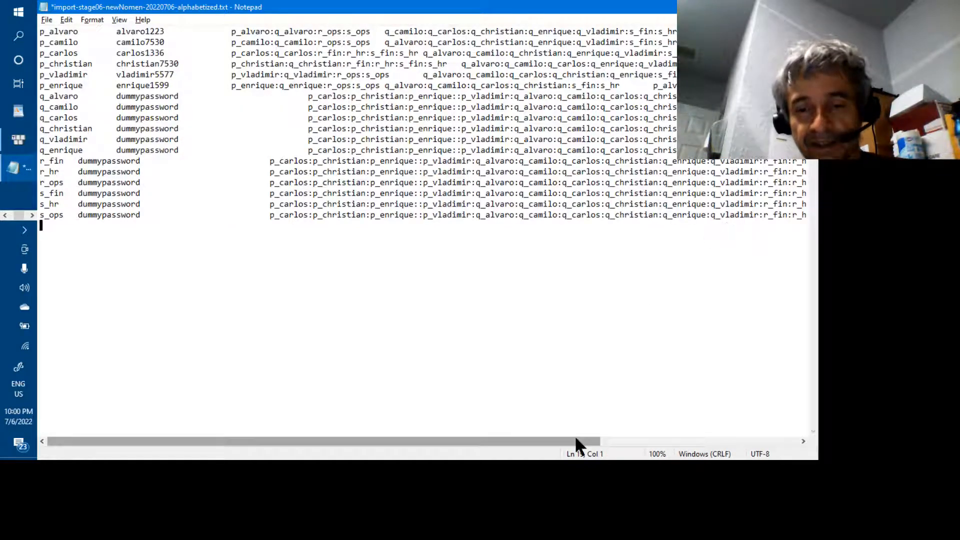
pyautogui.moveTo(576, 439); pyautogui.dragTo(720, 440)
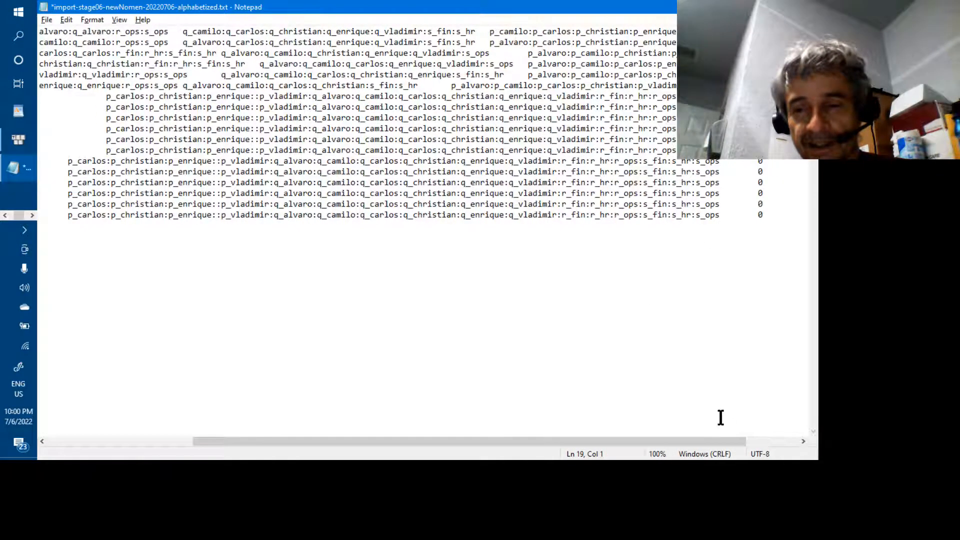
pyautogui.click(772, 440)
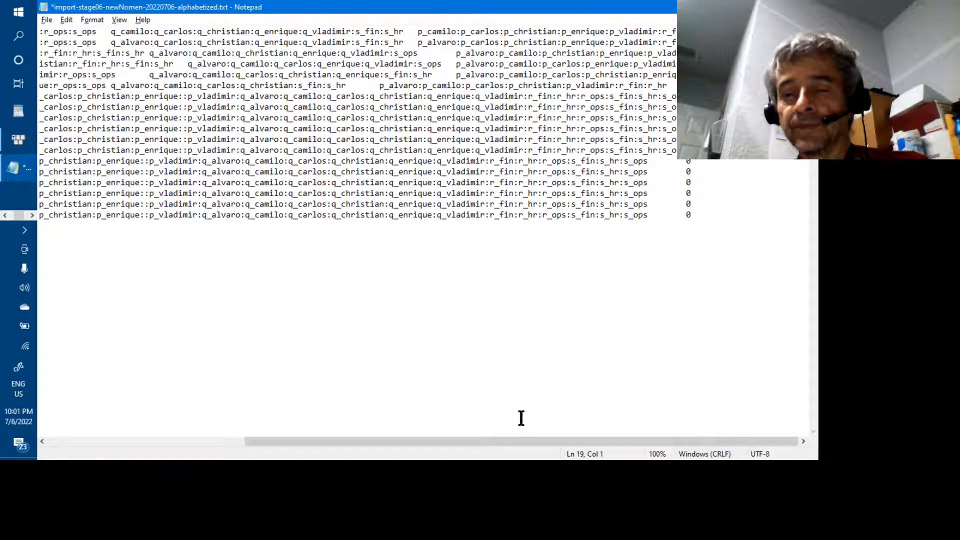
pyautogui.click(233, 438)
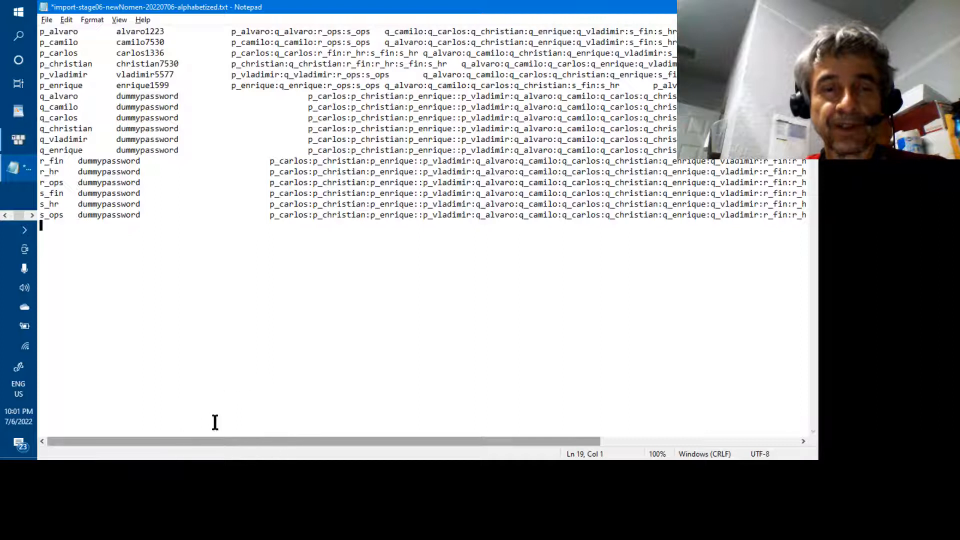
pyautogui.doubleClick(99, 163)
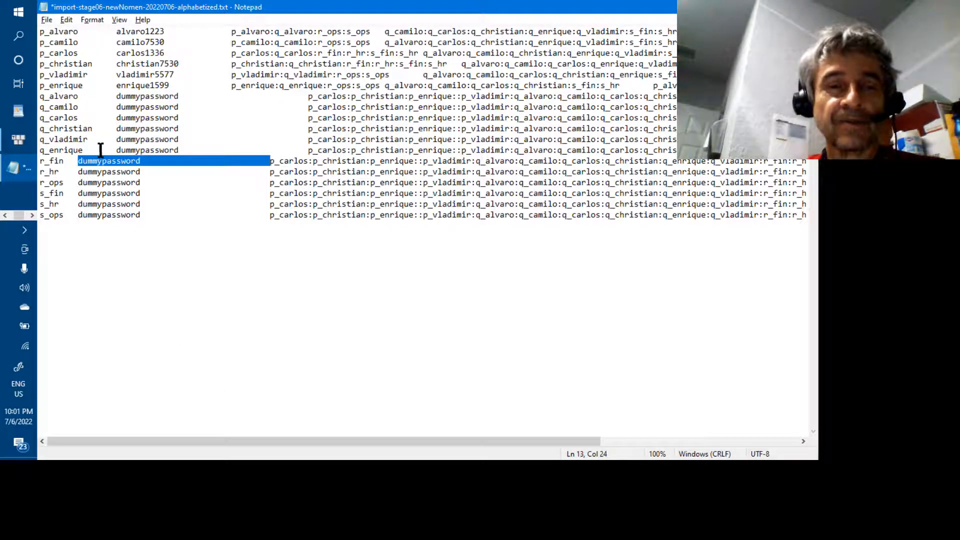
# Review the q_christian line's denied-access users and the quota values at the line ends.
pyautogui.click(44, 129)
pyautogui.moveTo(44, 129); pyautogui.dragTo(180, 129)
pyautogui.click(180, 130)
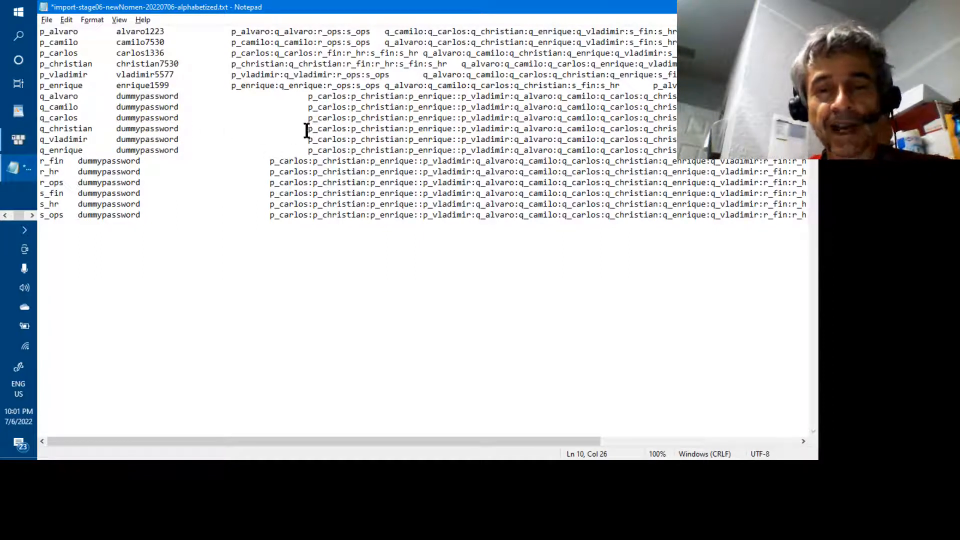
pyautogui.moveTo(308, 129); pyautogui.dragTo(466, 130)
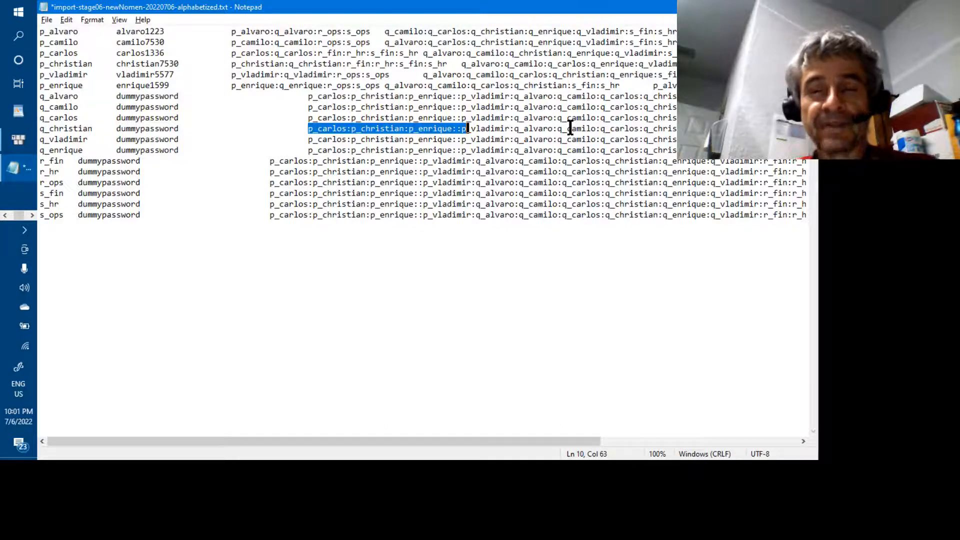
pyautogui.click(570, 129)
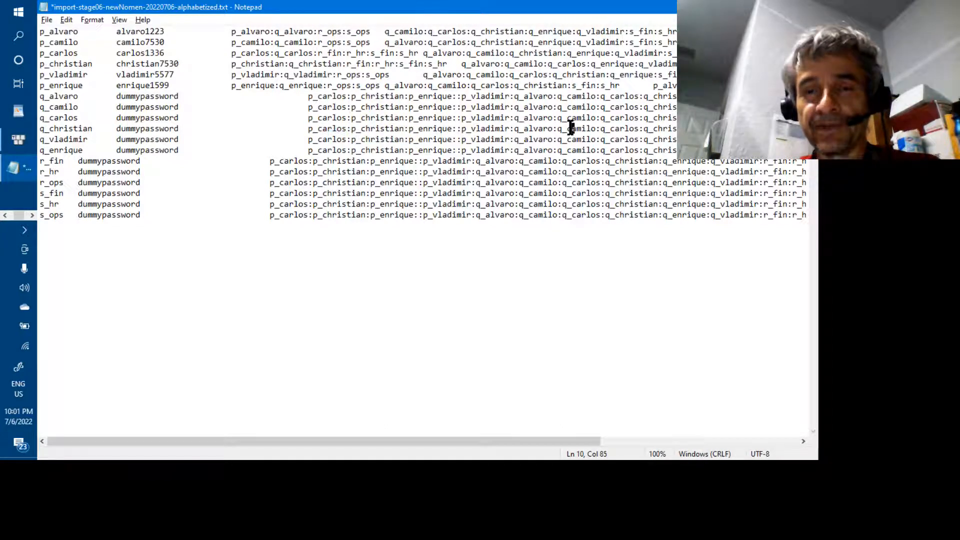
pyautogui.click(607, 444)
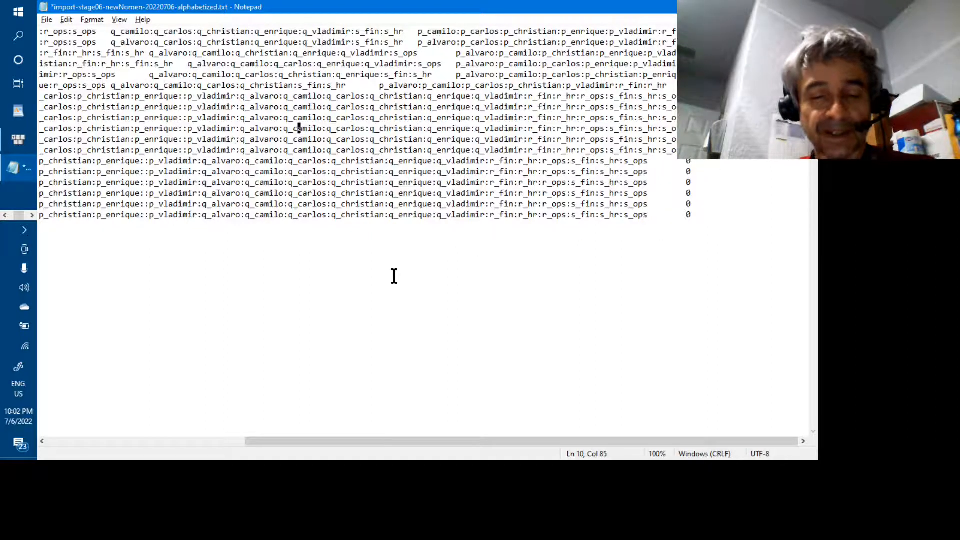
# Save the revised import file in Notepad and return to the My Cloud dashboard.
pyautogui.hotkey('alt', 'Tab')
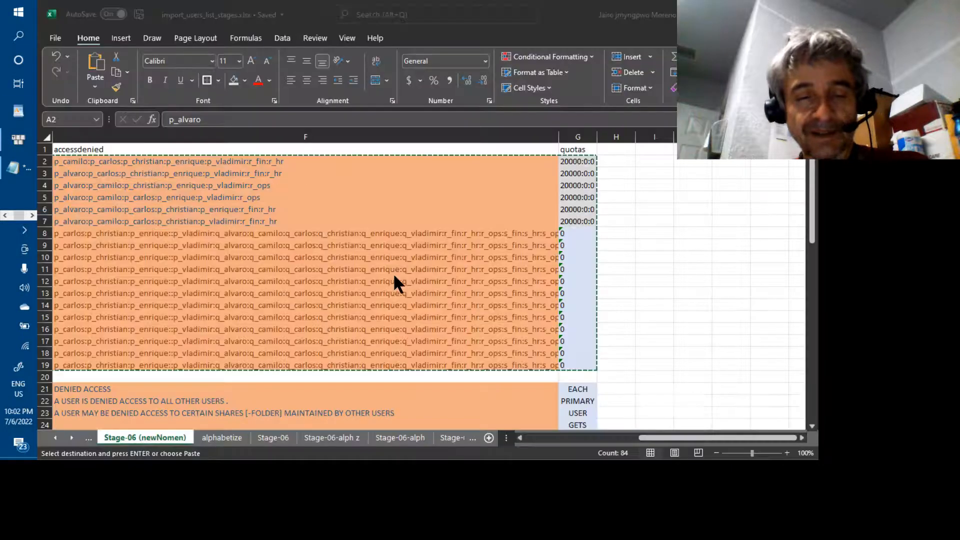
pyautogui.hotkey('alt', 'Tab')
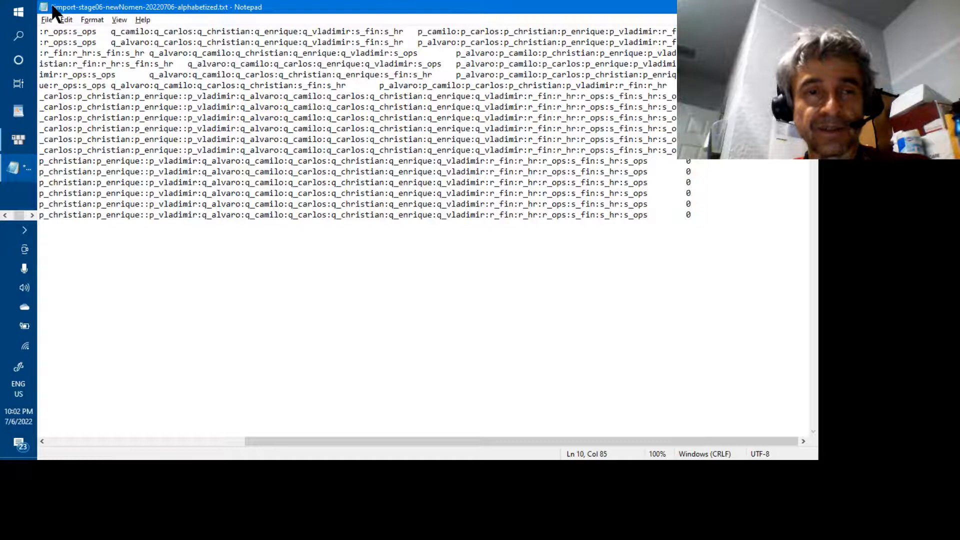
pyautogui.click(47, 18)
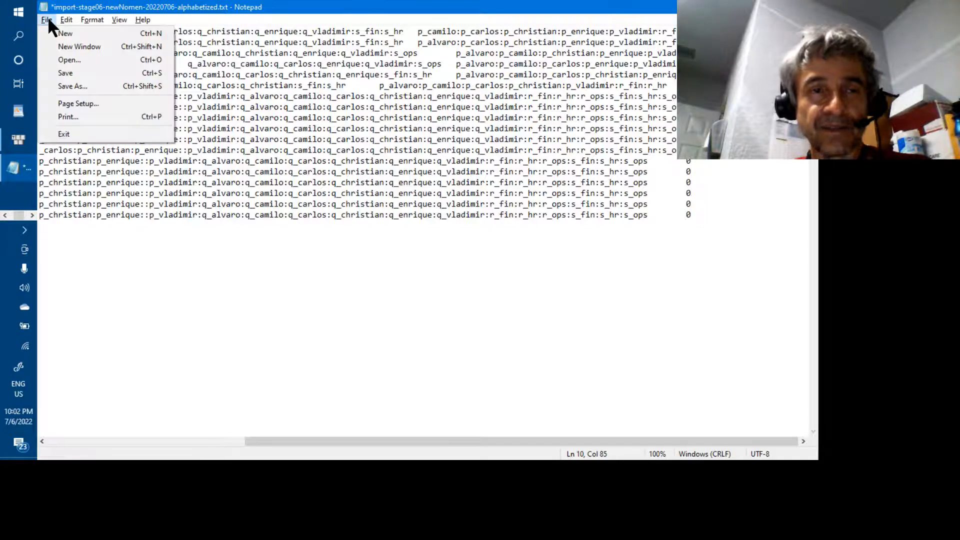
pyautogui.click(74, 73)
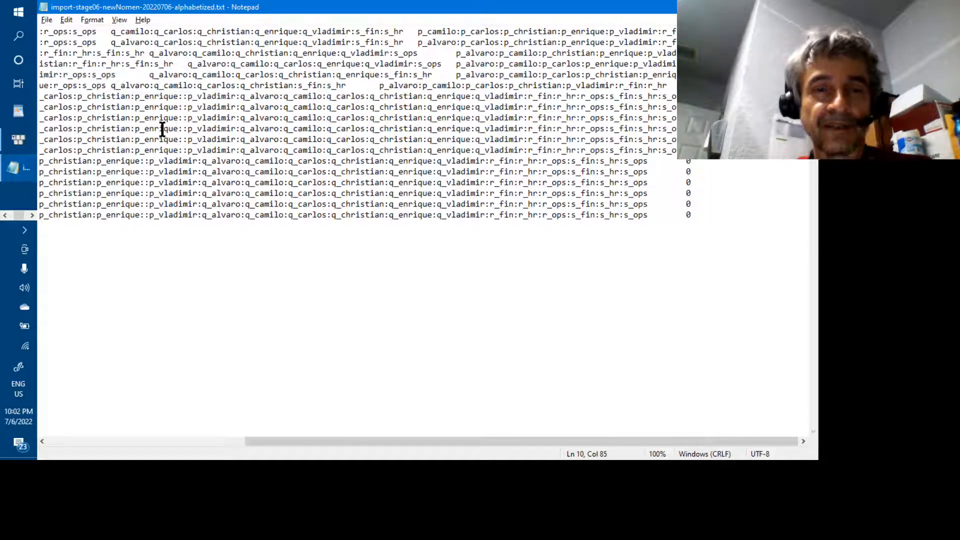
pyautogui.hotkey('alt', 'Tab')
pyautogui.press('Tab')
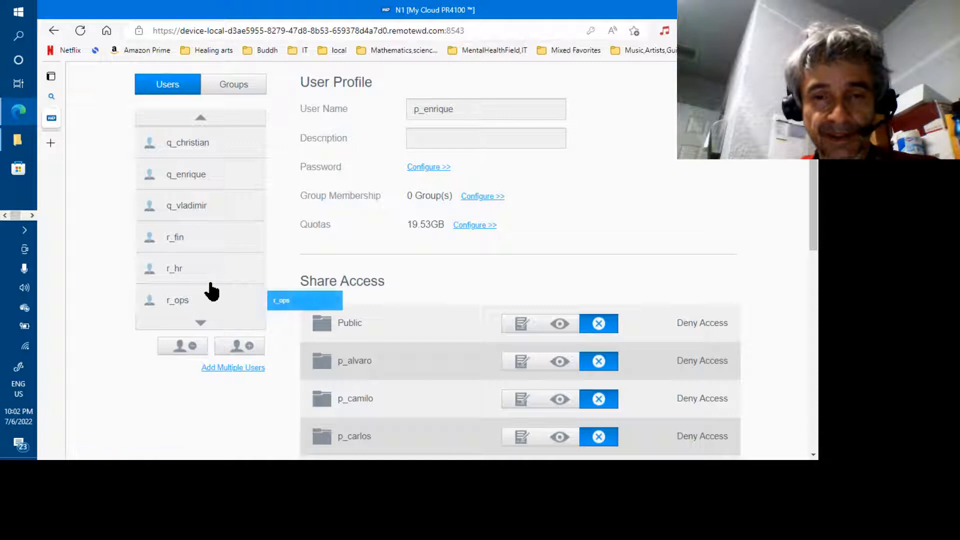
# View the r_hr, r_fin, q_vladimir, q_enrique and r_ops profiles, confirming each quota reads 19.53GB.
pyautogui.click(189, 274)
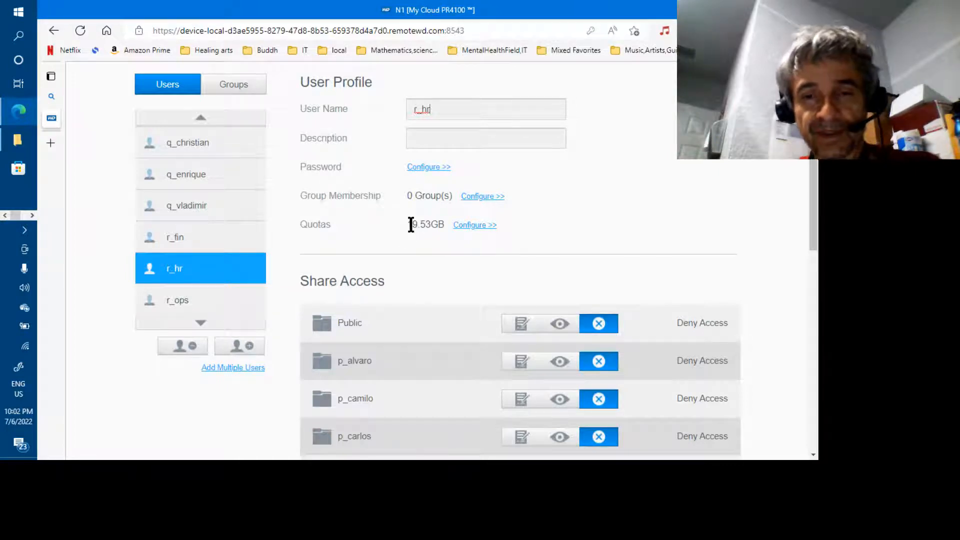
pyautogui.moveTo(411, 224); pyautogui.dragTo(438, 225)
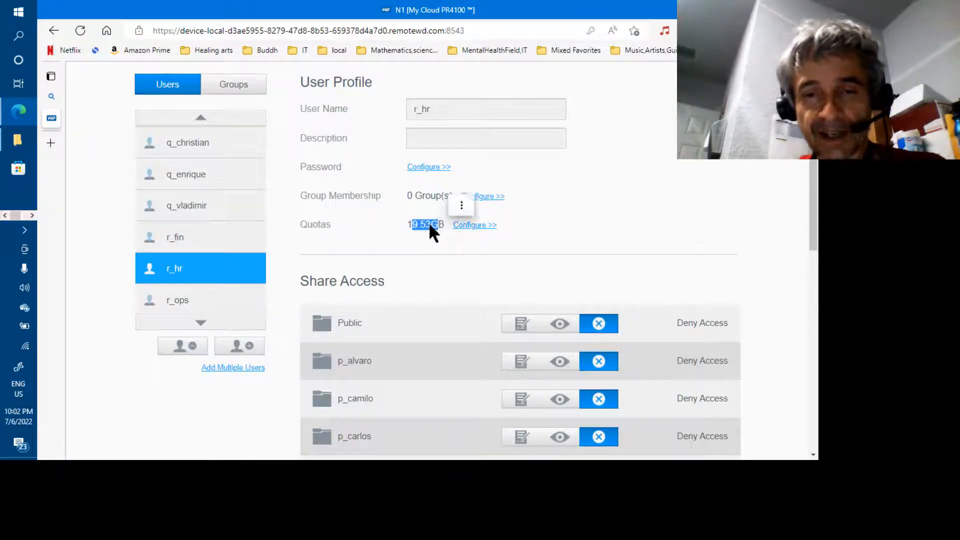
pyautogui.moveTo(215, 239); pyautogui.dragTo(197, 242)
pyautogui.click(198, 242)
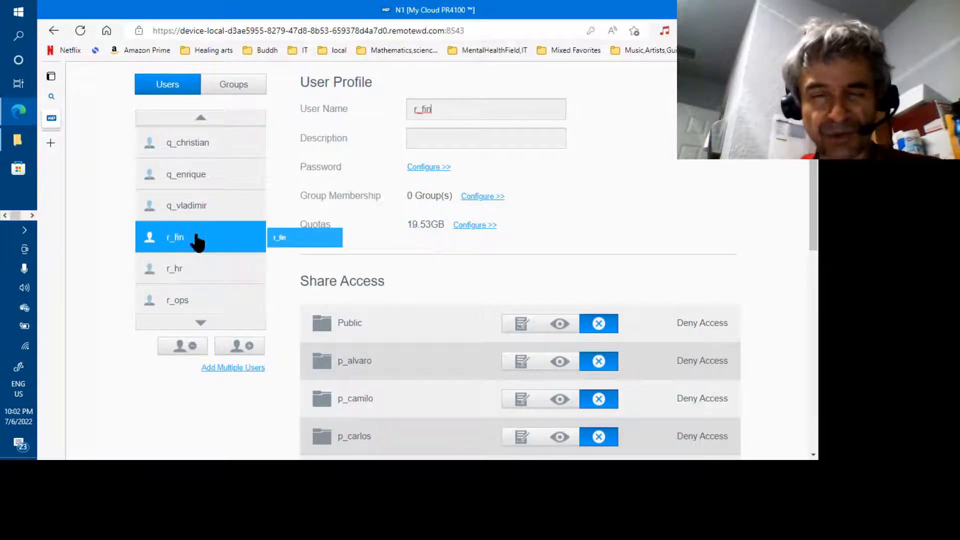
pyautogui.click(192, 212)
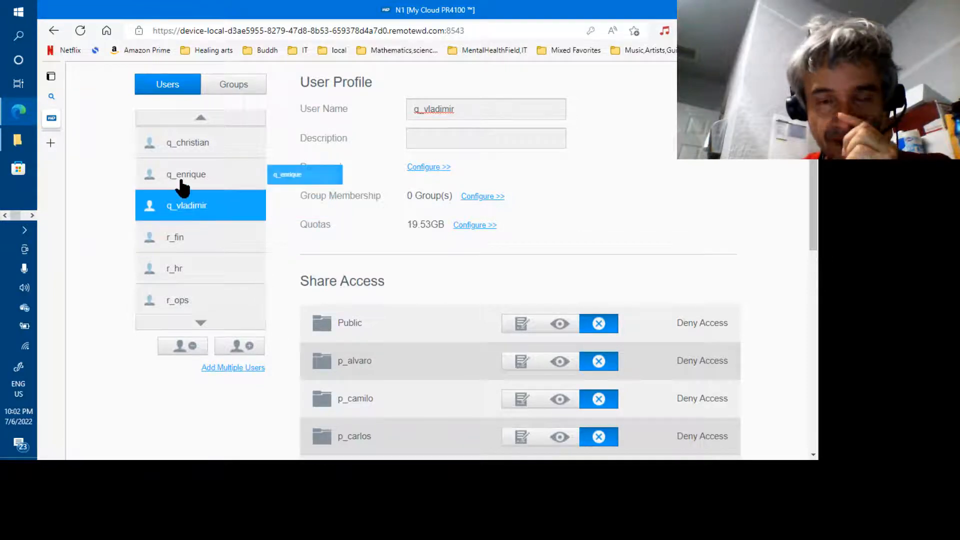
pyautogui.click(182, 186)
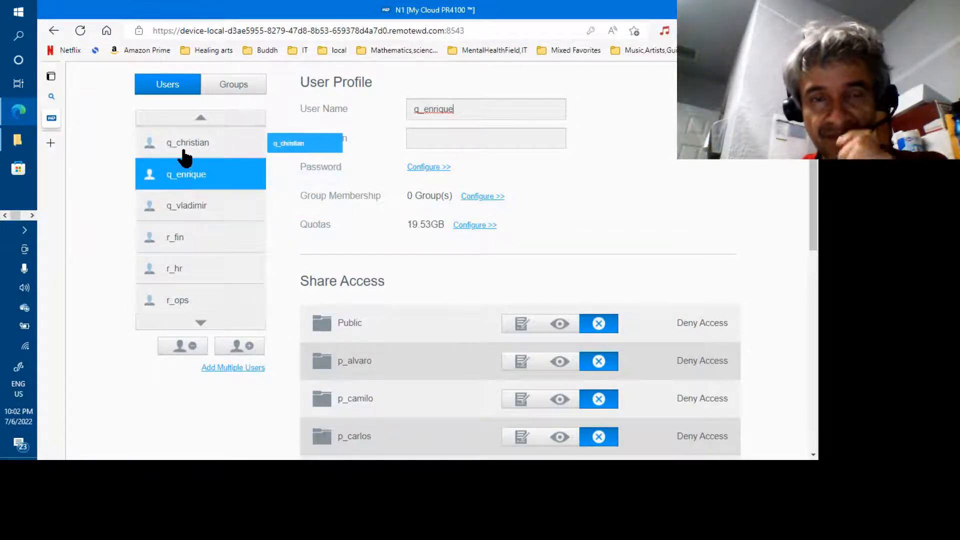
pyautogui.click(198, 309)
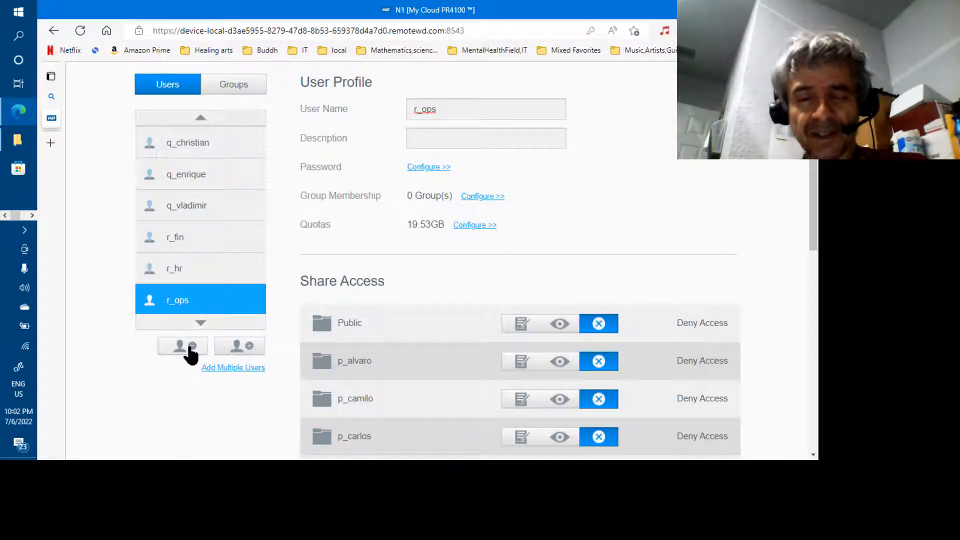
# Start a multiple-user import from file and load import-stage06-newNomen-20220706-alphabetized.txt.
pyautogui.click(247, 370)
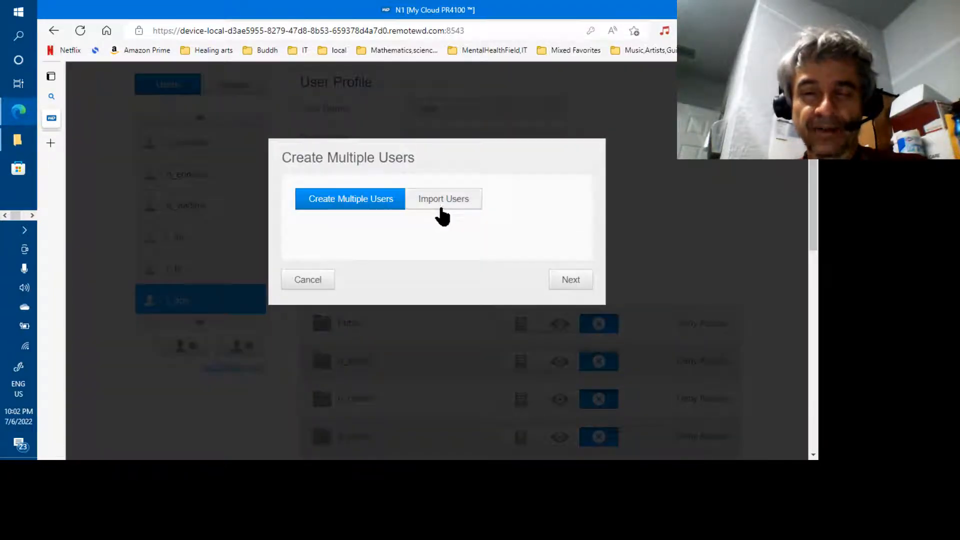
pyautogui.click(443, 215)
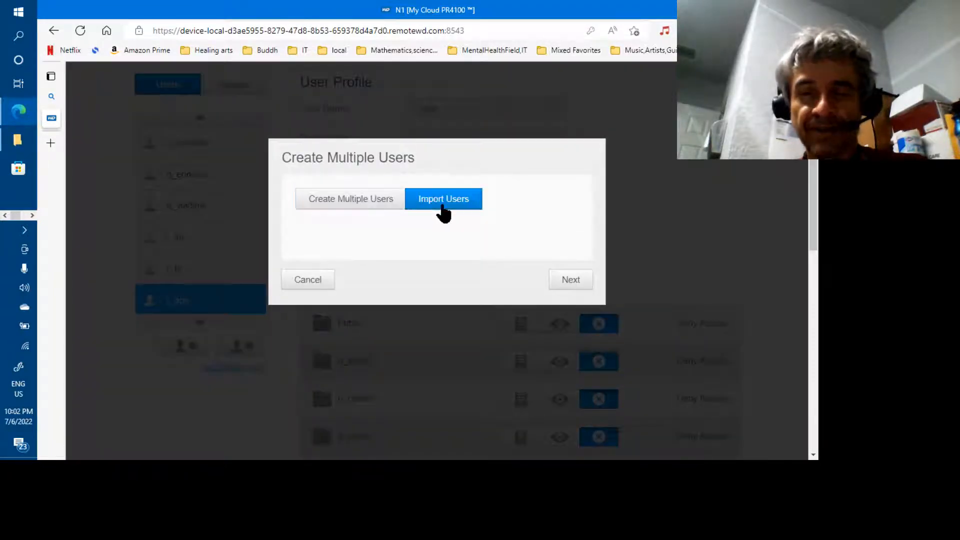
pyautogui.click(569, 282)
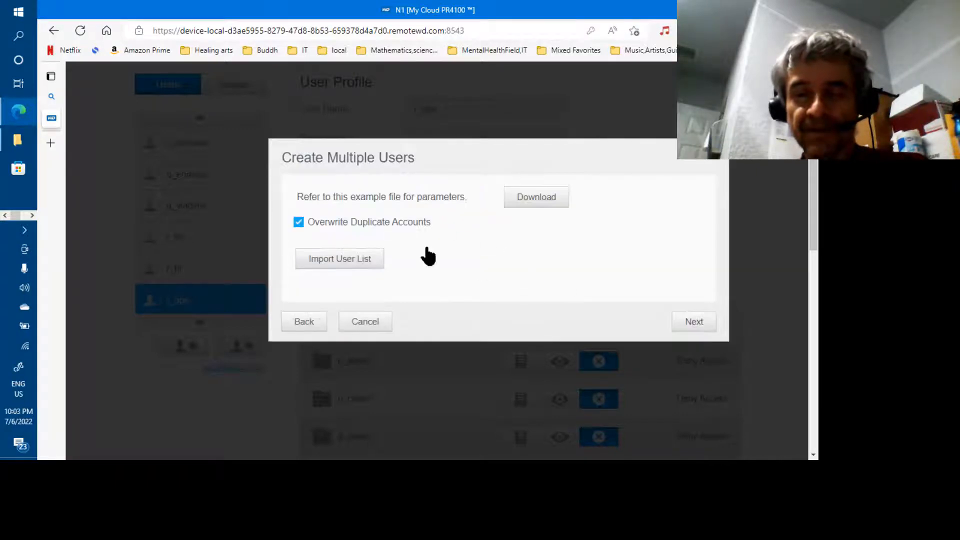
pyautogui.click(341, 261)
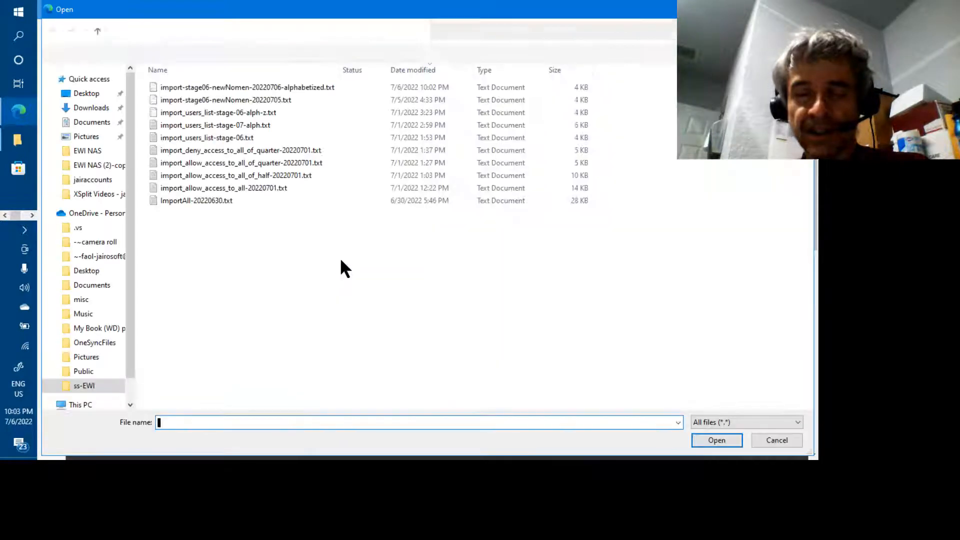
pyautogui.click(253, 89)
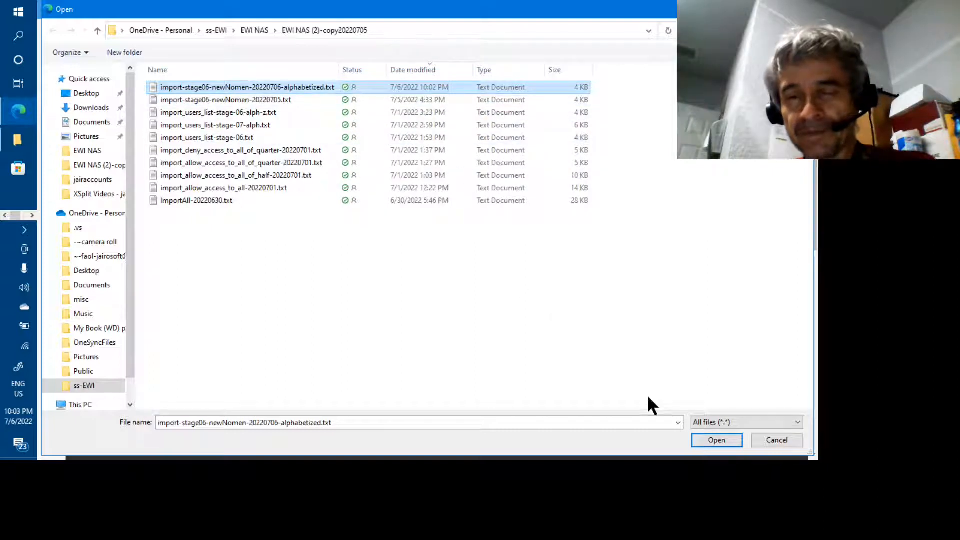
pyautogui.click(715, 441)
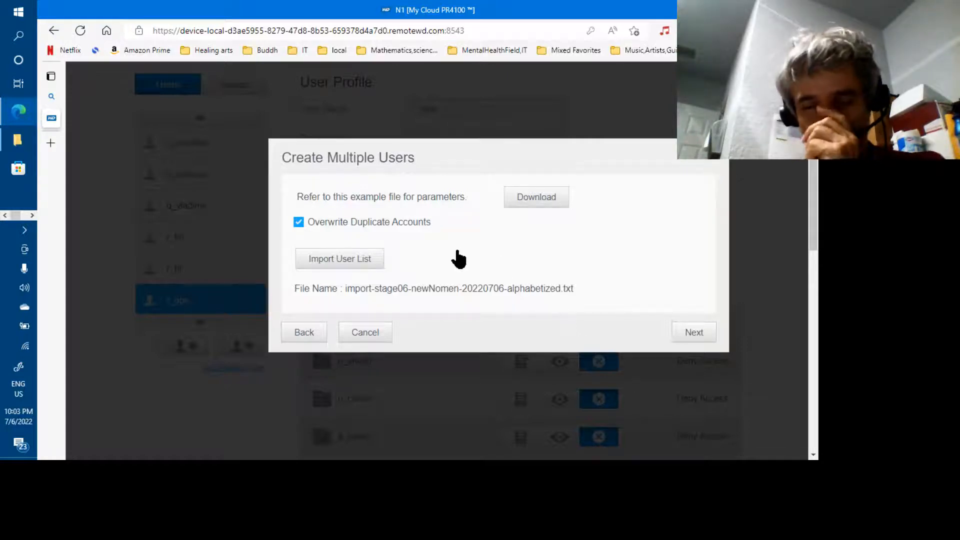
# Preview the imported users and confirm p_camilo's quota is 20000.
pyautogui.click(687, 333)
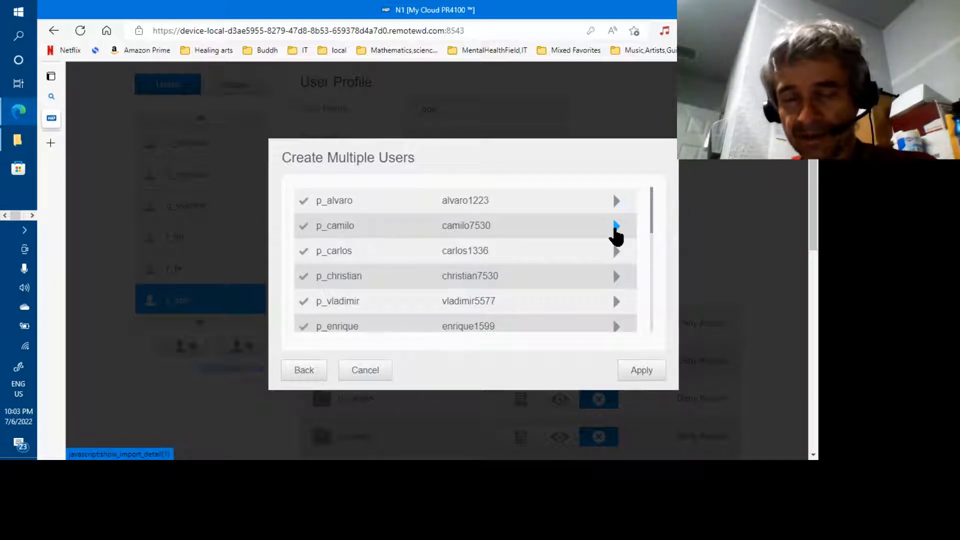
pyautogui.click(616, 227)
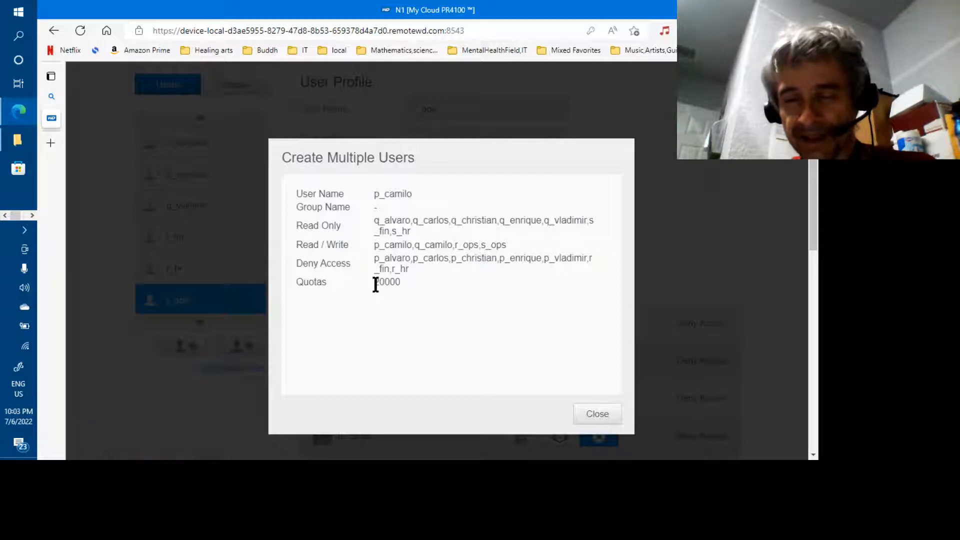
pyautogui.moveTo(374, 282); pyautogui.dragTo(400, 282)
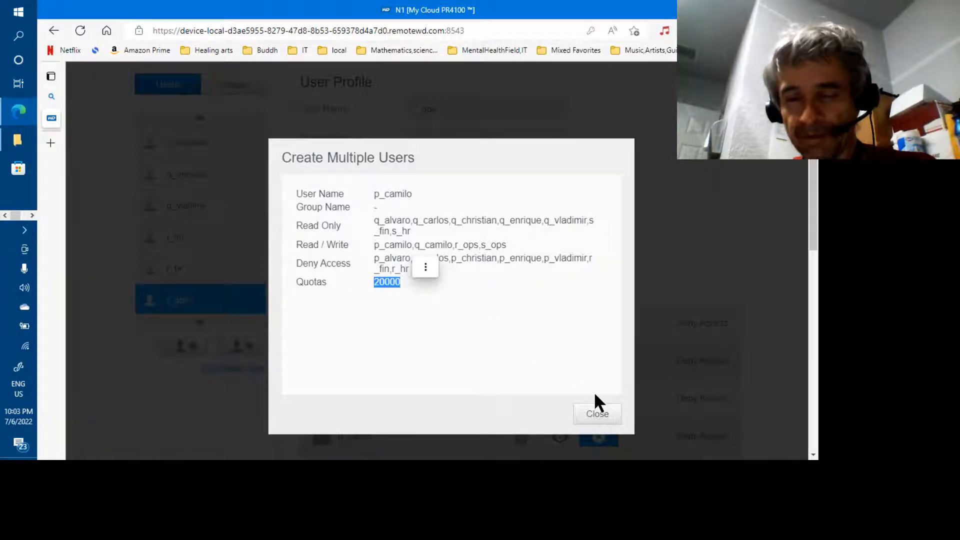
pyautogui.click(596, 414)
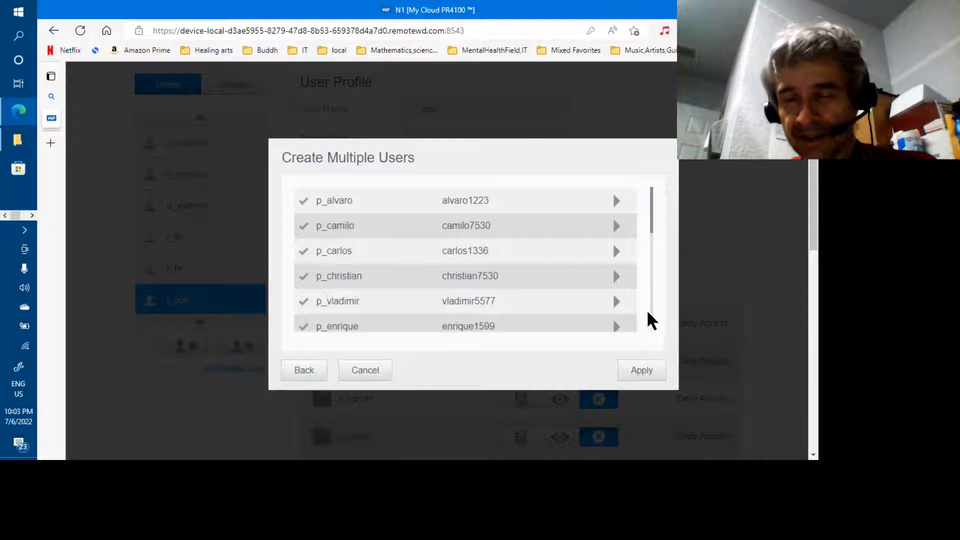
# Check the s_fin and r_hr import details, both showing a quota of 0.
pyautogui.scroll(-6, 649, 312)
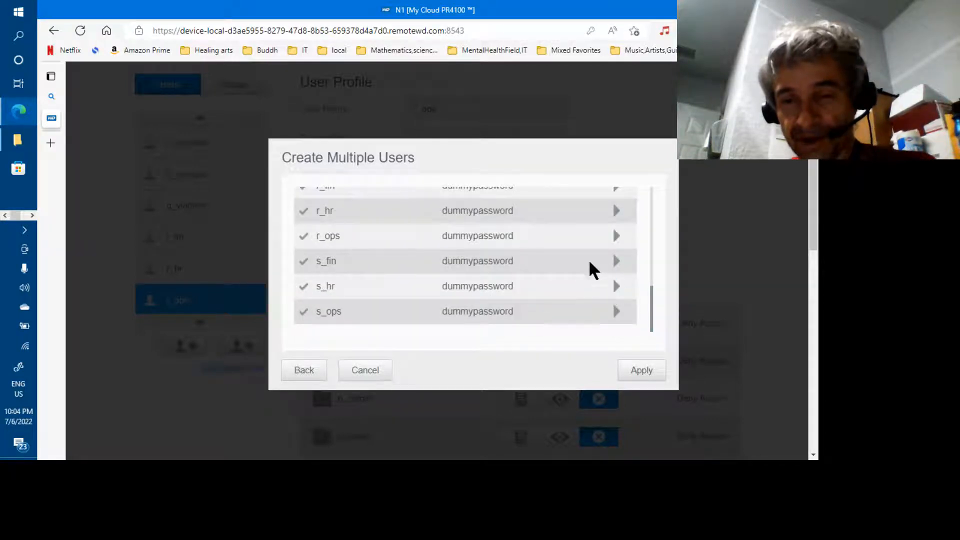
pyautogui.doubleClick(461, 261)
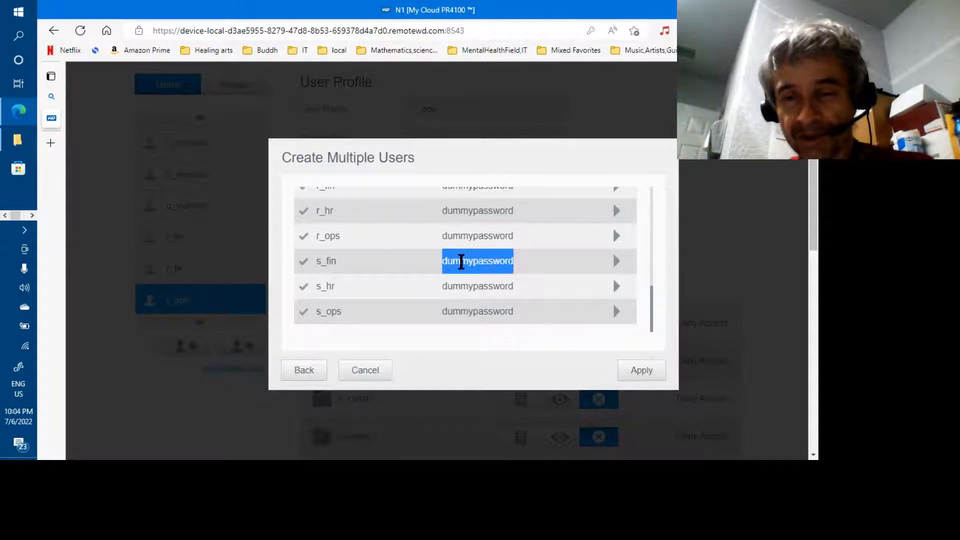
pyautogui.click(616, 261)
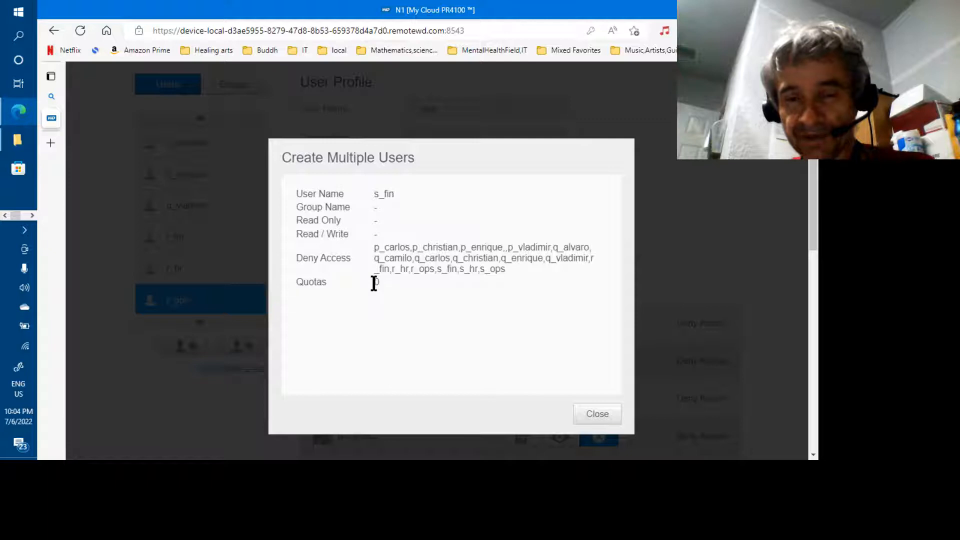
pyautogui.moveTo(380, 281); pyautogui.dragTo(364, 280)
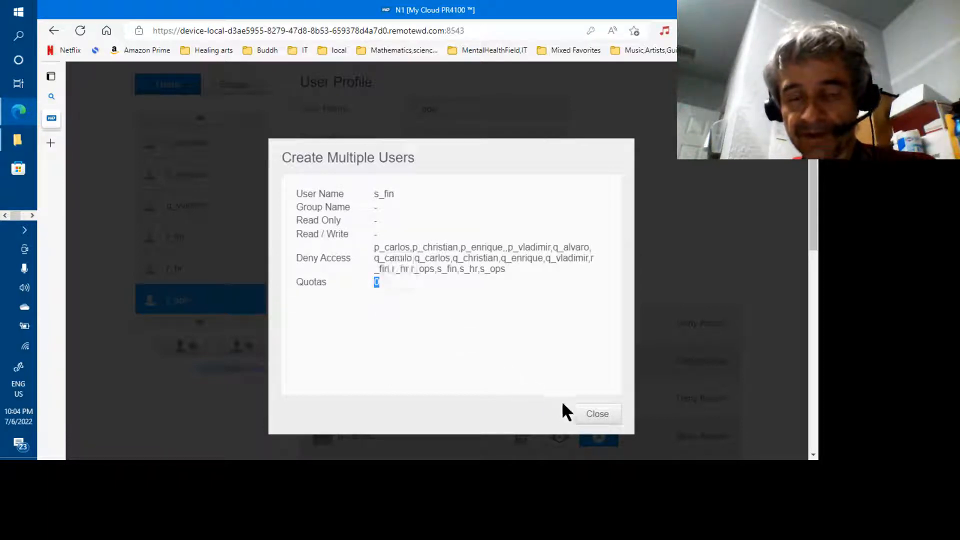
pyautogui.click(584, 415)
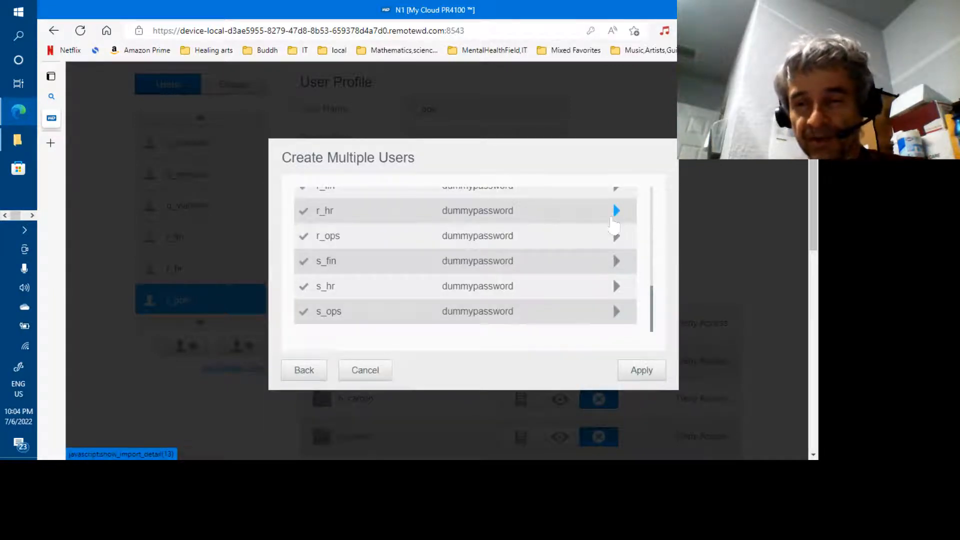
pyautogui.click(612, 219)
pyautogui.click(538, 286)
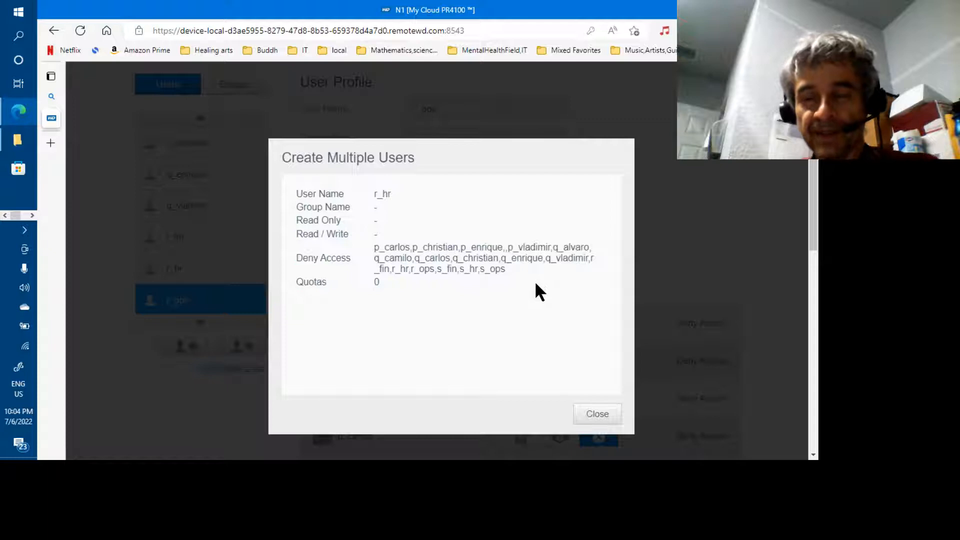
pyautogui.click(590, 404)
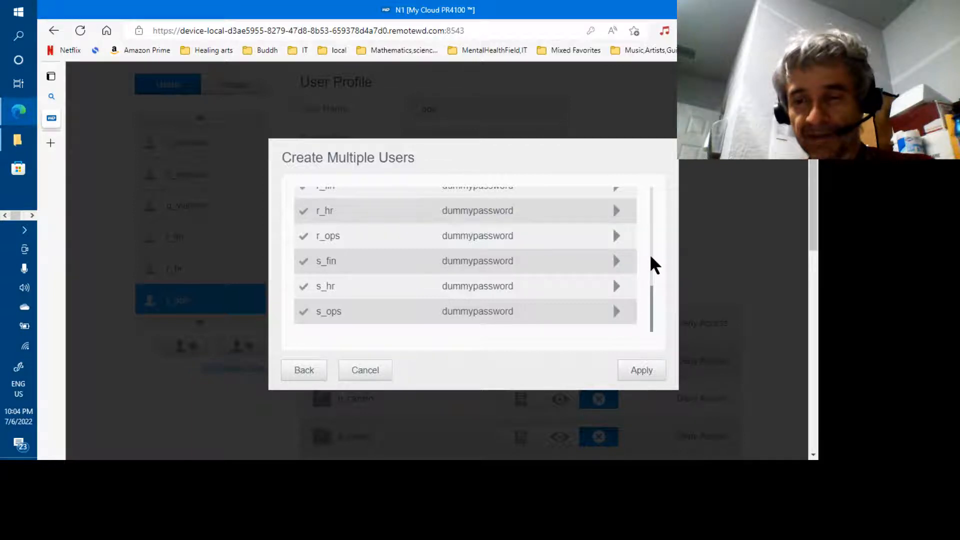
pyautogui.scroll(2, 650, 258)
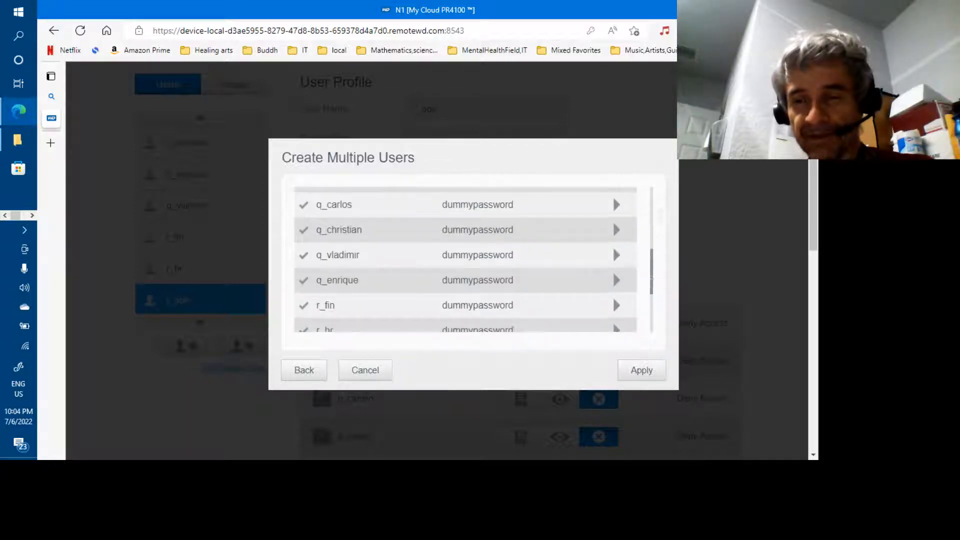
pyautogui.moveTo(652, 264); pyautogui.dragTo(654, 205)
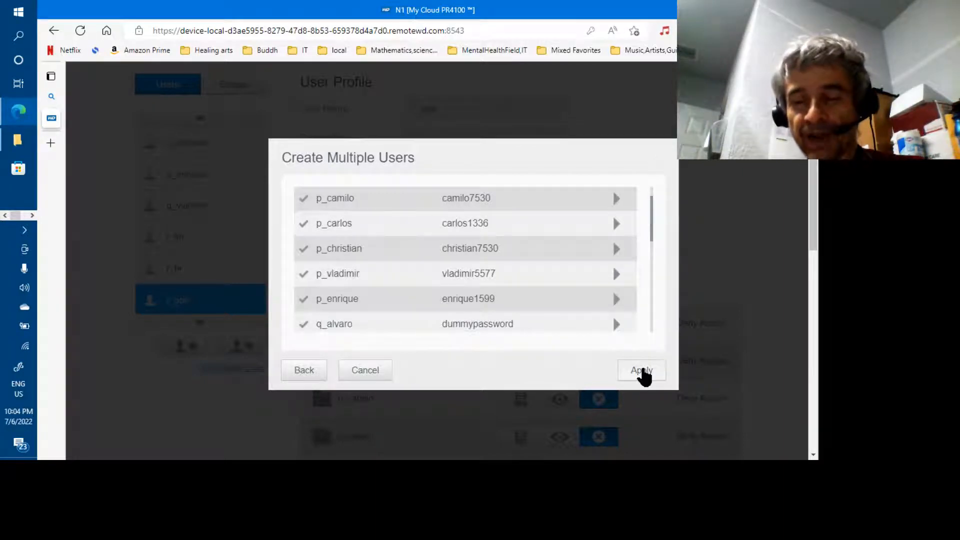
# Apply the import, then confirm p_carlos's profile shows a 19.53GB quota.
pyautogui.click(644, 376)
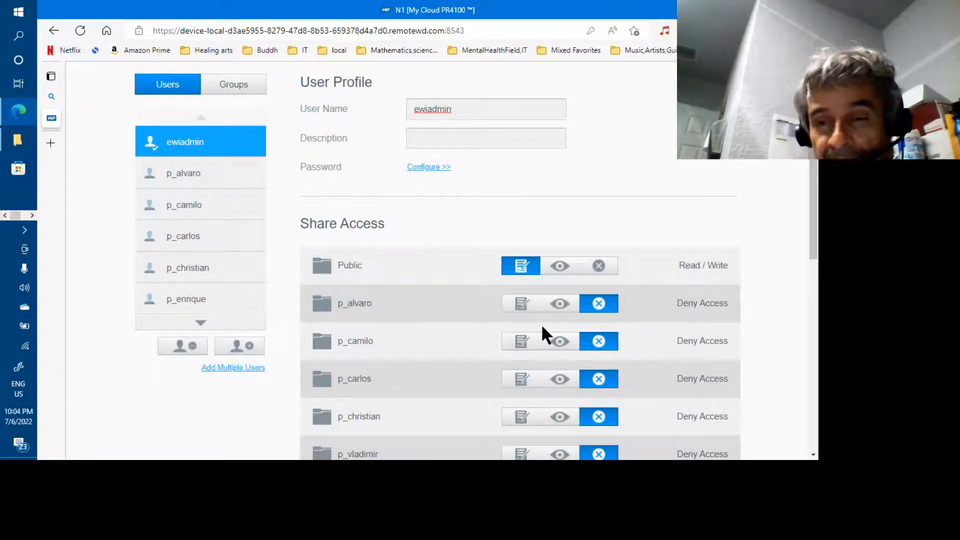
pyautogui.click(195, 239)
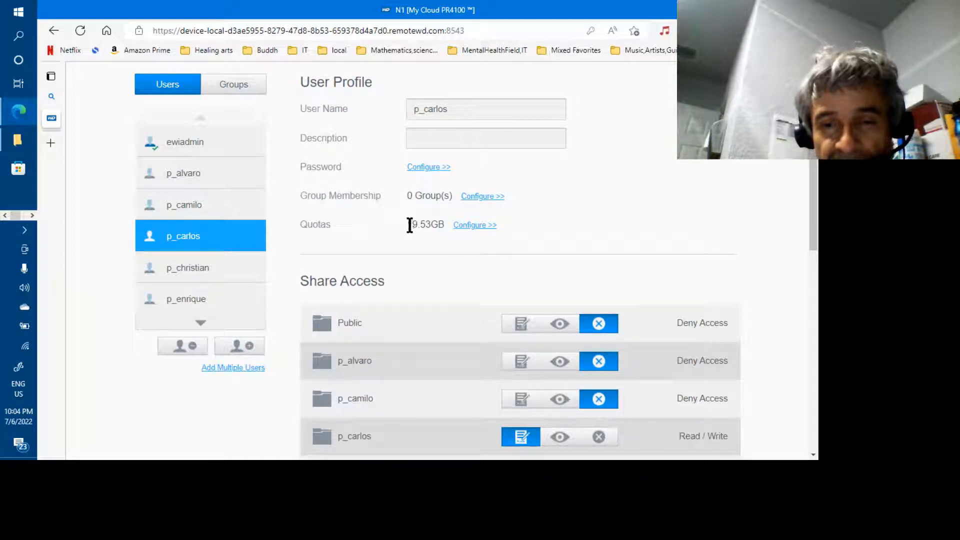
pyautogui.moveTo(409, 225); pyautogui.dragTo(435, 229)
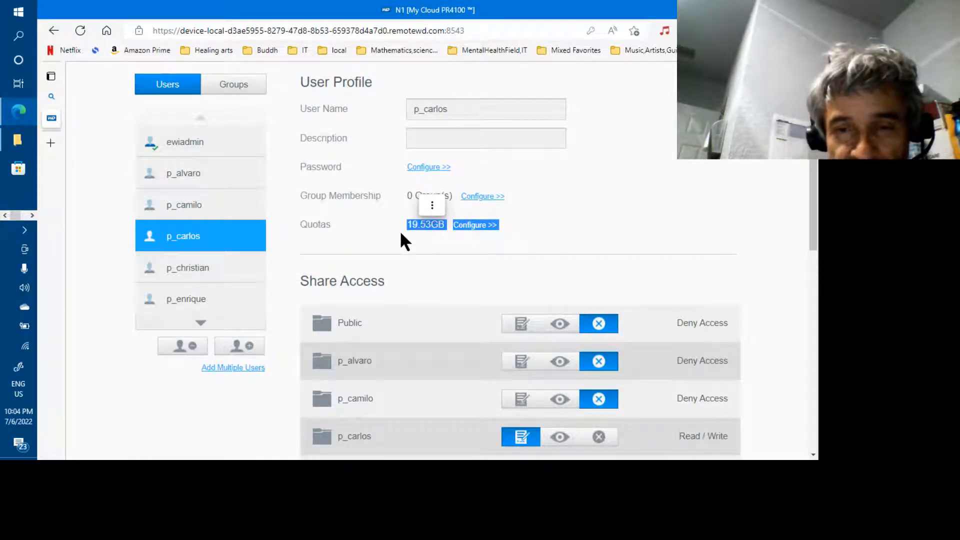
pyautogui.click(411, 236)
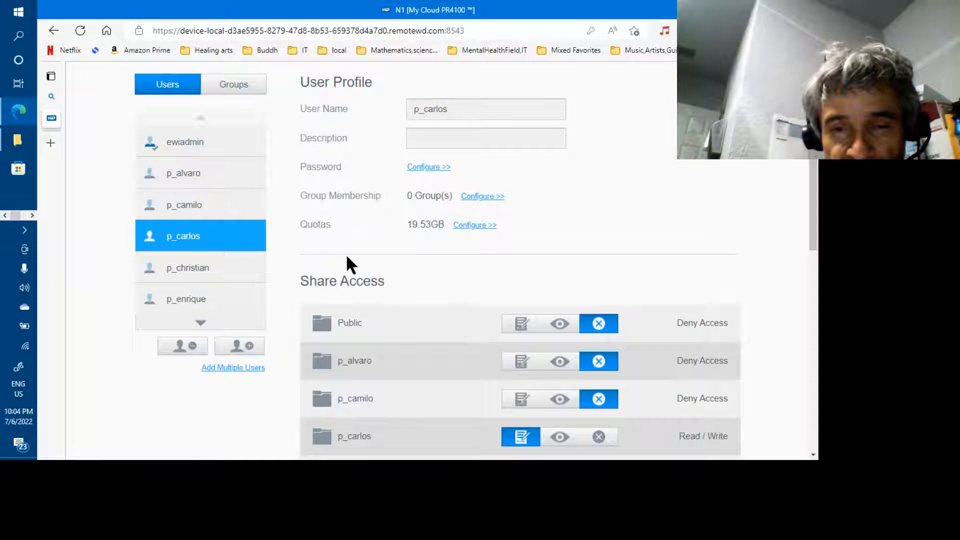
# Confirm q_carlos's profile shows a No limit quota.
pyautogui.click(202, 323)
pyautogui.moveTo(188, 279); pyautogui.dragTo(188, 277)
pyautogui.click(188, 276)
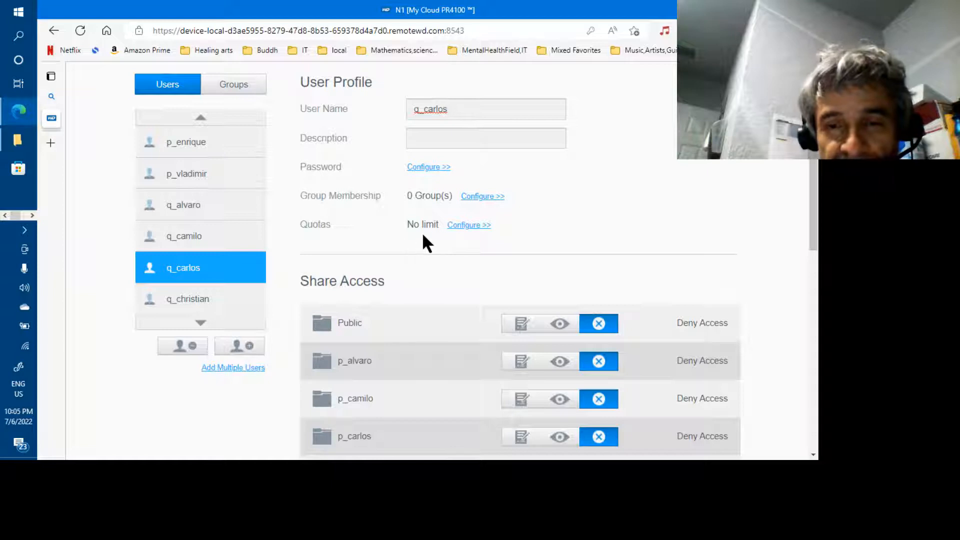
pyautogui.moveTo(406, 224); pyautogui.dragTo(445, 233)
pyautogui.click(442, 226)
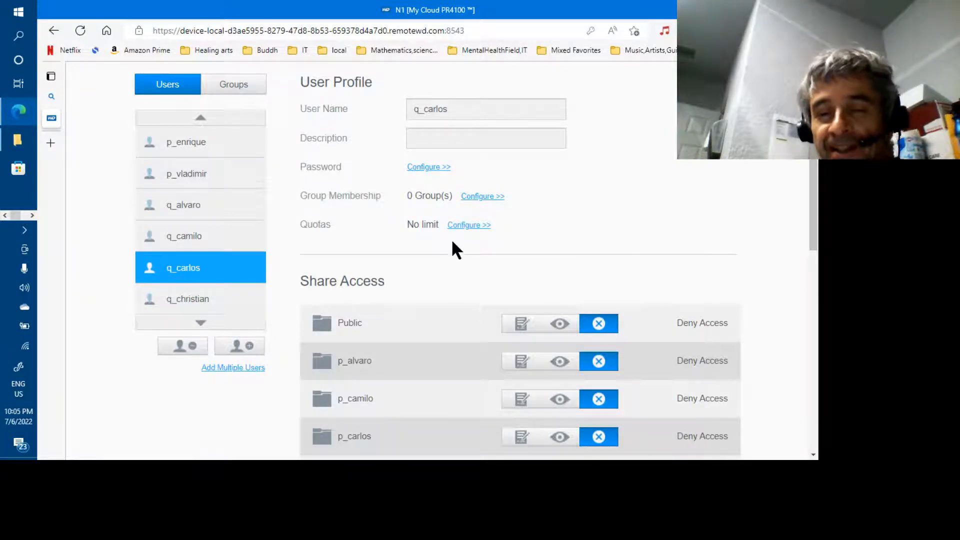
# In Excel, set the quotas in G8 through G19 to 0:0:0.
pyautogui.hotkey('alt', 'Tab')
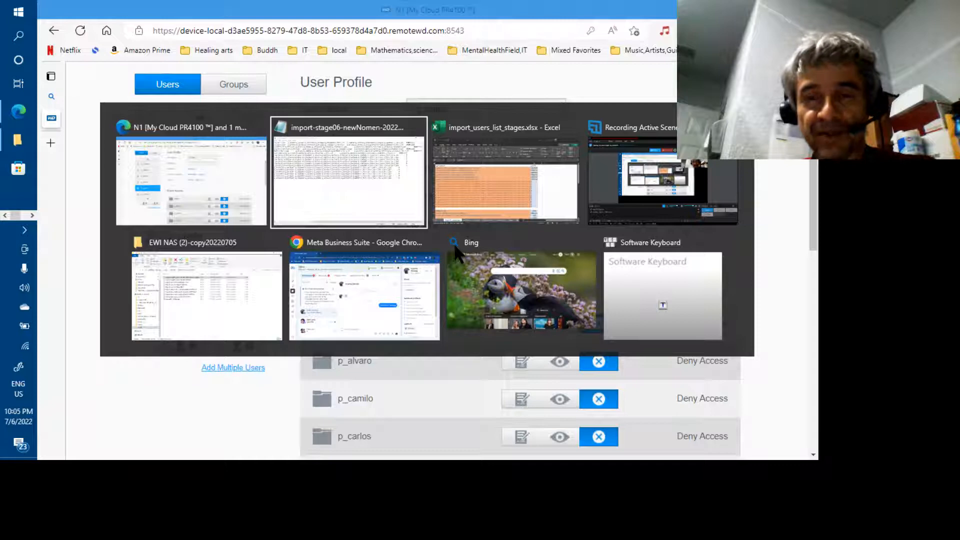
pyautogui.hotkey('alt', 'Tab')
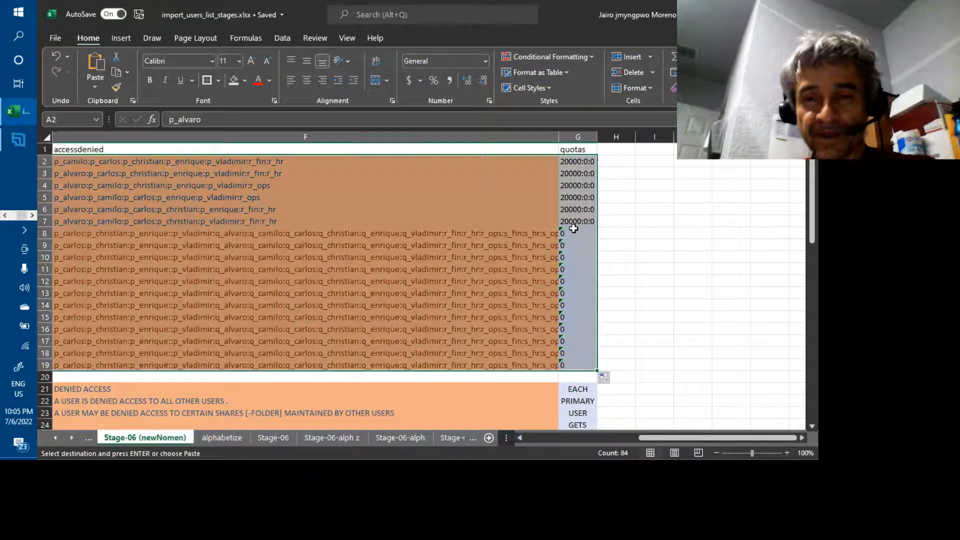
pyautogui.click(571, 232)
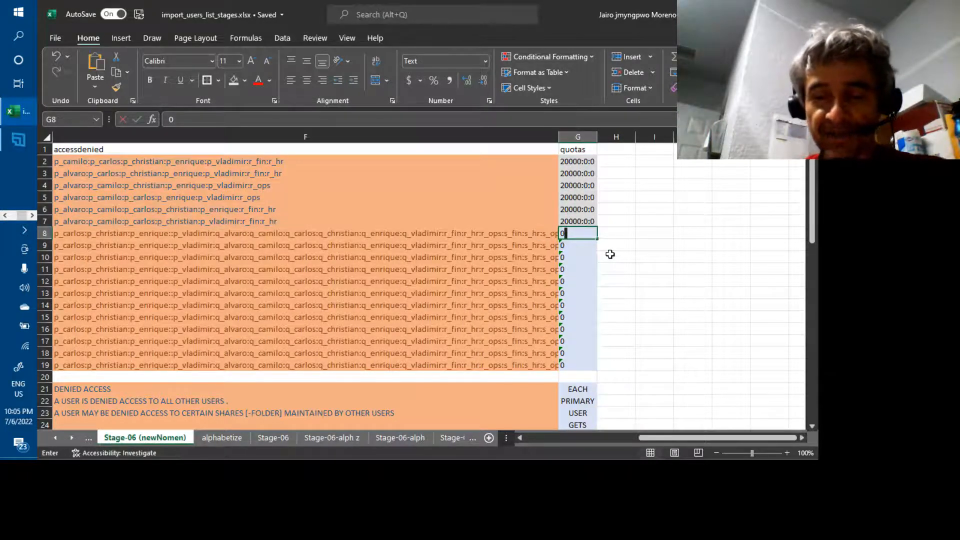
pyautogui.press('F2')
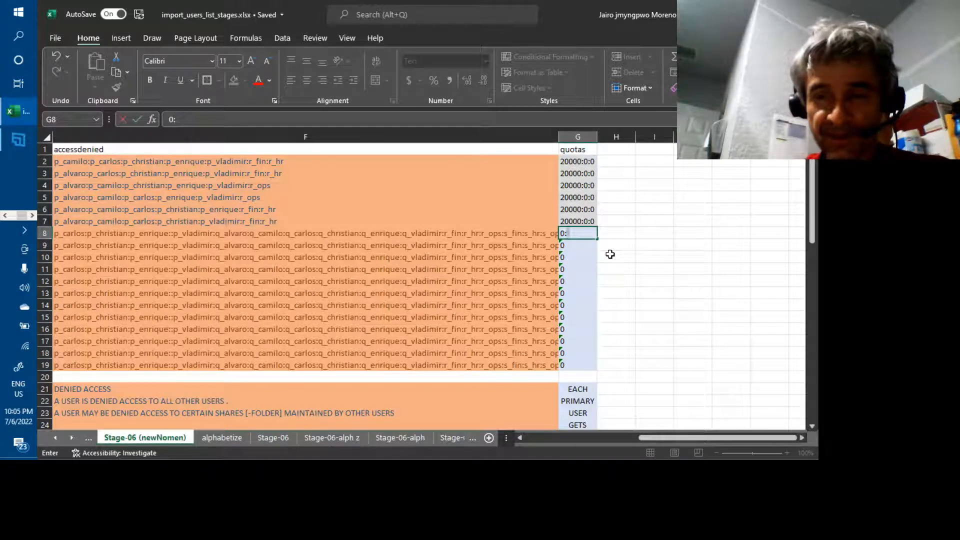
pyautogui.write(':0')
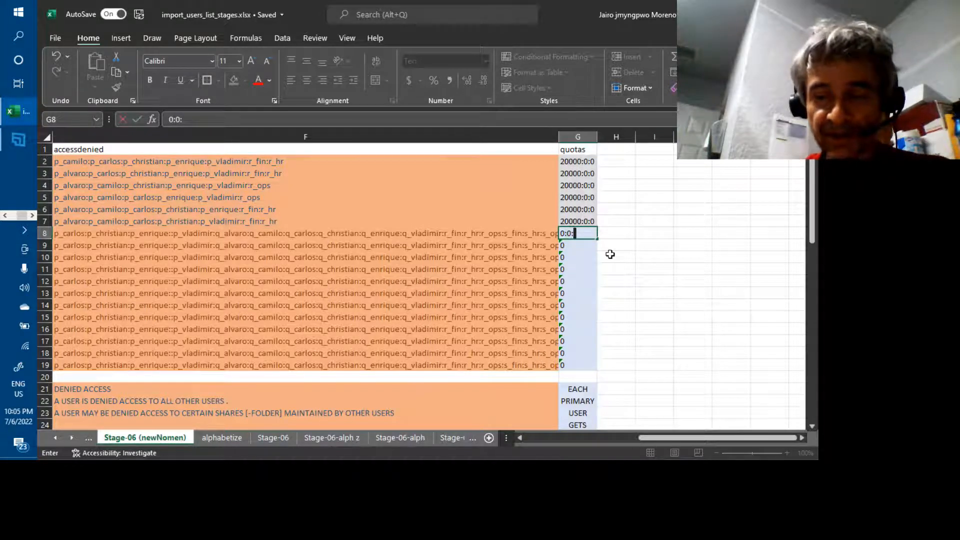
pyautogui.write(':0')
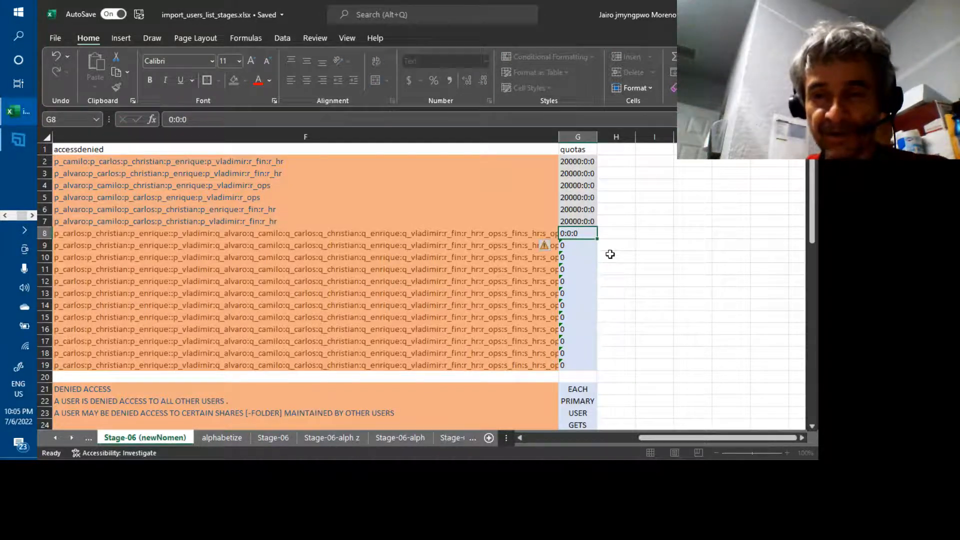
pyautogui.press('Return')
pyautogui.write('0:0')
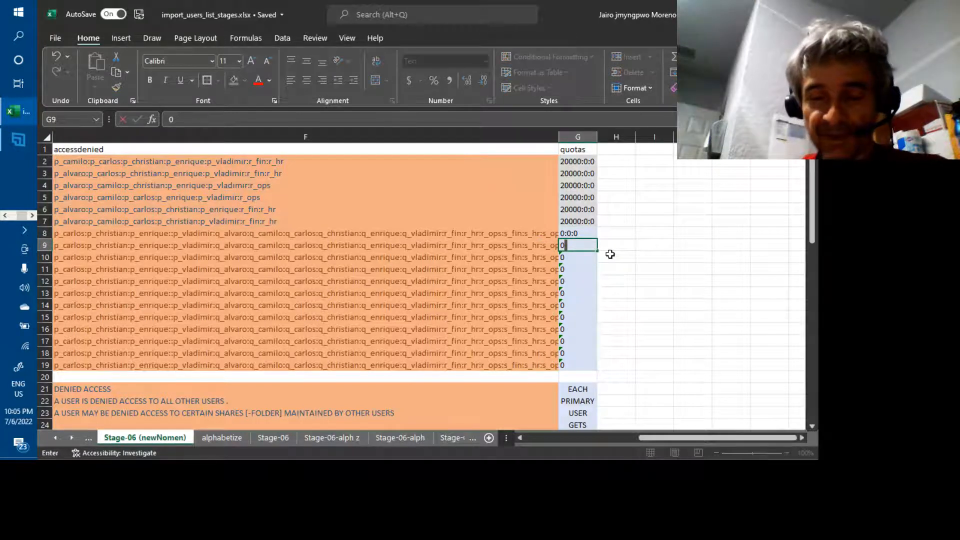
pyautogui.write(':0')
pyautogui.hotkey('ctrl', 'Return')
pyautogui.press('Up')
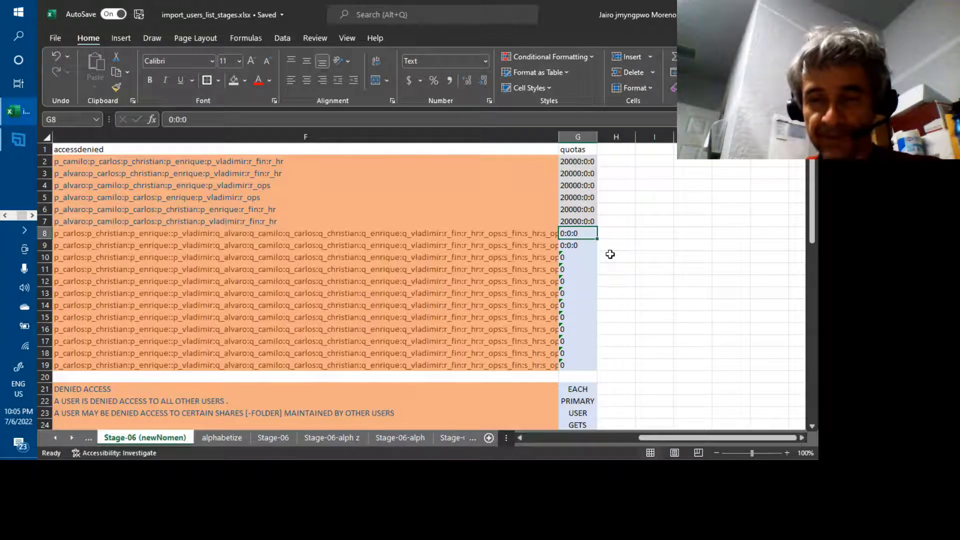
pyautogui.hotkey('shift', 'Down')
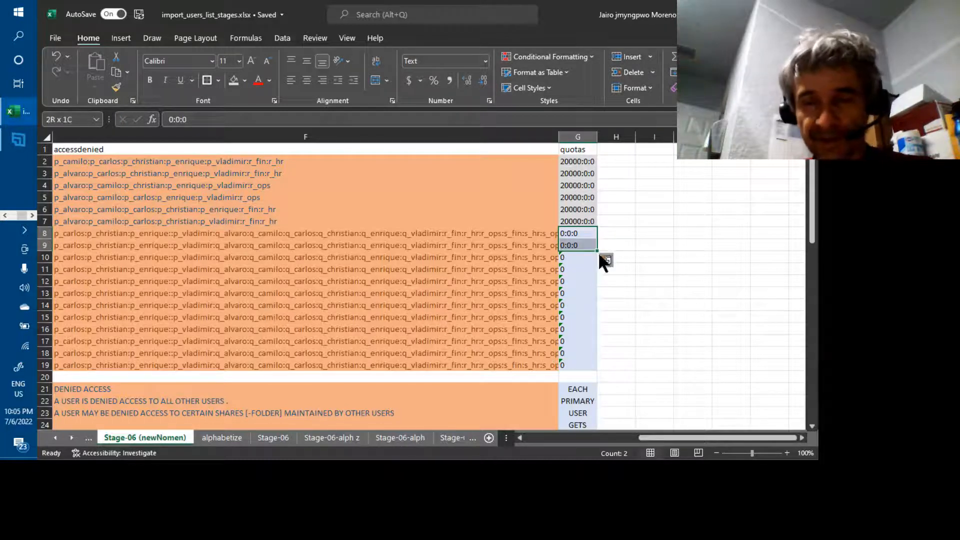
pyautogui.moveTo(598, 252); pyautogui.dragTo(597, 373)
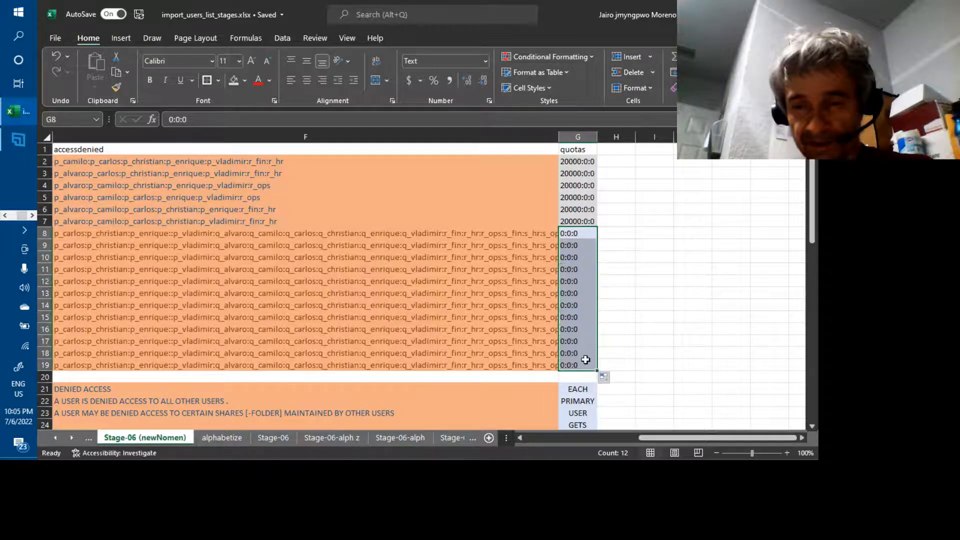
pyautogui.click(509, 326)
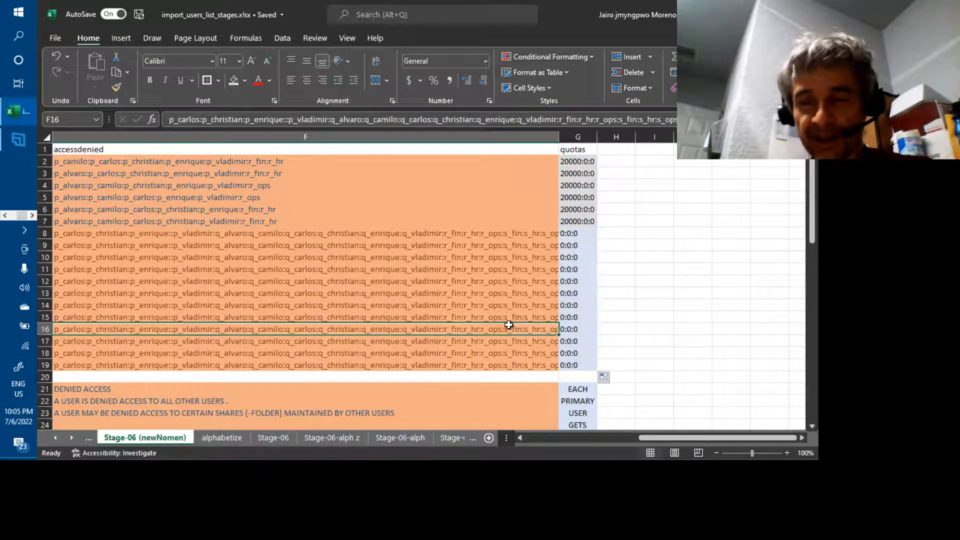
# Select and copy the user table A2:G19, user names through quotas.
pyautogui.press('Left')
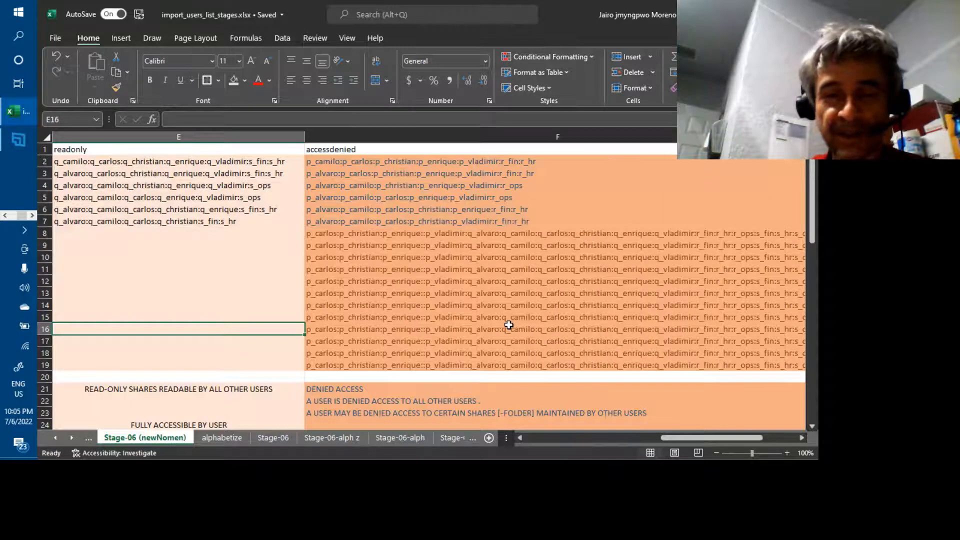
pyautogui.press('Home')
pyautogui.press('Up')
pyautogui.press('Up')
pyautogui.press('Up')
pyautogui.press('Up')
pyautogui.press('Up')
pyautogui.press('Up')
pyautogui.press('Up')
pyautogui.press('Up')
pyautogui.press('Up')
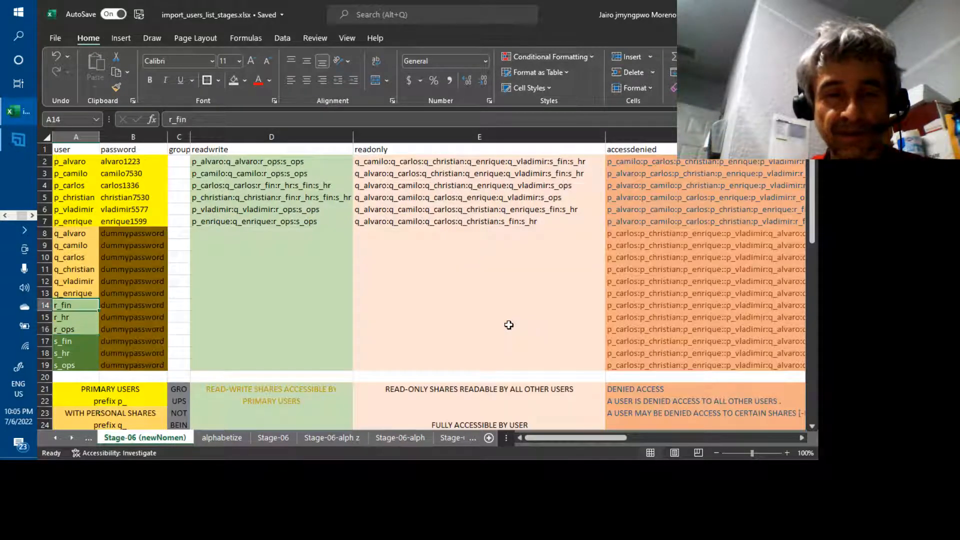
pyautogui.press('Up')
pyautogui.press('Up')
pyautogui.press('Up')
pyautogui.press('Up')
pyautogui.press('Up')
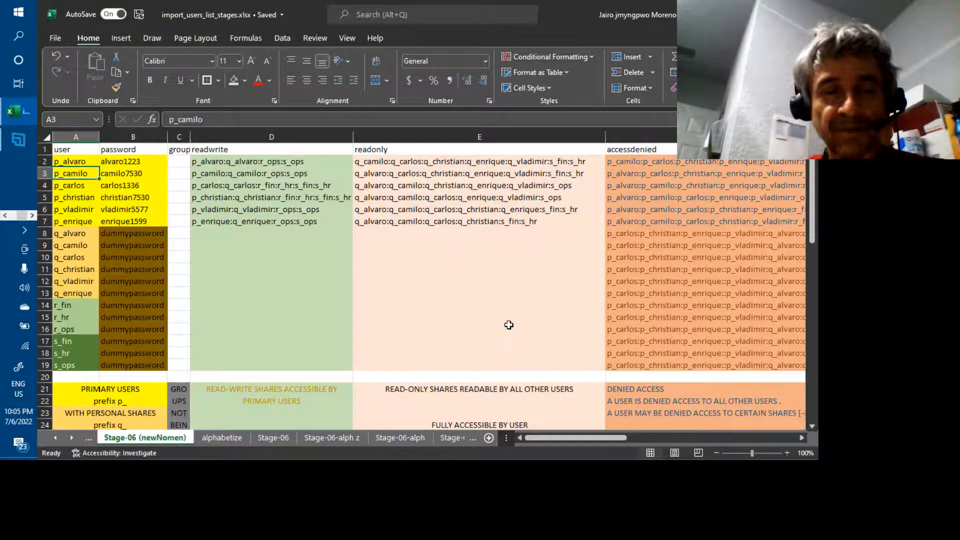
pyautogui.hotkey('shift', 'Down')
pyautogui.hotkey('shift', 'Down')
pyautogui.hotkey('shift', 'Down')
pyautogui.hotkey('shift', 'Down')
pyautogui.hotkey('shift', 'Down')
pyautogui.hotkey('shift', 'Down')
pyautogui.hotkey('shift', 'Down')
pyautogui.hotkey('shift', 'Down')
pyautogui.hotkey('shift', 'Down')
pyautogui.hotkey('shift', 'Down')
pyautogui.hotkey('shift', 'Down')
pyautogui.hotkey('shift', 'Down')
pyautogui.hotkey('shift', 'Down')
pyautogui.hotkey('shift', 'Down')
pyautogui.hotkey('shift', 'Down')
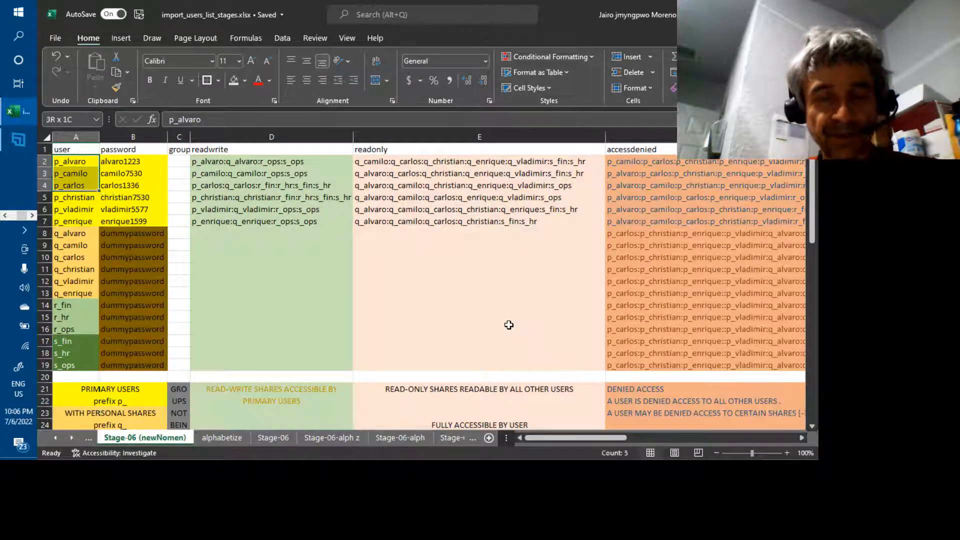
pyautogui.hotkey('shift', 'Down')
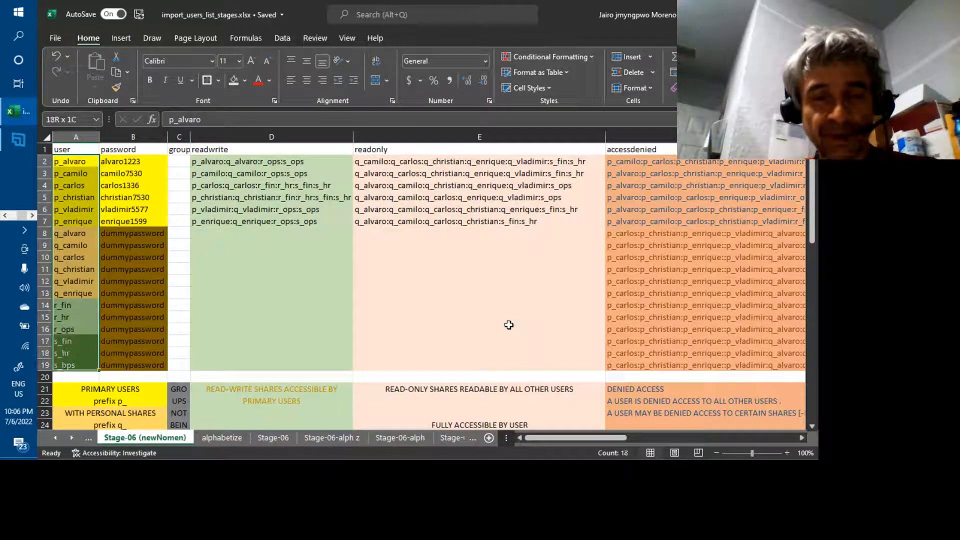
pyautogui.hotkey('shift', 'Right')
pyautogui.hotkey('shift', 'Right')
pyautogui.hotkey('shift', 'Right')
pyautogui.hotkey('shift', 'Right')
pyautogui.hotkey('shift', 'Right')
pyautogui.hotkey('shift', 'Right')
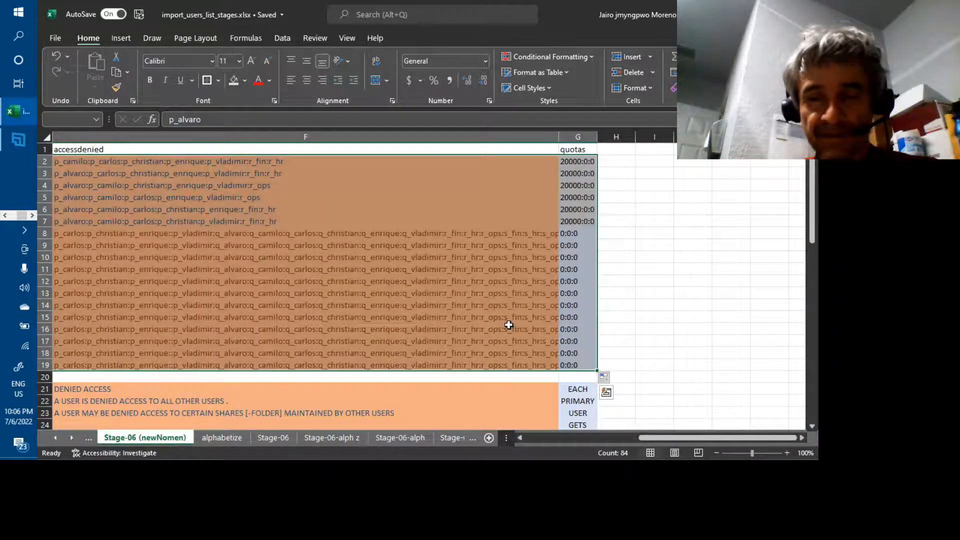
pyautogui.hotkey('ctrl', 'c')
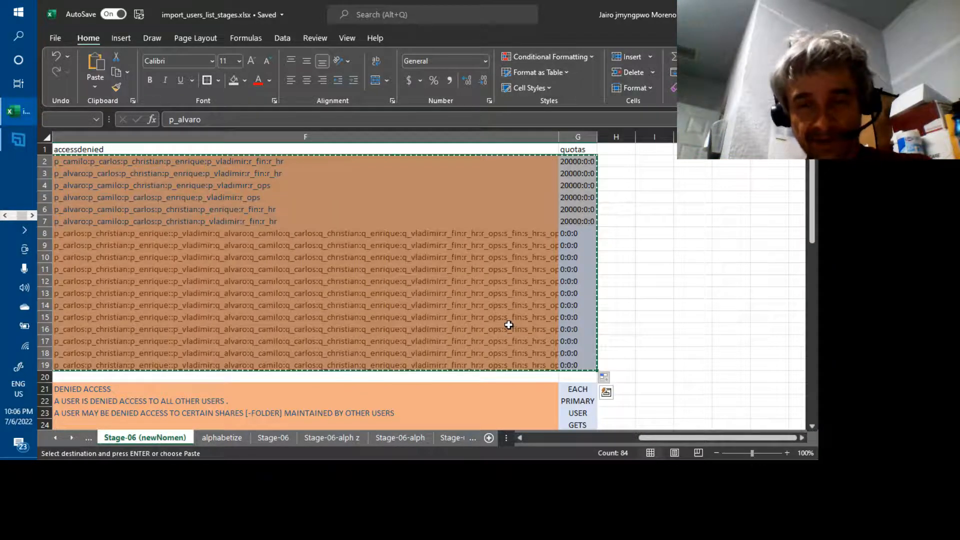
pyautogui.hotkey('alt', 'Tab')
pyautogui.hotkey('alt', 'Tab')
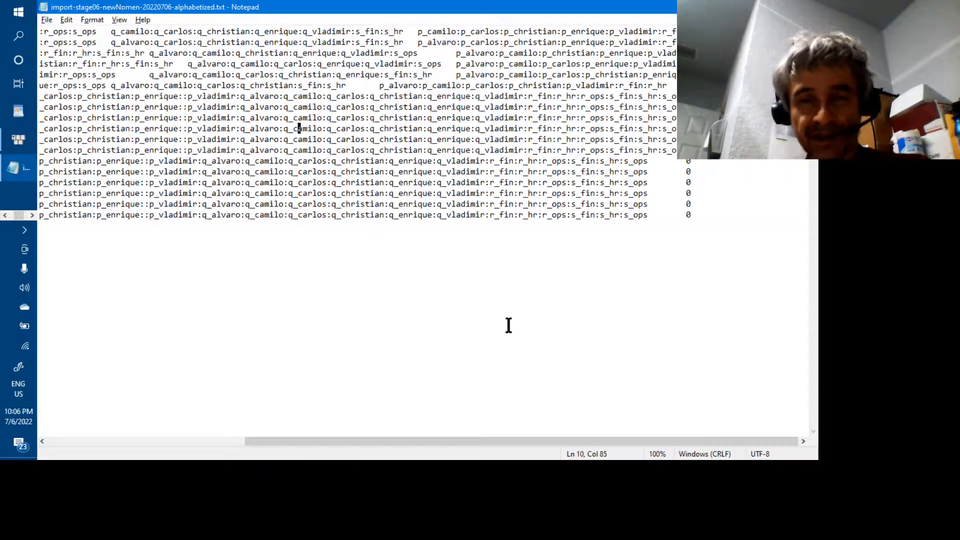
# Replace all text in the Notepad import file with the copied Excel rows and save it.
pyautogui.hotkey('ctrl', 'a')
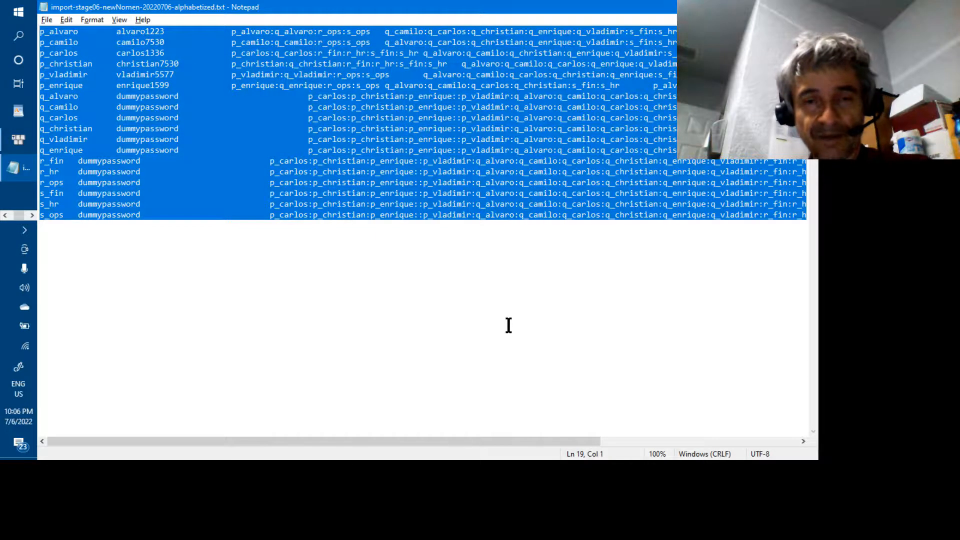
pyautogui.hotkey('ctrl', 'v')
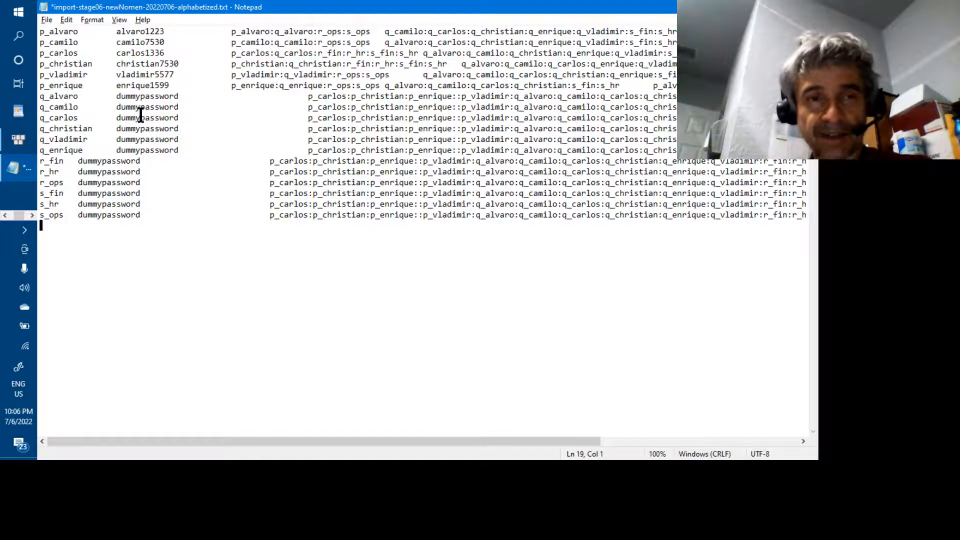
pyautogui.hotkey('ctrl', 's')
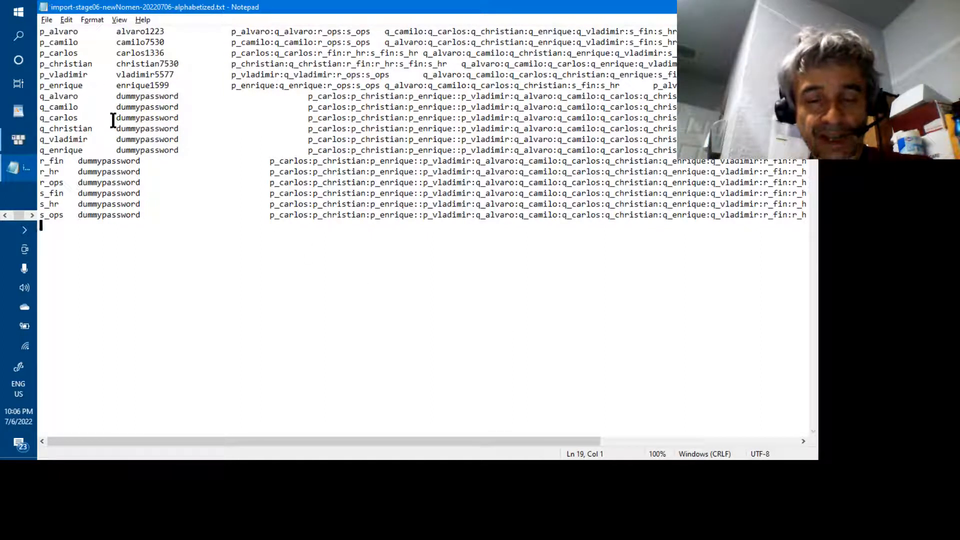
pyautogui.hotkey('alt', 'Tab')
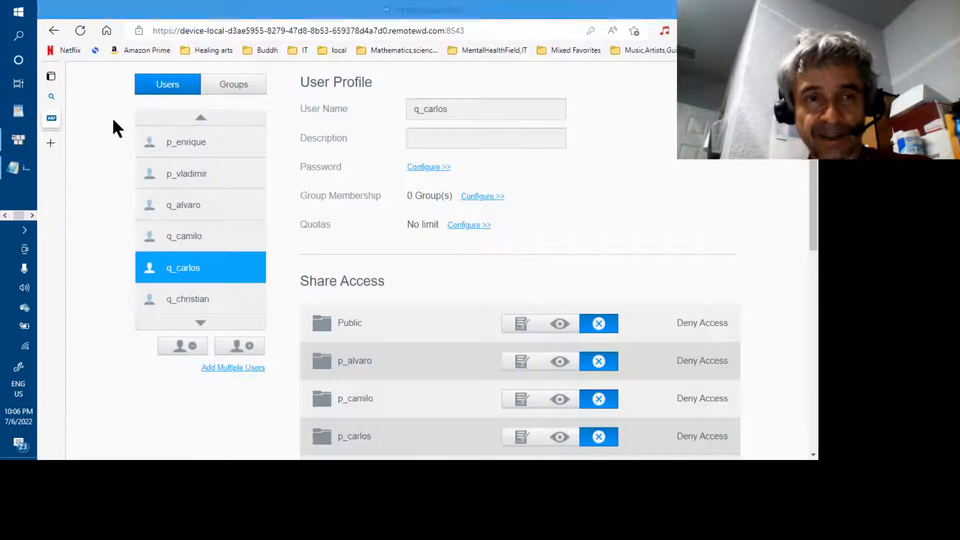
# Start Add Multiple Users from file and load the re-saved import-stage06-newNomen-20220706-alphabetized.txt.
pyautogui.click(232, 368)
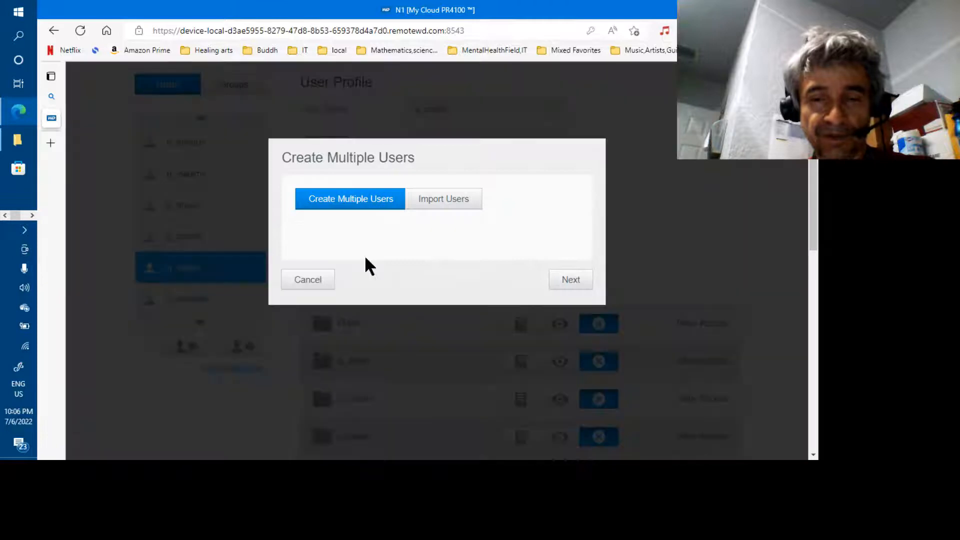
pyautogui.click(449, 206)
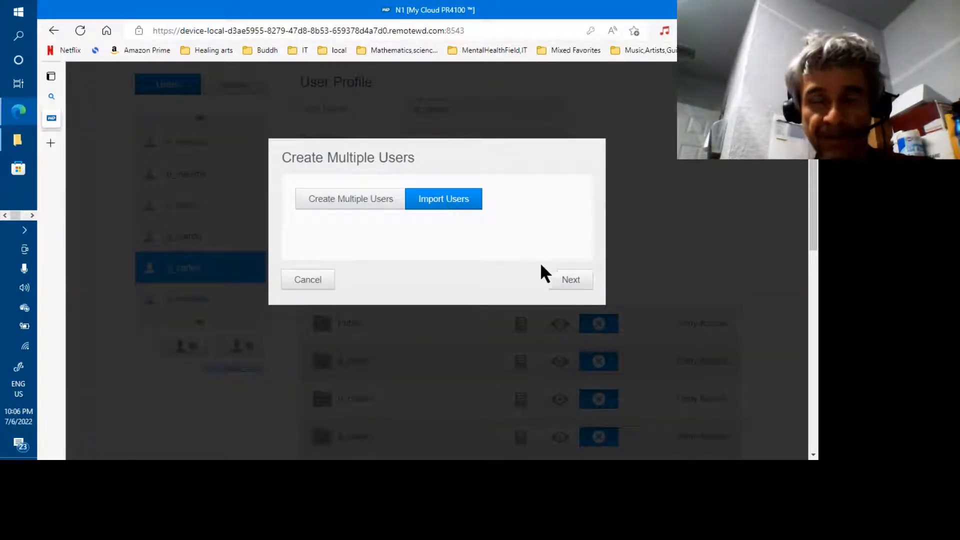
pyautogui.click(561, 281)
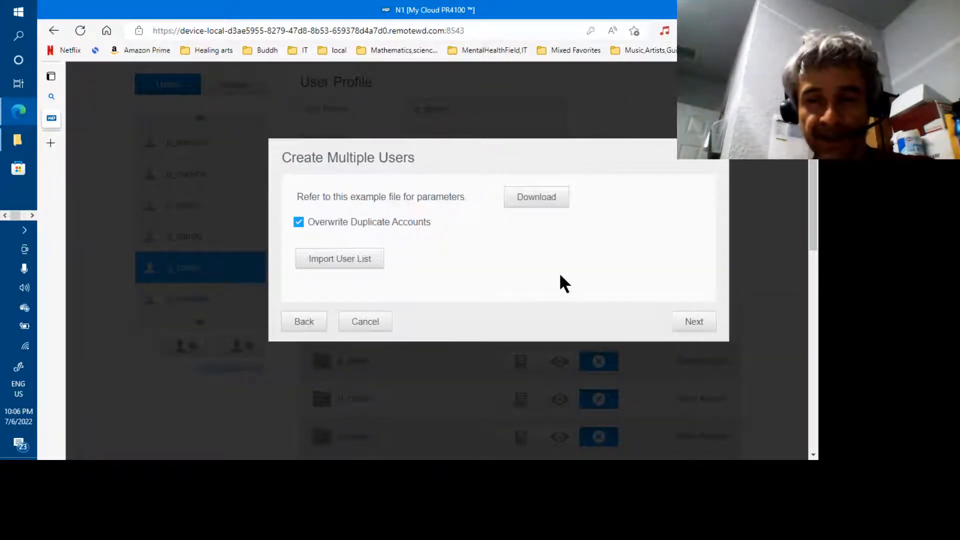
pyautogui.click(365, 259)
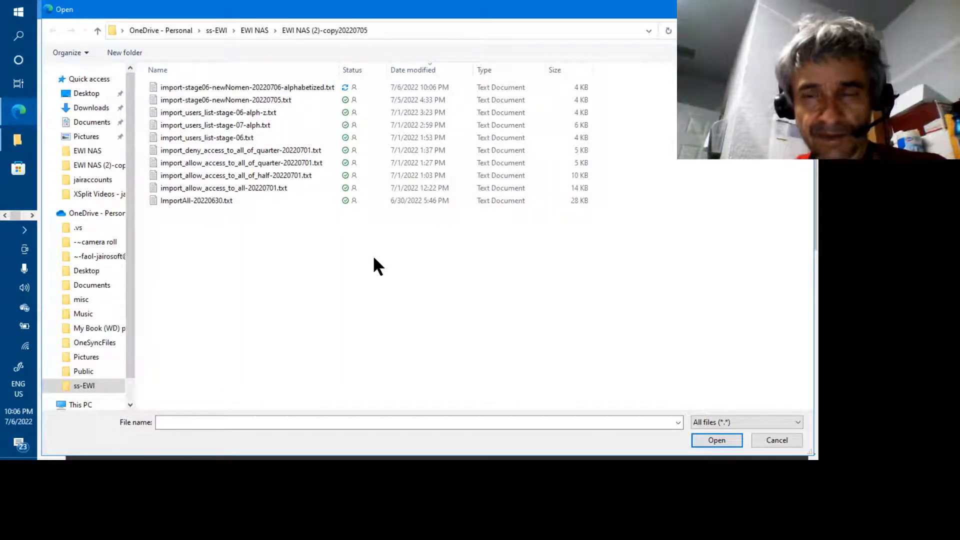
pyautogui.click(344, 87)
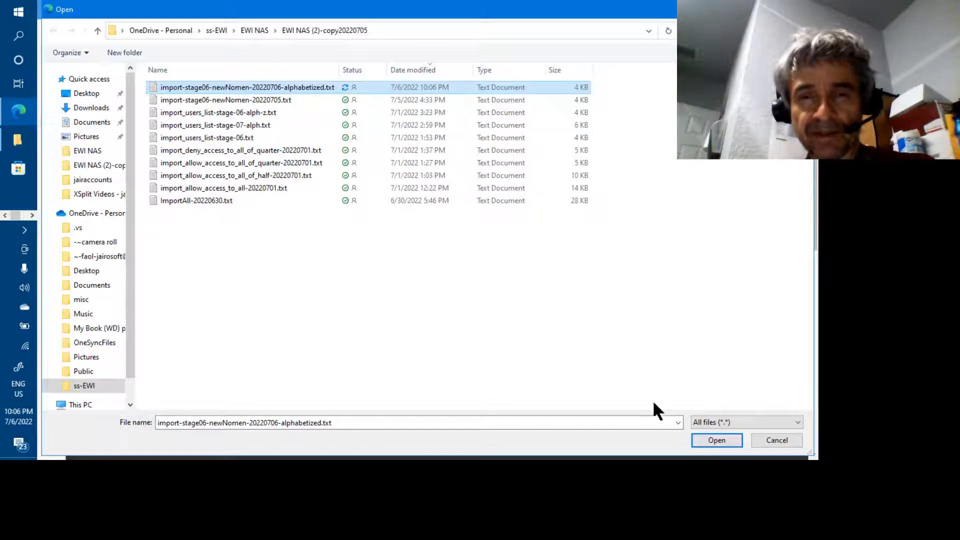
pyautogui.click(697, 437)
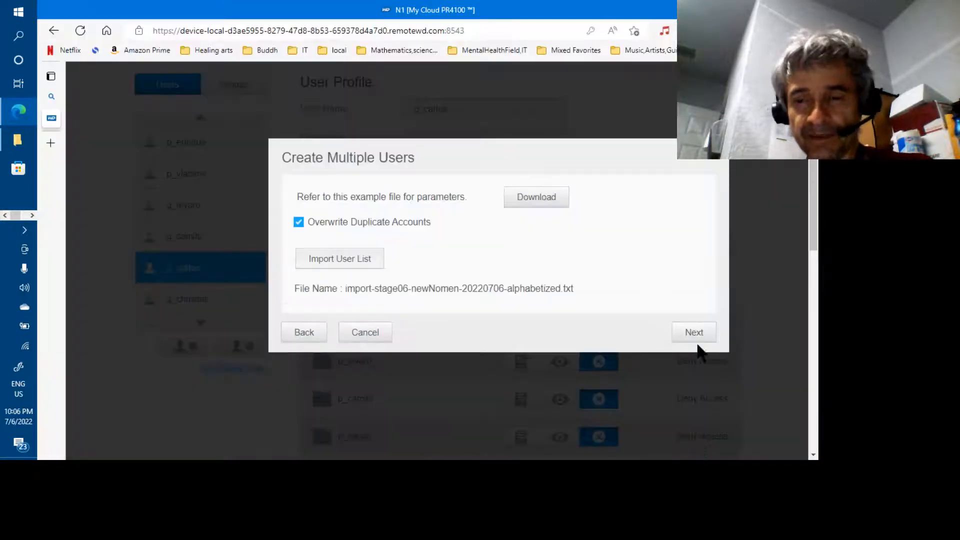
# Read in the user list, inspect one user's access and quota details, then apply the import.
pyautogui.click(693, 334)
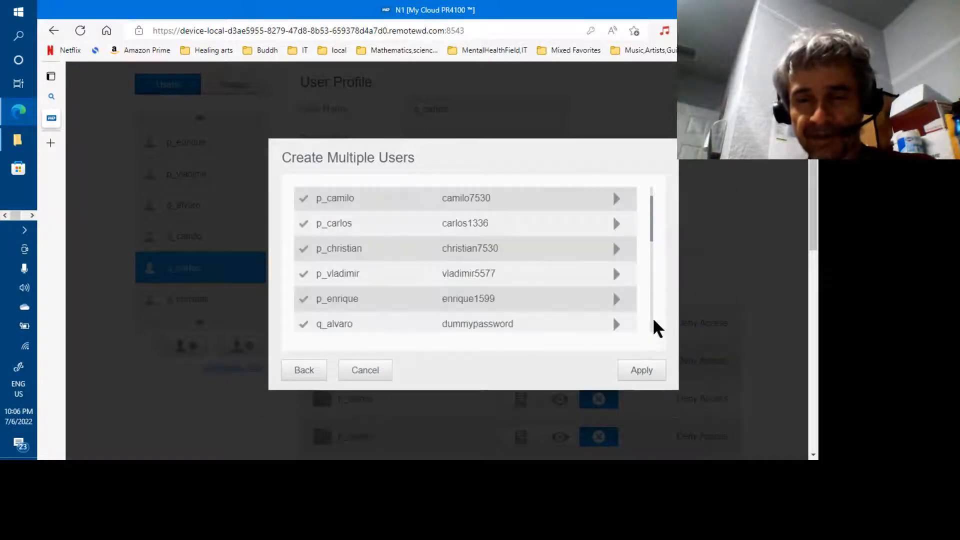
pyautogui.scroll(-5, 650, 314)
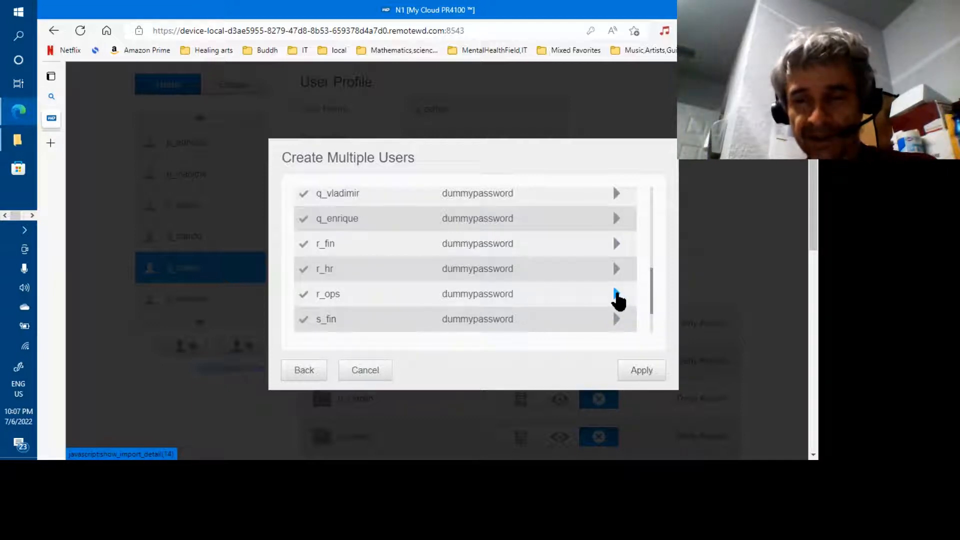
pyautogui.click(616, 295)
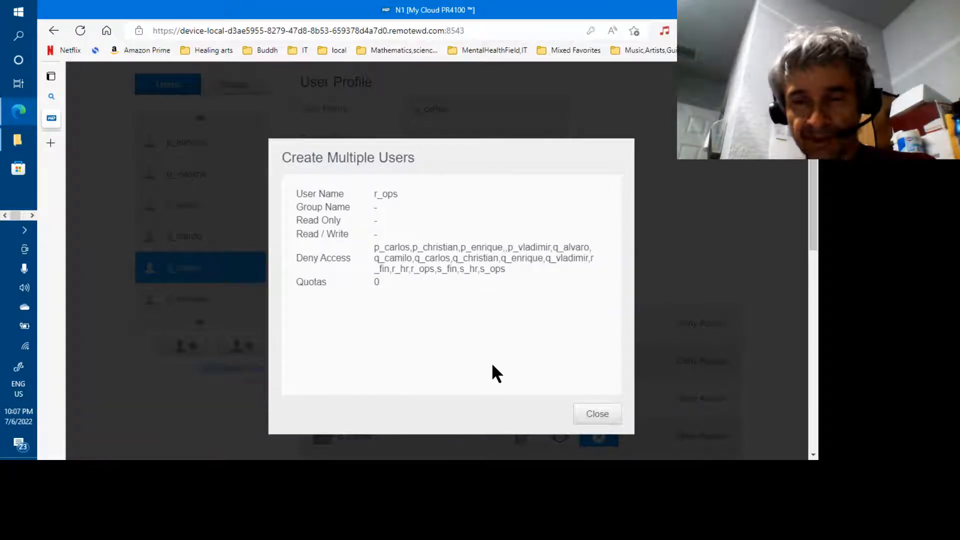
pyautogui.click(599, 415)
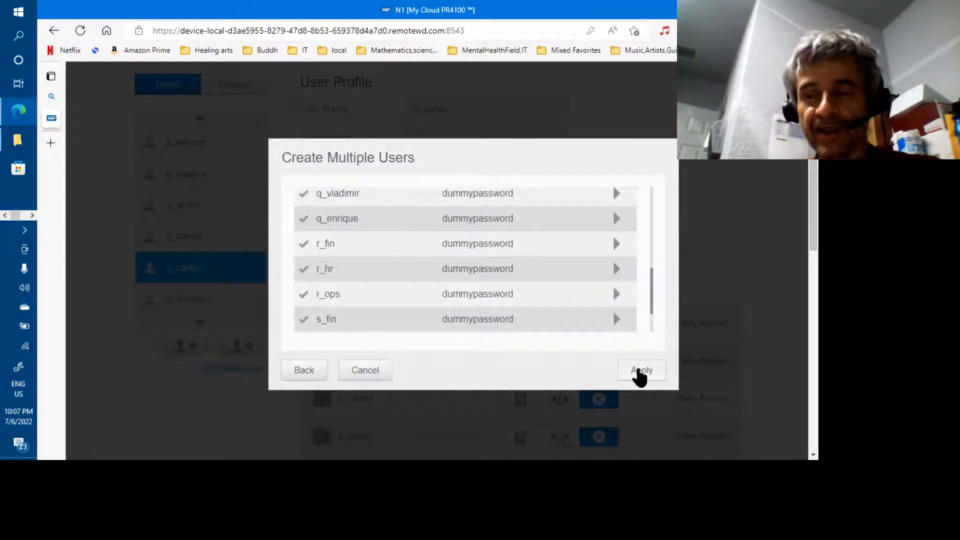
pyautogui.click(636, 370)
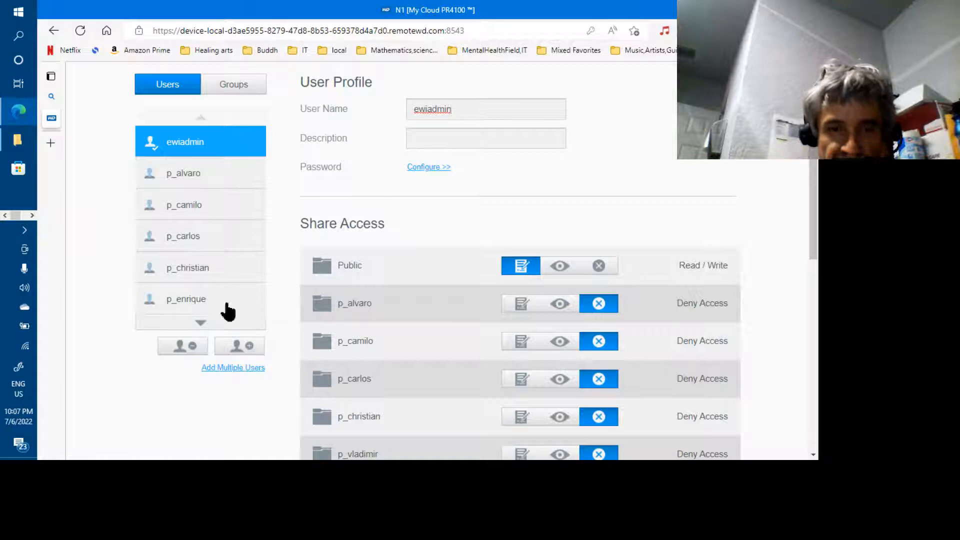
# Confirm a p_ user shows a 19.53GB quota and a q_ user shows No limit.
pyautogui.click(194, 306)
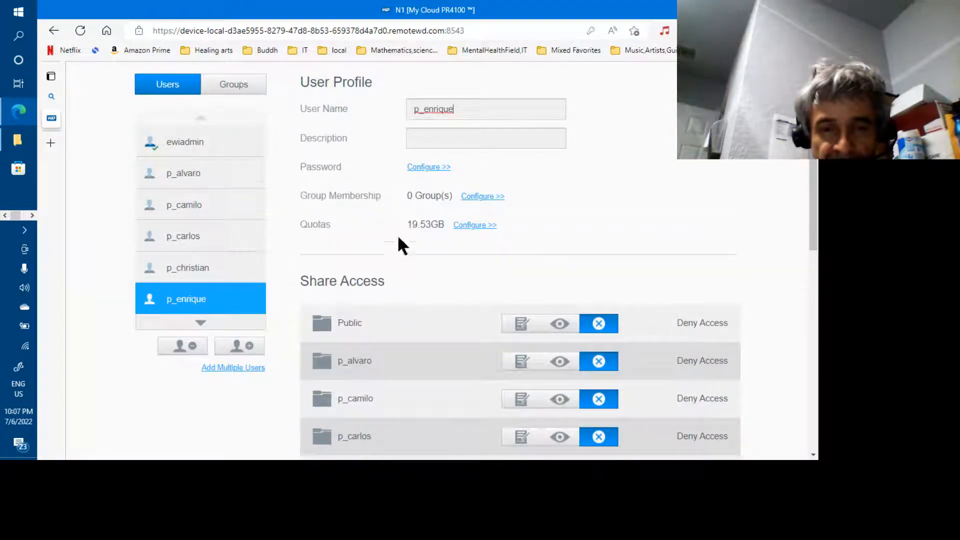
pyautogui.moveTo(409, 223); pyautogui.dragTo(439, 223)
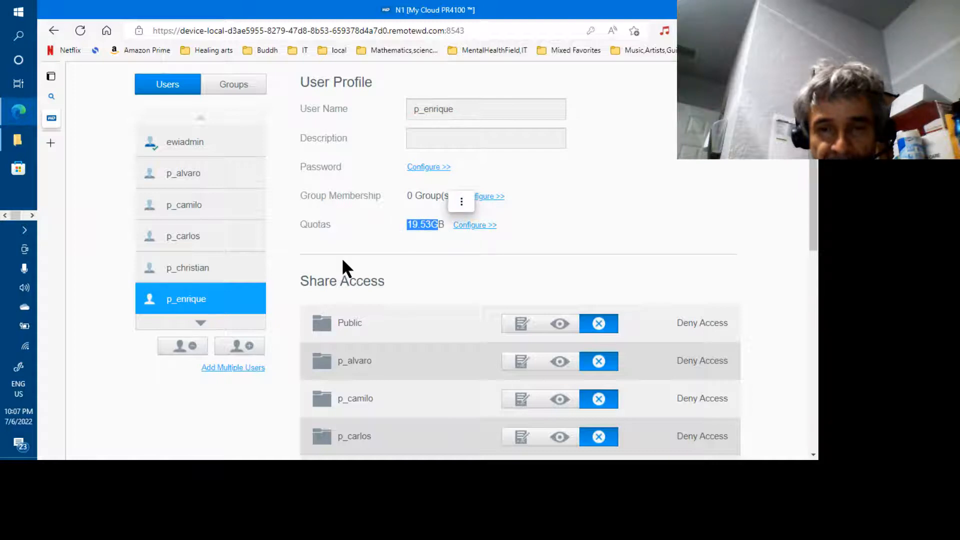
pyautogui.scroll(-3, 248, 324)
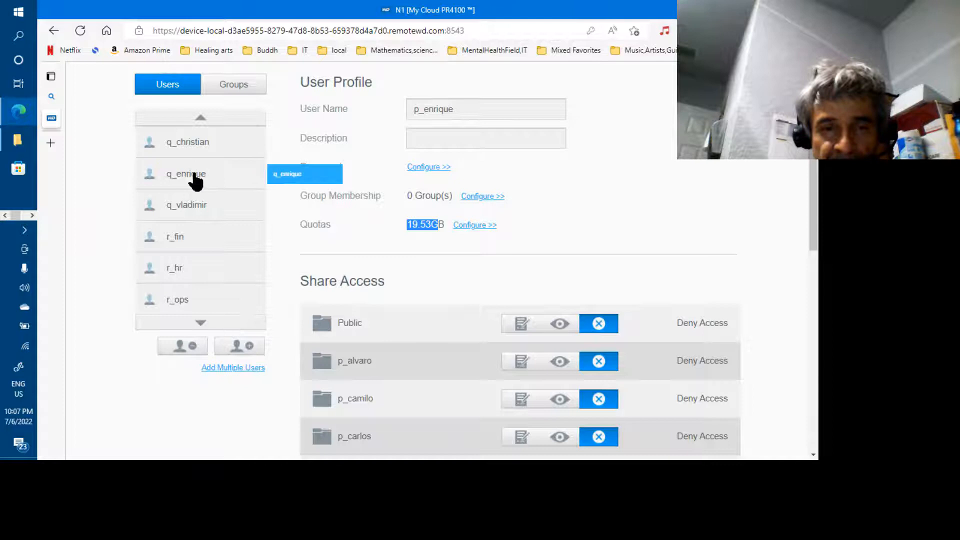
pyautogui.click(197, 149)
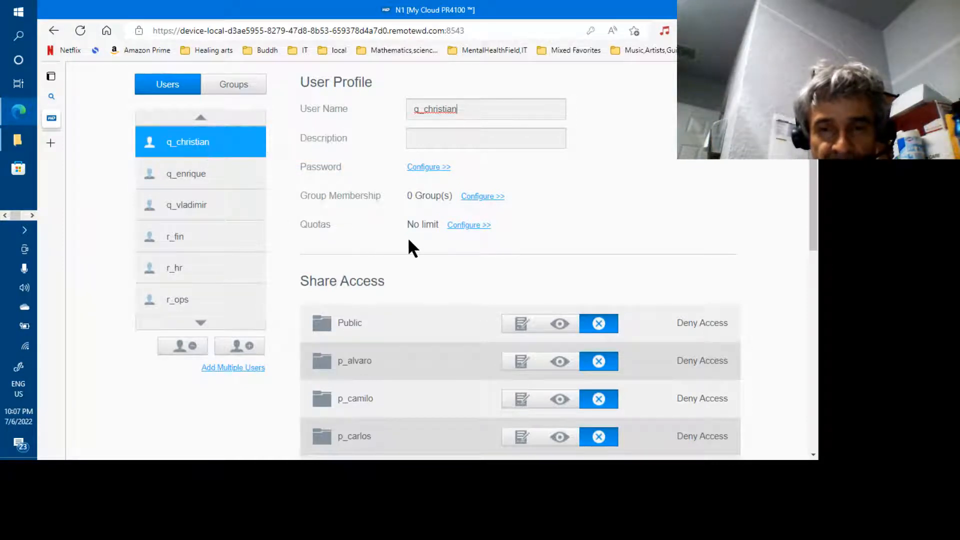
pyautogui.hotkey('alt', 'Tab')
pyautogui.hotkey('alt', 'Tab')
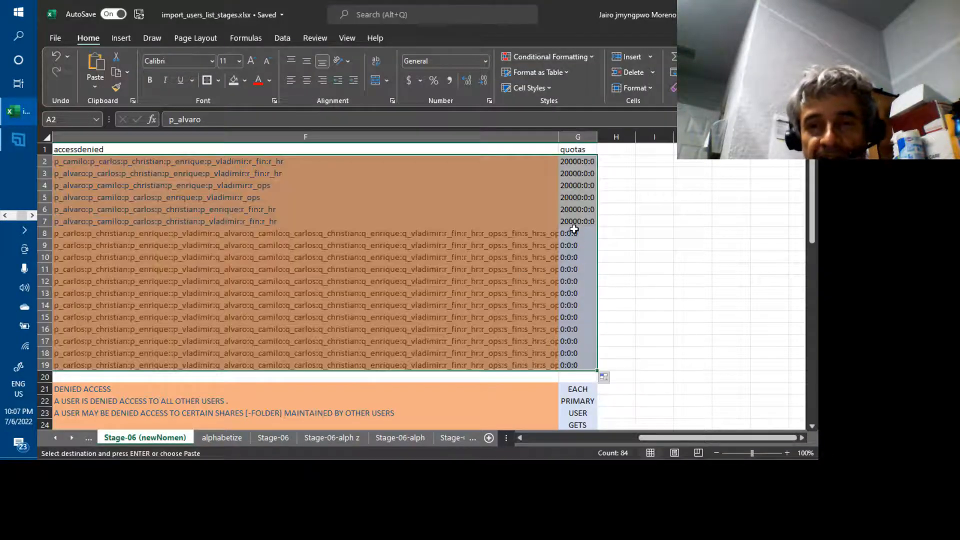
# Set the quotas in G8:G19 to 0:0:10 by entering G8, copying to G9, and filling down.
pyautogui.click(574, 231)
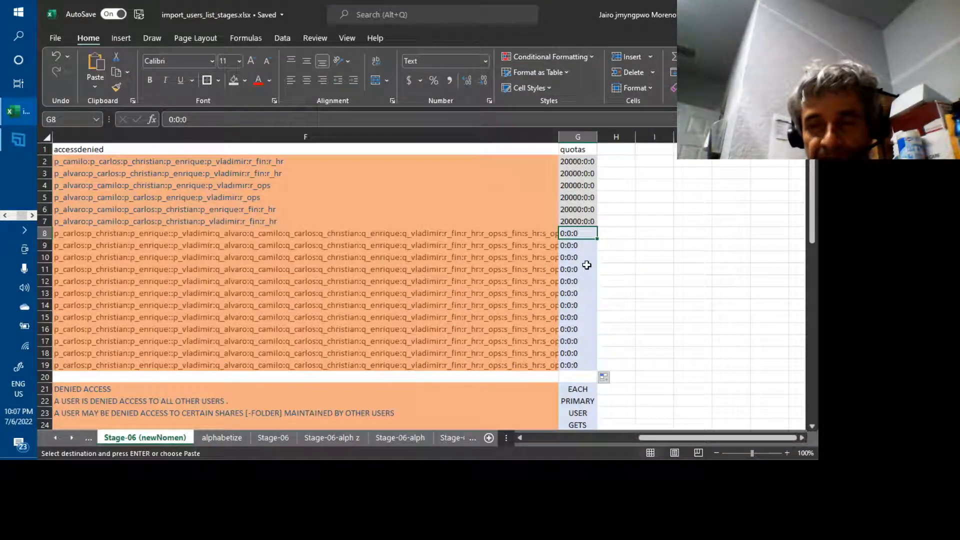
pyautogui.write('0:')
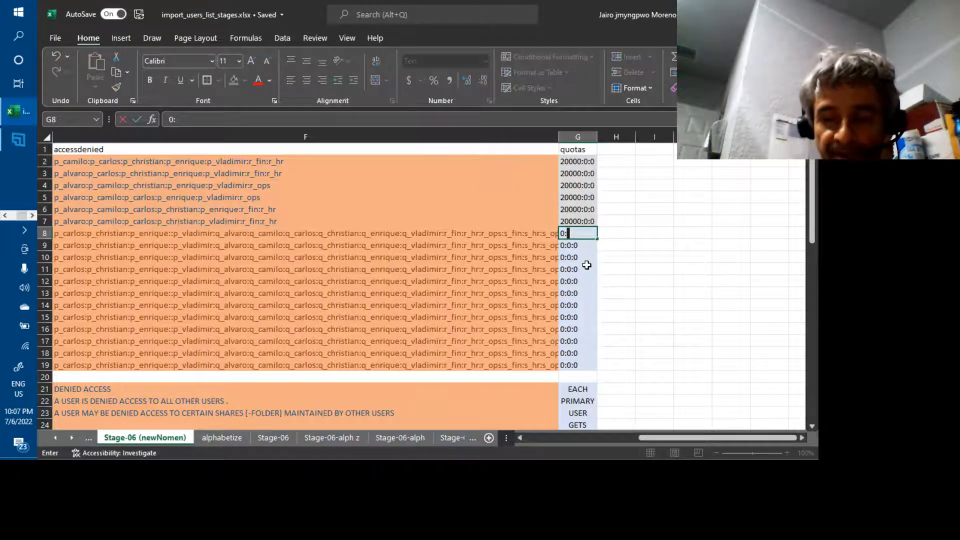
pyautogui.write('0')
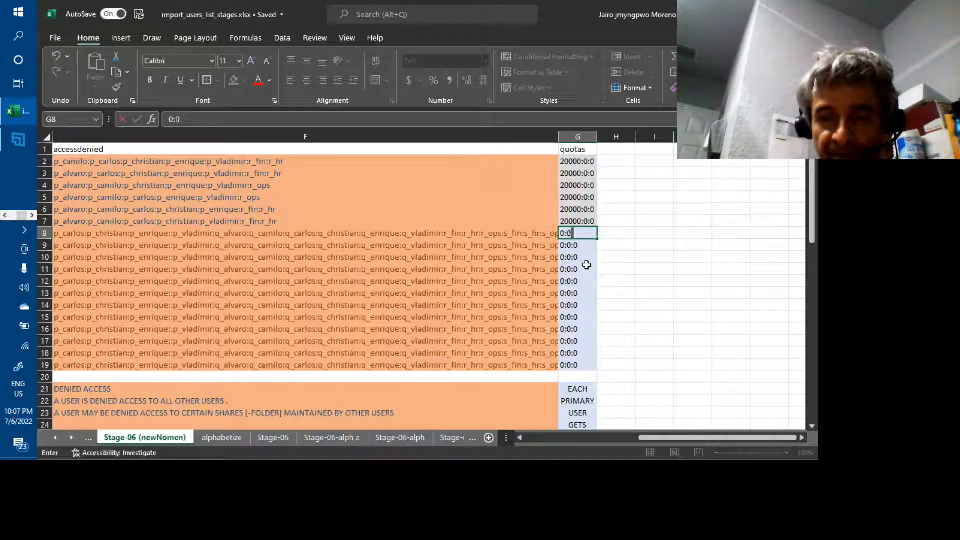
pyautogui.write(':')
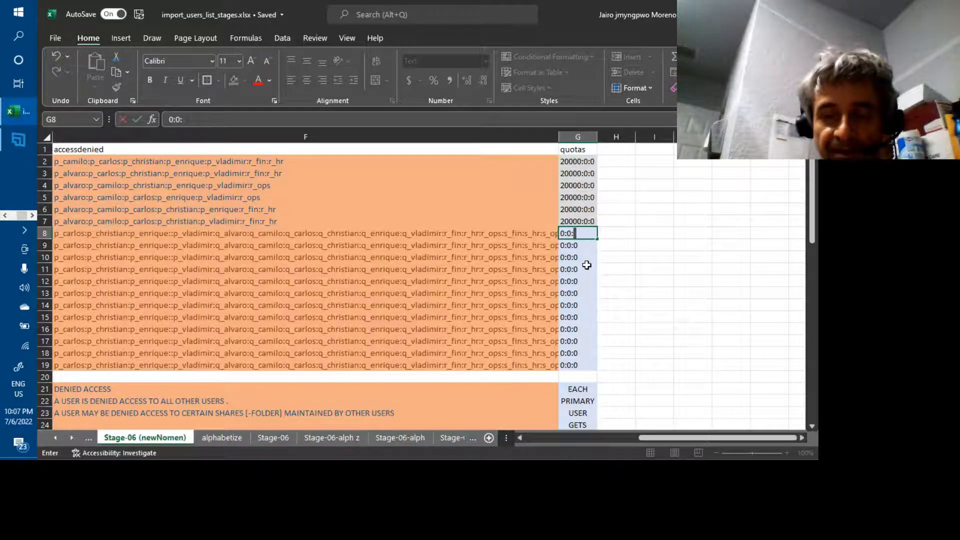
pyautogui.write('10')
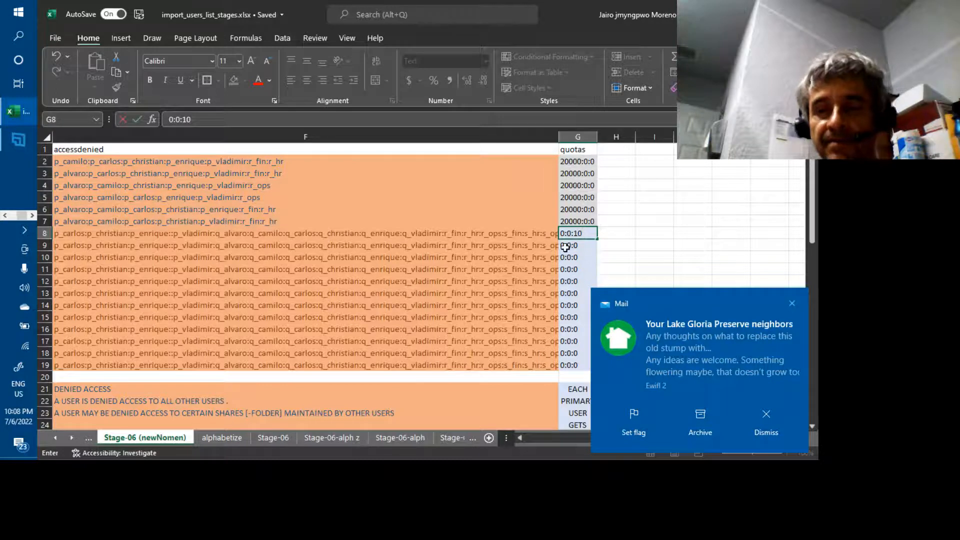
pyautogui.press('Return')
pyautogui.click(577, 232)
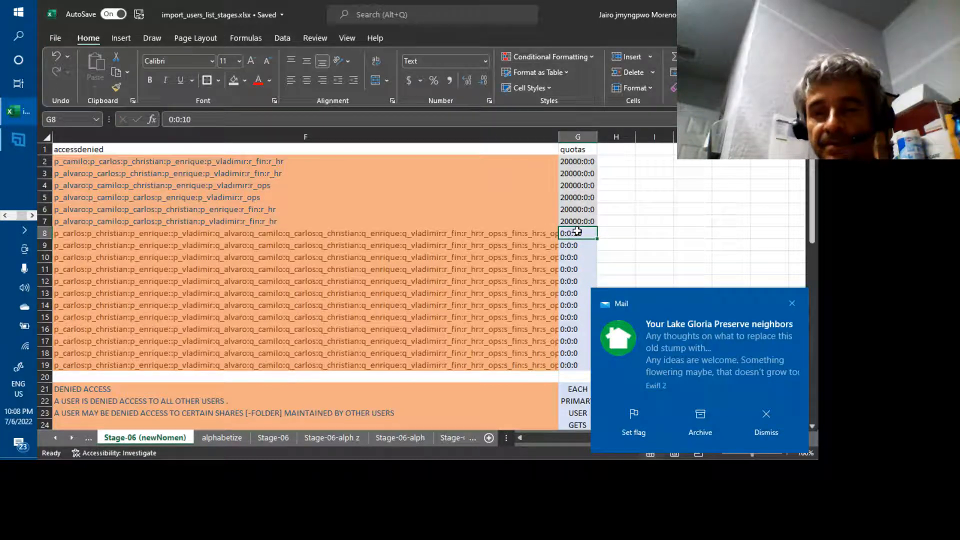
pyautogui.hotkey('ctrl', 'c')
pyautogui.click(588, 244)
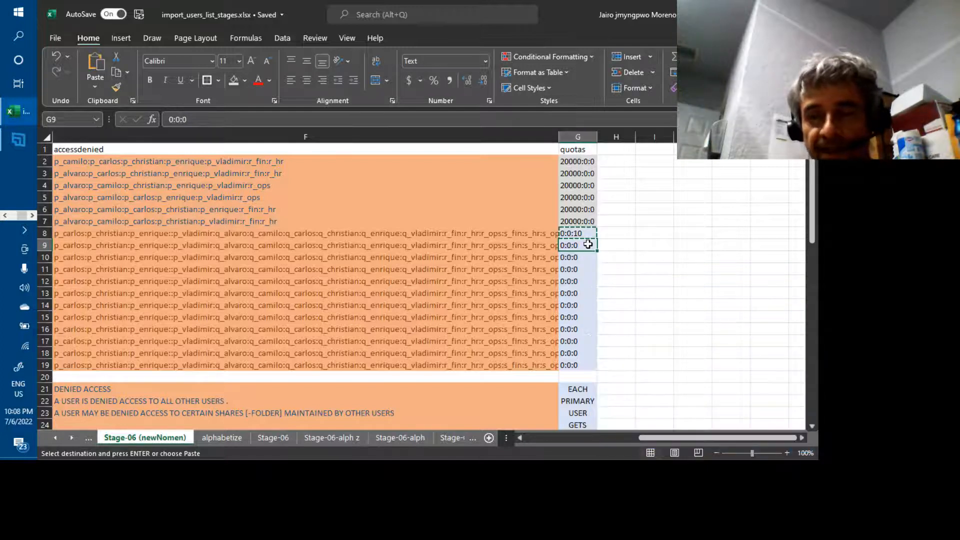
pyautogui.hotkey('ctrl', 'v')
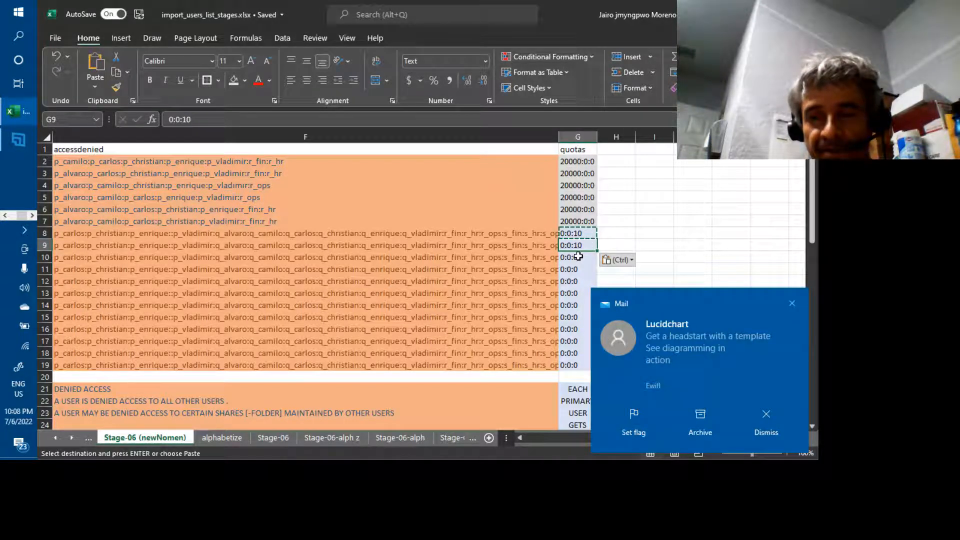
pyautogui.moveTo(588, 236); pyautogui.dragTo(593, 251)
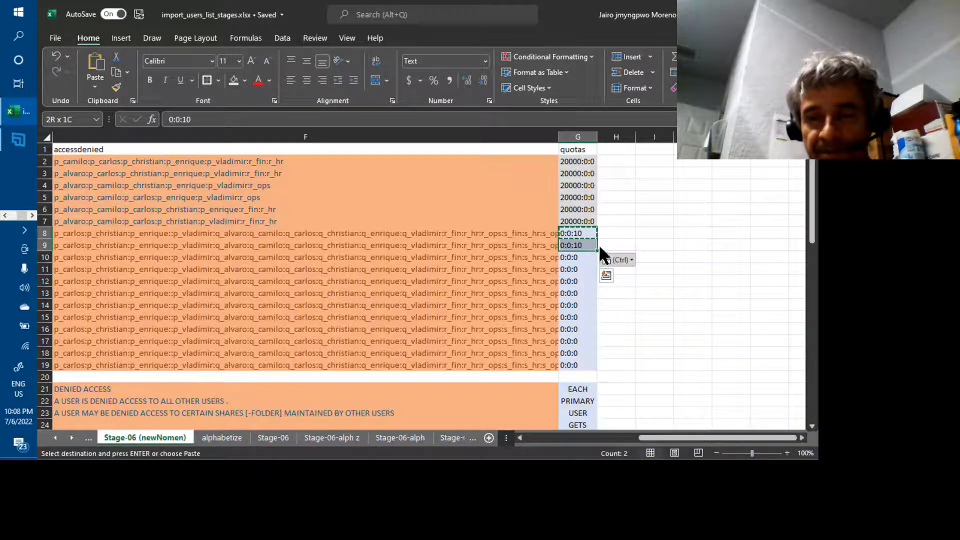
pyautogui.moveTo(599, 250); pyautogui.dragTo(593, 369)
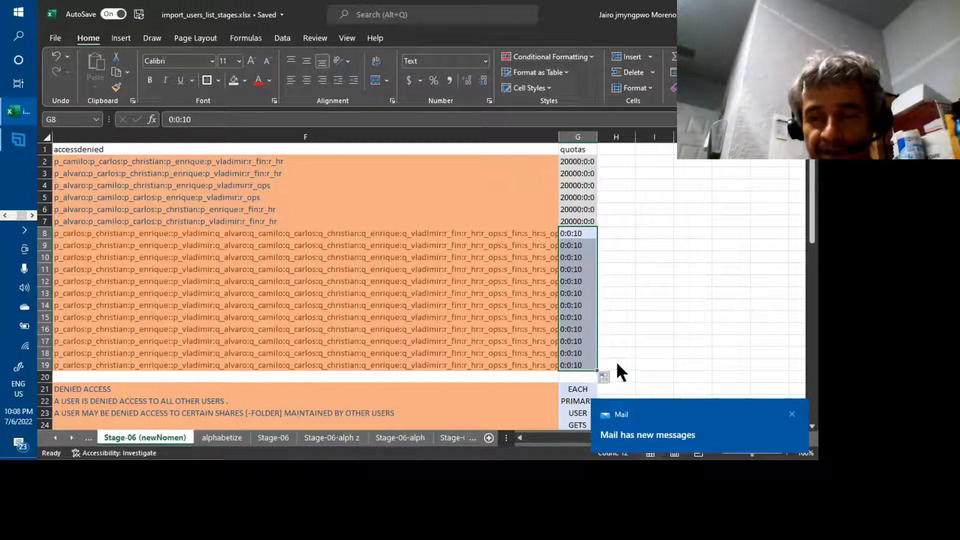
pyautogui.hotkey('alt', 'Tab')
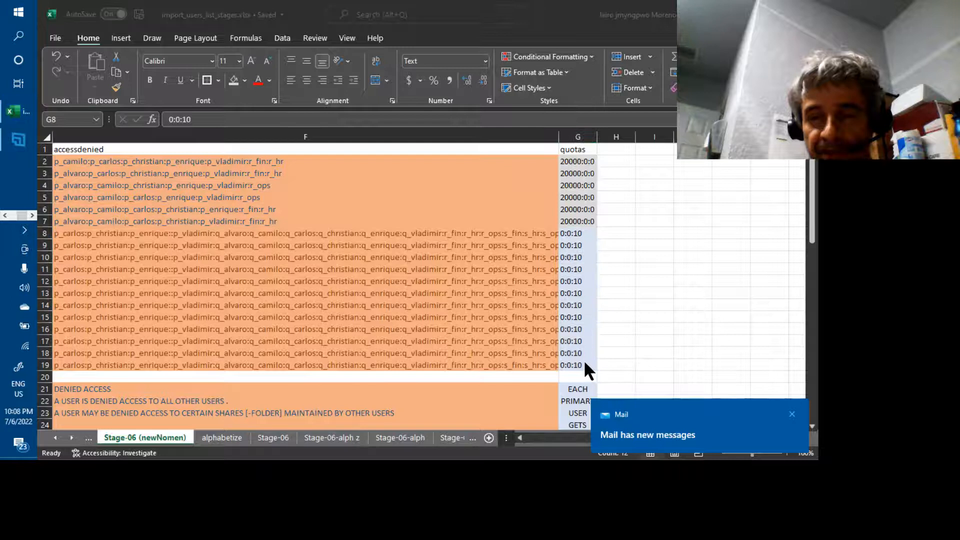
pyautogui.hotkey('alt', 'Tab')
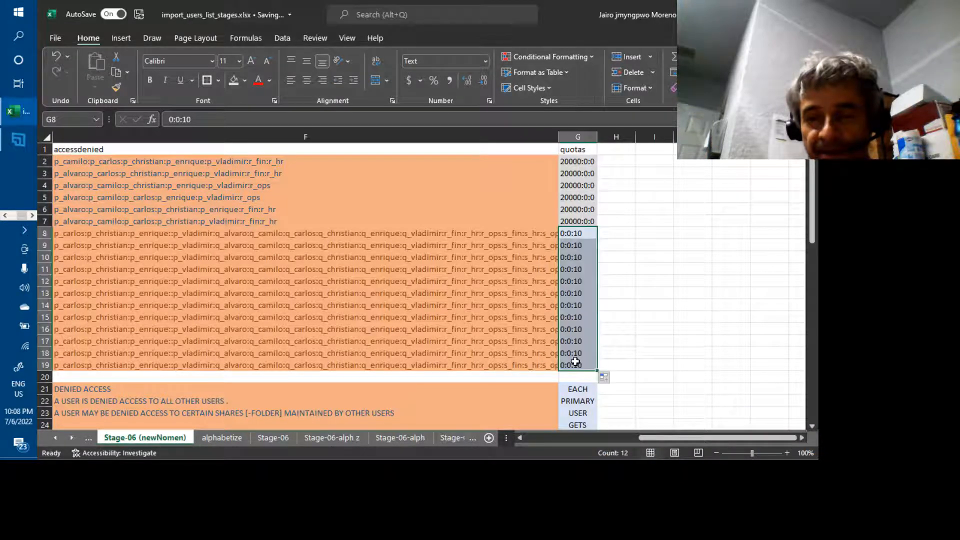
# Select and copy the user rows A2:G19.
pyautogui.click(575, 361)
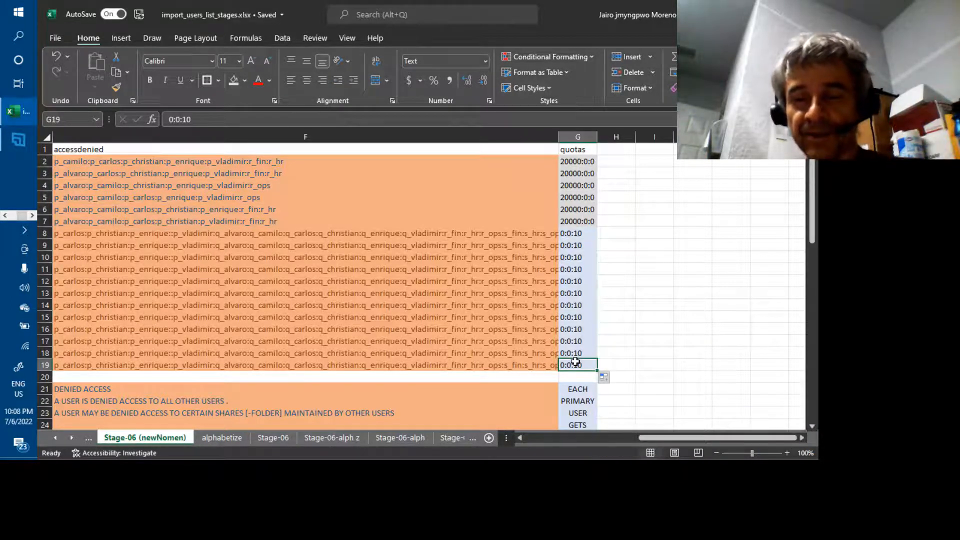
pyautogui.hotkey('shift', 'Up')
pyautogui.hotkey('shift', 'Up')
pyautogui.hotkey('shift', 'Up')
pyautogui.hotkey('shift', 'Up')
pyautogui.hotkey('shift', 'Up')
pyautogui.hotkey('shift', 'Up')
pyautogui.hotkey('shift', 'Up')
pyautogui.hotkey('shift', 'Up')
pyautogui.hotkey('shift', 'Up')
pyautogui.hotkey('shift', 'Up')
pyautogui.hotkey('shift', 'Up')
pyautogui.hotkey('shift', 'Up')
pyautogui.hotkey('shift', 'Up')
pyautogui.hotkey('shift', 'Up')
pyautogui.hotkey('shift', 'Up')
pyautogui.hotkey('shift', 'Up')
pyautogui.hotkey('shift', 'Up')
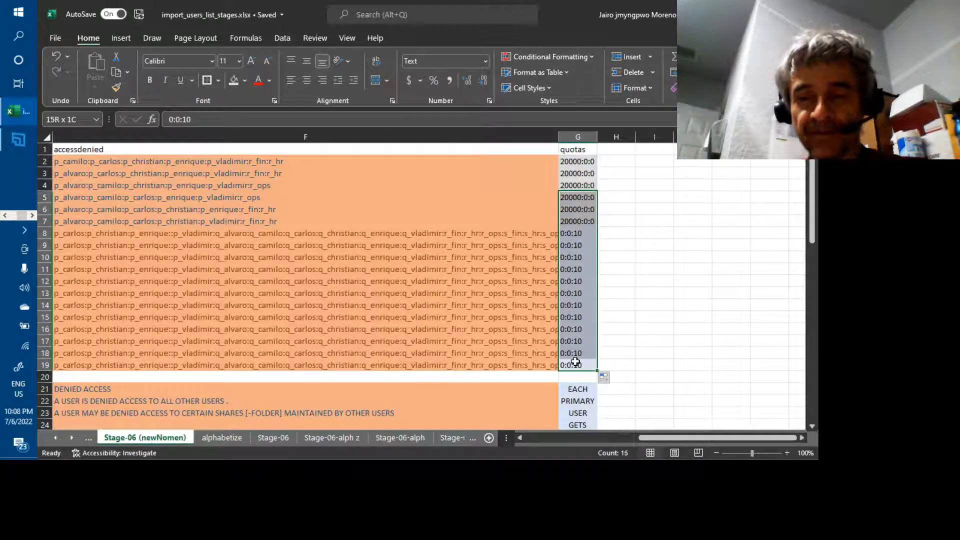
pyautogui.hotkey('shift', 'Left')
pyautogui.hotkey('shift', 'Left')
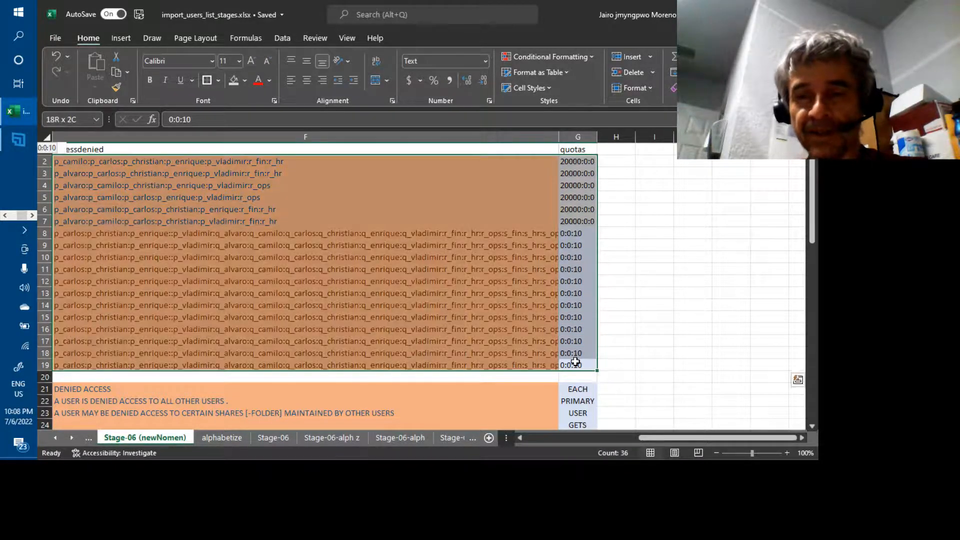
pyautogui.hotkey('shift', 'Left')
pyautogui.hotkey('shift', 'Left')
pyautogui.hotkey('shift', 'Left')
pyautogui.hotkey('shift', 'Left')
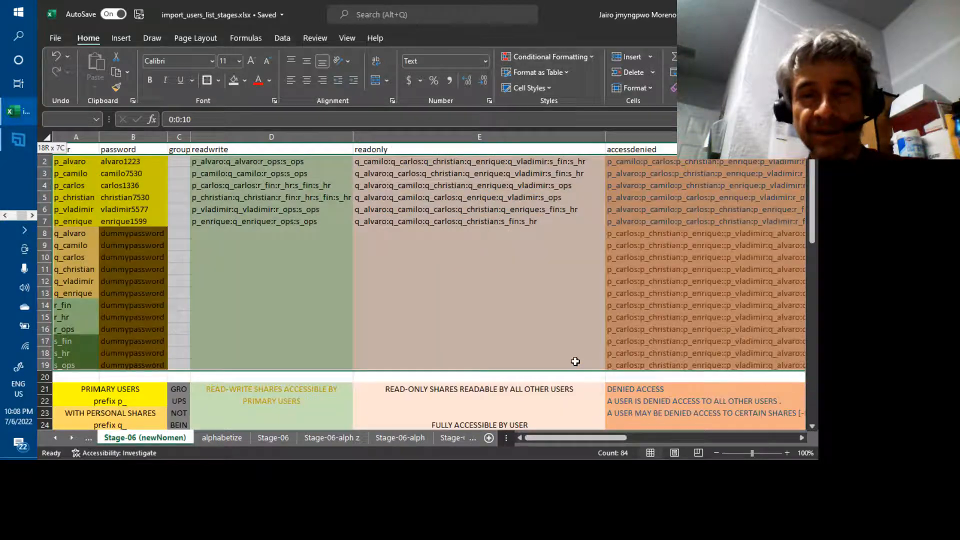
pyautogui.hotkey('shift', 'Right')
pyautogui.hotkey('shift', 'Left')
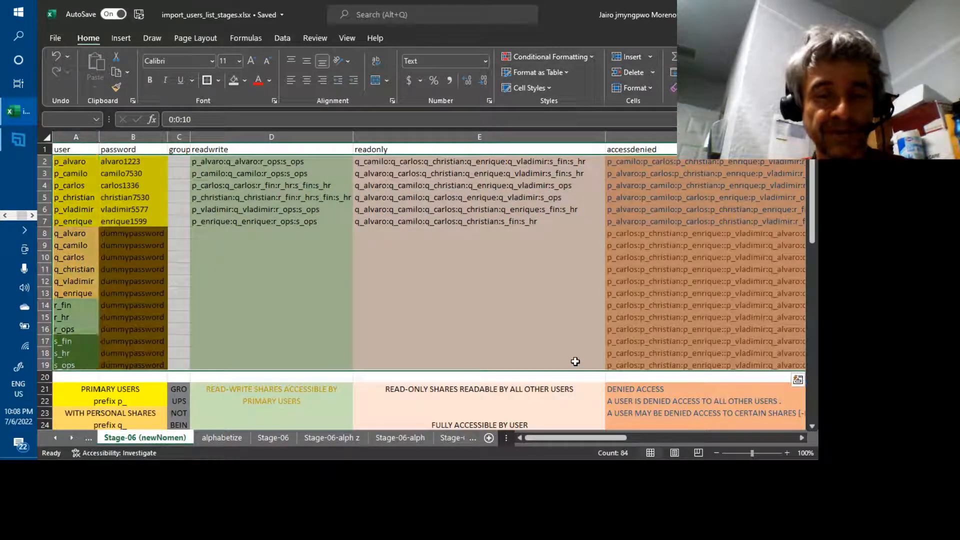
pyautogui.hotkey('ctrl', 'c')
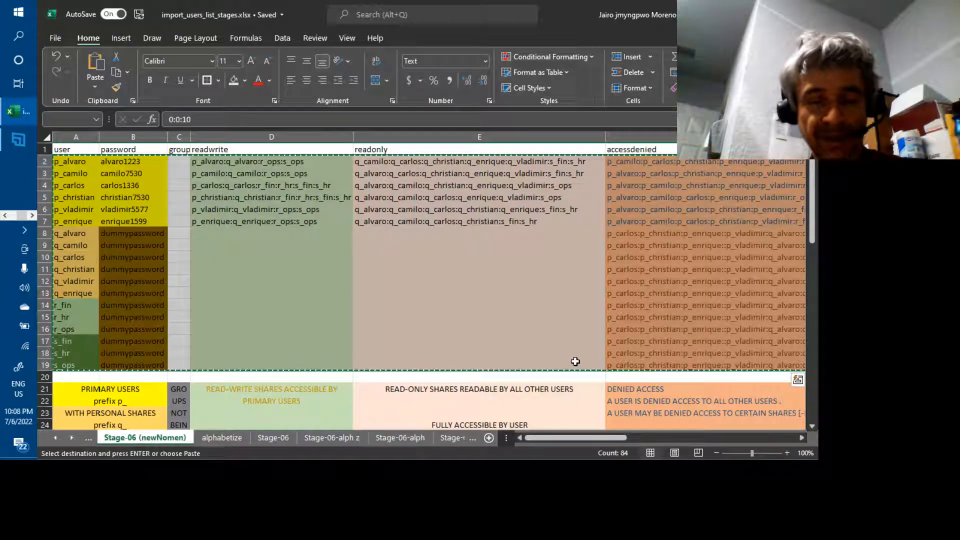
pyautogui.hotkey('alt', 'Tab')
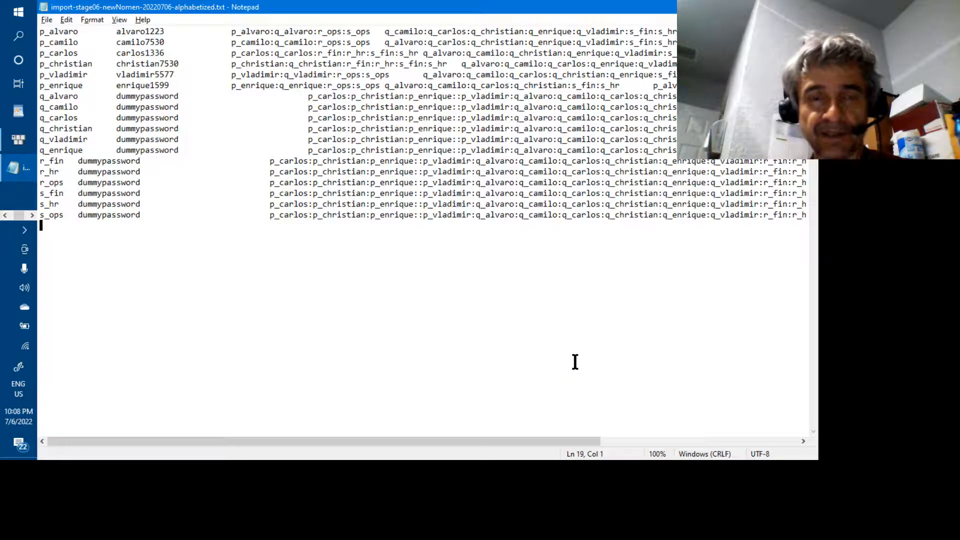
# Overwrite the Notepad import file with the copied 0:0:10 user rows and save it.
pyautogui.hotkey('ctrl', 'a')
pyautogui.hotkey('ctrl', 'v')
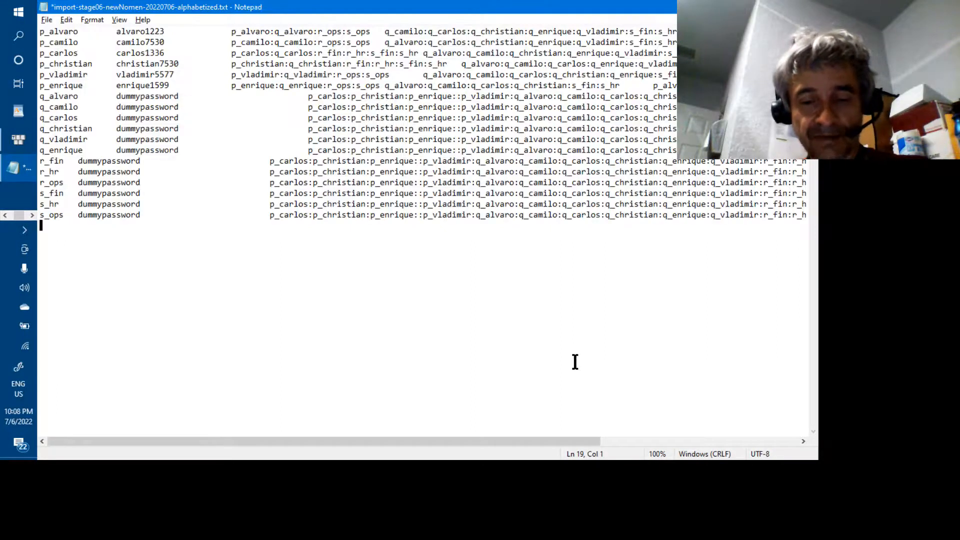
pyautogui.hotkey('ctrl', 's')
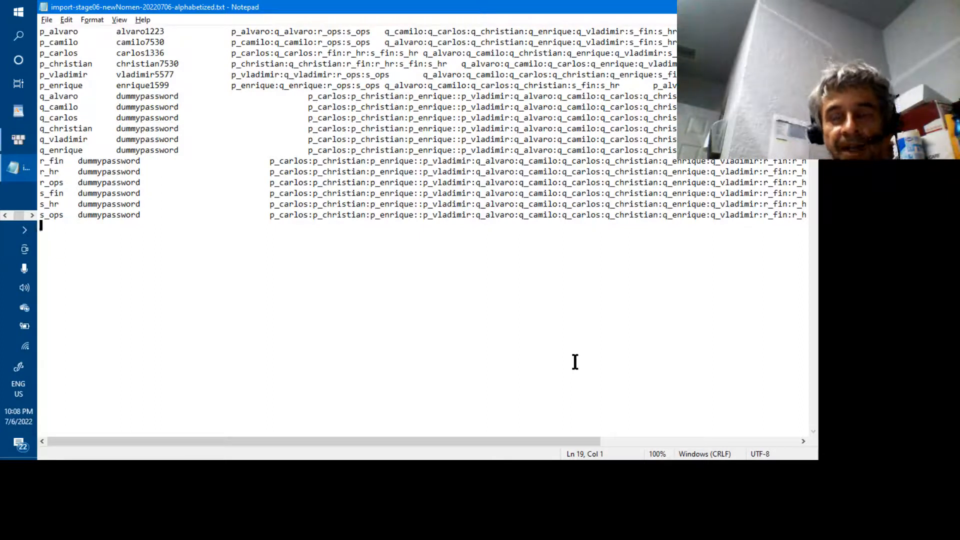
pyautogui.hotkey('alt', 'Tab')
pyautogui.hotkey('alt', 'Tab')
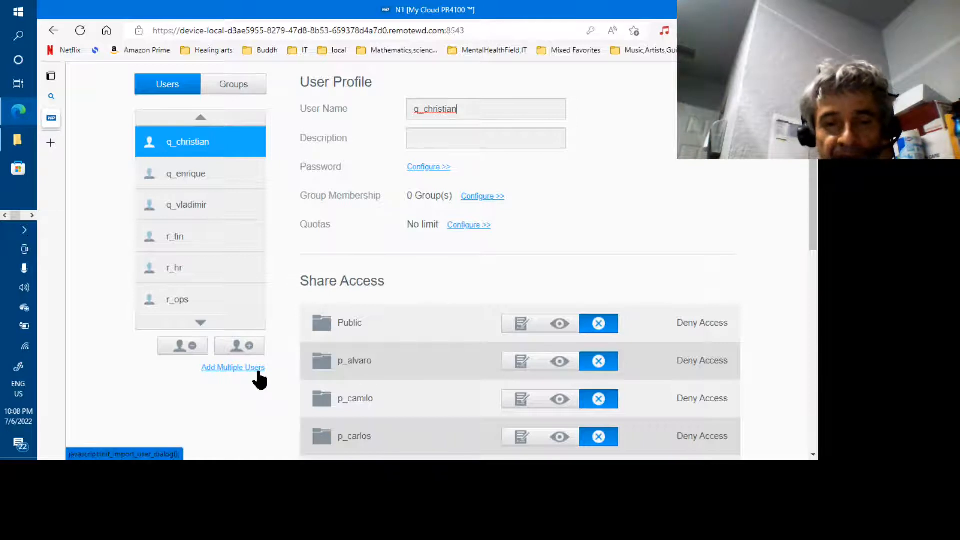
# Start a bulk user import from import-stage06-newNomen-20220706-alphabetized.txt.
pyautogui.click(242, 368)
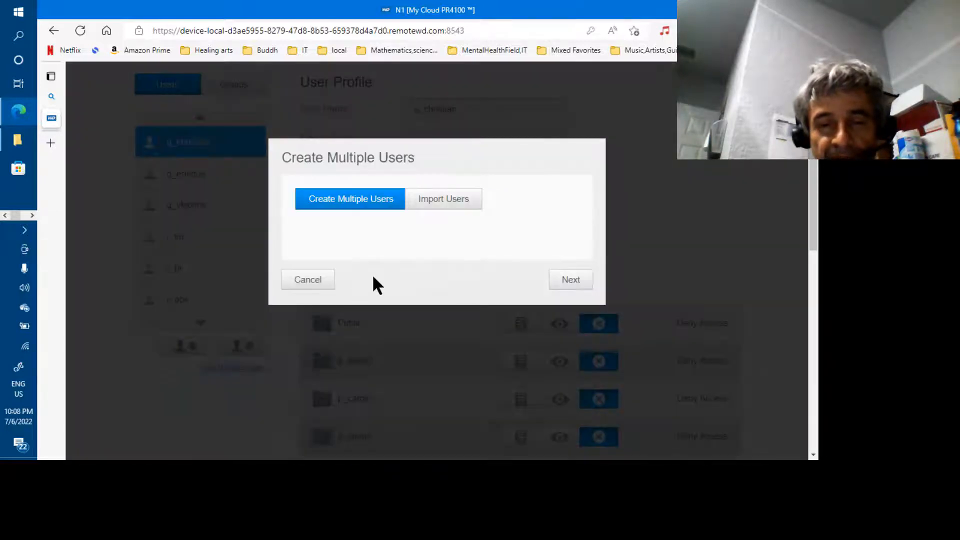
pyautogui.click(446, 205)
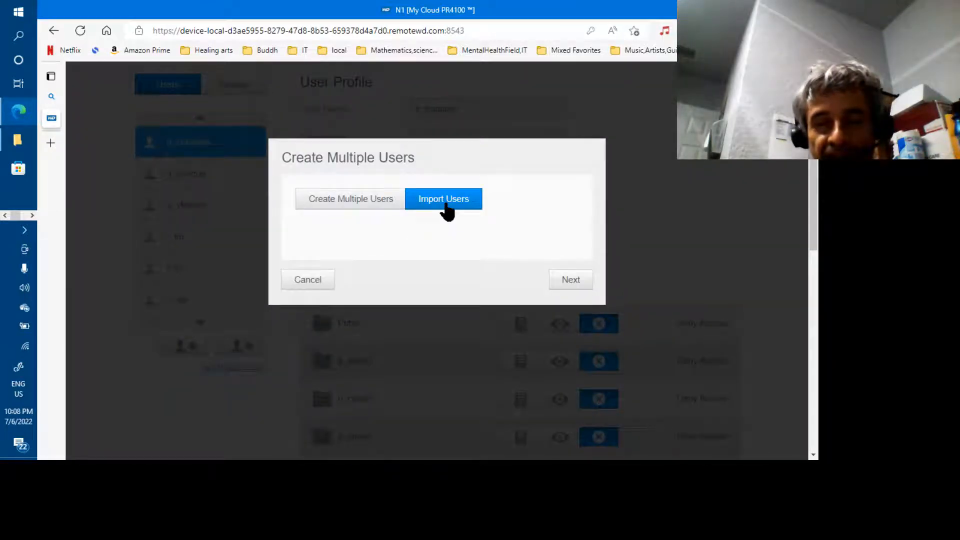
pyautogui.click(574, 280)
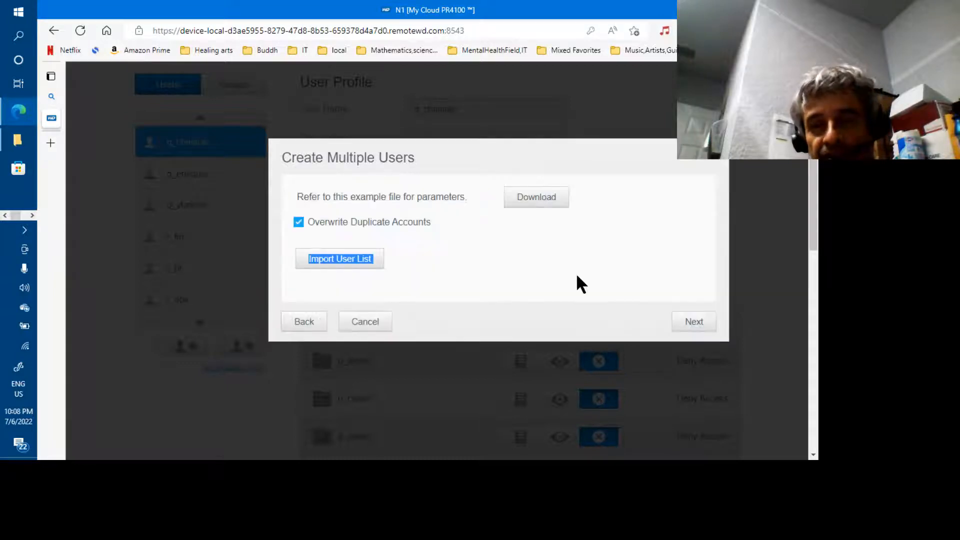
pyautogui.click(367, 260)
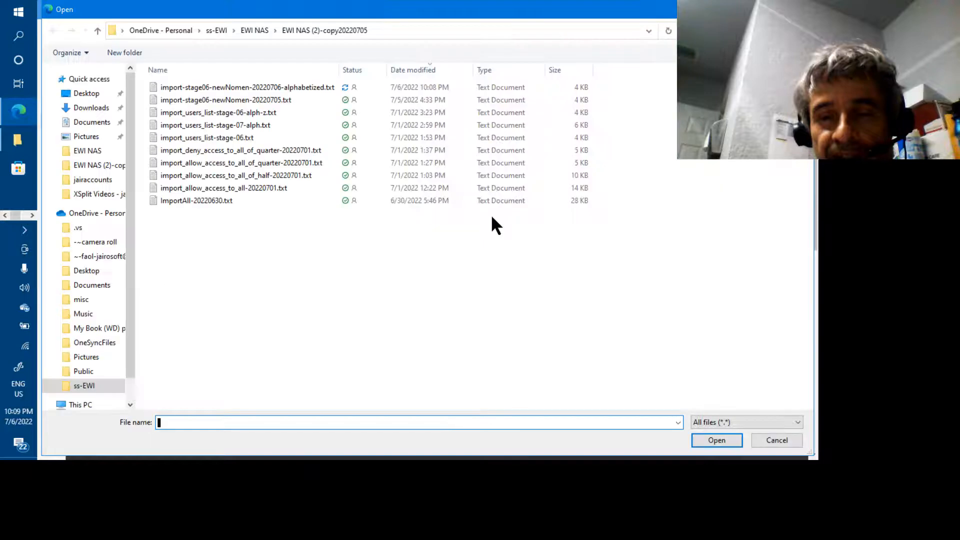
pyautogui.click(313, 88)
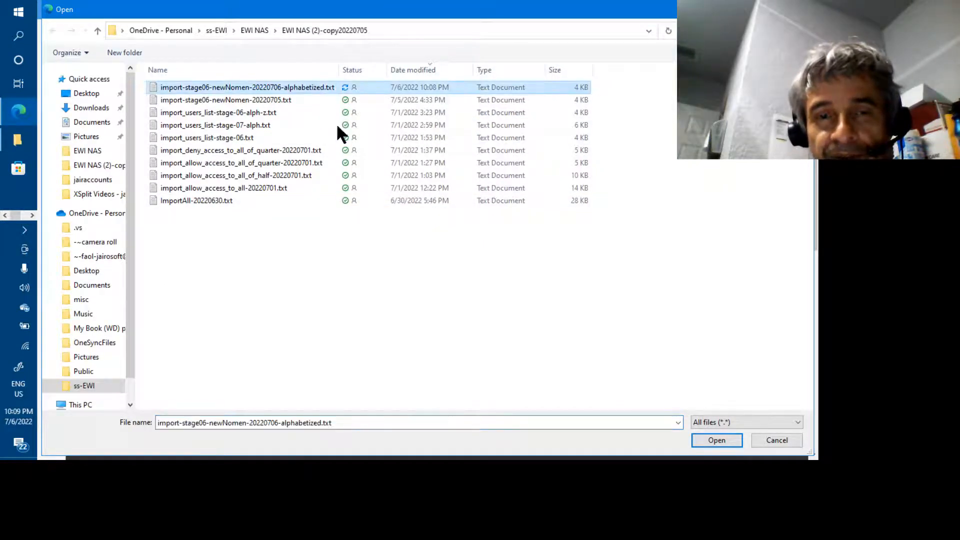
pyautogui.click(707, 441)
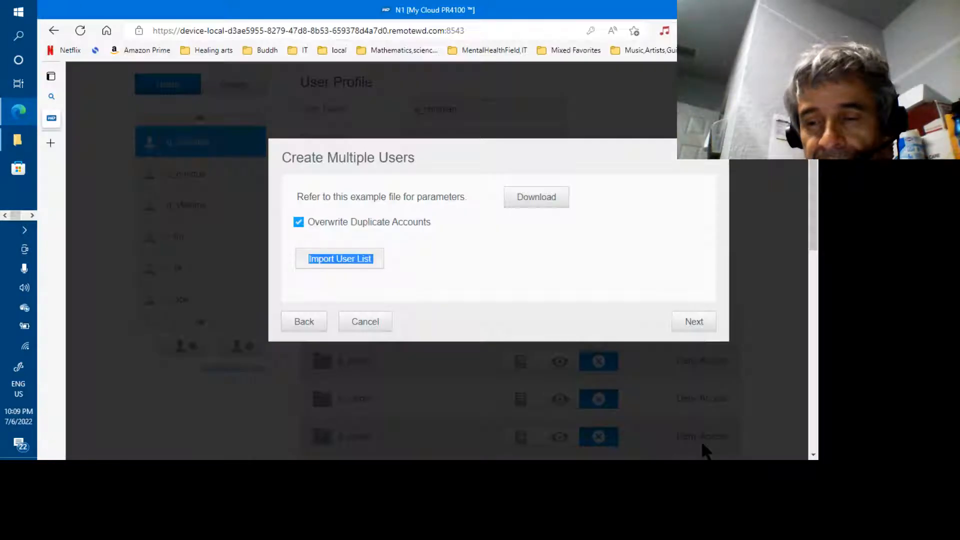
# Preview the imported list, review s_fin's details, and apply the import.
pyautogui.click(693, 333)
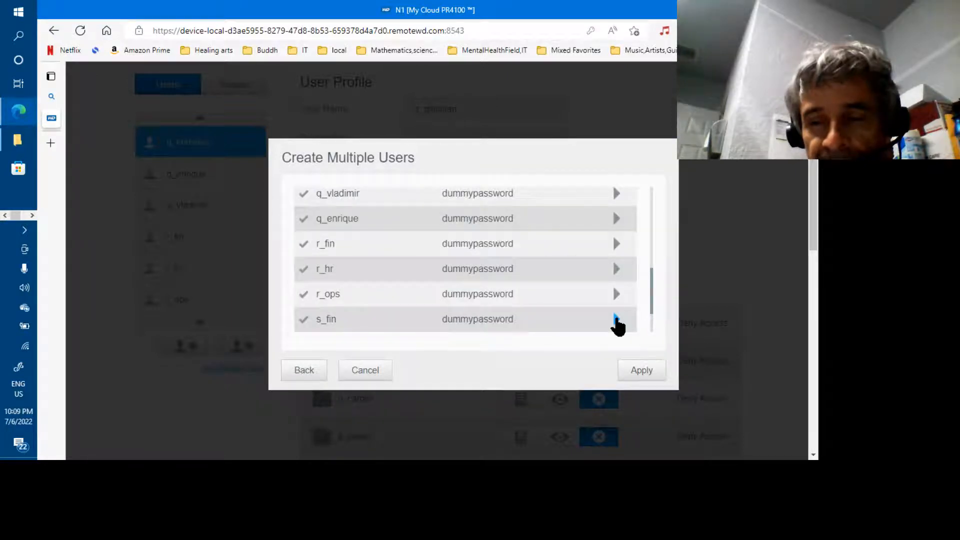
pyautogui.click(616, 320)
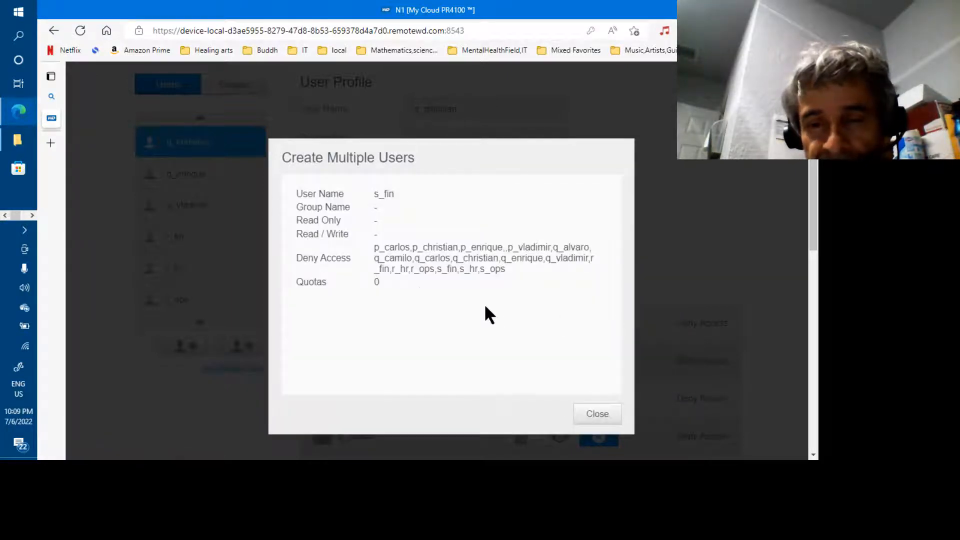
pyautogui.click(593, 422)
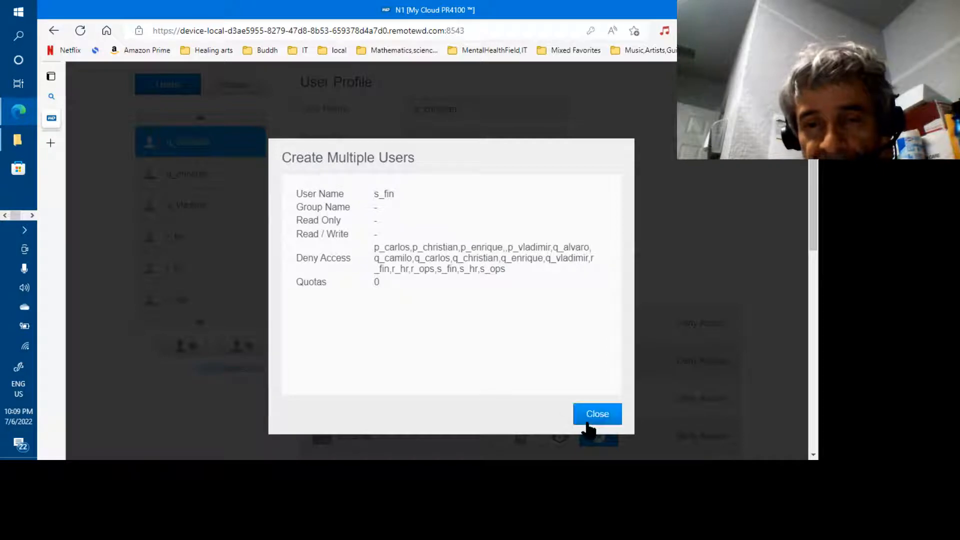
pyautogui.click(649, 374)
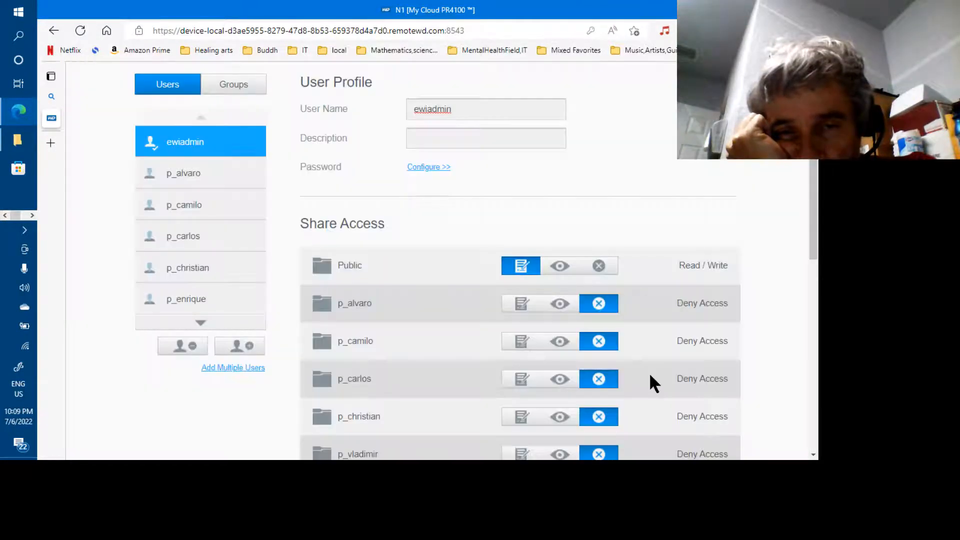
# Open q_camilo's quota settings, check the GB unit list, and cancel to keep No limit.
pyautogui.moveTo(649, 373); pyautogui.dragTo(390, 320)
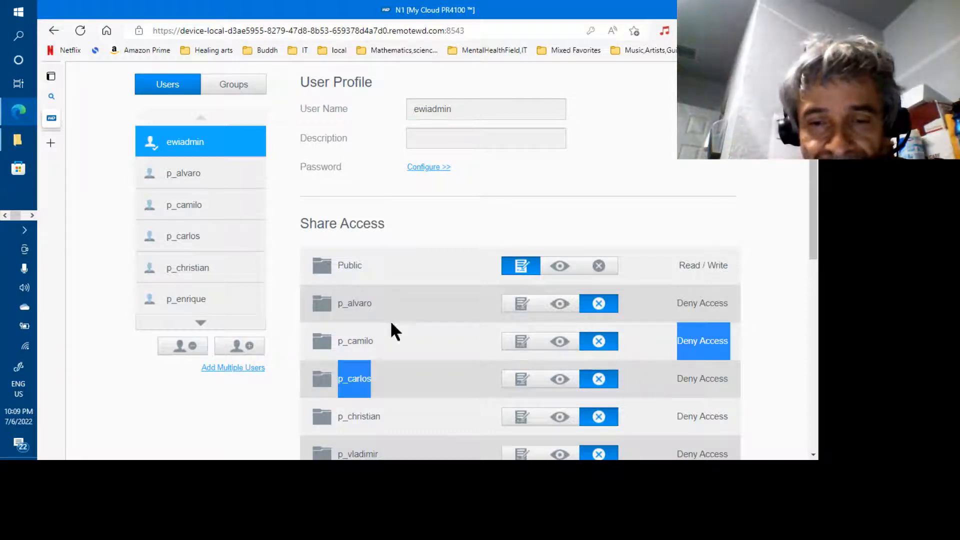
pyautogui.click(205, 324)
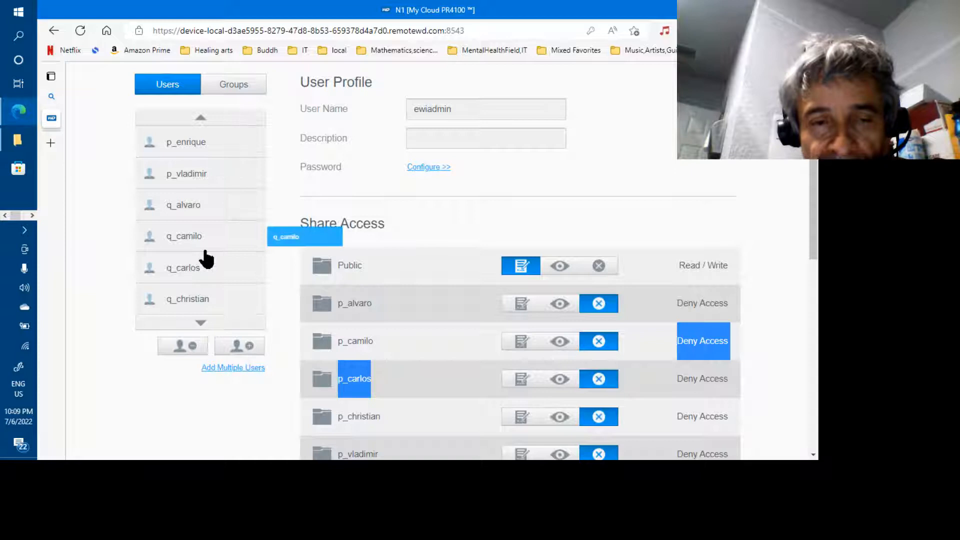
pyautogui.click(190, 239)
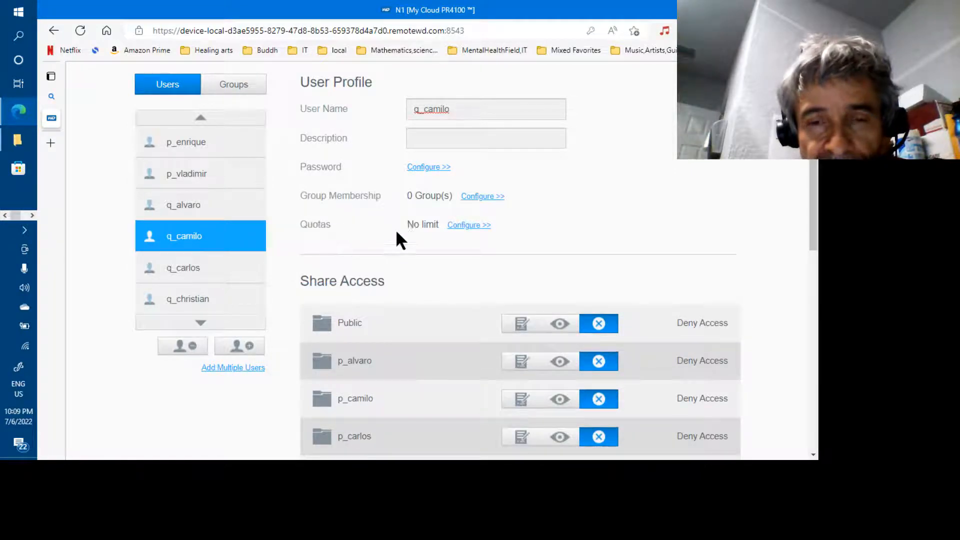
pyautogui.click(462, 225)
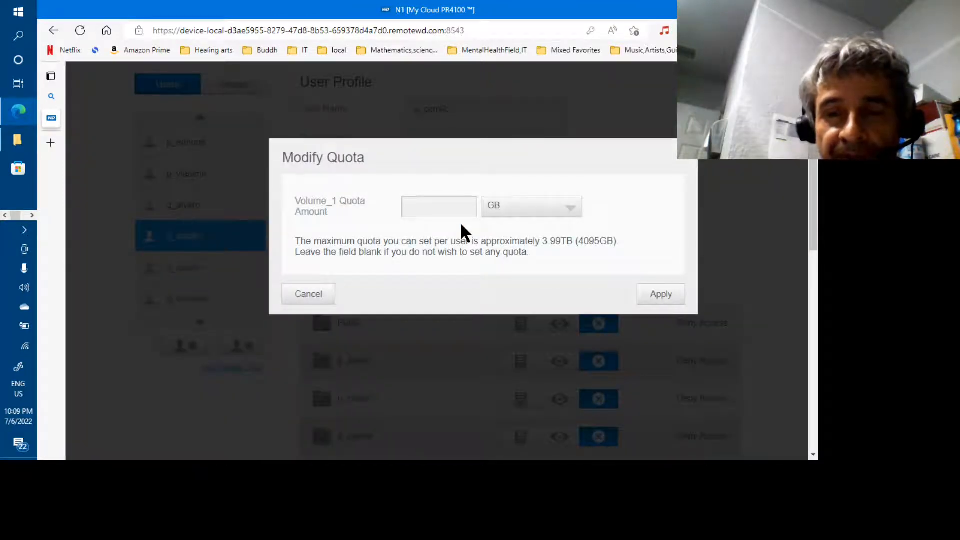
pyautogui.click(568, 215)
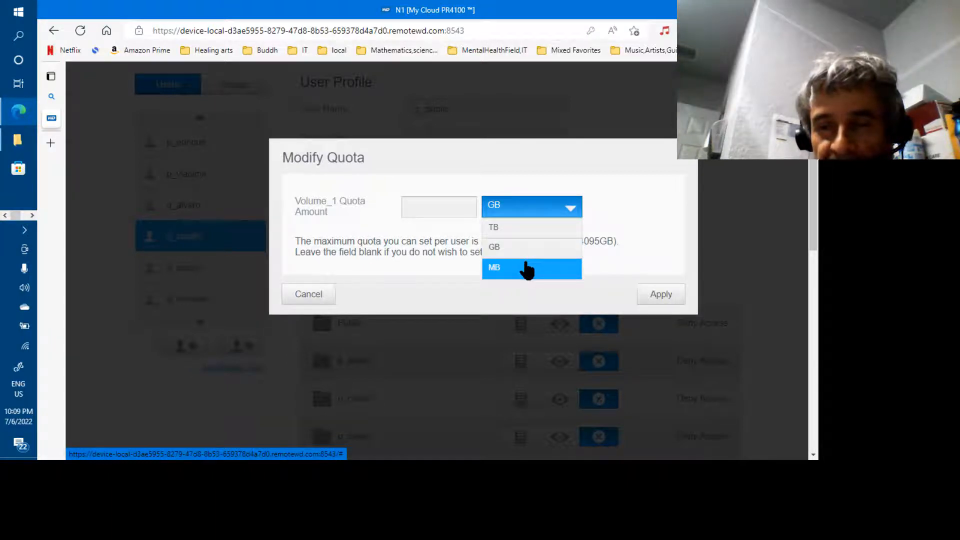
pyautogui.click(622, 216)
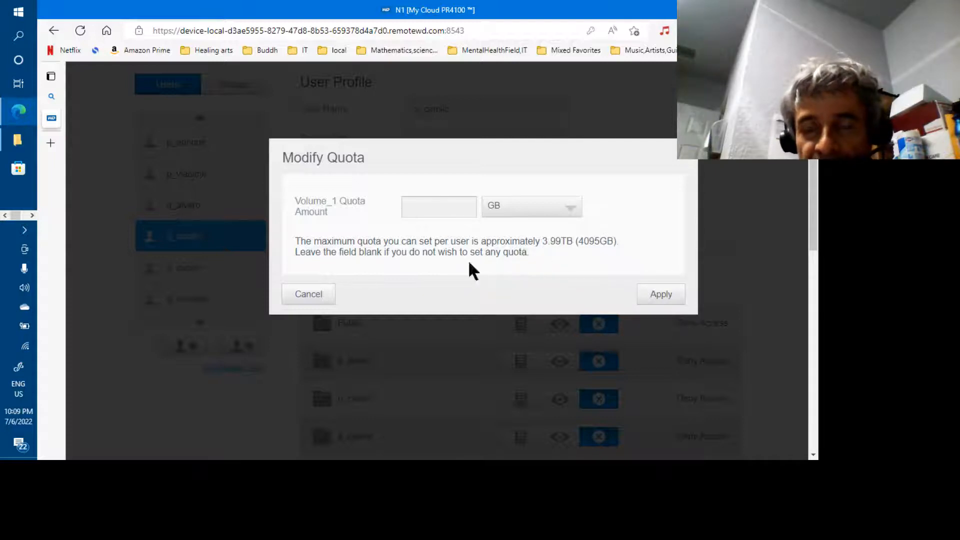
pyautogui.click(323, 295)
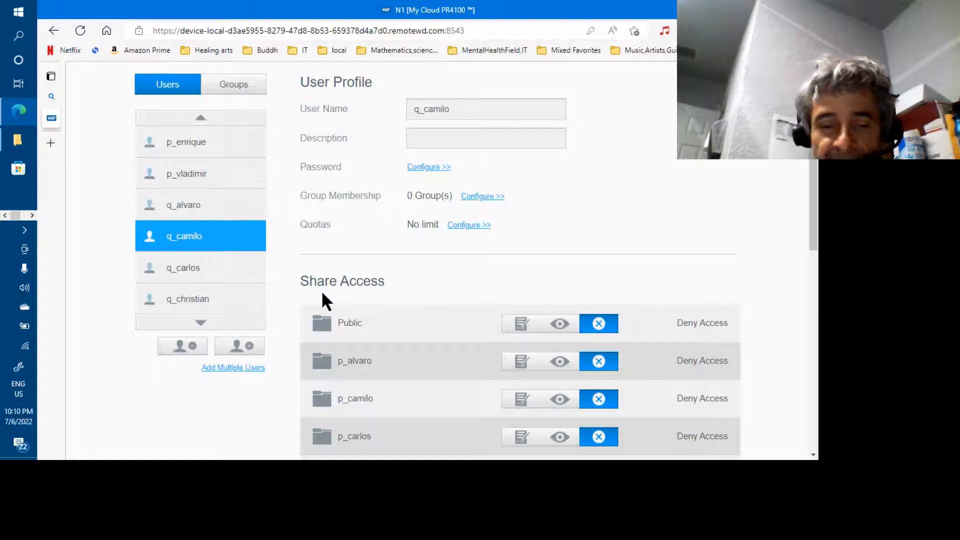
# In Excel, set the quotas in G8:G19 to 10:0:0 and fill them down.
pyautogui.hotkey('alt', 'Tab')
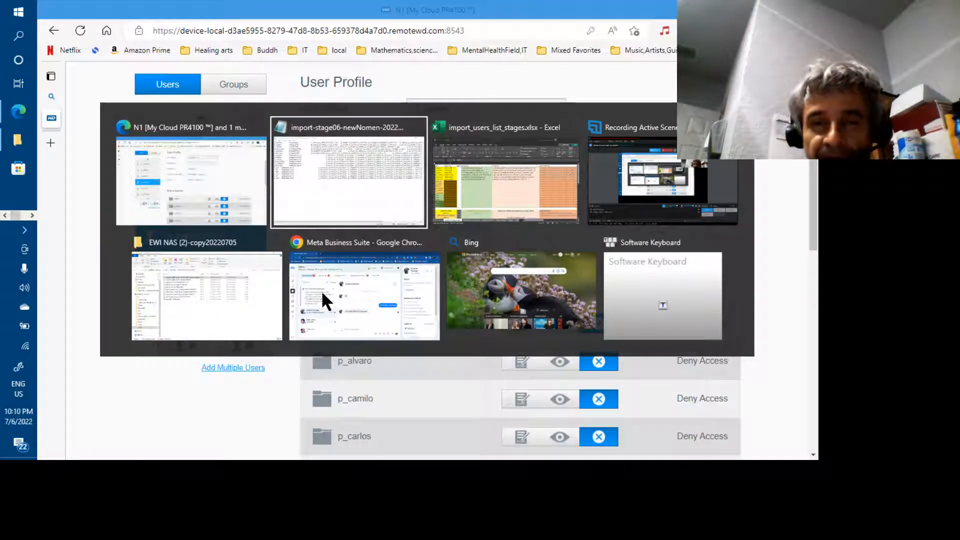
pyautogui.hotkey('alt', 'Tab')
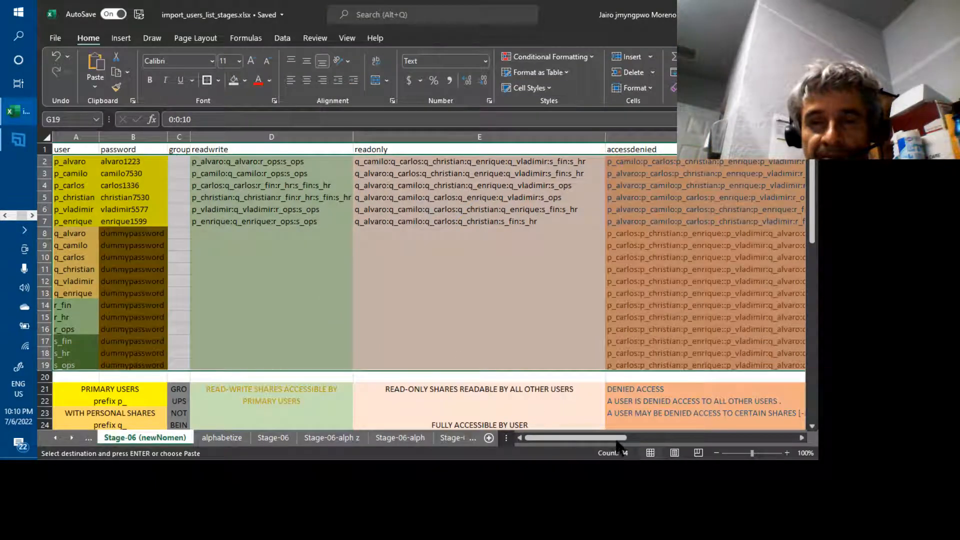
pyautogui.click(642, 438)
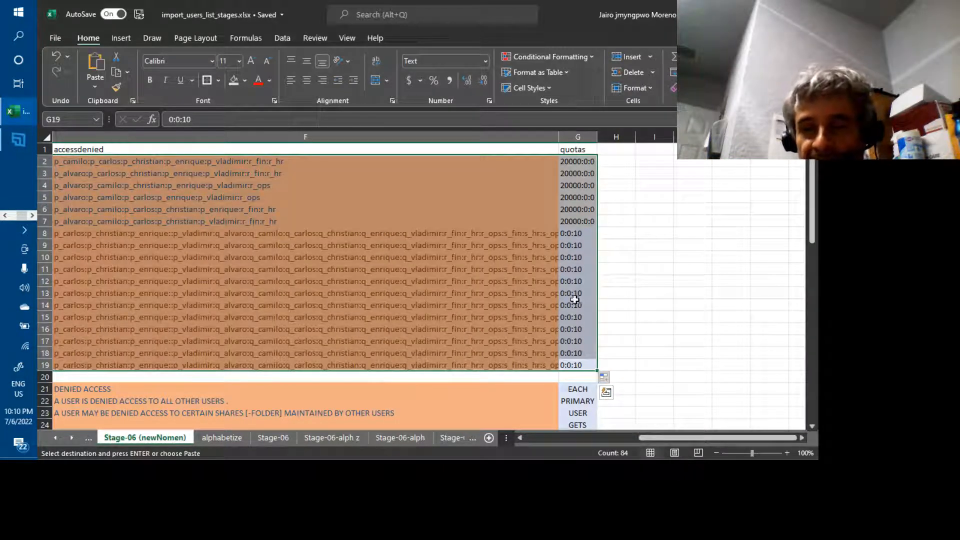
pyautogui.click(570, 233)
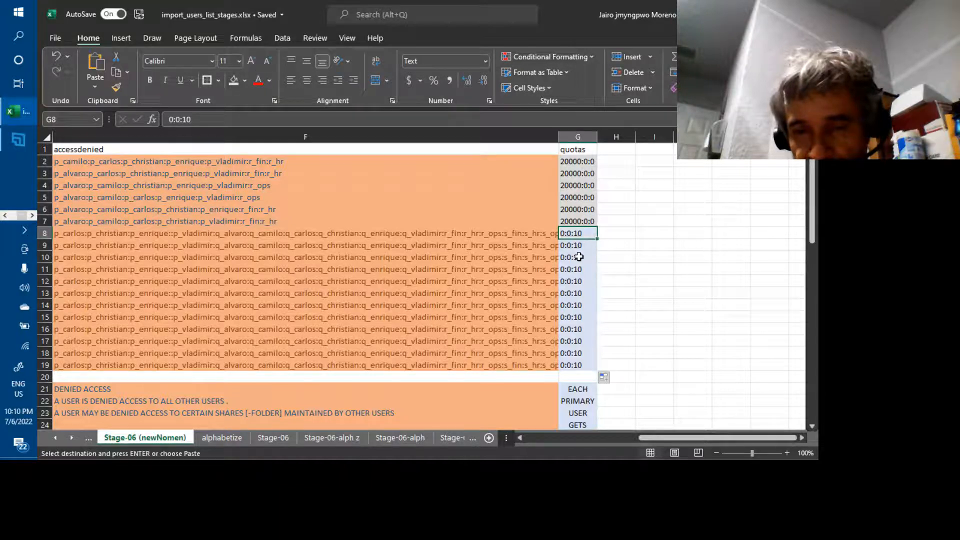
pyautogui.write('10')
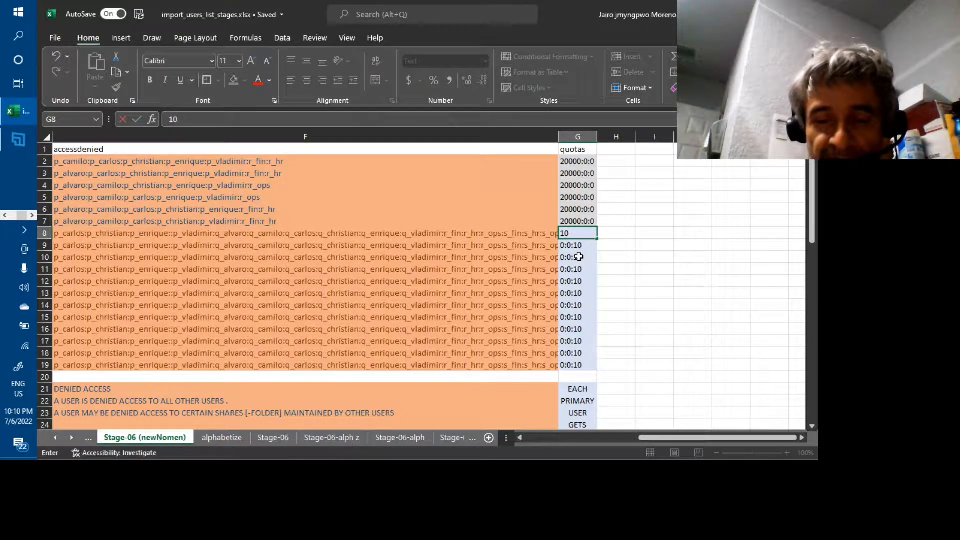
pyautogui.write(':0')
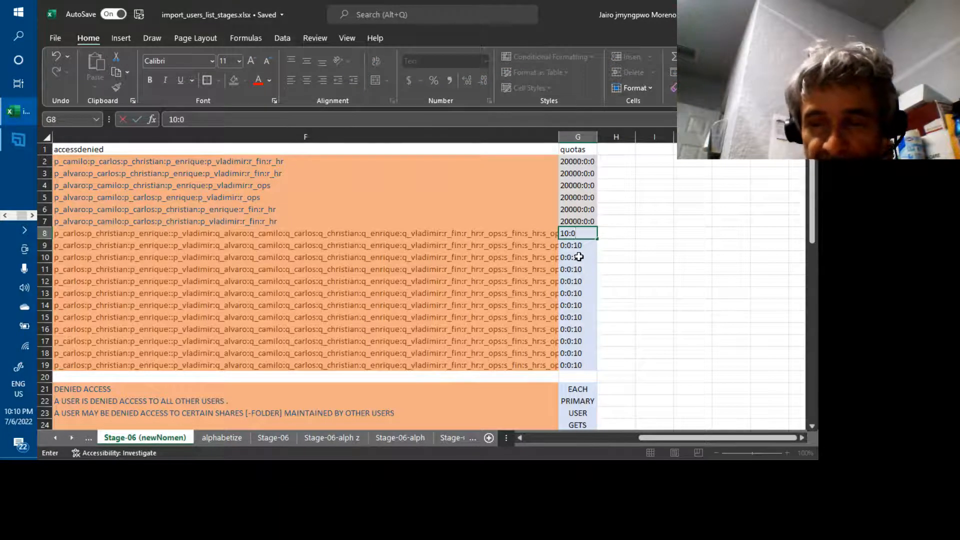
pyautogui.write(':0')
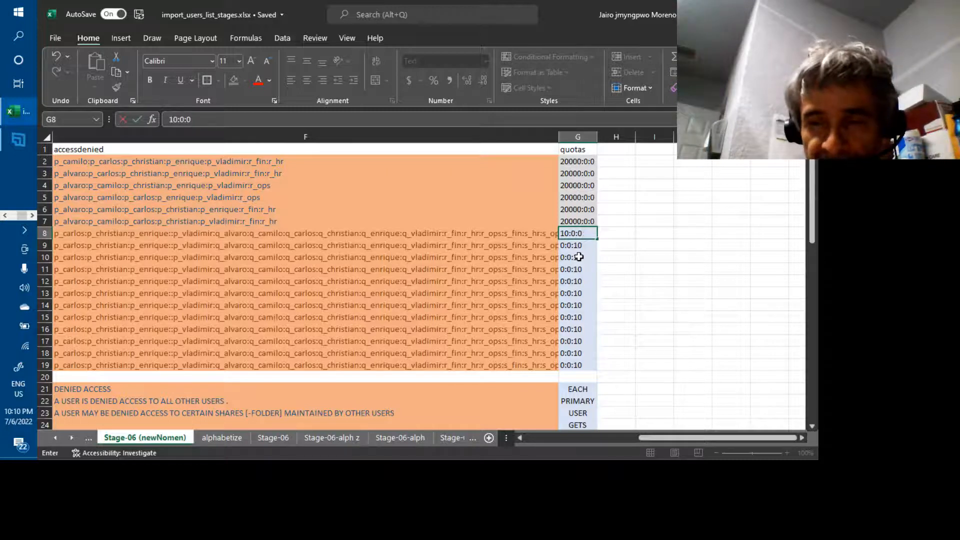
pyautogui.press('Return')
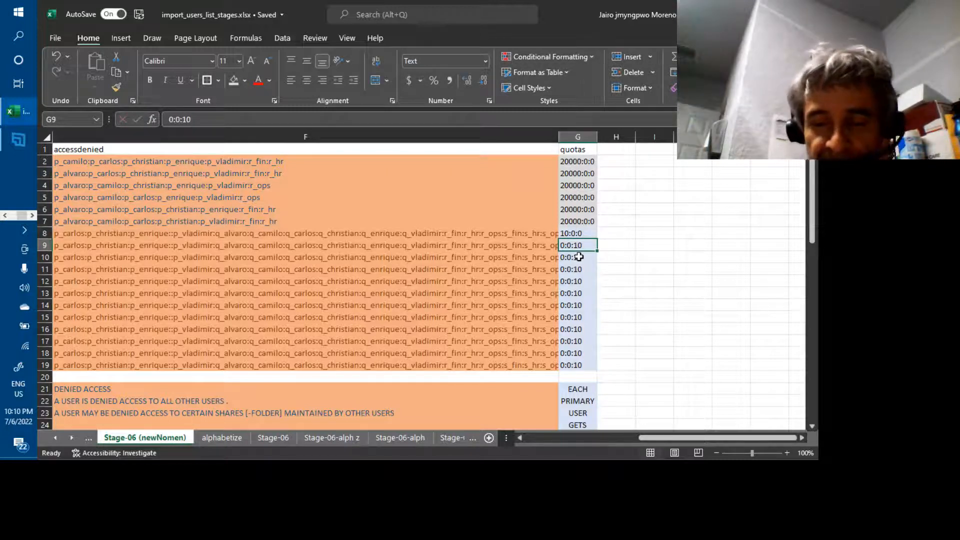
pyautogui.write('10:0:0')
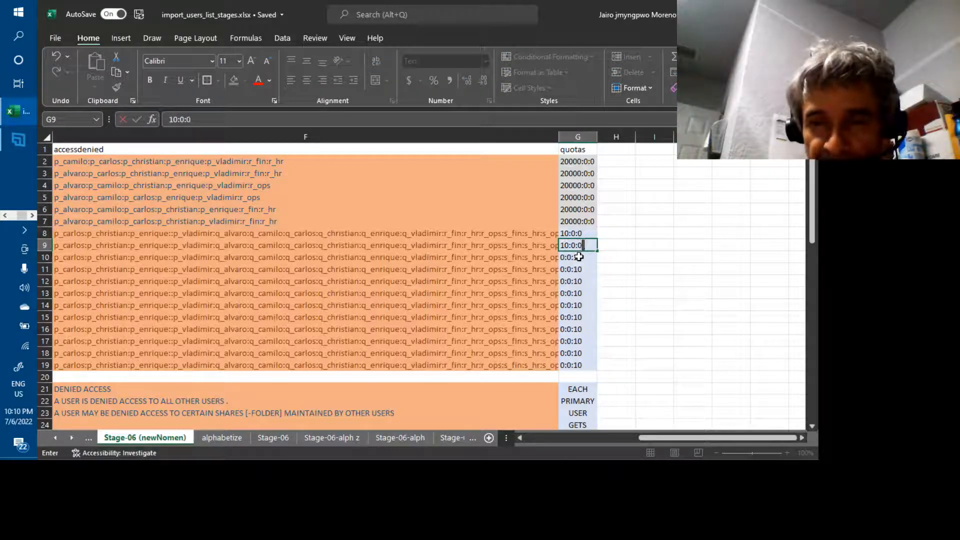
pyautogui.press('Return')
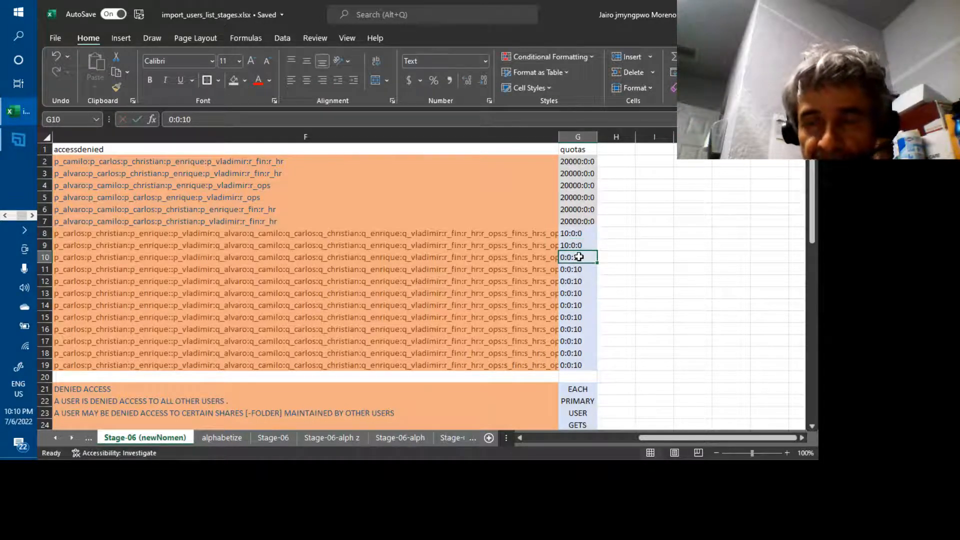
pyautogui.click(566, 235)
pyautogui.moveTo(566, 235); pyautogui.dragTo(596, 369)
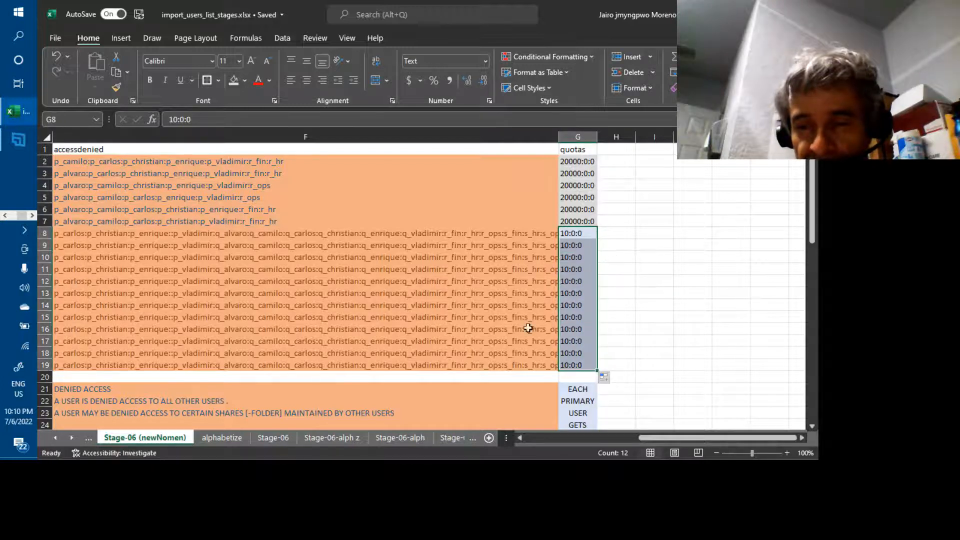
# Select and copy the user rows A2:G19.
pyautogui.click(575, 364)
pyautogui.moveTo(575, 364); pyautogui.dragTo(575, 343)
pyautogui.hotkey('shift', 'Up')
pyautogui.hotkey('shift', 'Up')
pyautogui.hotkey('shift', 'Up')
pyautogui.hotkey('shift', 'Up')
pyautogui.hotkey('shift', 'Up')
pyautogui.hotkey('shift', 'Up')
pyautogui.hotkey('shift', 'Up')
pyautogui.hotkey('shift', 'Up')
pyautogui.hotkey('shift', 'Up')
pyautogui.hotkey('shift', 'Up')
pyautogui.hotkey('shift', 'Up')
pyautogui.hotkey('shift', 'Up')
pyautogui.hotkey('shift', 'Up')
pyautogui.hotkey('shift', 'Up')
pyautogui.hotkey('shift', 'Up')
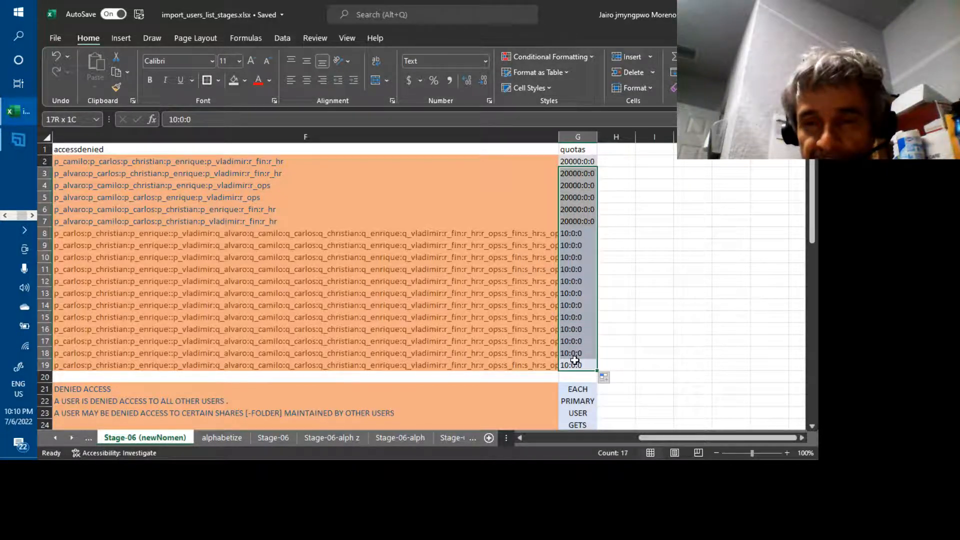
pyautogui.hotkey('shift', 'Left')
pyautogui.hotkey('shift', 'Left')
pyautogui.hotkey('shift', 'Left')
pyautogui.hotkey('shift', 'Left')
pyautogui.hotkey('shift', 'Left')
pyautogui.hotkey('shift', 'Left')
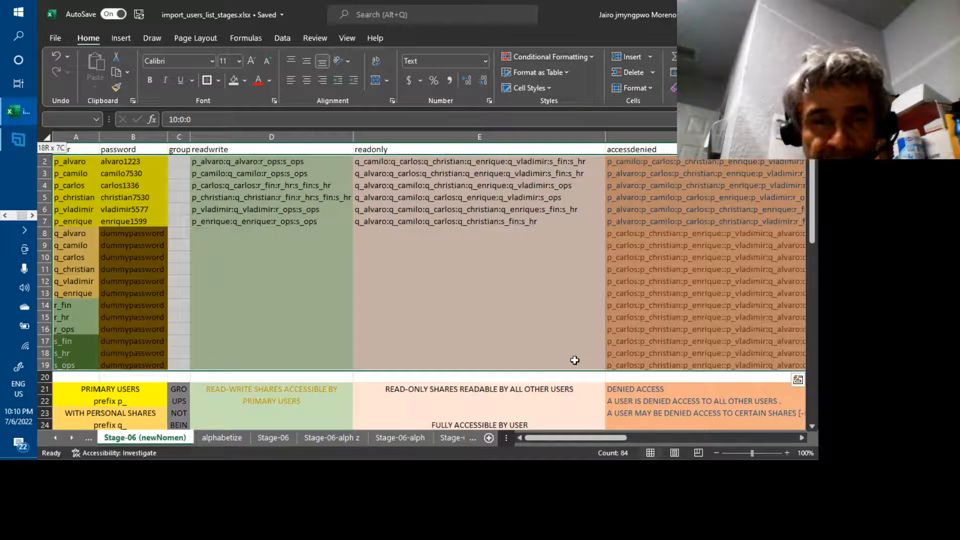
pyautogui.hotkey('ctrl', 'c')
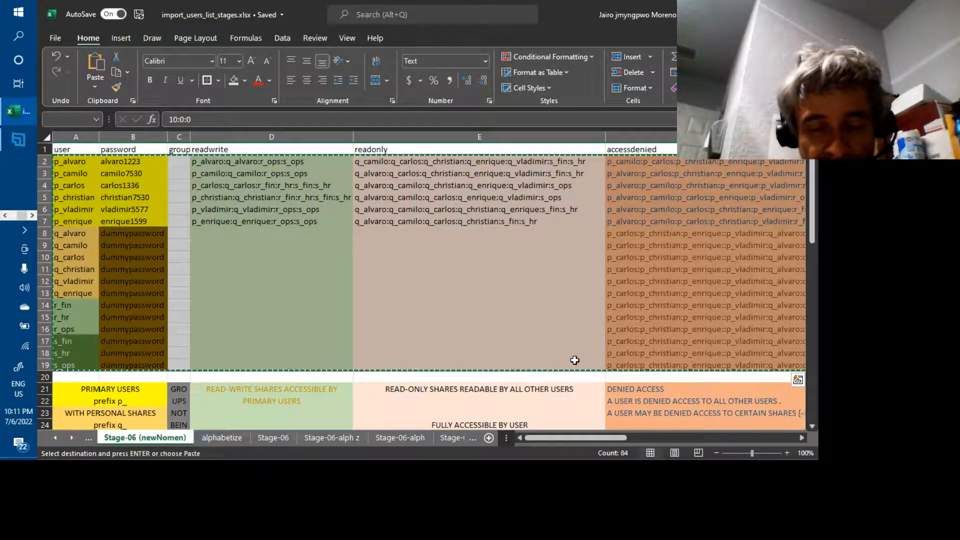
# Replace the Notepad import file's text with the 10:0:0 rows and save it.
pyautogui.hotkey('alt', 'Tab')
pyautogui.hotkey('alt', 'Tab')
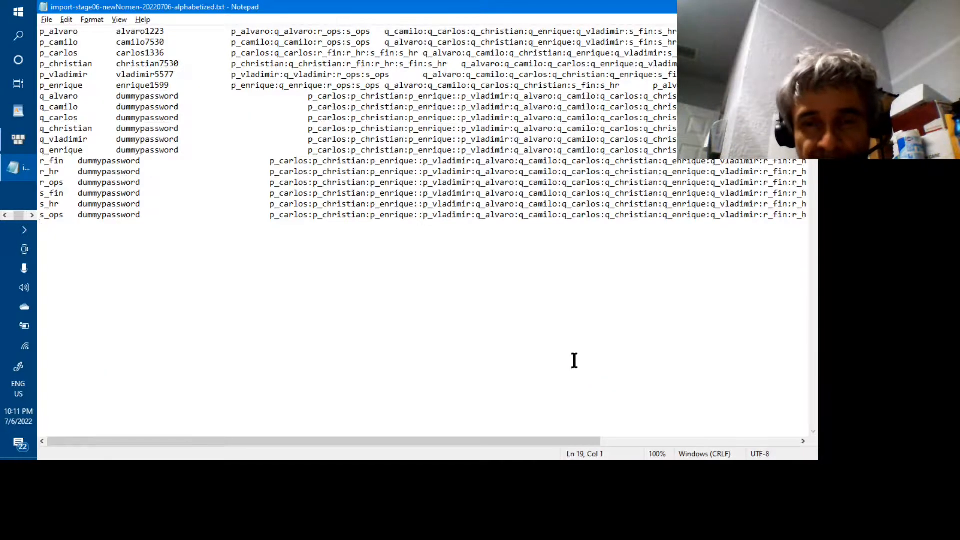
pyautogui.hotkey('ctrl', 'a')
pyautogui.hotkey('ctrl', 'v')
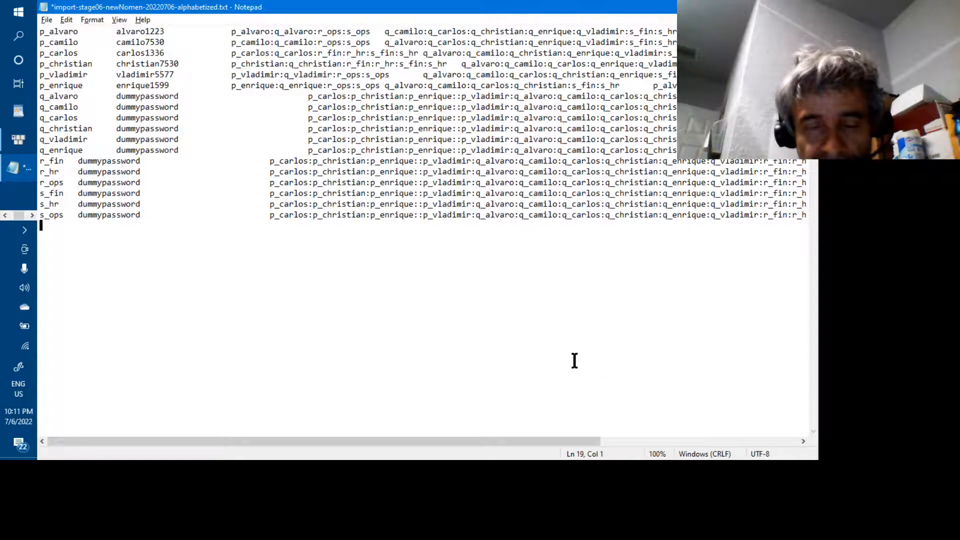
pyautogui.hotkey('ctrl', 's')
pyautogui.hotkey('alt', 'Tab')
pyautogui.hotkey('alt', 'Tab')
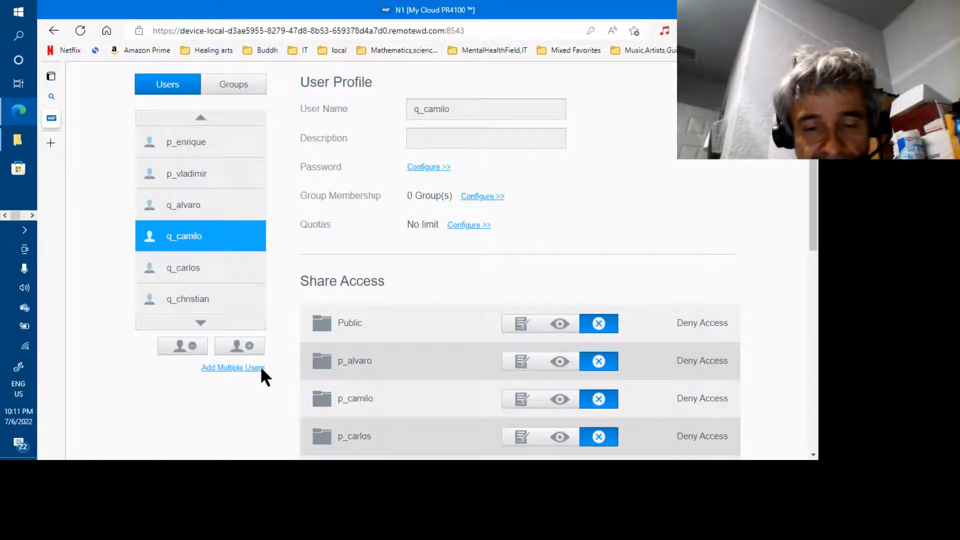
# Start a bulk user import and load import-stage06-newNomen-20220706-alphabetized.txt.
pyautogui.click(250, 370)
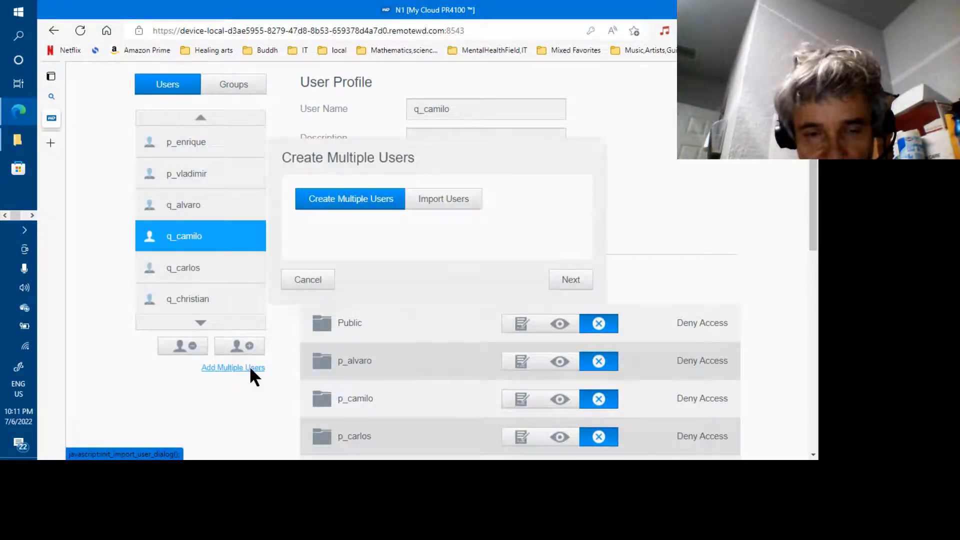
pyautogui.click(442, 205)
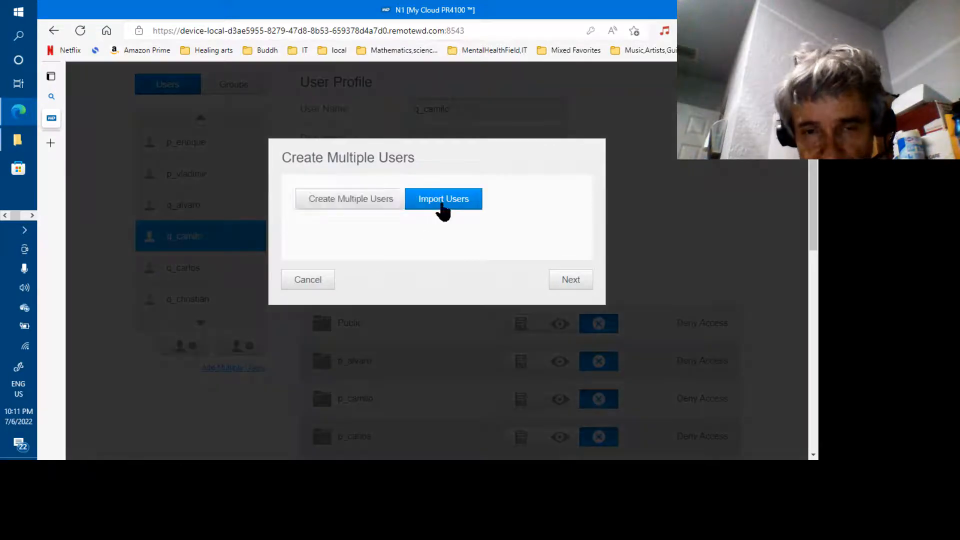
pyautogui.click(562, 284)
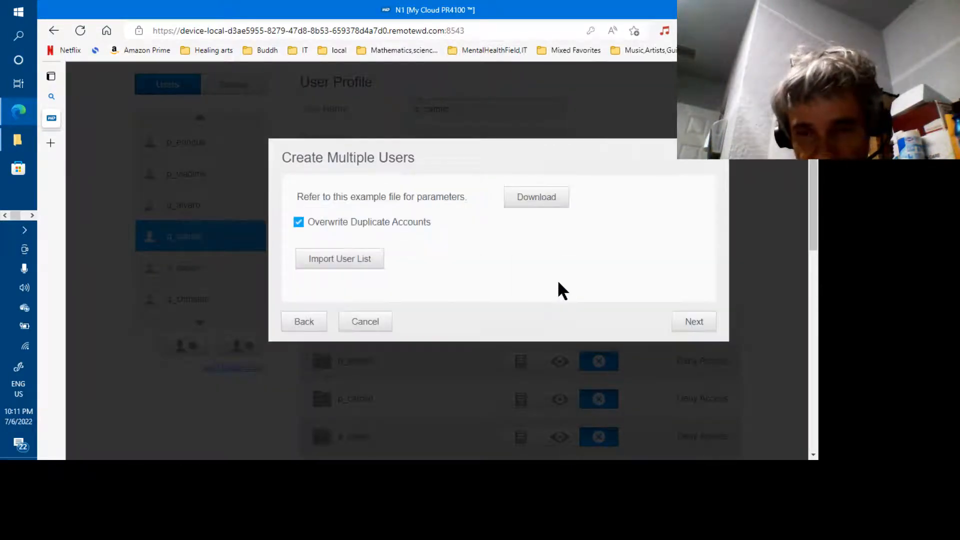
pyautogui.click(352, 258)
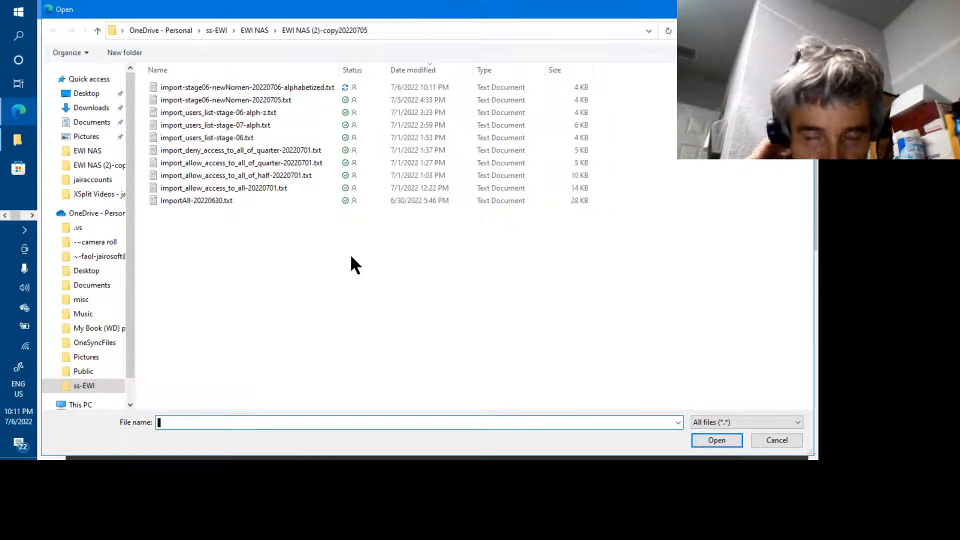
pyautogui.click(320, 86)
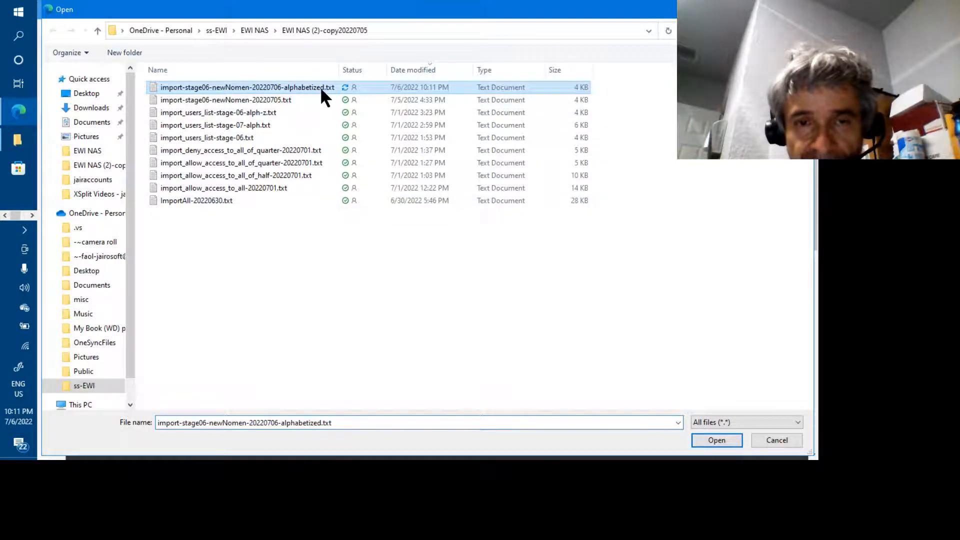
pyautogui.click(708, 442)
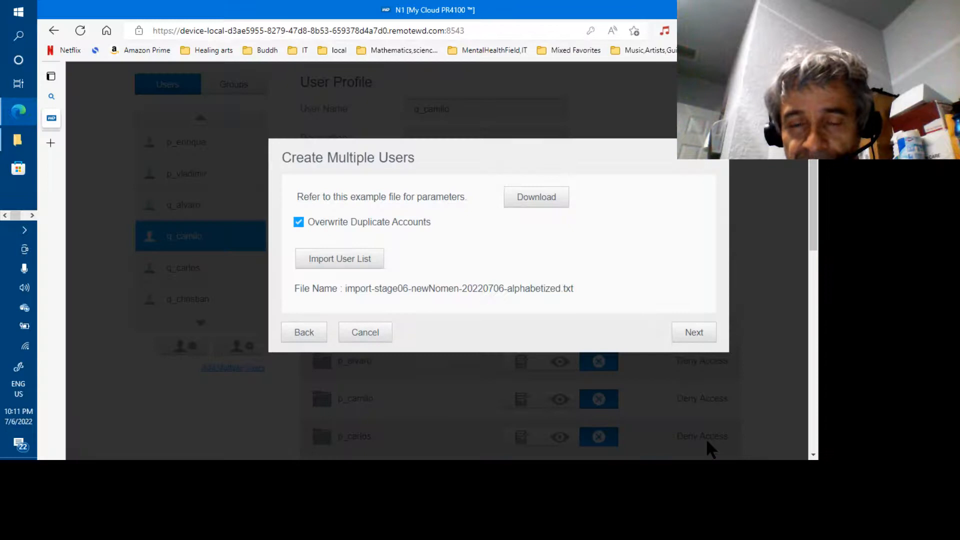
# Preview the imported users and confirm r_ops shows a quota of 10.
pyautogui.click(690, 334)
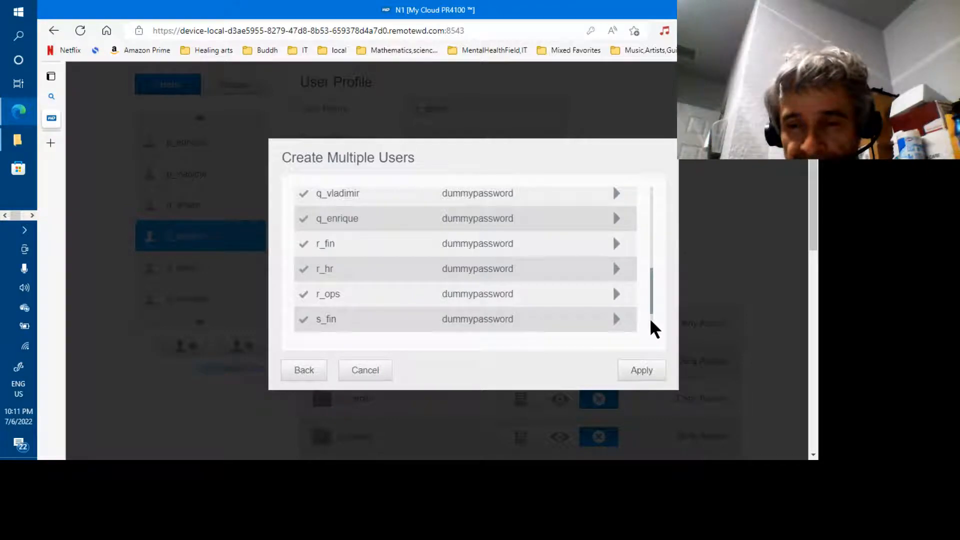
pyautogui.click(617, 295)
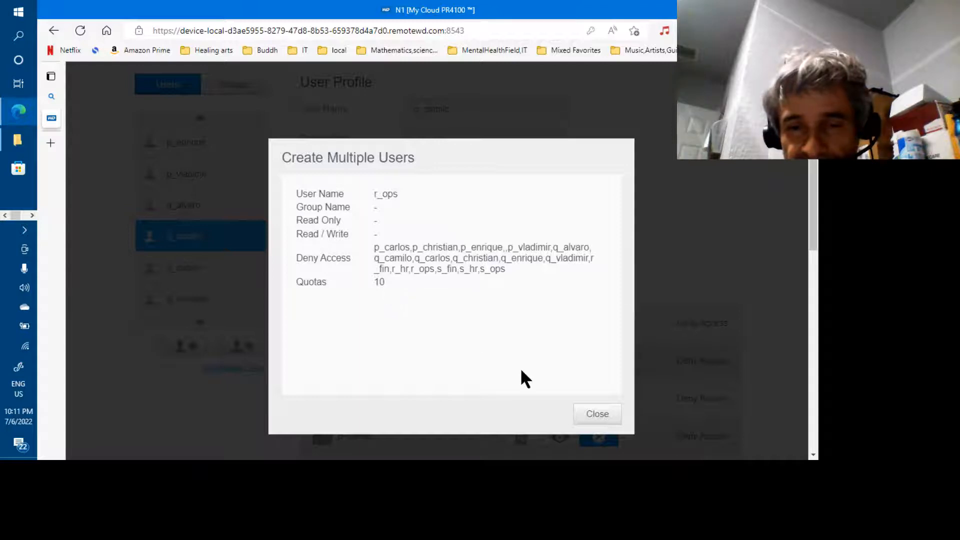
pyautogui.click(593, 417)
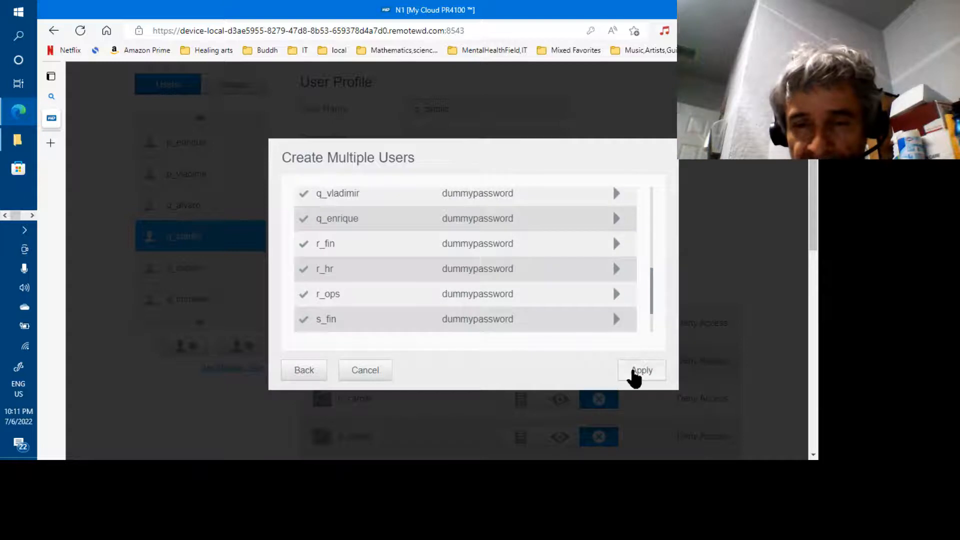
# Apply the import and confirm q_carlos's profile shows a 10.00MB quota.
pyautogui.click(634, 372)
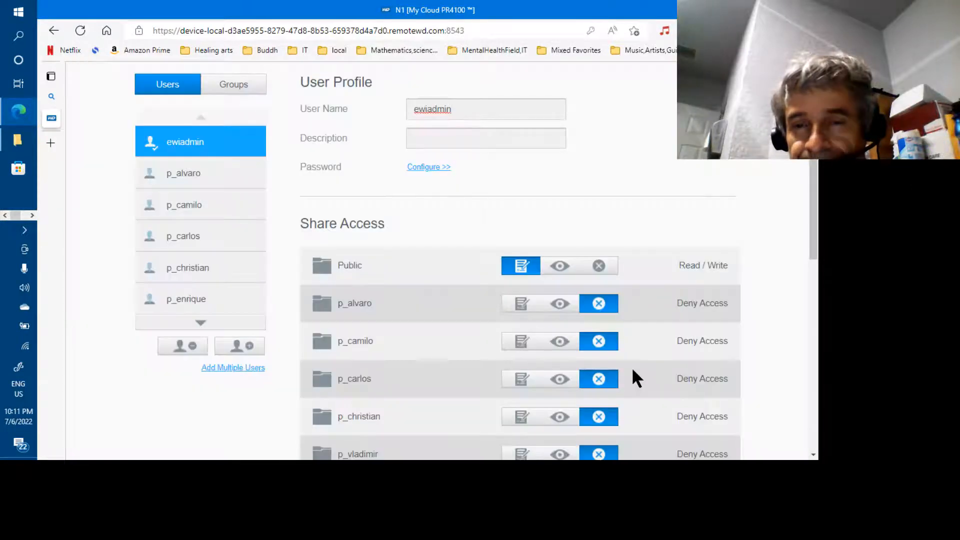
pyautogui.click(200, 323)
pyautogui.moveTo(199, 273); pyautogui.dragTo(199, 276)
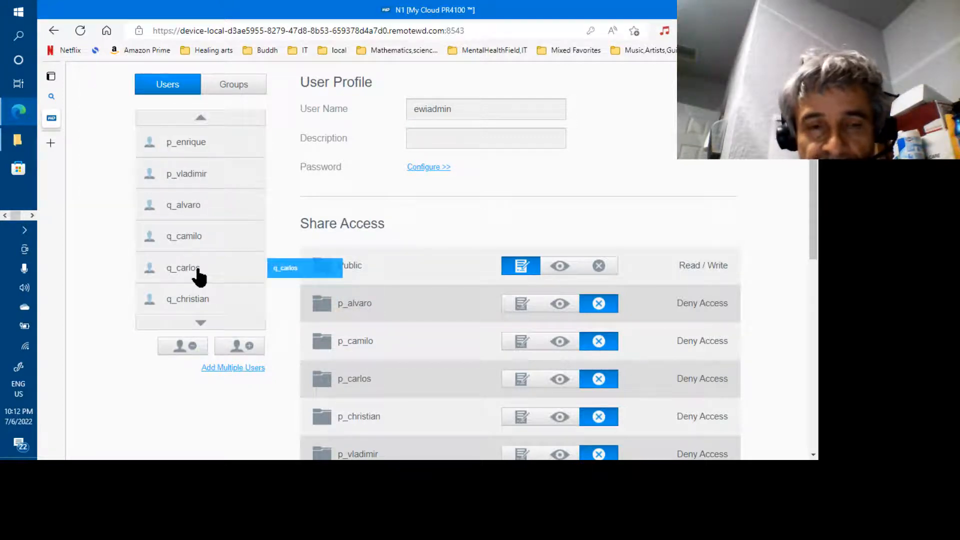
pyautogui.click(198, 271)
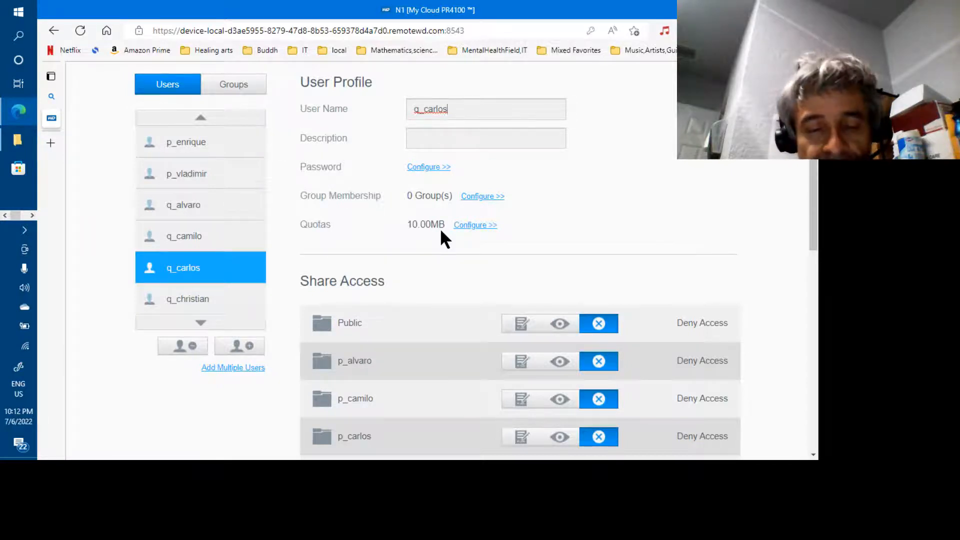
pyautogui.hotkey('alt', 'Tab')
pyautogui.hotkey('alt', 'Tab')
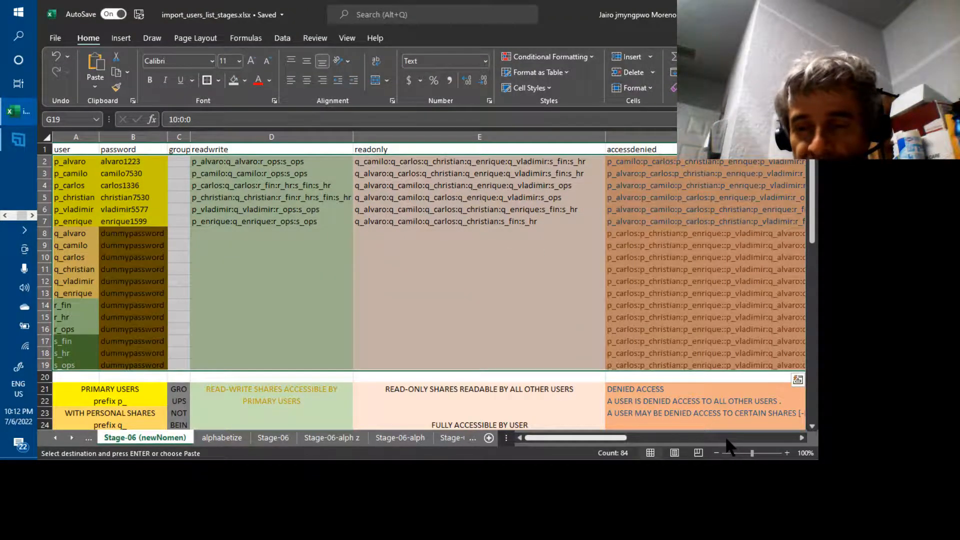
# Clear the quota cells G8:G19 so they are blank.
pyautogui.click(725, 436)
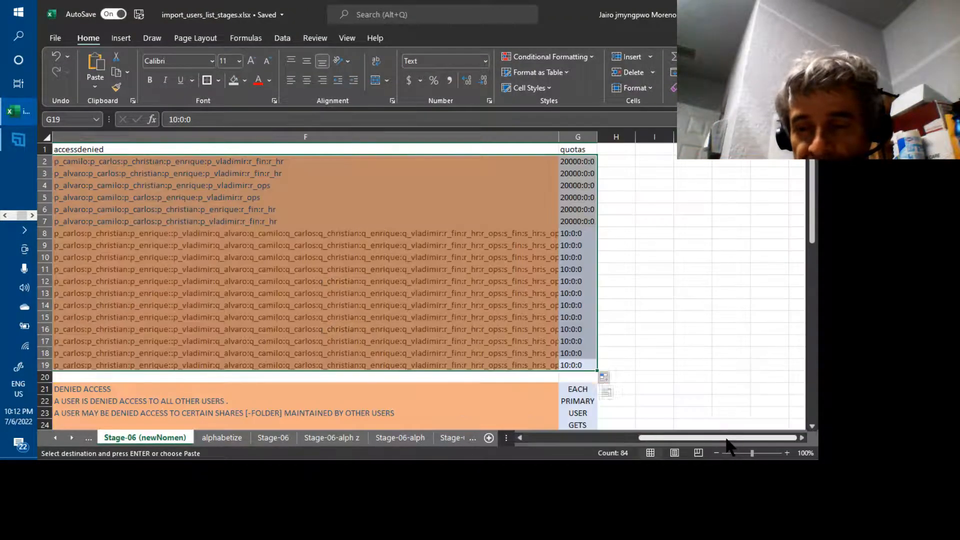
pyautogui.click(567, 232)
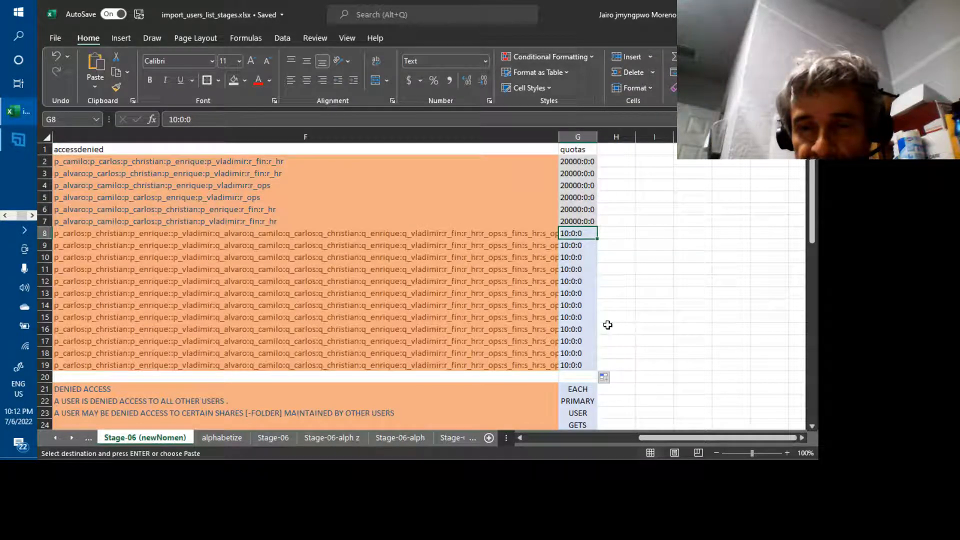
pyautogui.hotkey('shift', 'Down')
pyautogui.hotkey('shift', 'Down')
pyautogui.hotkey('shift', 'Down')
pyautogui.hotkey('shift', 'Down')
pyautogui.hotkey('shift', 'Down')
pyautogui.hotkey('shift', 'Down')
pyautogui.hotkey('shift', 'Down')
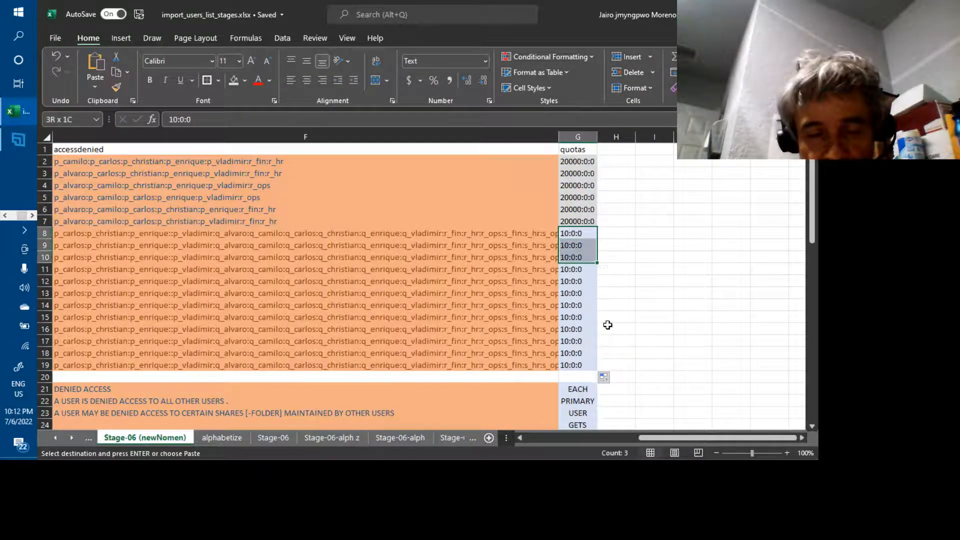
pyautogui.hotkey('shift', 'Down')
pyautogui.hotkey('shift', 'Down')
pyautogui.hotkey('shift', 'Down')
pyautogui.hotkey('shift', 'Down')
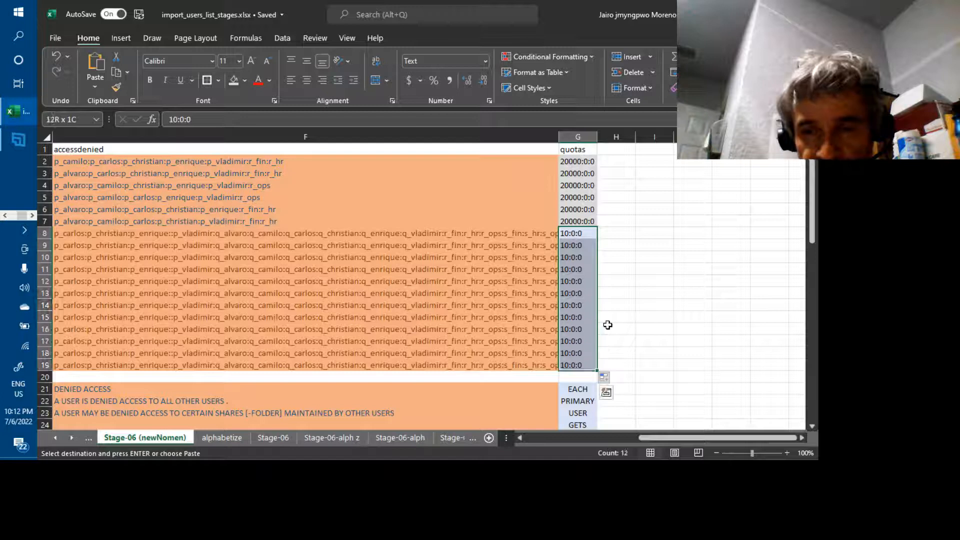
pyautogui.press('Escape')
pyautogui.press('BackSpace')
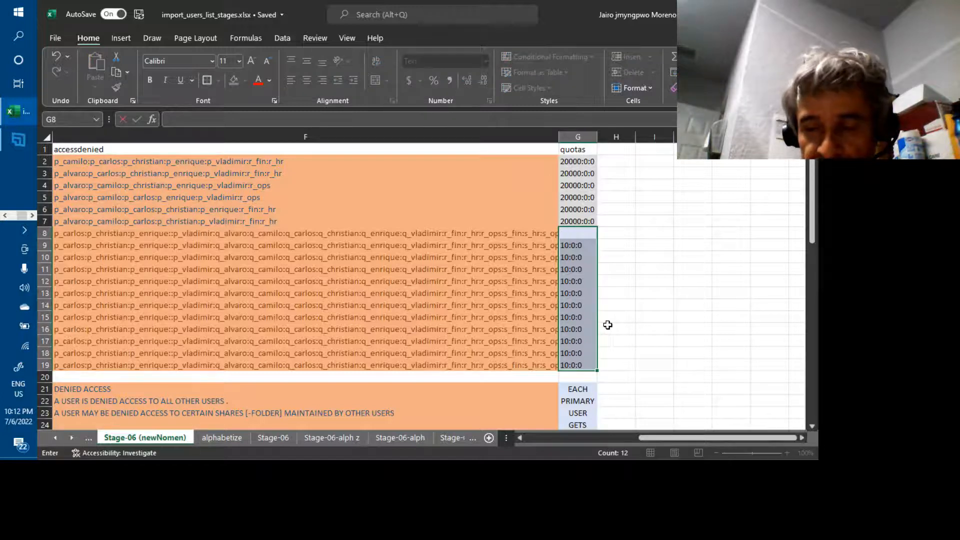
pyautogui.press('Down')
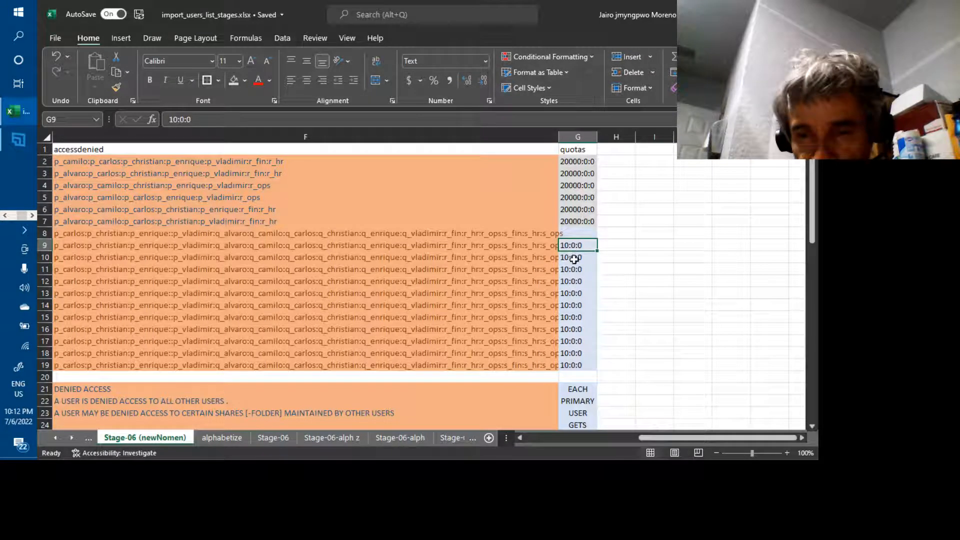
pyautogui.keyDown('shift'); pyautogui.click(580, 364); pyautogui.keyUp('shift')
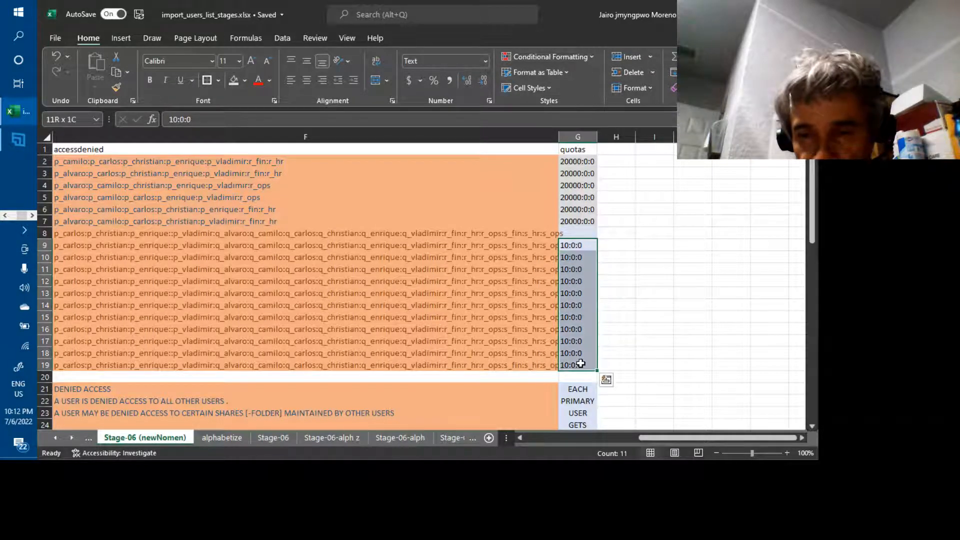
pyautogui.press('Delete')
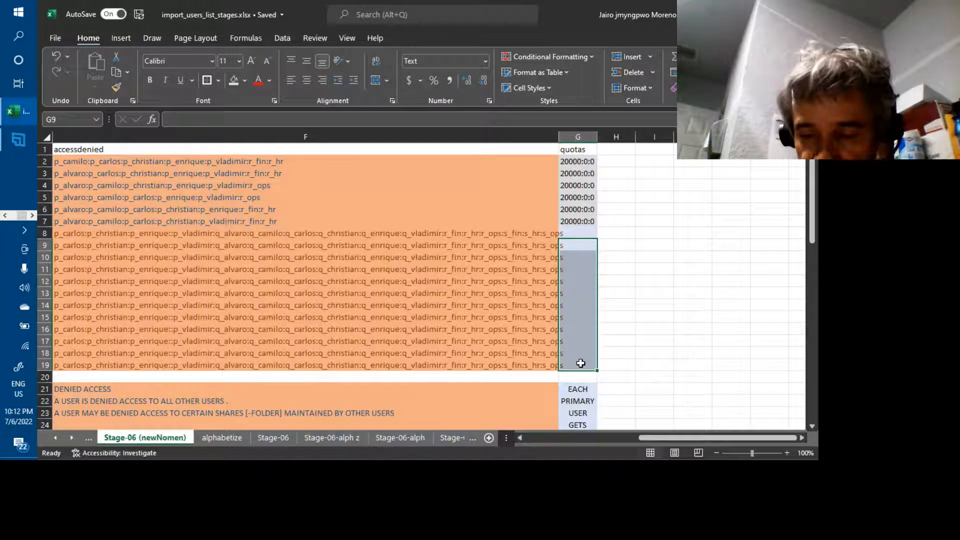
pyautogui.click(625, 359)
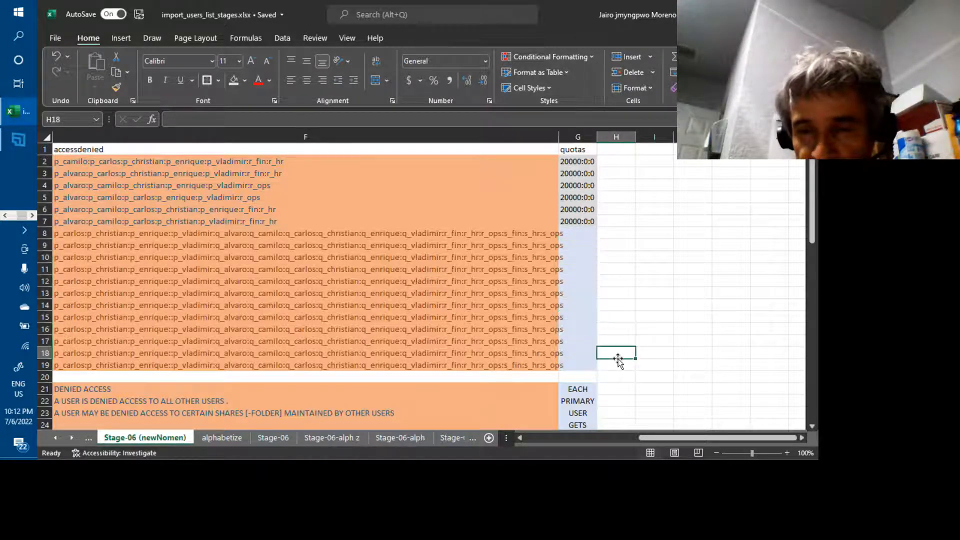
# Select and copy the user table rows 2–19 from column A through quotas.
pyautogui.click(585, 363)
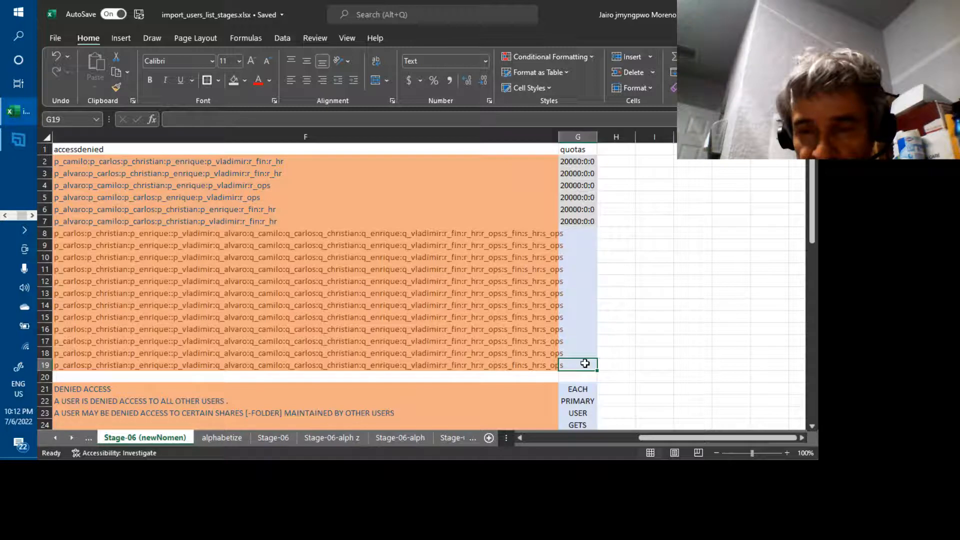
pyautogui.moveTo(585, 363); pyautogui.dragTo(585, 358)
pyautogui.hotkey('shift', 'Up')
pyautogui.hotkey('shift', 'Up')
pyautogui.hotkey('shift', 'Up')
pyautogui.hotkey('shift', 'Up')
pyautogui.hotkey('shift', 'Up')
pyautogui.hotkey('shift', 'Up')
pyautogui.hotkey('shift', 'Up')
pyautogui.hotkey('shift', 'Up')
pyautogui.hotkey('shift', 'Up')
pyautogui.hotkey('shift', 'Up')
pyautogui.hotkey('shift', 'Up')
pyautogui.hotkey('shift', 'Up')
pyautogui.hotkey('shift', 'Up')
pyautogui.hotkey('shift', 'Up')
pyautogui.hotkey('shift', 'Up')
pyautogui.hotkey('shift', 'Up')
pyautogui.hotkey('shift', 'Up')
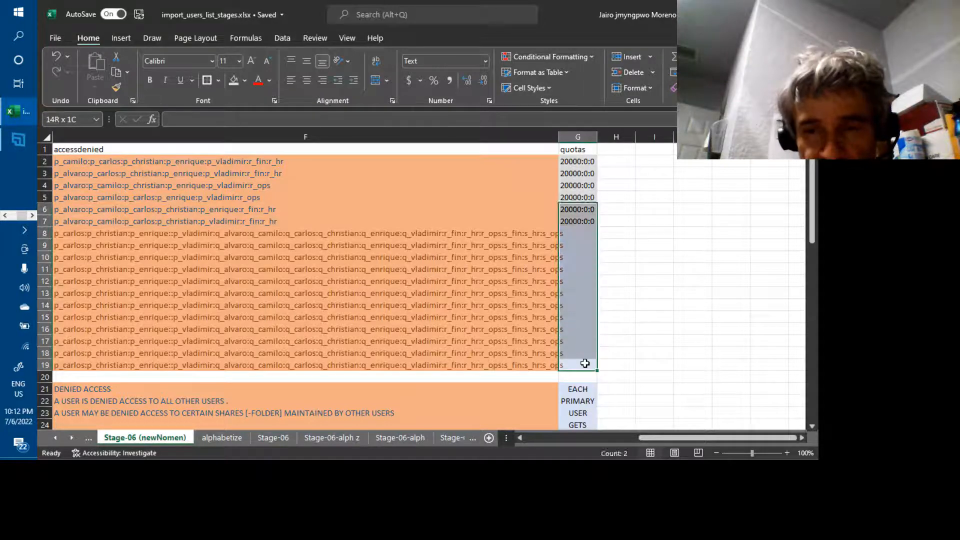
pyautogui.hotkey('shift', 'Down')
pyautogui.hotkey('ctrl', 'shift', 'Left')
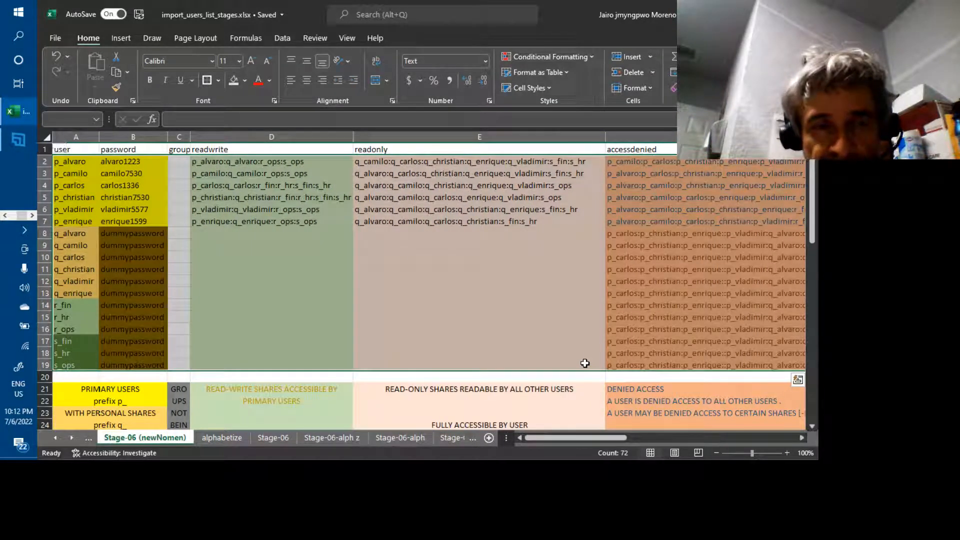
pyautogui.hotkey('ctrl', 'c')
# Overwrite the Notepad import file with the blank-quota table and save it.
pyautogui.hotkey('alt', 'Tab')
pyautogui.hotkey('alt', 'Tab')
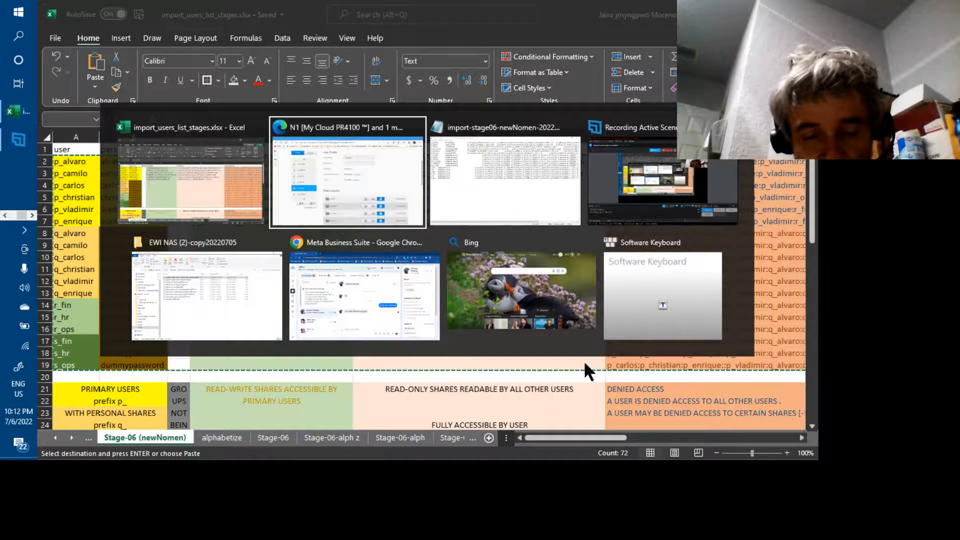
pyautogui.hotkey('ctrl', 'a')
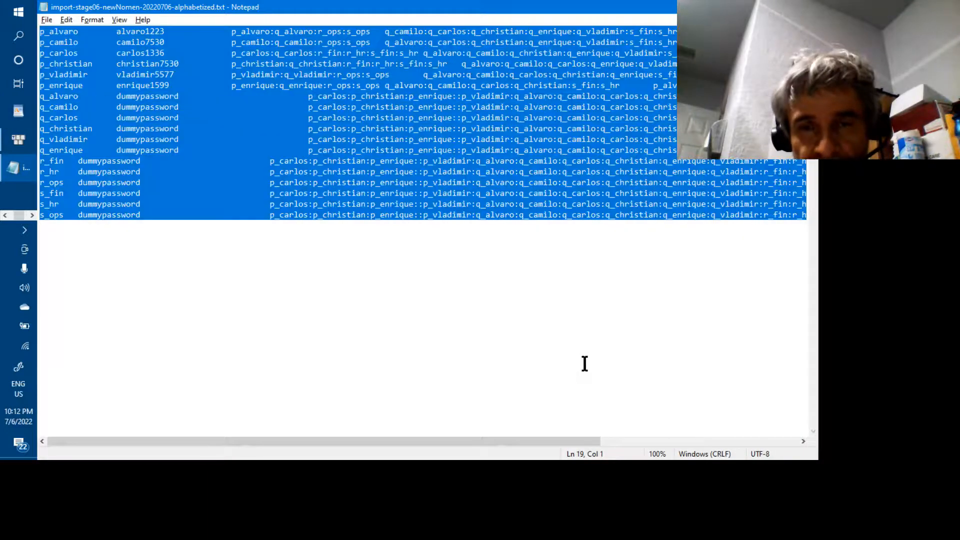
pyautogui.hotkey('ctrl', 'v')
pyautogui.hotkey('ctrl', 's')
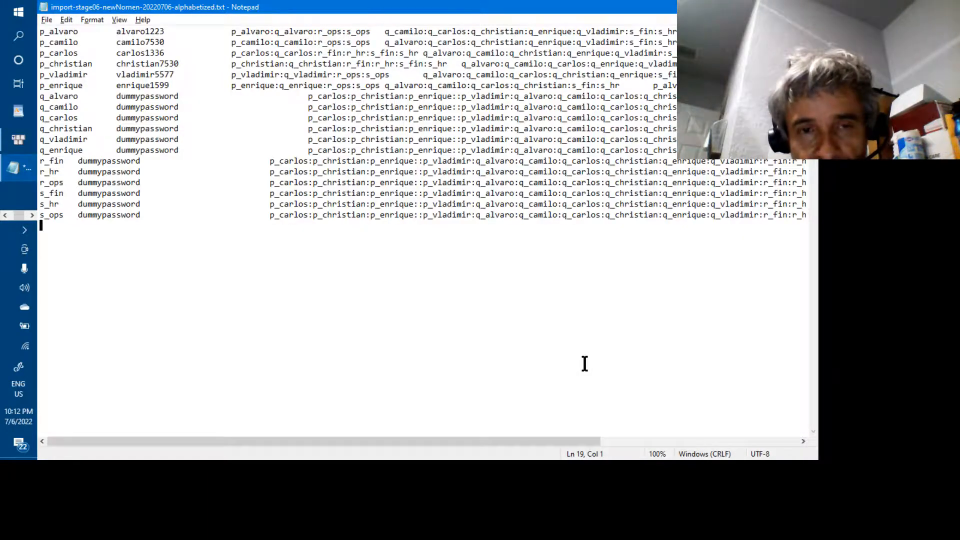
pyautogui.hotkey('alt', 'Tab')
pyautogui.press('Tab')
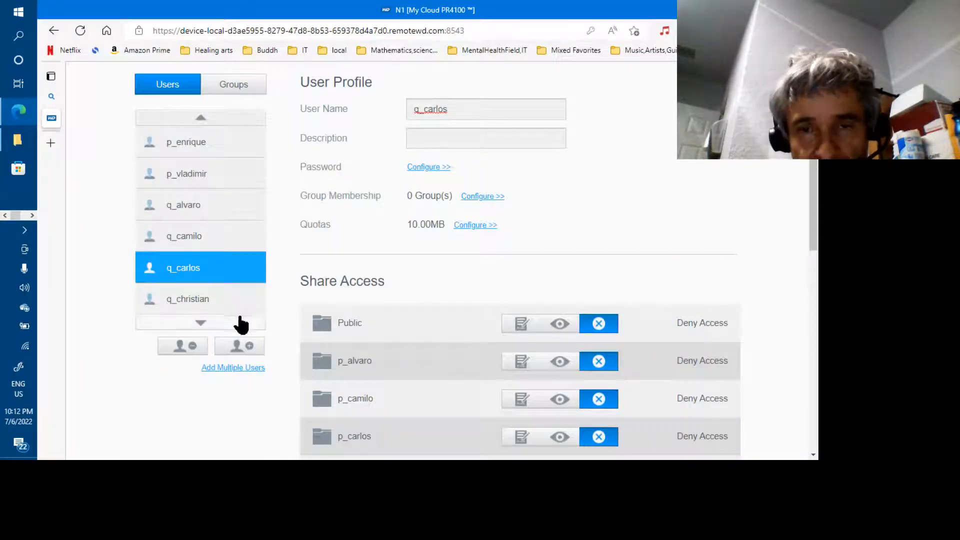
# Reopen Add Multiple Users with Import Users and load import-stage06-newNomen-20220706-alphabetized.txt.
pyautogui.click(232, 369)
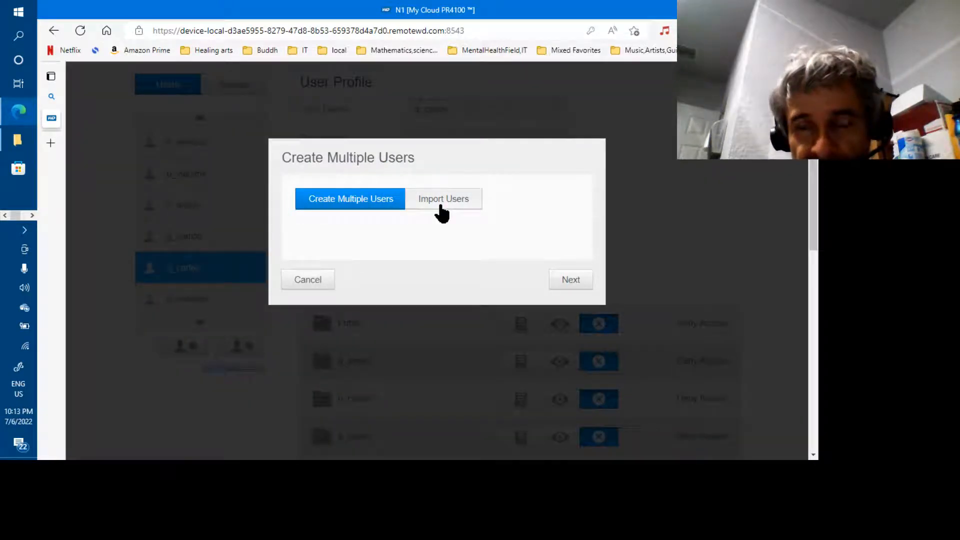
pyautogui.click(441, 205)
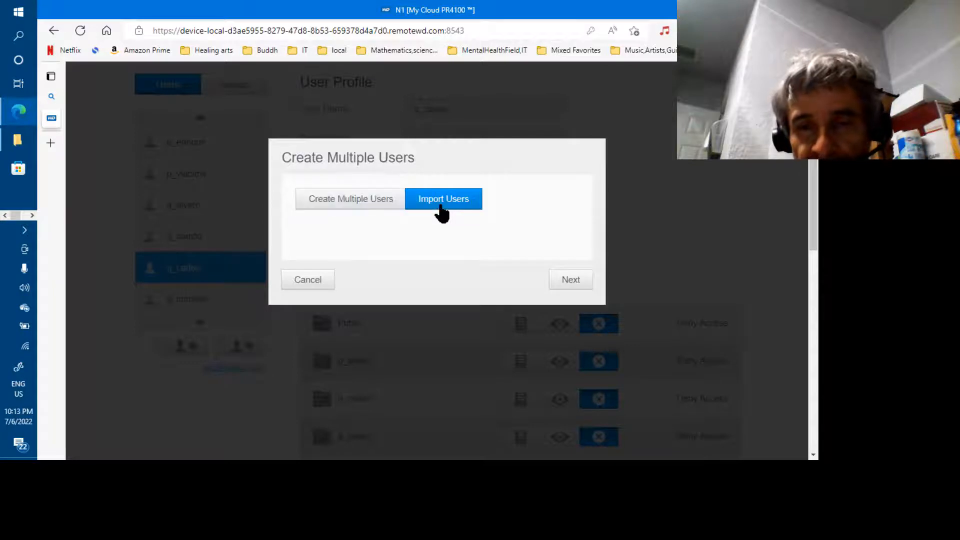
pyautogui.click(563, 283)
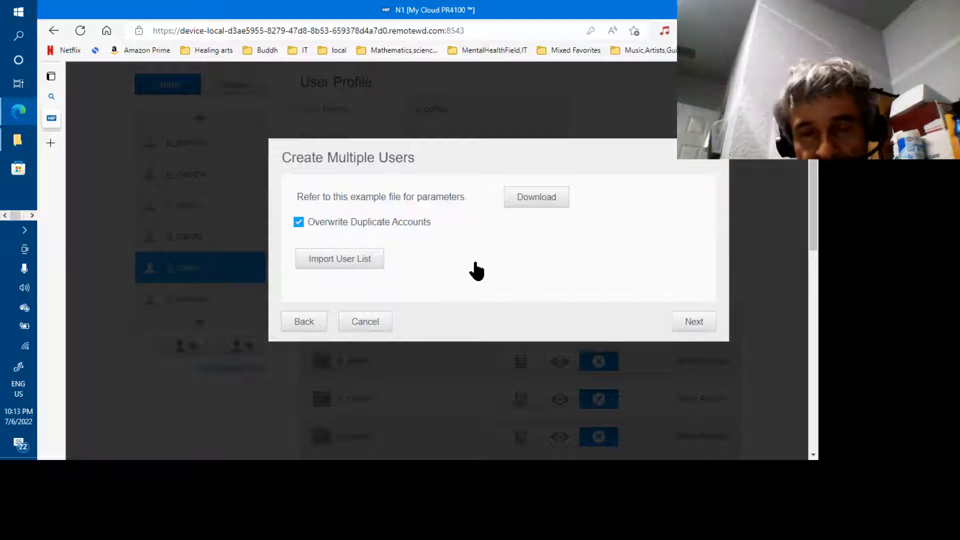
pyautogui.click(371, 261)
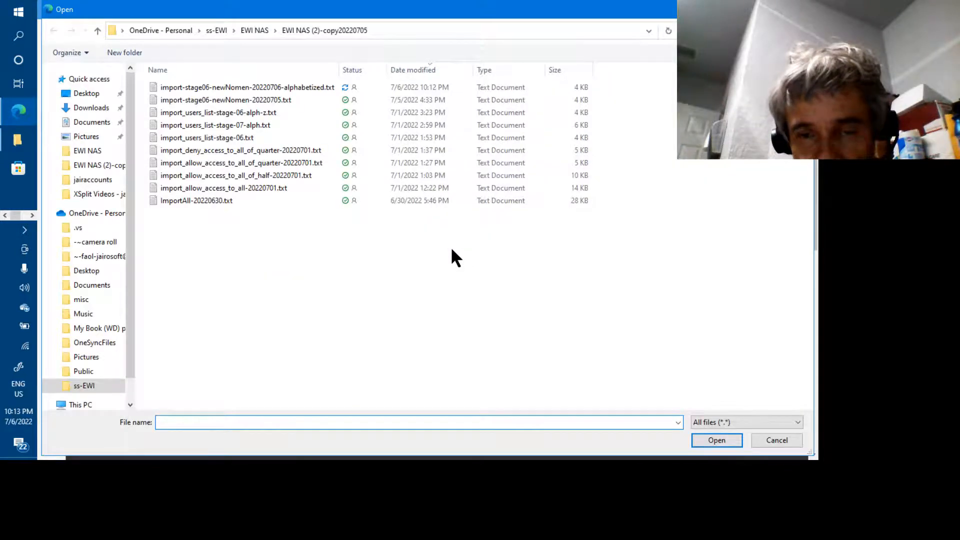
pyautogui.doubleClick(303, 87)
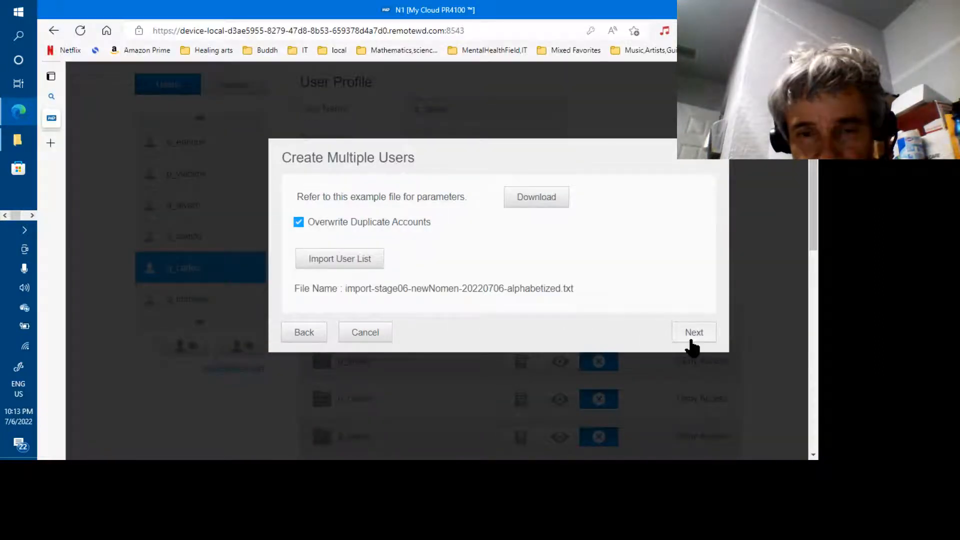
# Preview the re-imported user list, check s_fin's details, and apply the batch to create the accounts.
pyautogui.click(691, 340)
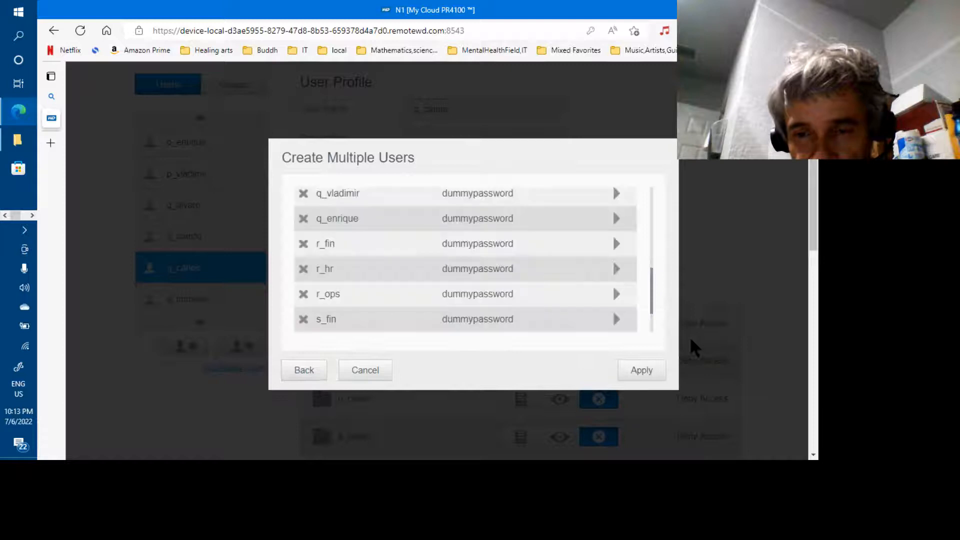
pyautogui.click(617, 319)
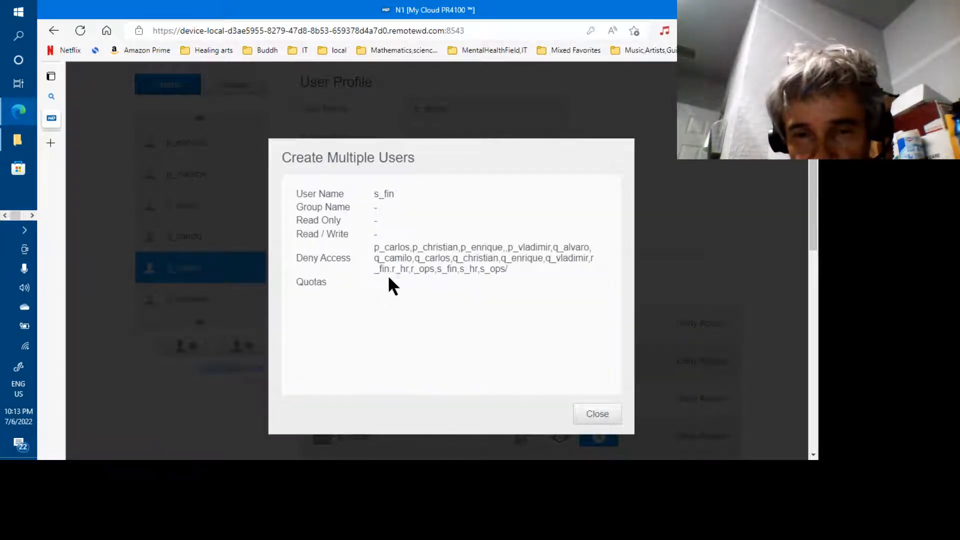
pyautogui.click(599, 424)
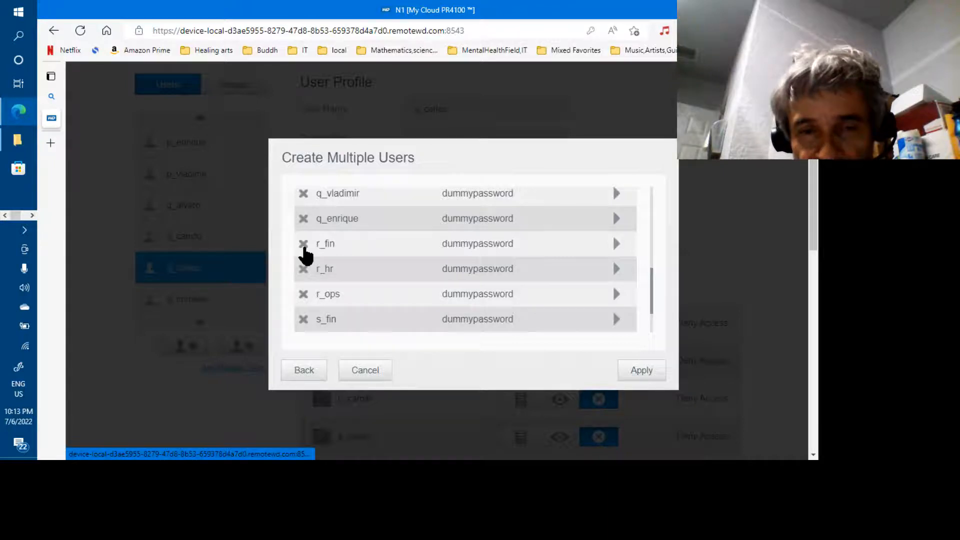
pyautogui.click(304, 246)
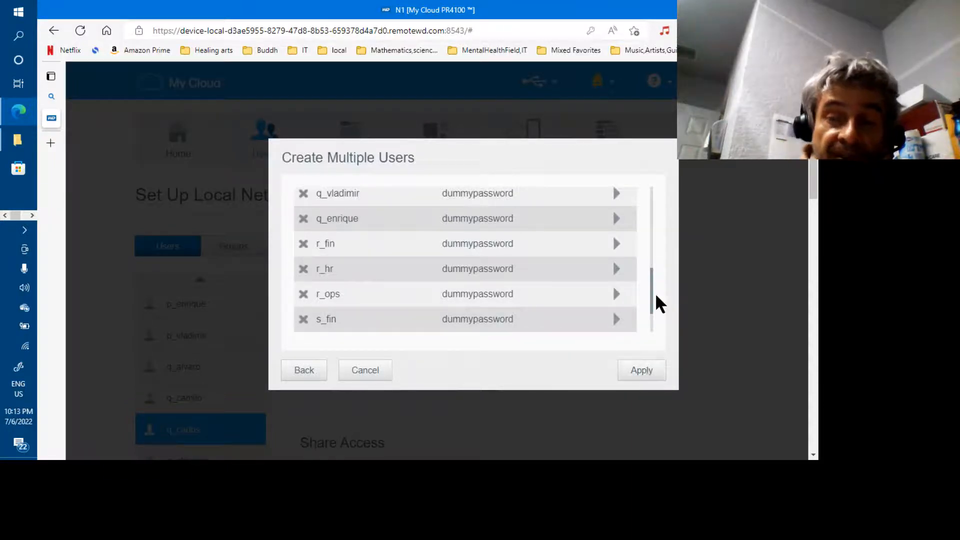
pyautogui.scroll(2, 650, 261)
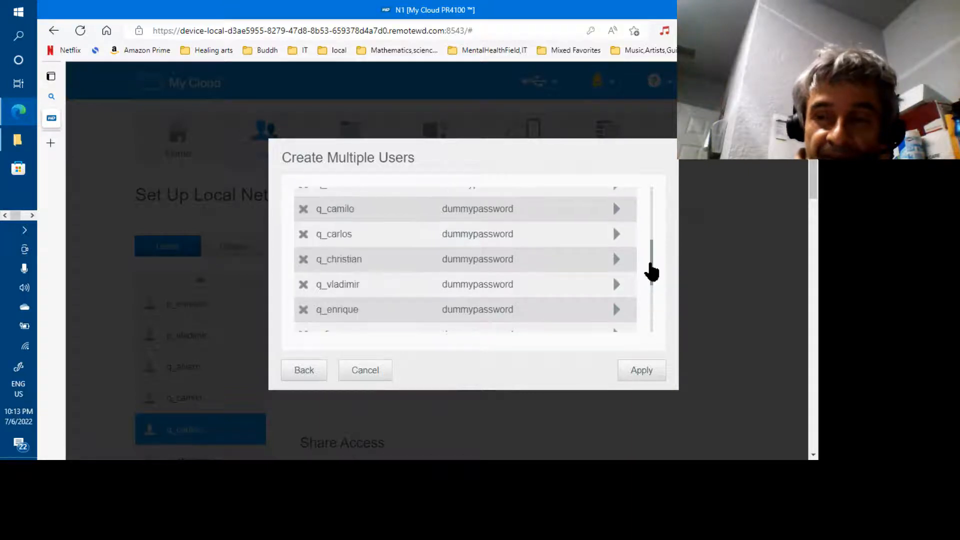
pyautogui.moveTo(651, 272); pyautogui.dragTo(653, 238)
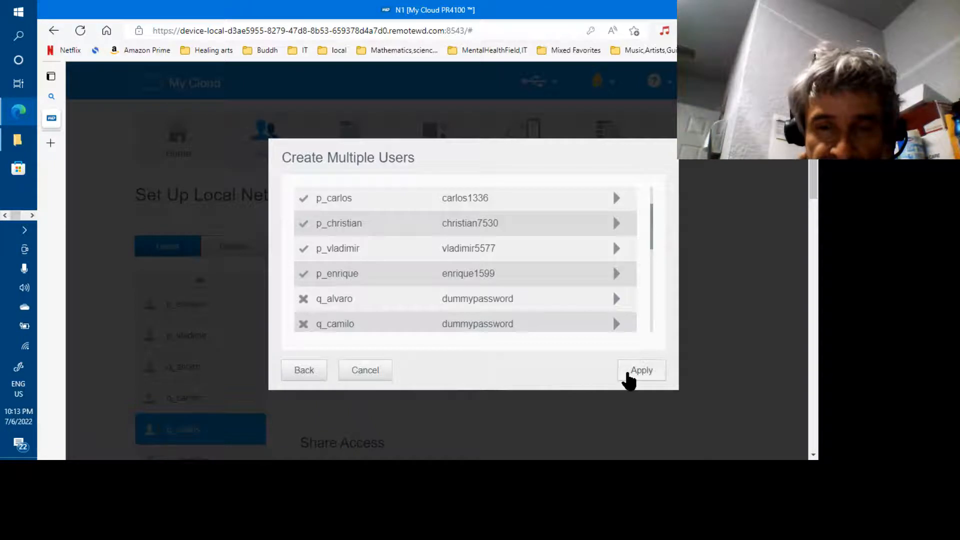
pyautogui.click(630, 374)
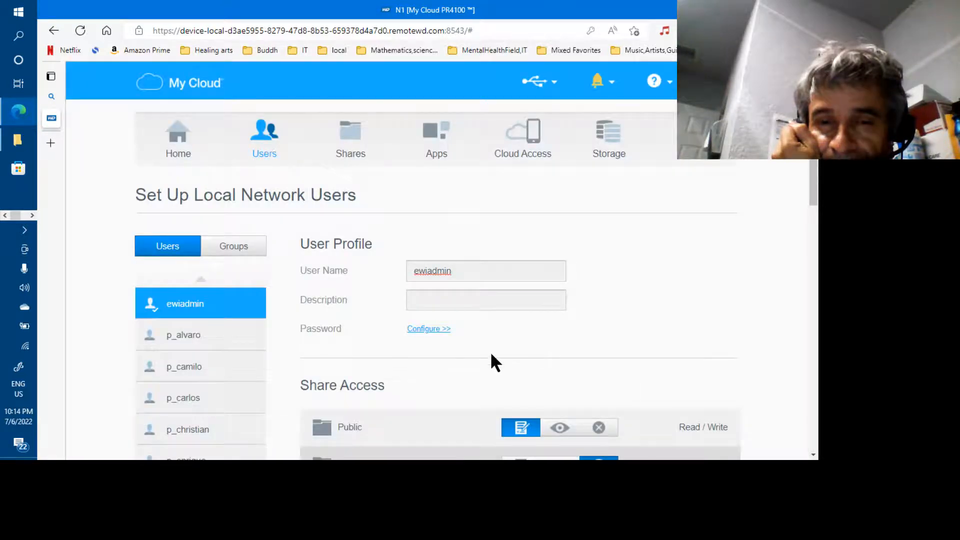
# Check p_carlos's quota, which shows 19.53GB.
pyautogui.scroll(-7, 814, 325)
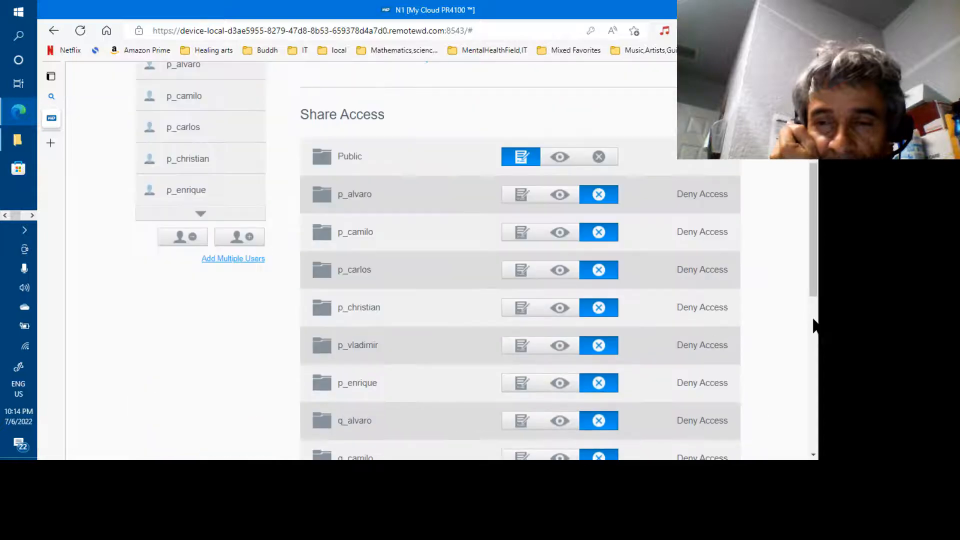
pyautogui.scroll(3, 245, 259)
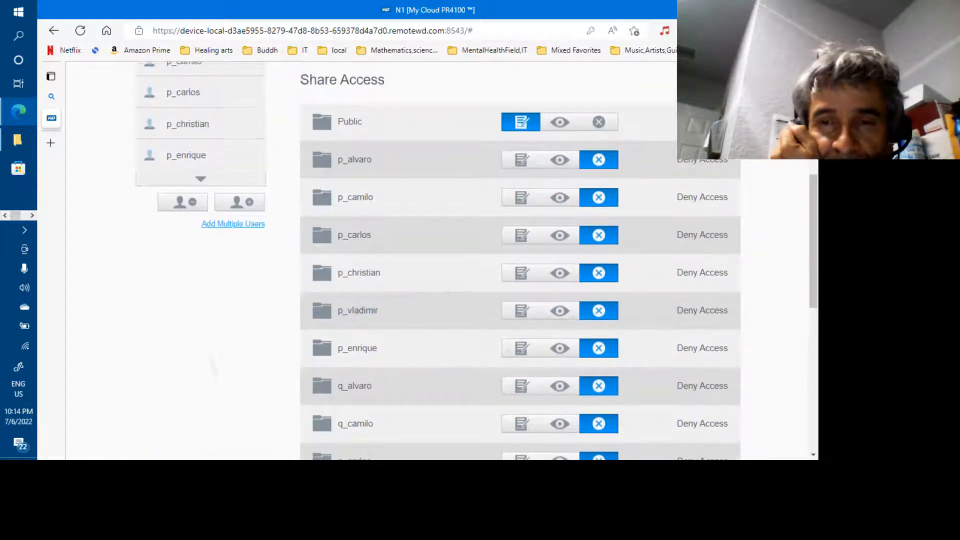
pyautogui.click(165, 186)
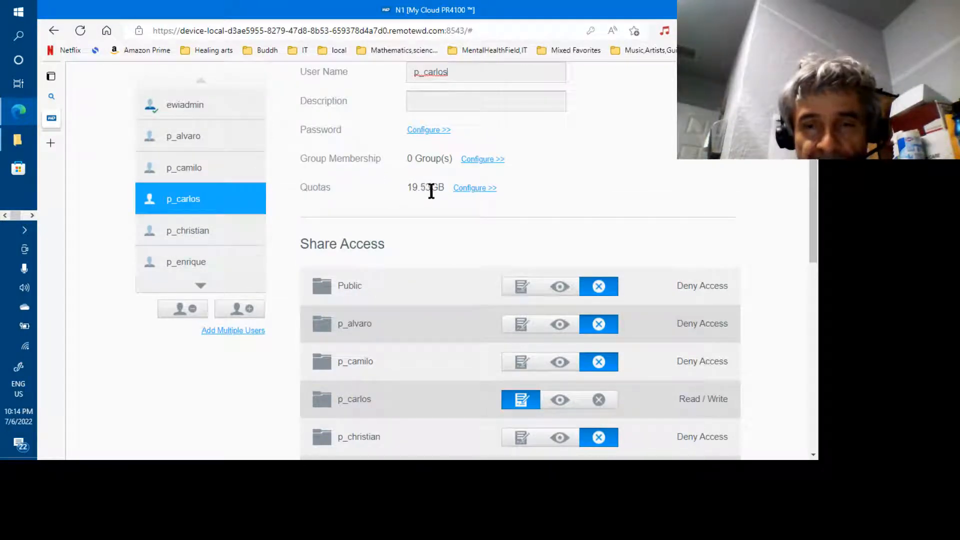
# Confirm s_fin, s_hr and s_ops still show 10.00MB quotas, then return to Notepad.
pyautogui.click(205, 285)
pyautogui.click(205, 285)
pyautogui.click(205, 285)
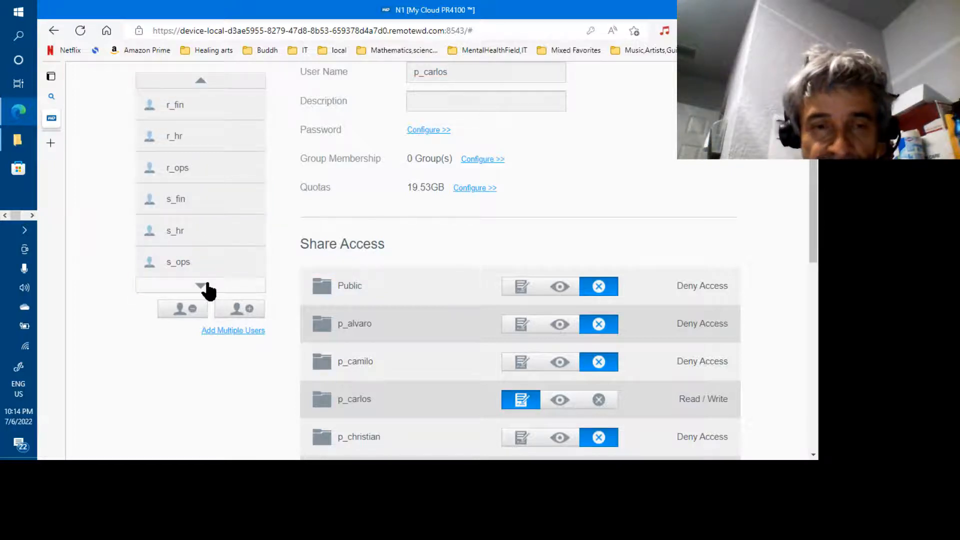
pyautogui.click(185, 205)
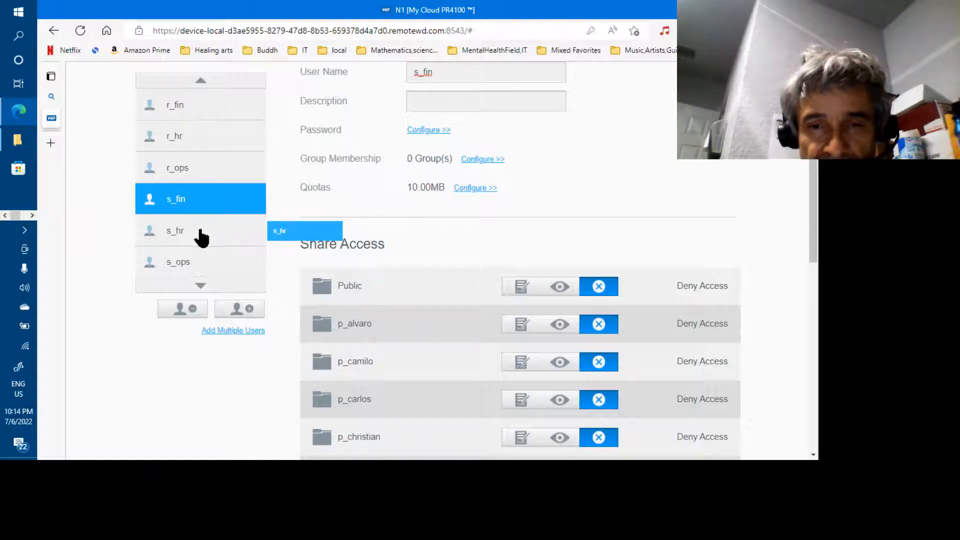
pyautogui.click(177, 241)
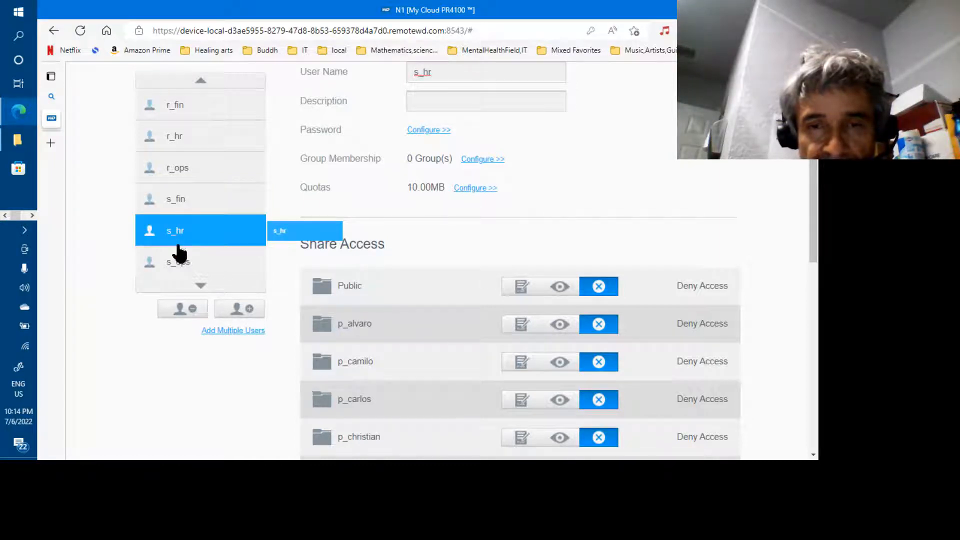
pyautogui.click(181, 263)
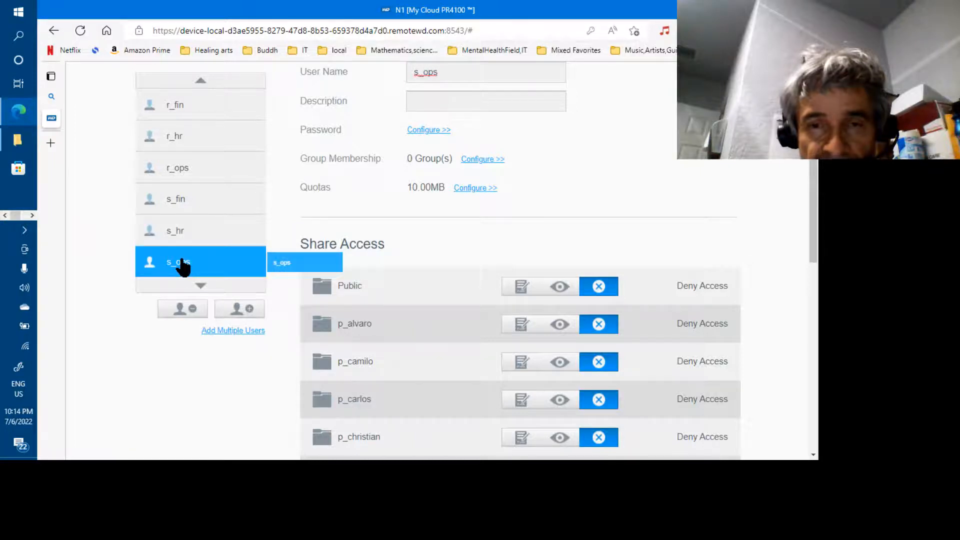
pyautogui.scroll(3, 183, 267)
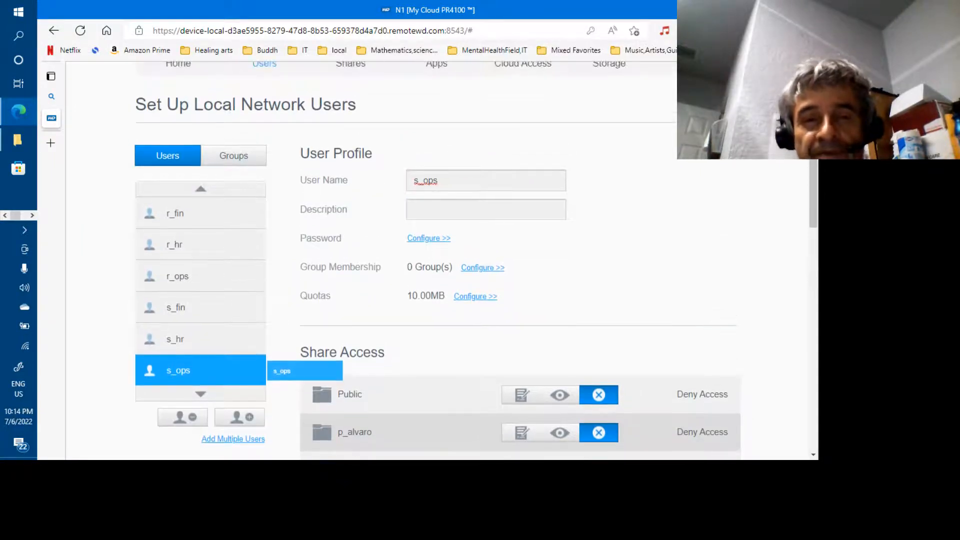
pyautogui.hotkey('alt', 'Tab')
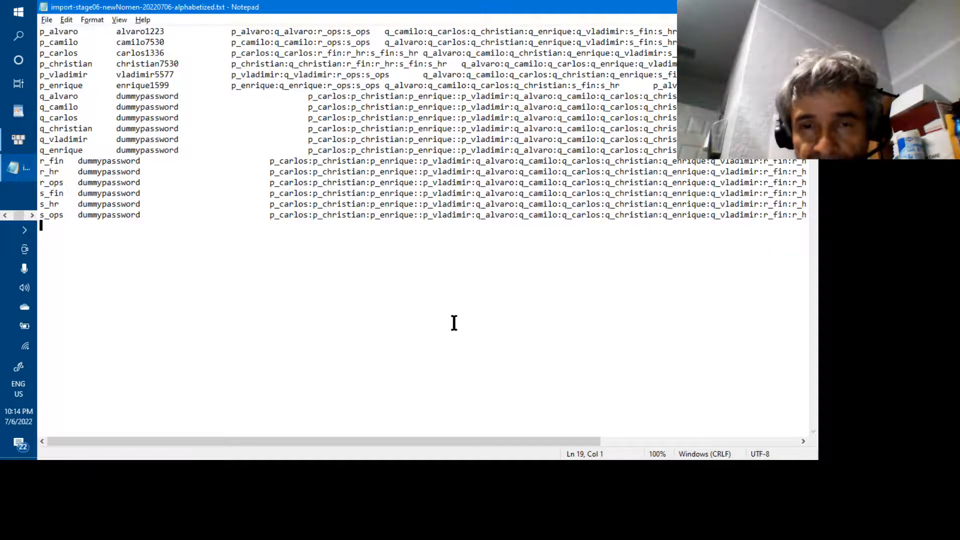
# In the Excel workbook, enter the quota 0:50000:0 in cell G8.
pyautogui.hotkey('alt', 'Tab')
pyautogui.hotkey('alt', 'Tab')
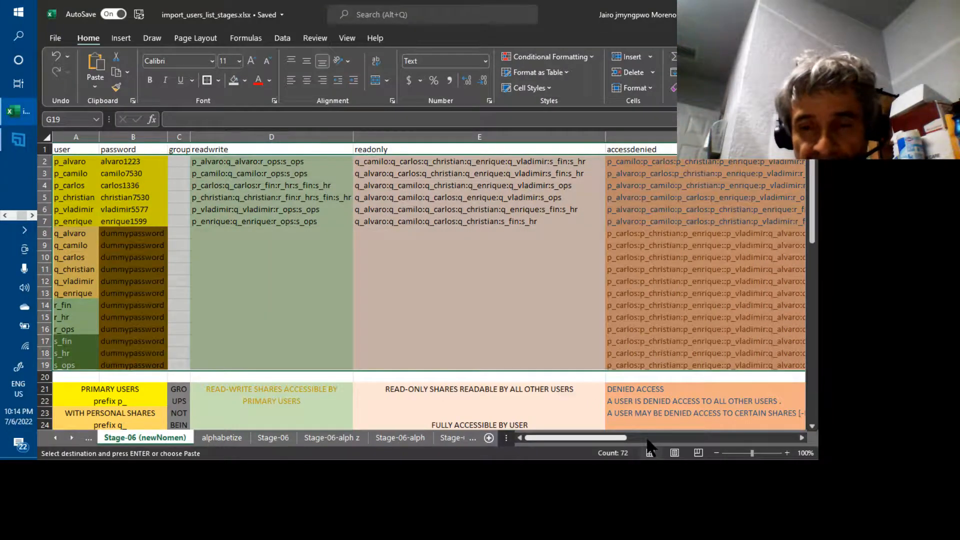
pyautogui.click(648, 438)
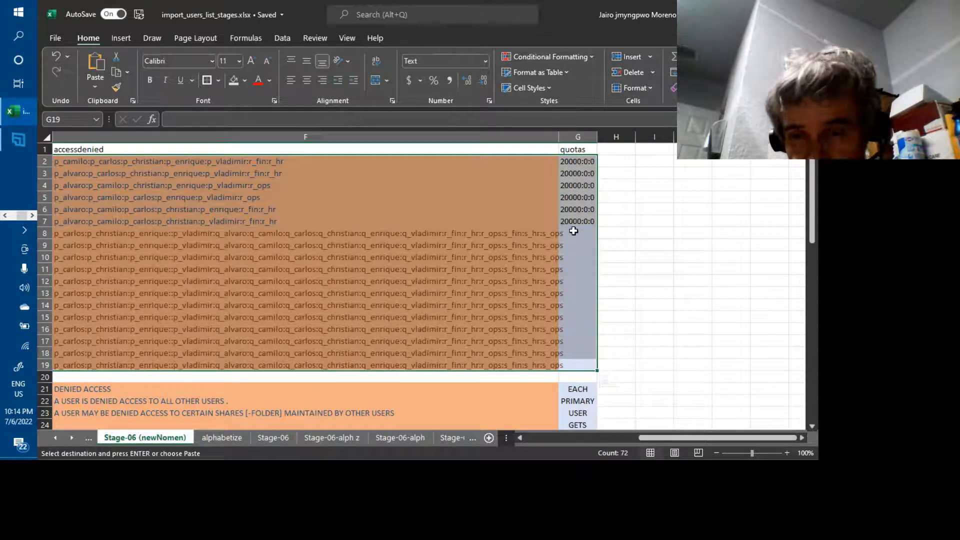
pyautogui.click(574, 233)
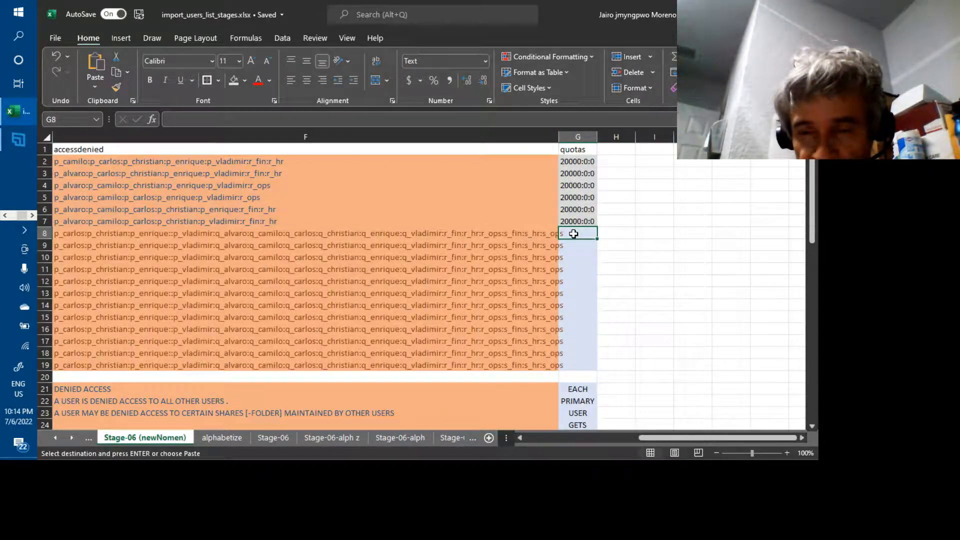
pyautogui.write('0:')
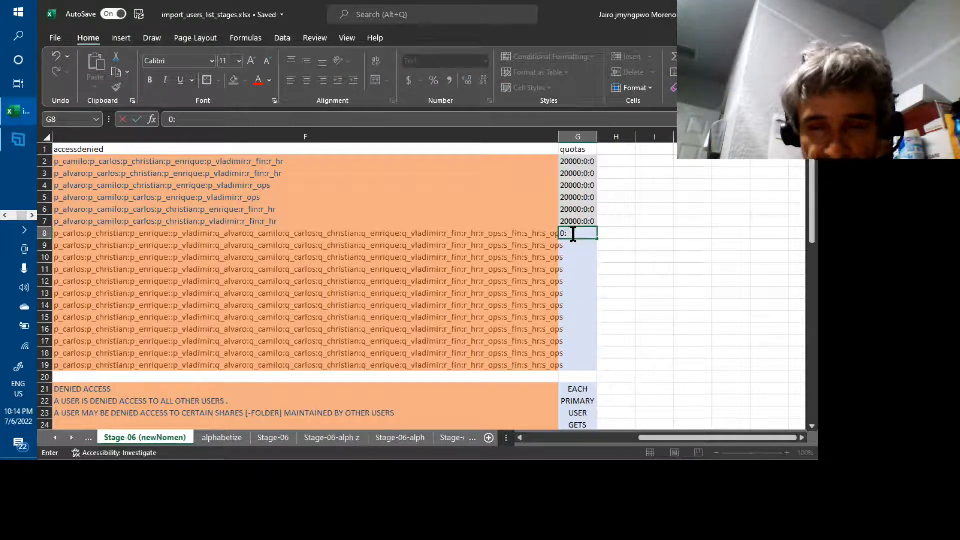
pyautogui.write('50000')
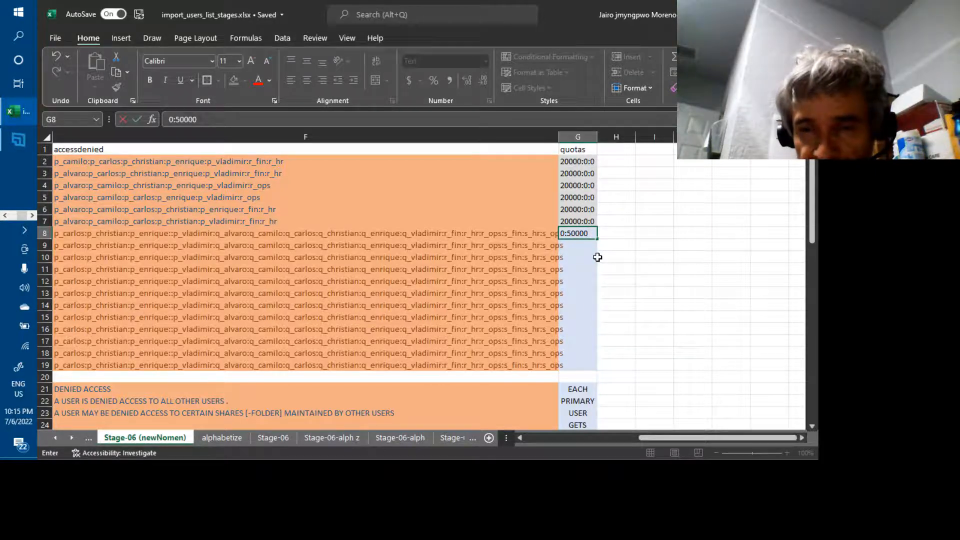
pyautogui.write(':0')
pyautogui.press('Return')
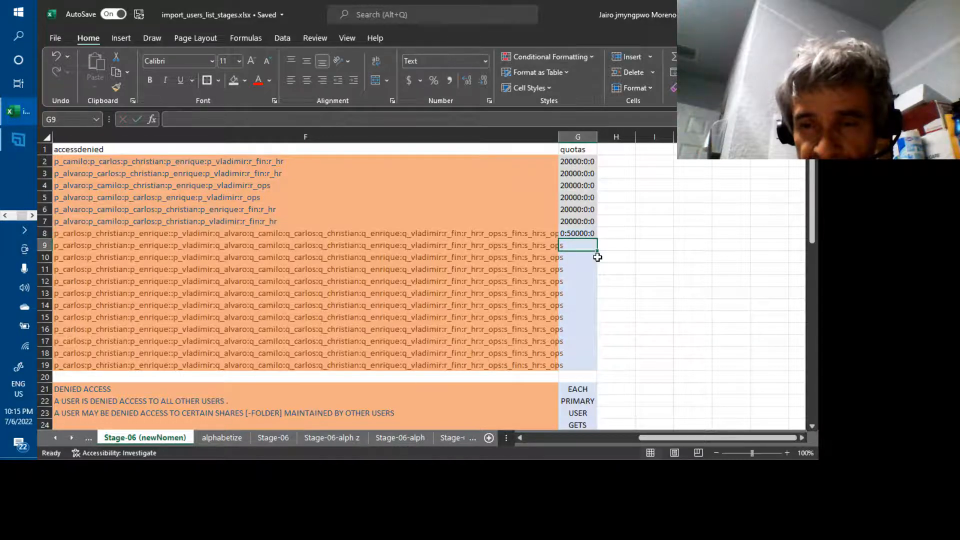
# Copy 0:50000:0 into G9 and fill it down through G19.
pyautogui.press('Up')
pyautogui.hotkey('ctrl', 'c')
pyautogui.press('Down')
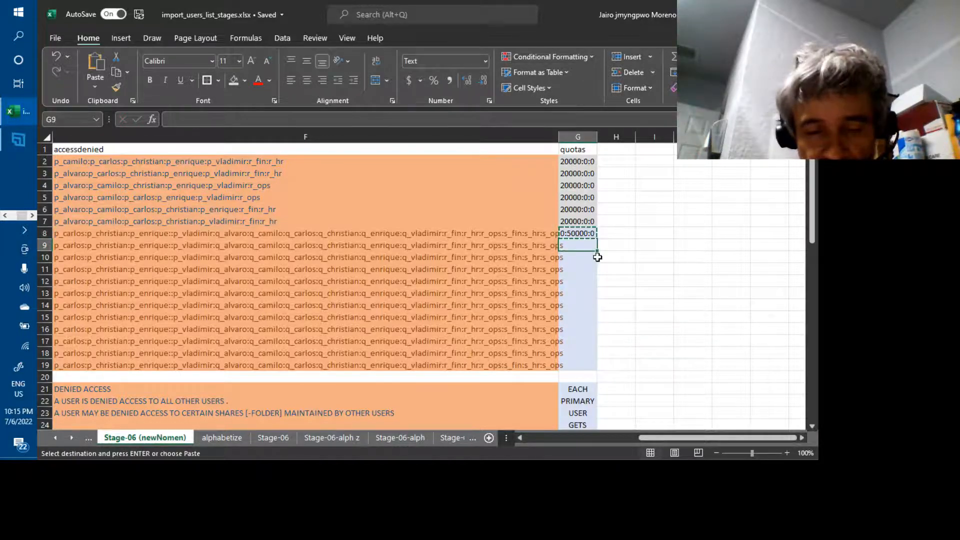
pyautogui.hotkey('ctrl', 'v')
pyautogui.press('Up')
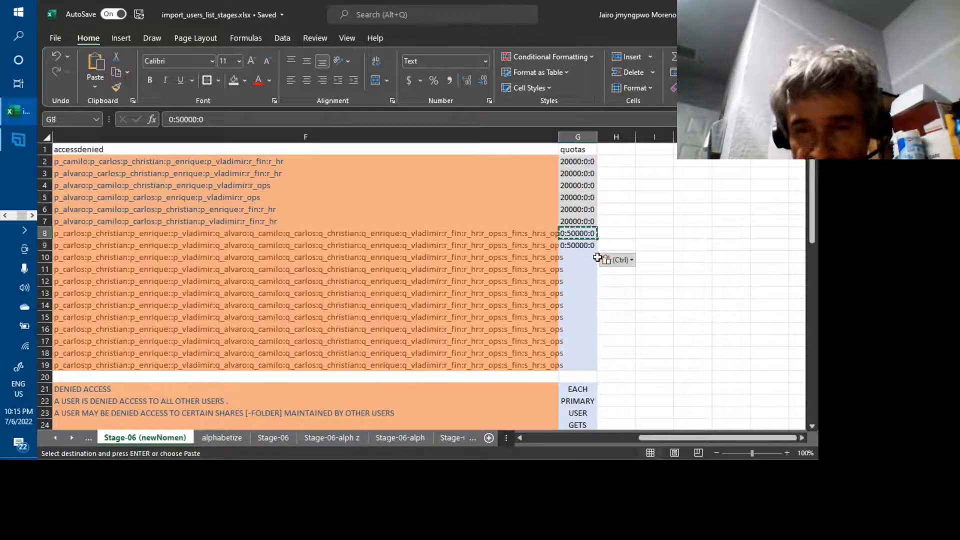
pyautogui.hotkey('shift', 'Down')
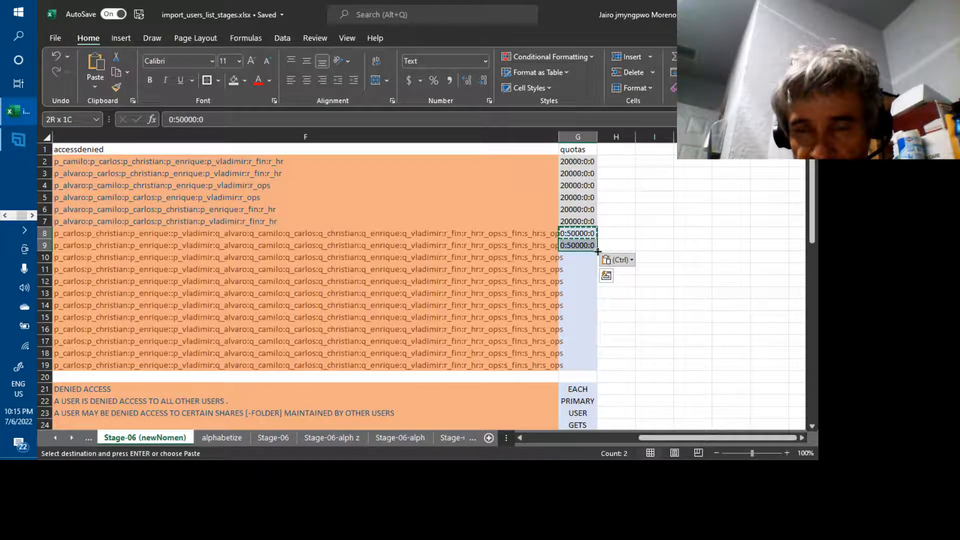
pyautogui.moveTo(597, 251); pyautogui.dragTo(593, 374)
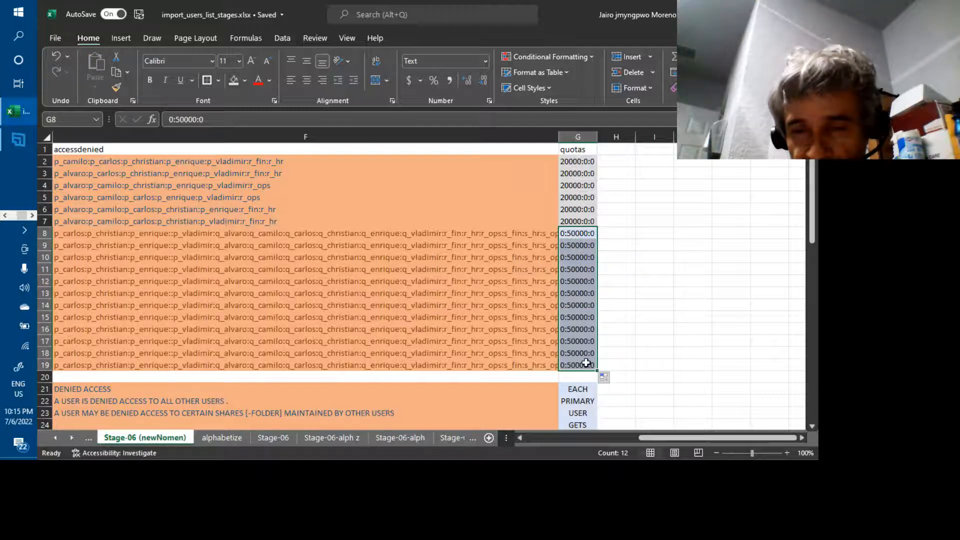
# Select the user rows A2:G19 including the quotas column.
pyautogui.click(587, 363)
pyautogui.hotkey('shift', 'Up')
pyautogui.hotkey('shift', 'Up')
pyautogui.hotkey('shift', 'Up')
pyautogui.hotkey('shift', 'Up')
pyautogui.hotkey('shift', 'Up')
pyautogui.hotkey('shift', 'Up')
pyautogui.hotkey('shift', 'Up')
pyautogui.hotkey('shift', 'Up')
pyautogui.hotkey('shift', 'Up')
pyautogui.hotkey('shift', 'Up')
pyautogui.hotkey('shift', 'Up')
pyautogui.hotkey('shift', 'Up')
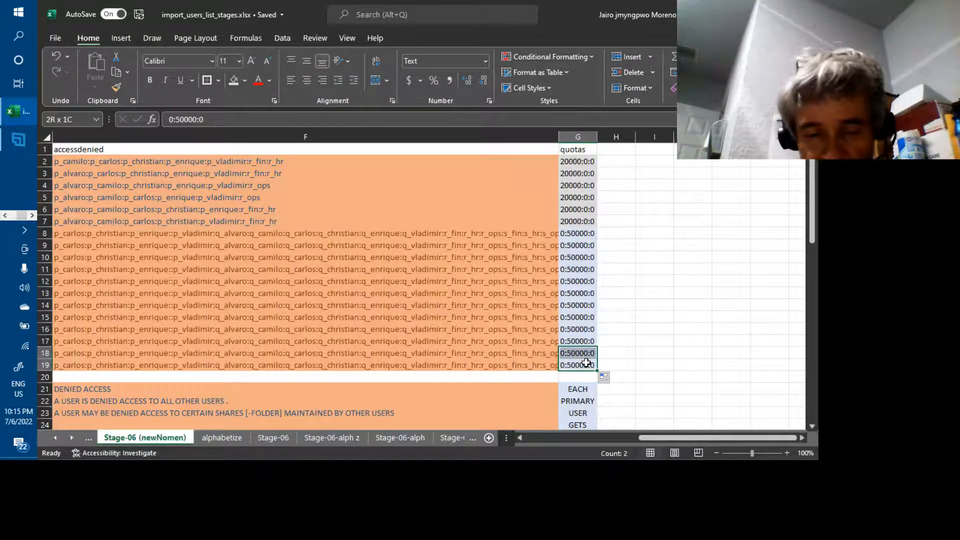
pyautogui.hotkey('shift', 'Up')
pyautogui.hotkey('shift', 'Up')
pyautogui.hotkey('shift', 'Up')
pyautogui.hotkey('shift', 'Up')
pyautogui.hotkey('shift', 'Up')
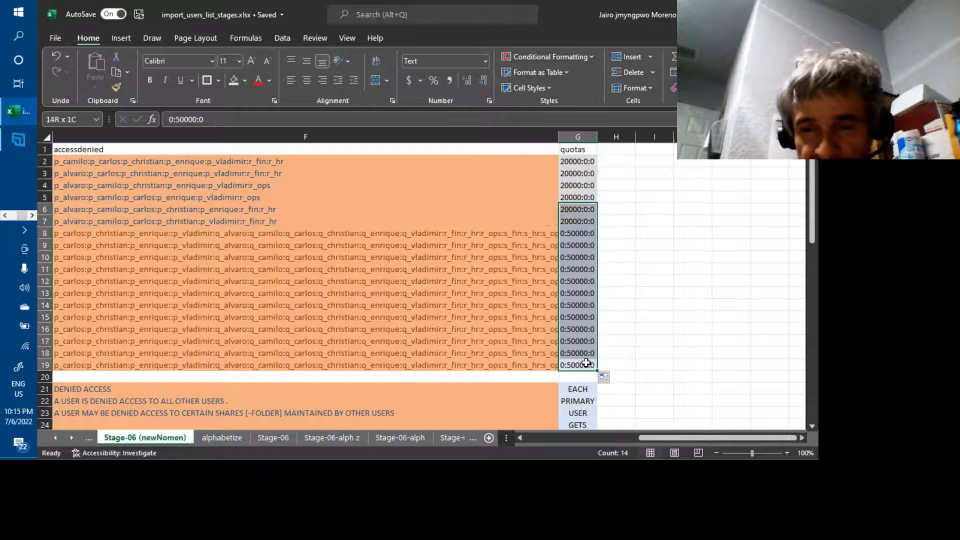
pyautogui.hotkey('shift', 'Left')
pyautogui.hotkey('shift', 'Left')
pyautogui.hotkey('shift', 'Left')
pyautogui.hotkey('shift', 'Left')
pyautogui.hotkey('shift', 'Left')
pyautogui.hotkey('shift', 'Left')
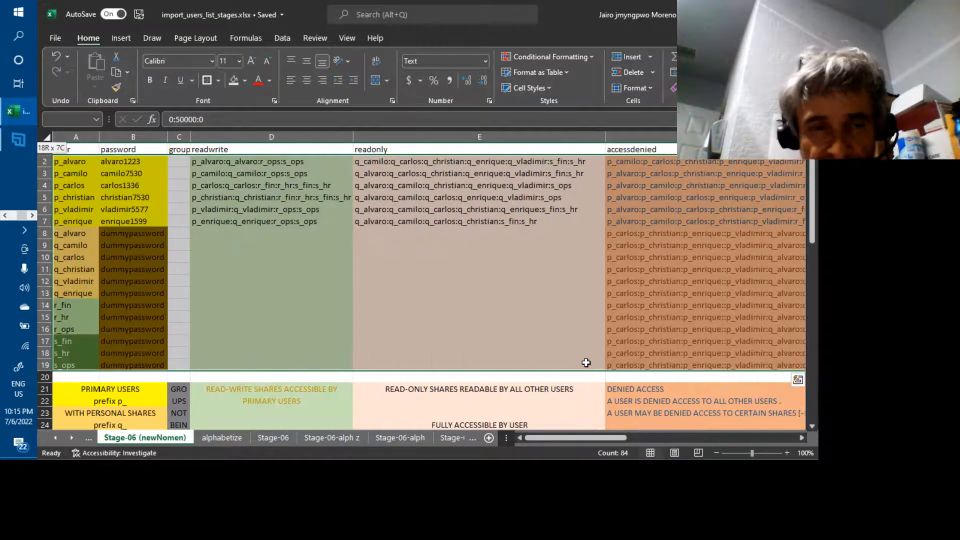
# Replace the Notepad import file's contents with the copied Excel rows 2–19.
pyautogui.hotkey('ctrl', 'c')
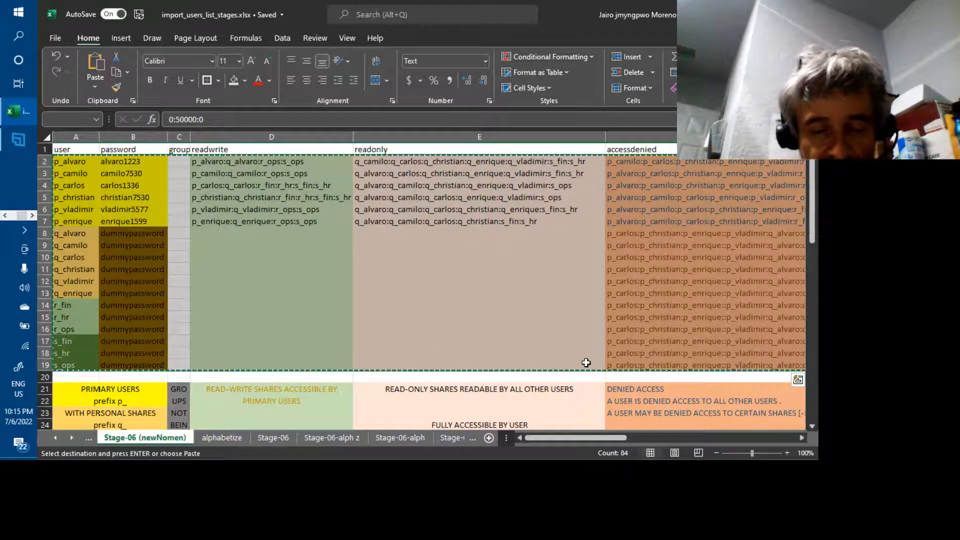
pyautogui.hotkey('alt', 'Tab')
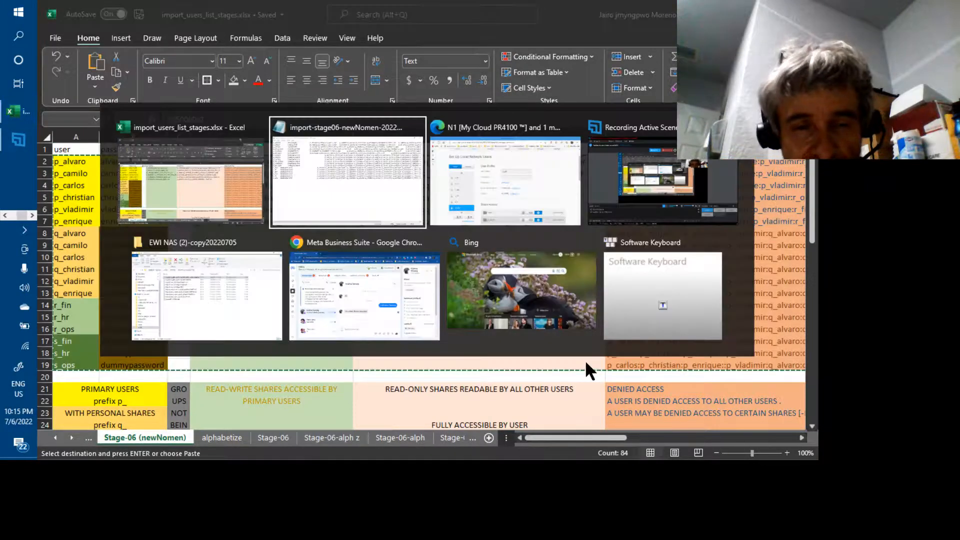
pyautogui.press('Tab')
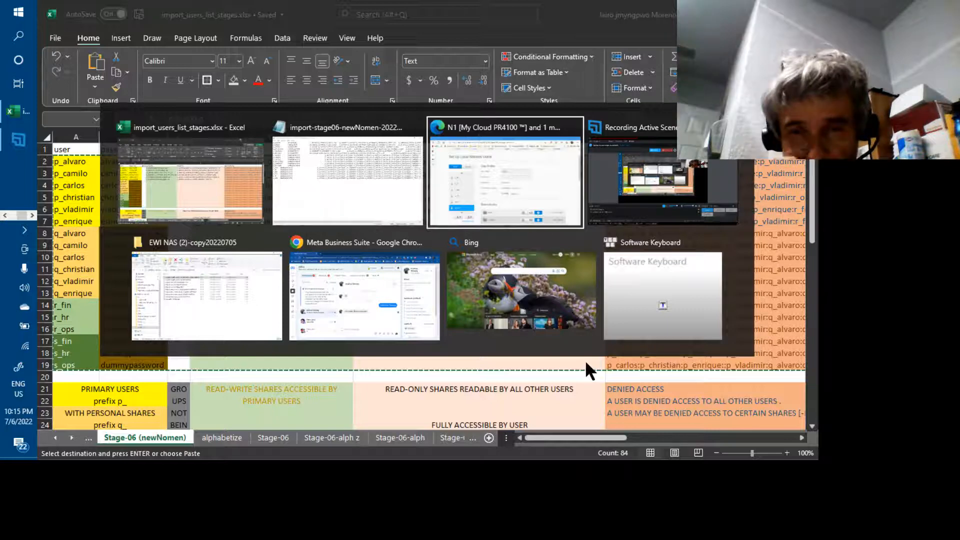
pyautogui.press('Tab')
pyautogui.press('Tab')
pyautogui.press('Tab')
pyautogui.press('Tab')
pyautogui.press('Tab')
pyautogui.press('Tab')
pyautogui.press('Tab')
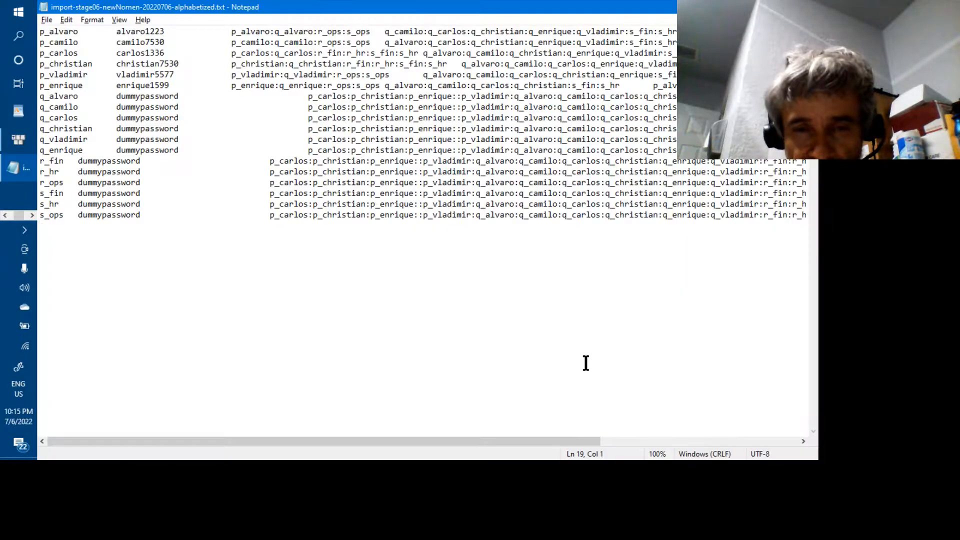
pyautogui.hotkey('ctrl', 'a')
pyautogui.hotkey('ctrl', 'v')
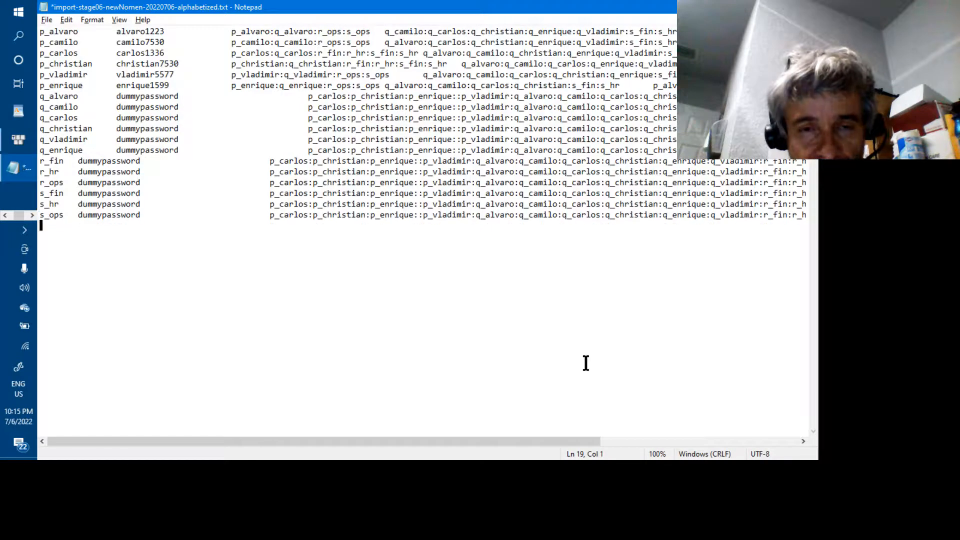
# Save the updated import file and return to the My Cloud dashboard.
pyautogui.click(607, 440)
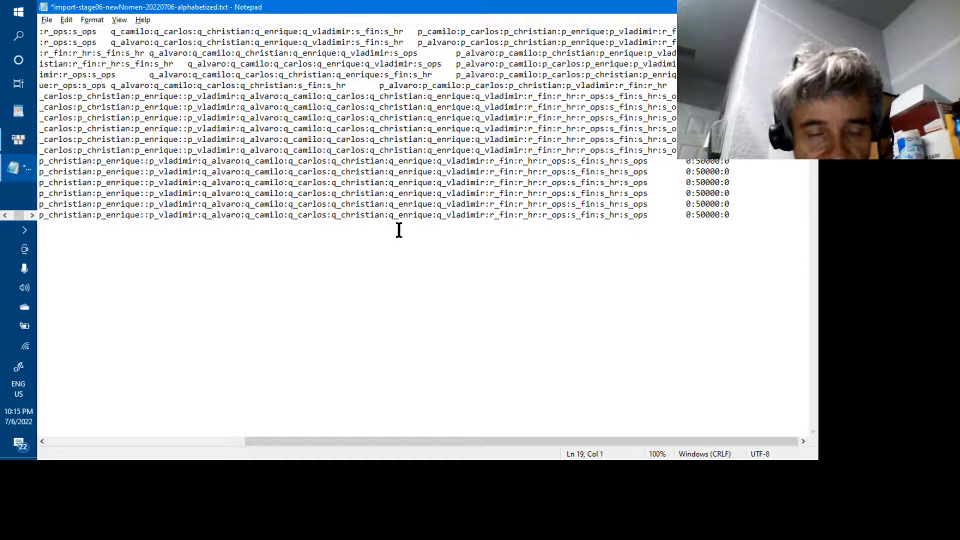
pyautogui.hotkey('ctrl', 's')
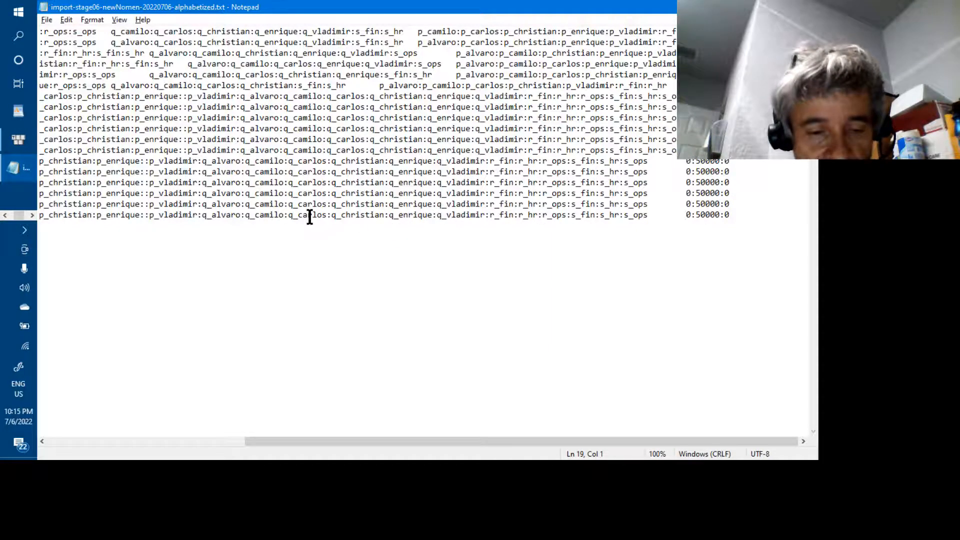
pyautogui.hotkey('alt', 'Tab')
pyautogui.hotkey('alt', 'Tab')
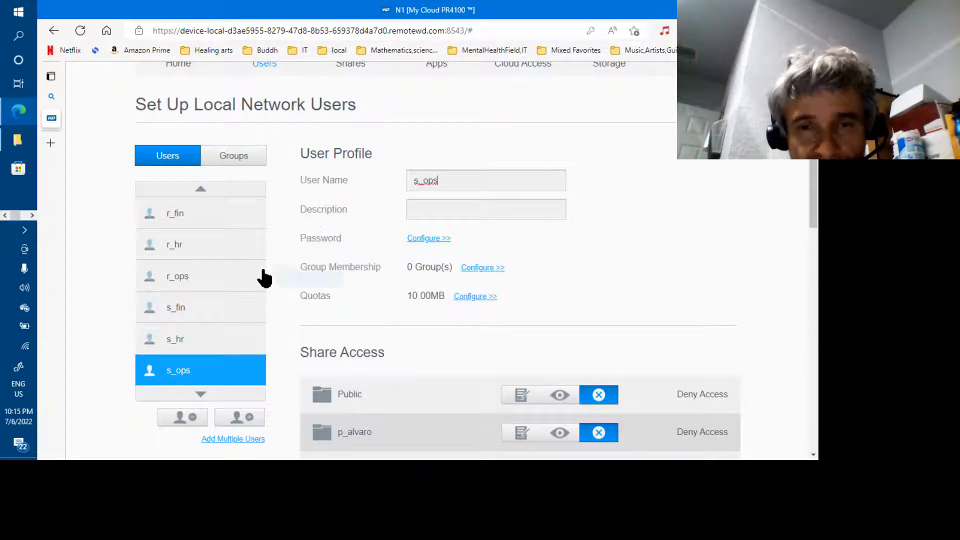
# Start a multiple-user import from import-stage06-newNomen-20220706-alphabetized.txt.
pyautogui.click(234, 440)
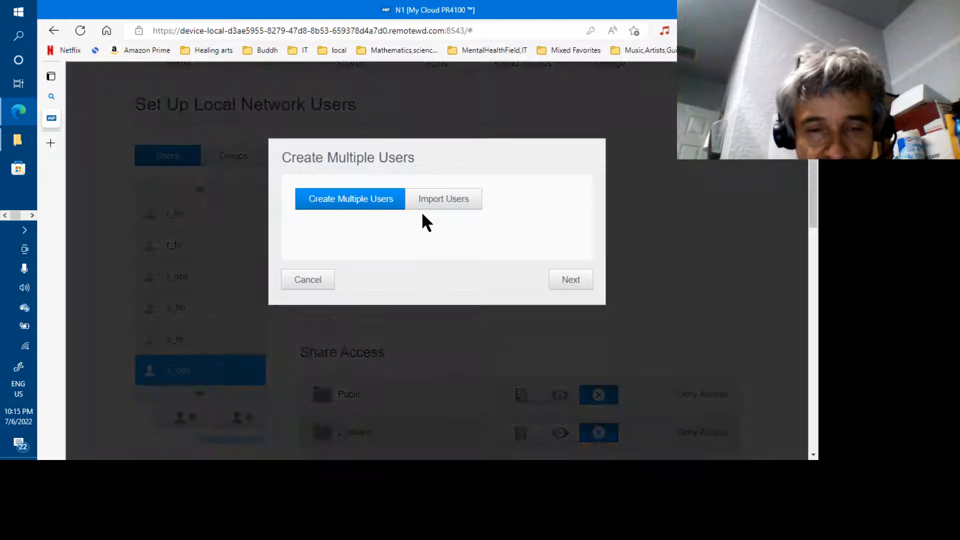
pyautogui.click(443, 206)
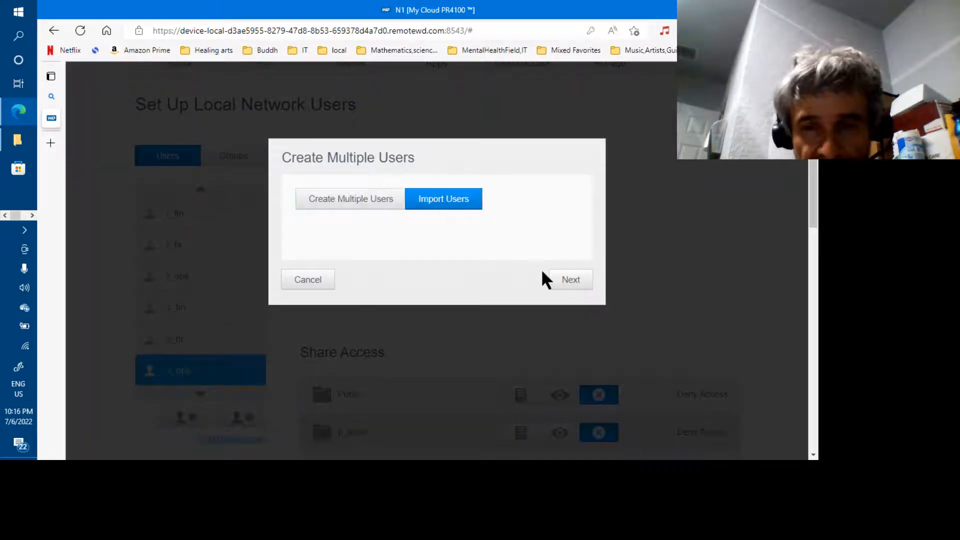
pyautogui.click(567, 281)
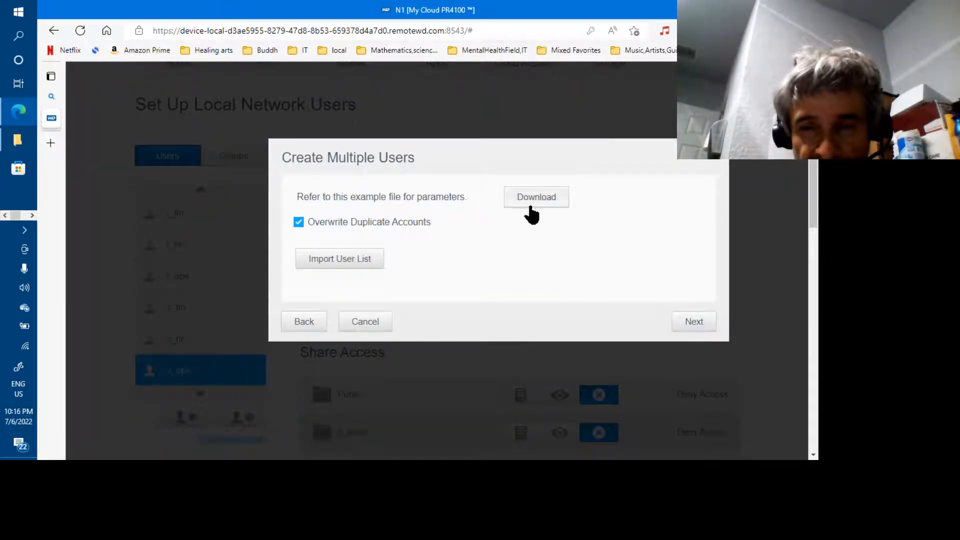
pyautogui.click(360, 259)
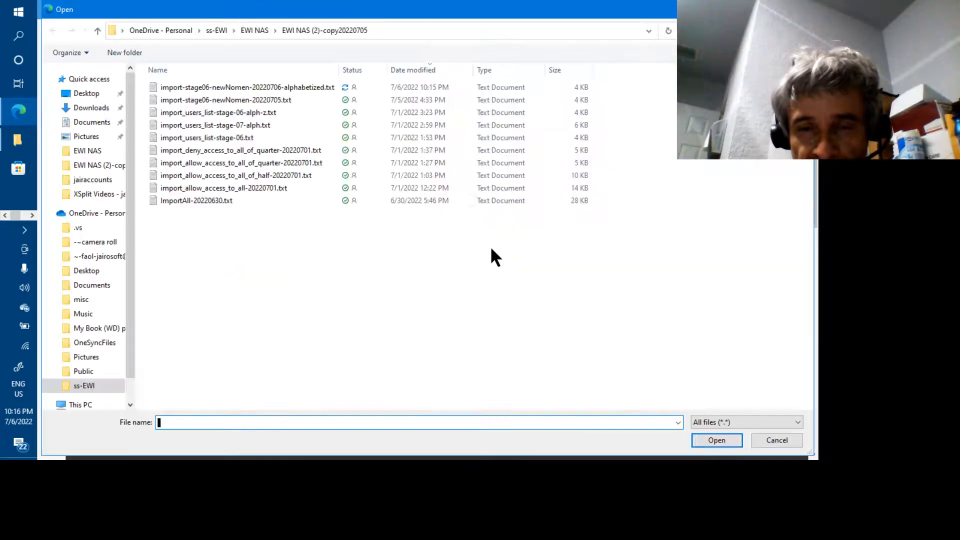
pyautogui.click(308, 89)
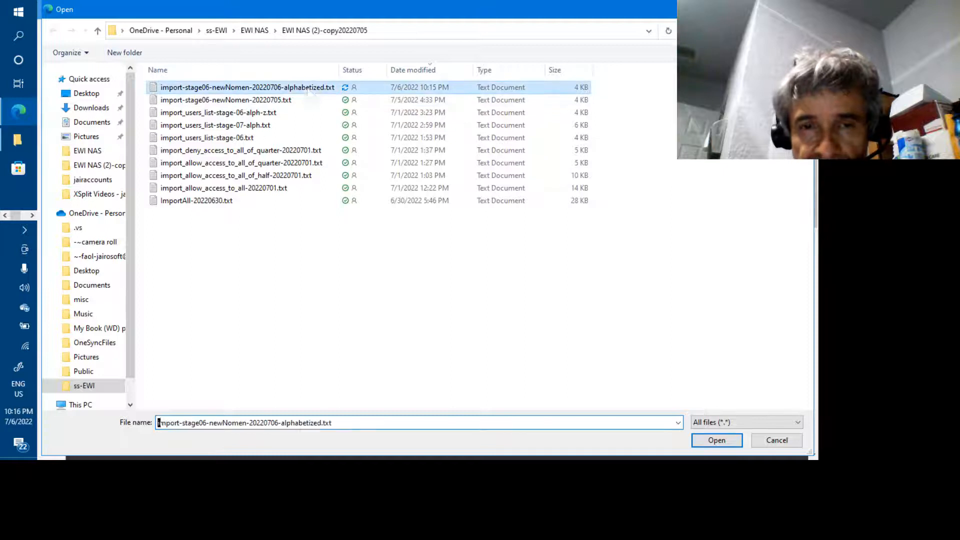
pyautogui.click(706, 441)
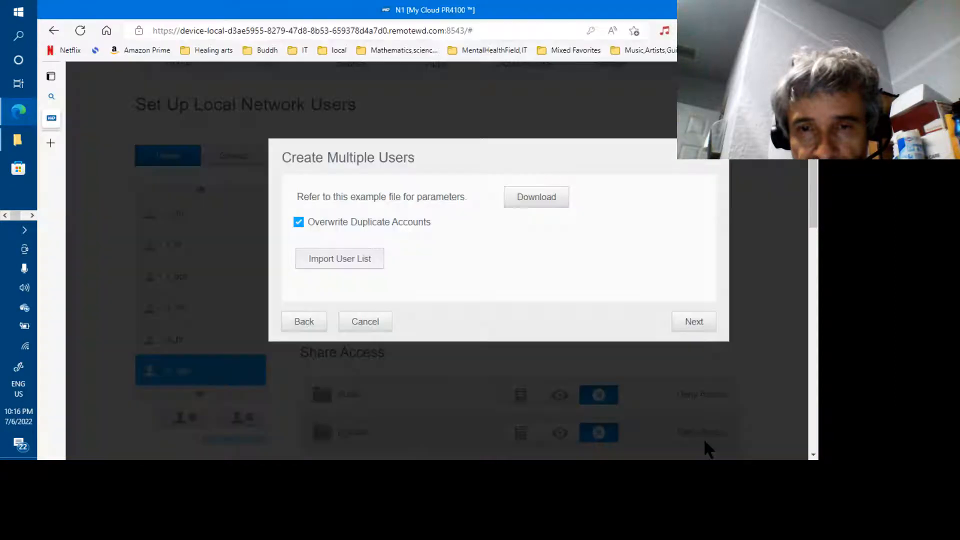
# Review q_alvaro's imported quota settings, then apply the import to create the users.
pyautogui.click(692, 331)
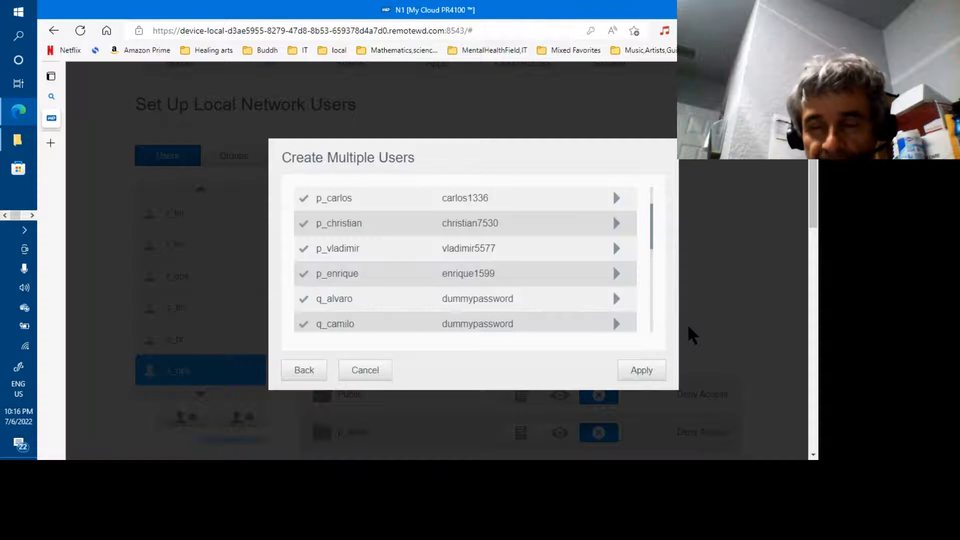
pyautogui.click(616, 298)
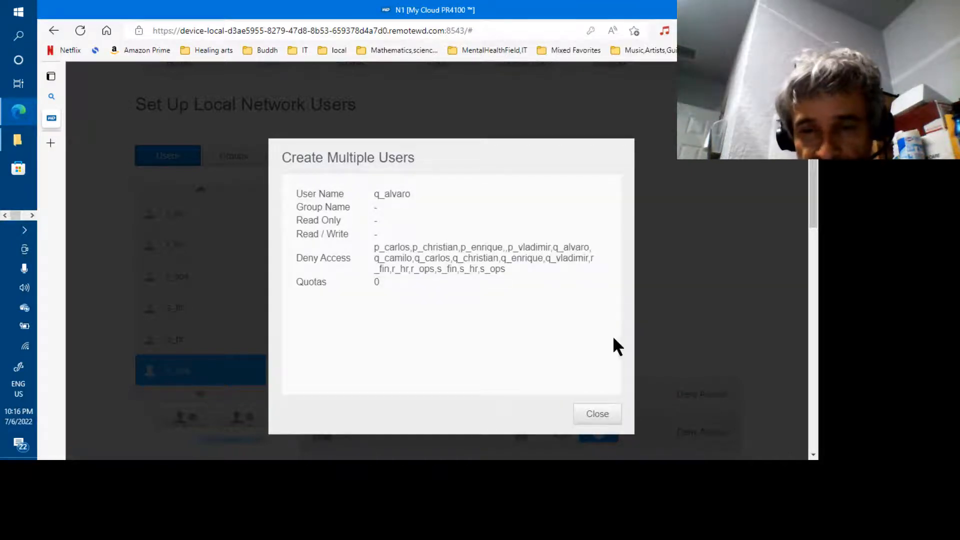
pyautogui.click(605, 415)
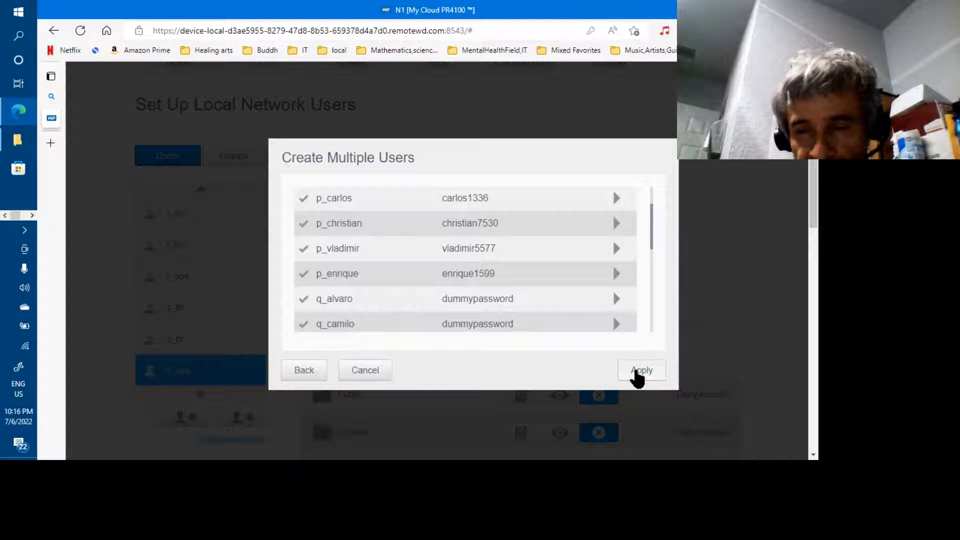
pyautogui.click(638, 374)
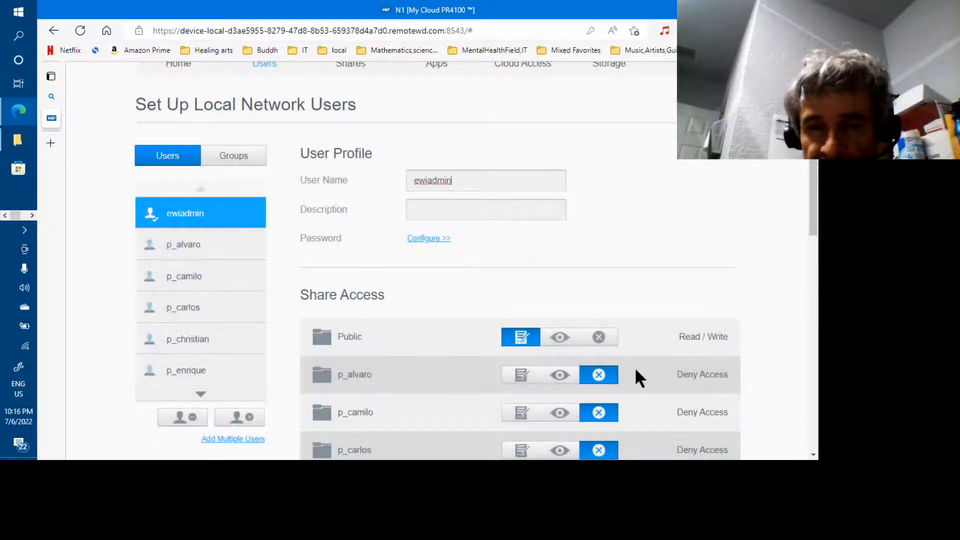
# Check that p_enrique has a 19.53GB quota and r_hr has No limit, then return to Notepad.
pyautogui.click(190, 370)
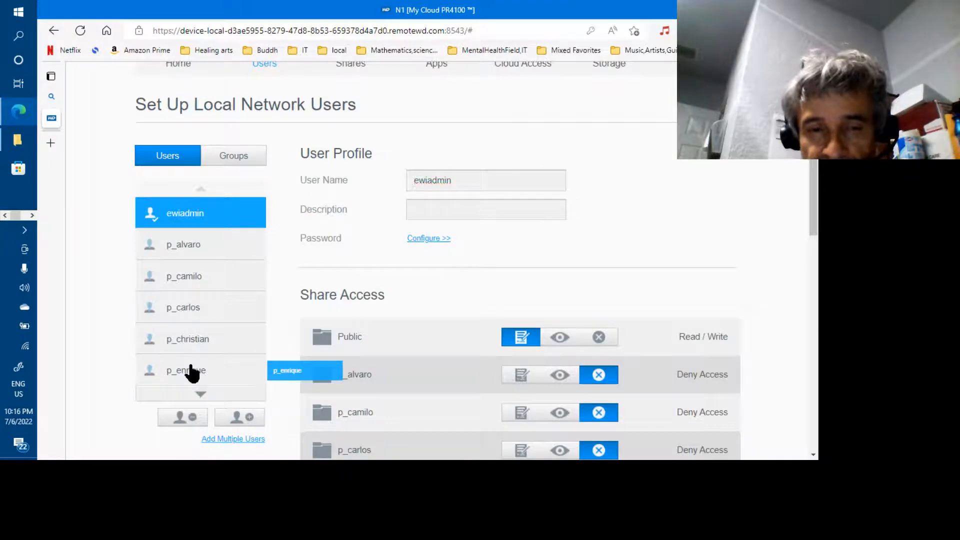
pyautogui.click(200, 395)
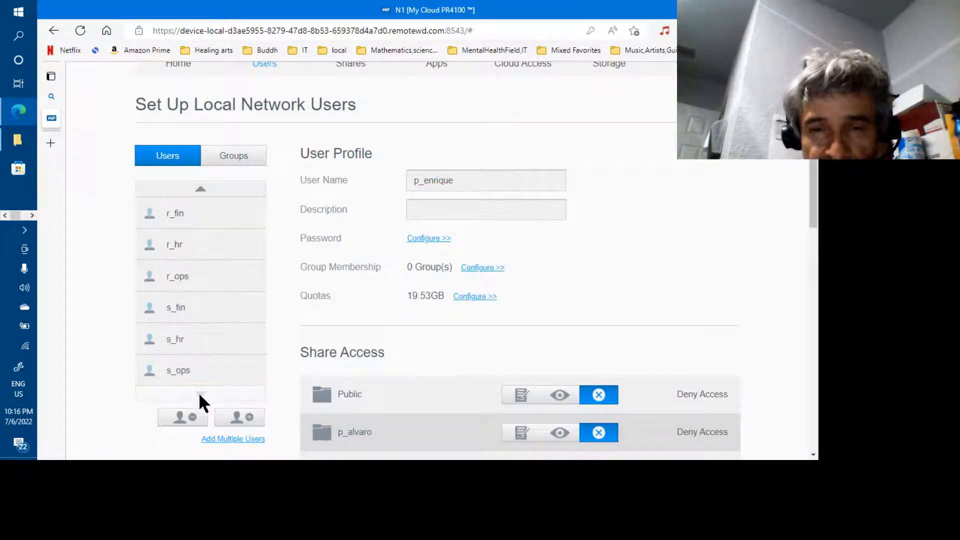
pyautogui.click(185, 320)
pyautogui.click(181, 251)
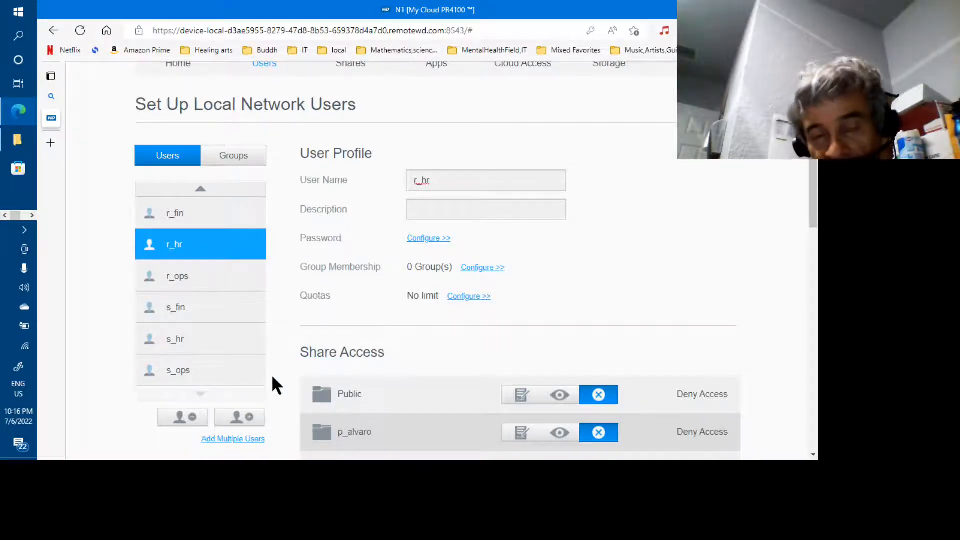
pyautogui.hotkey('alt', 'Tab')
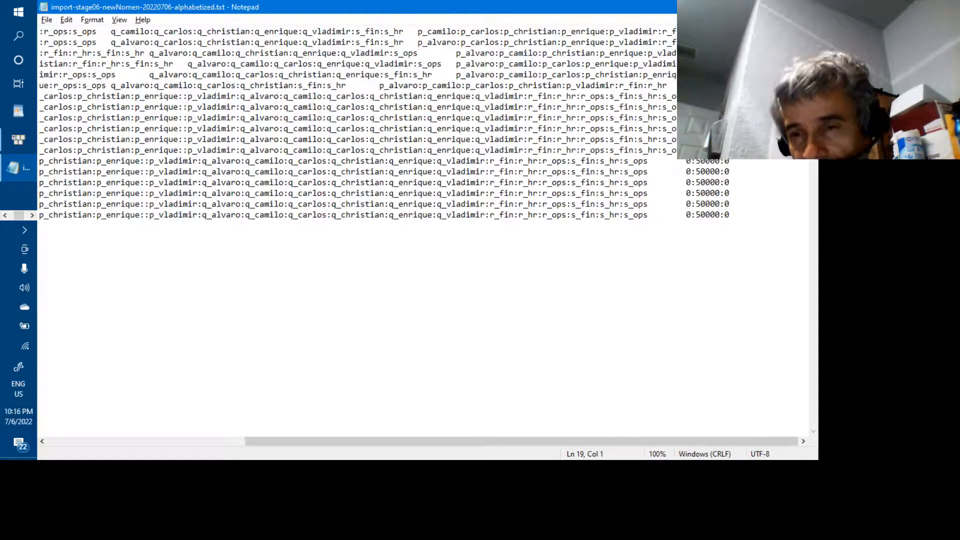
# In Excel, view the quotas column: 20000:0:0 for rows 2–7, 0:50000:0 from G8 down.
pyautogui.hotkey('alt', 'Tab')
pyautogui.hotkey('alt', 'Tab')
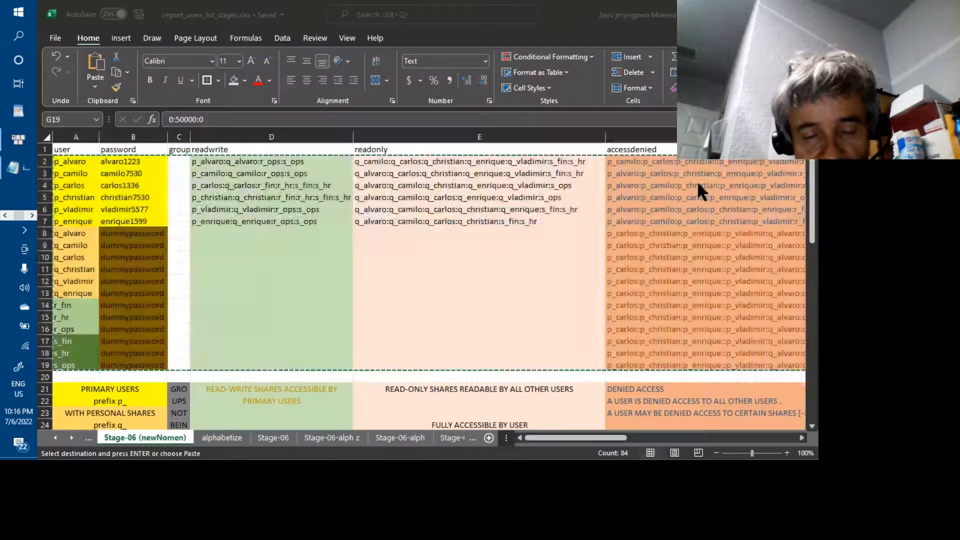
pyautogui.click(657, 437)
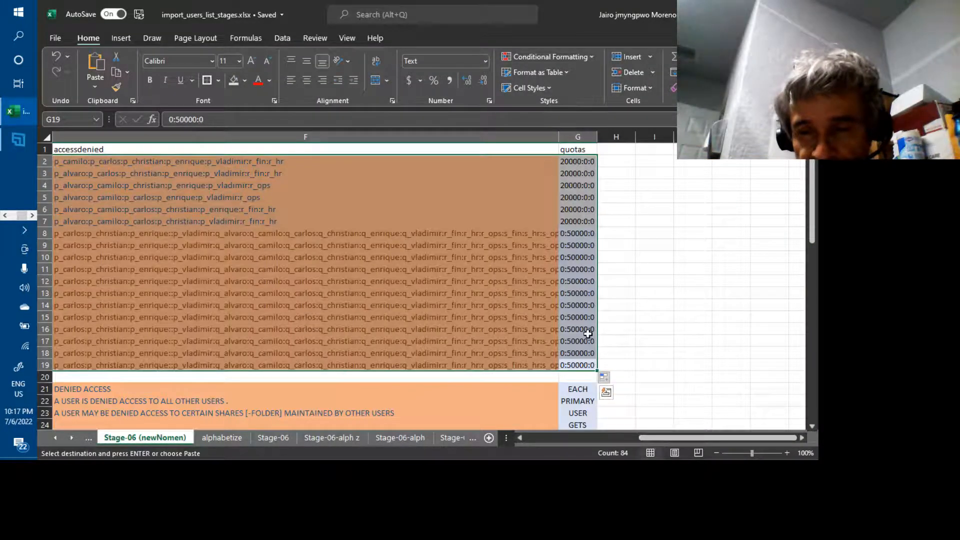
pyautogui.click(571, 234)
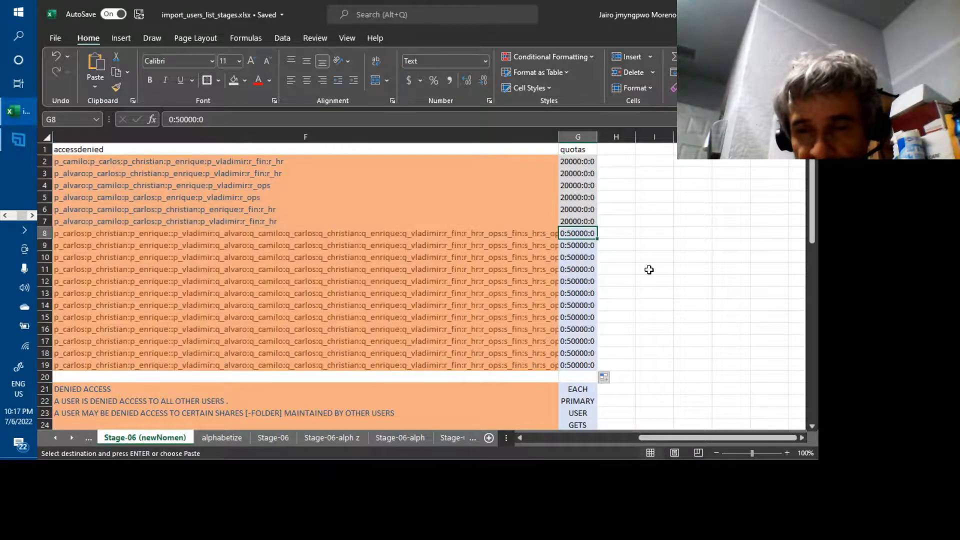
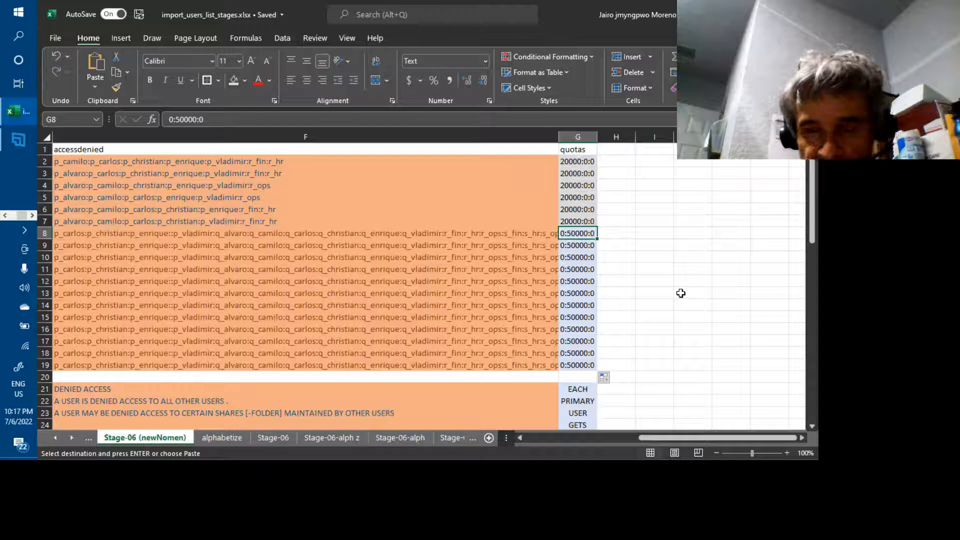
# Change G8's quota to 3:0:0 and fill it down the quota column to row 19.
pyautogui.press('BackSpace')
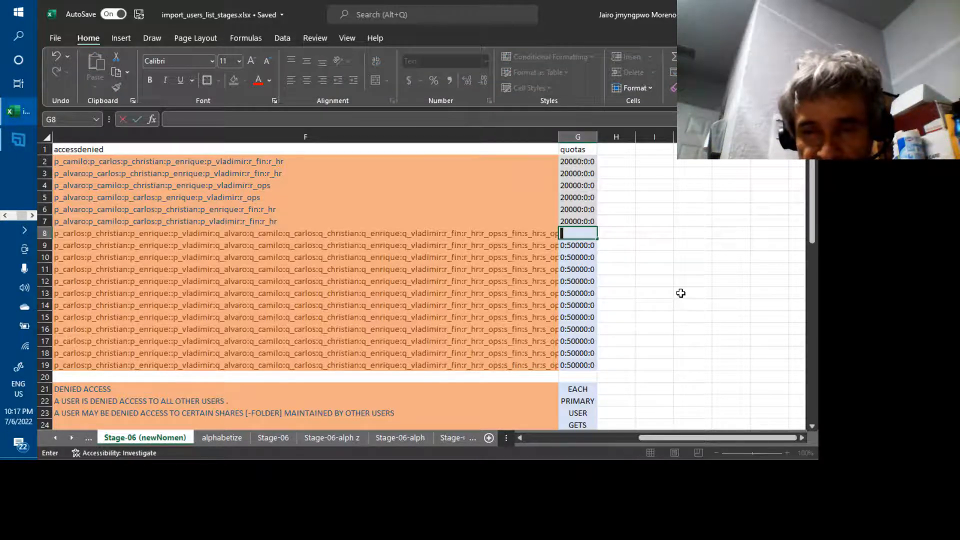
pyautogui.write('3:')
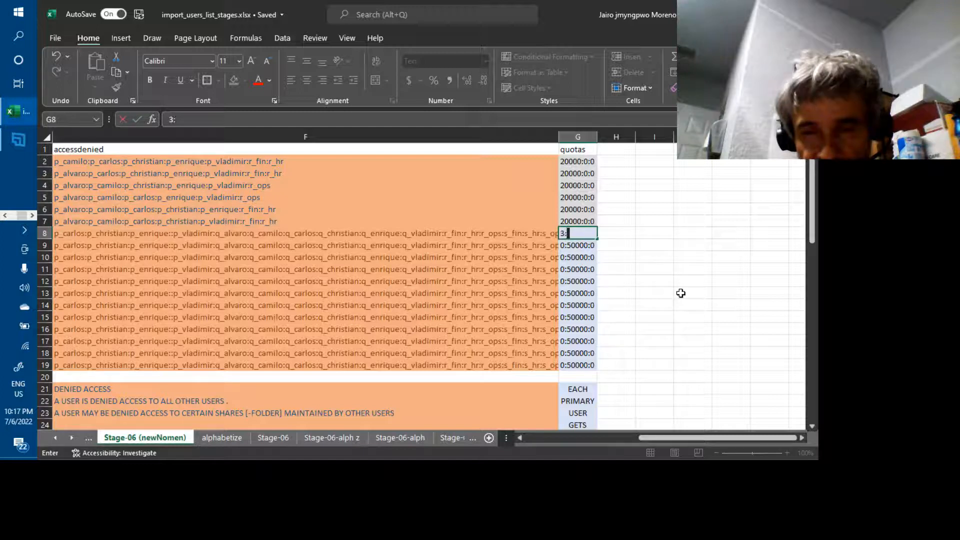
pyautogui.write('0:')
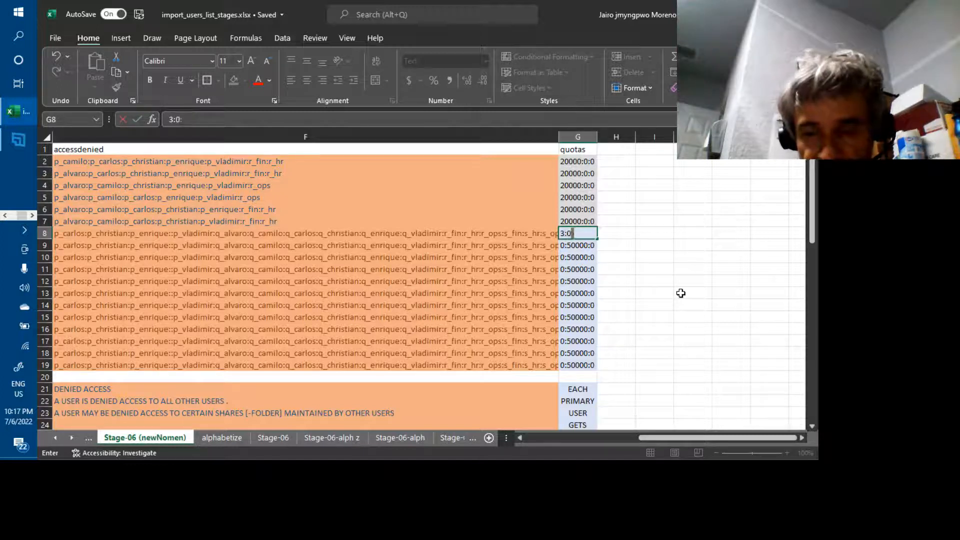
pyautogui.write('0')
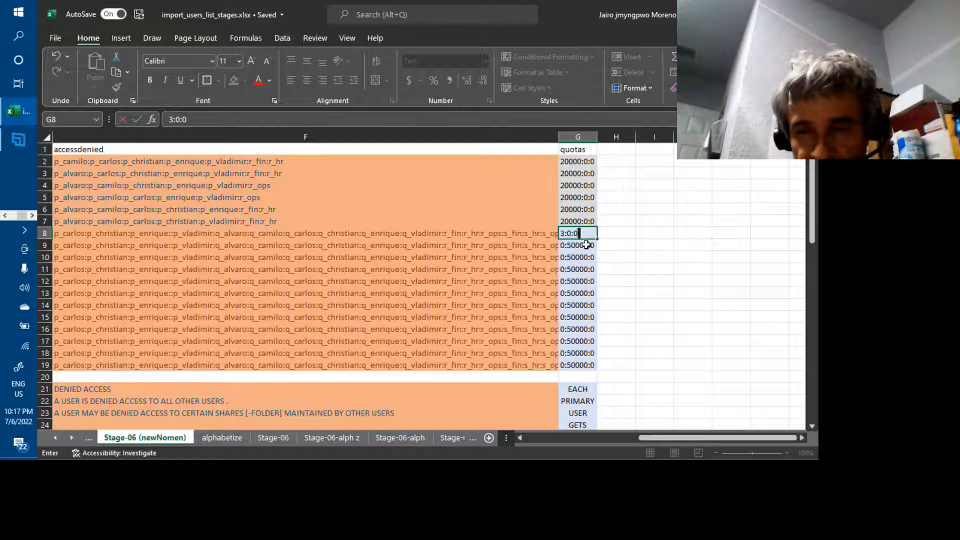
pyautogui.press('Return')
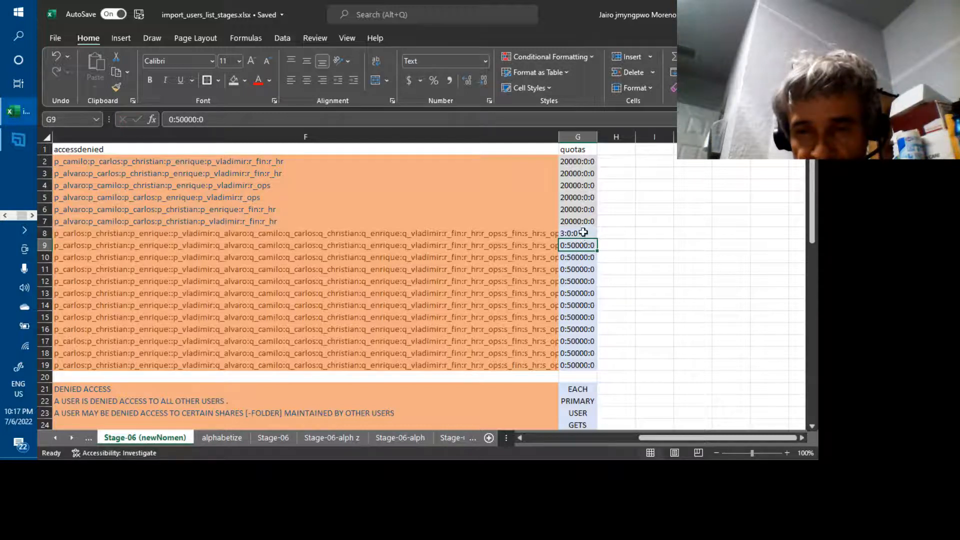
pyautogui.click(583, 235)
pyautogui.hotkey('ctrl', 'c')
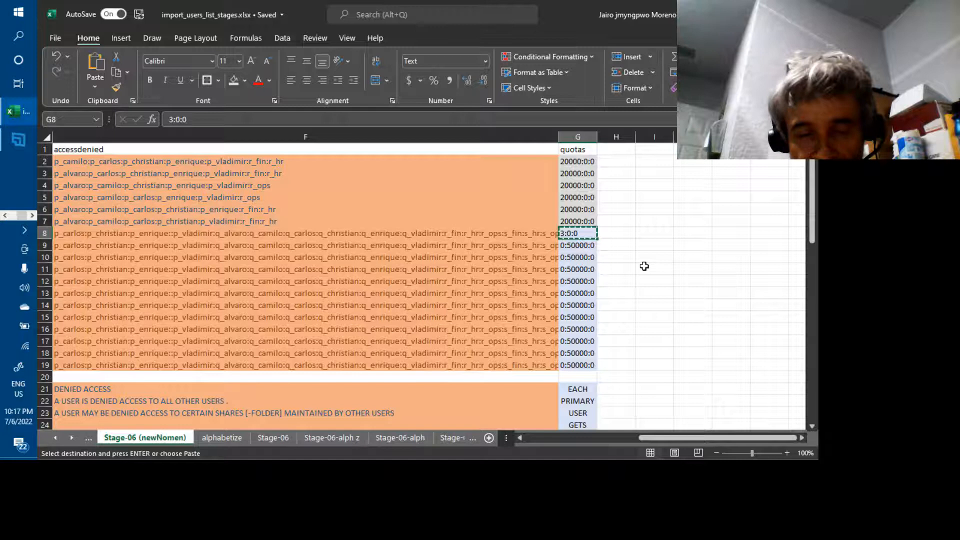
pyautogui.press('Down')
pyautogui.hotkey('ctrl', 'v')
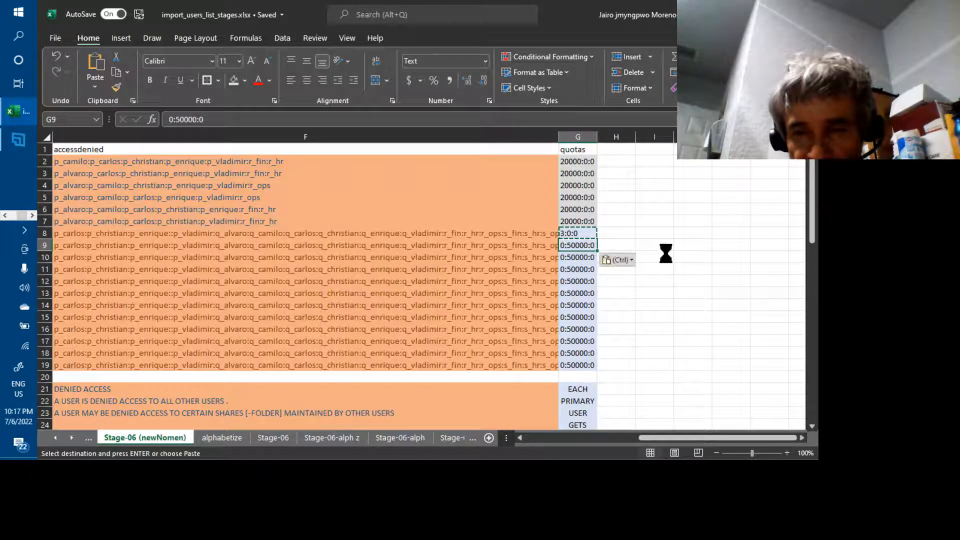
pyautogui.click(619, 239)
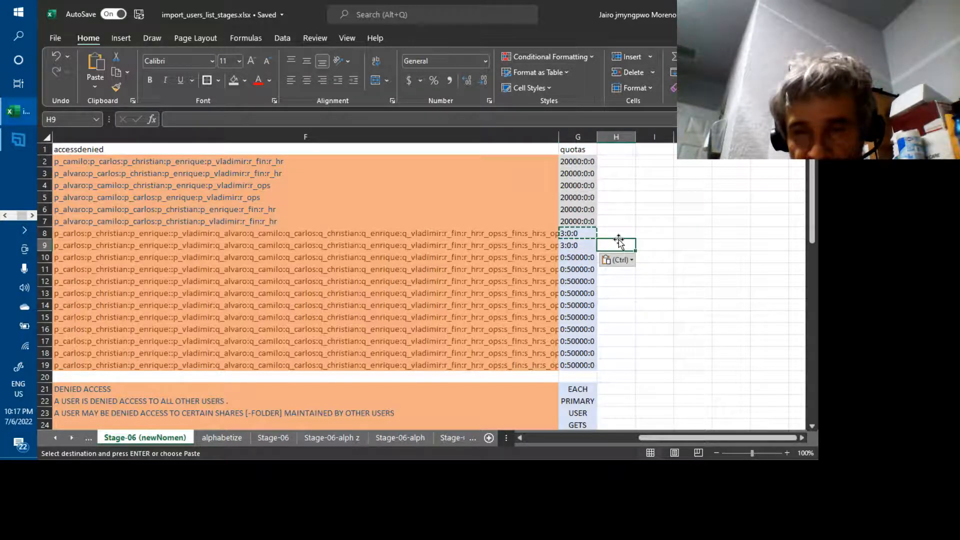
pyautogui.click(589, 235)
pyautogui.moveTo(588, 235); pyautogui.dragTo(593, 366)
pyautogui.click(656, 342)
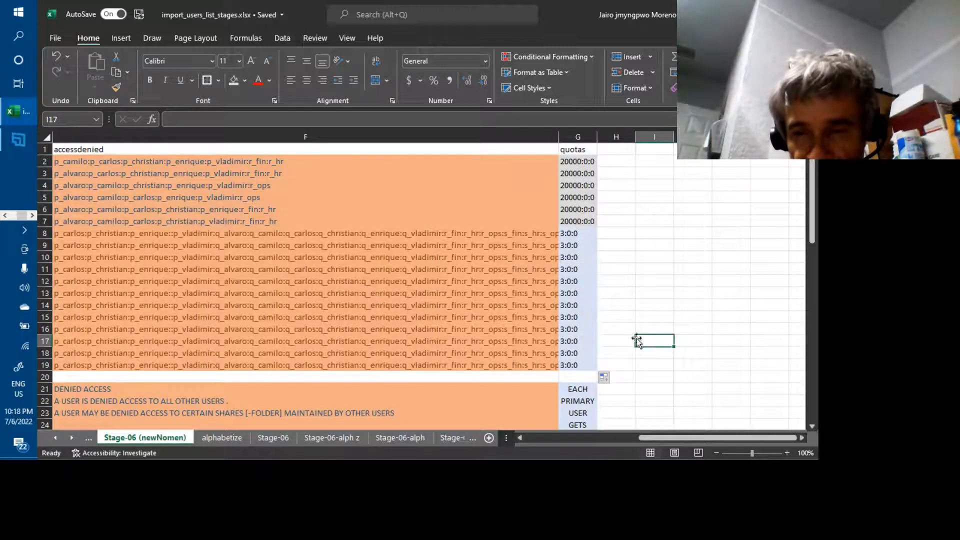
# Select the user rows 2–19 across columns A–G and copy them.
pyautogui.click(584, 363)
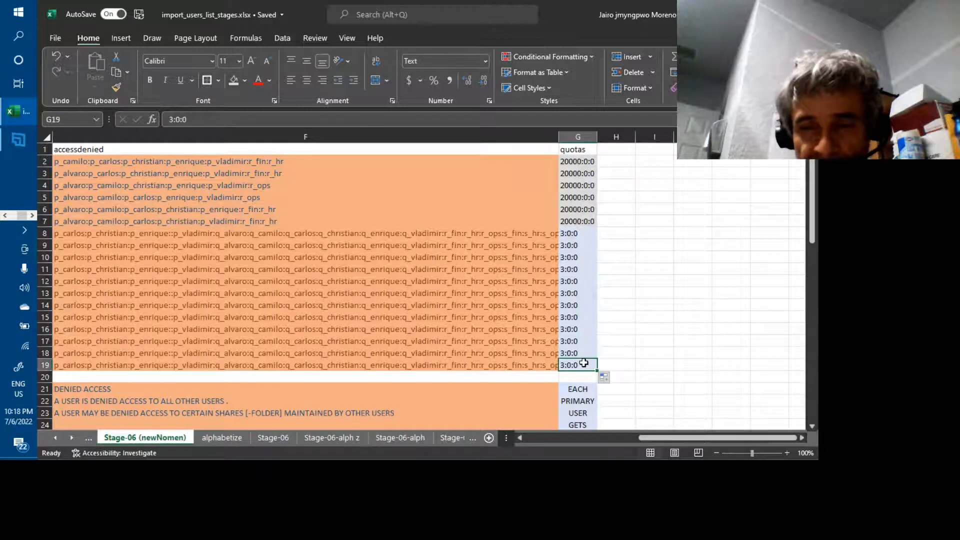
pyautogui.hotkey('shift', 'Up')
pyautogui.hotkey('shift', 'Up')
pyautogui.hotkey('shift', 'Up')
pyautogui.hotkey('shift', 'Up')
pyautogui.hotkey('shift', 'Up')
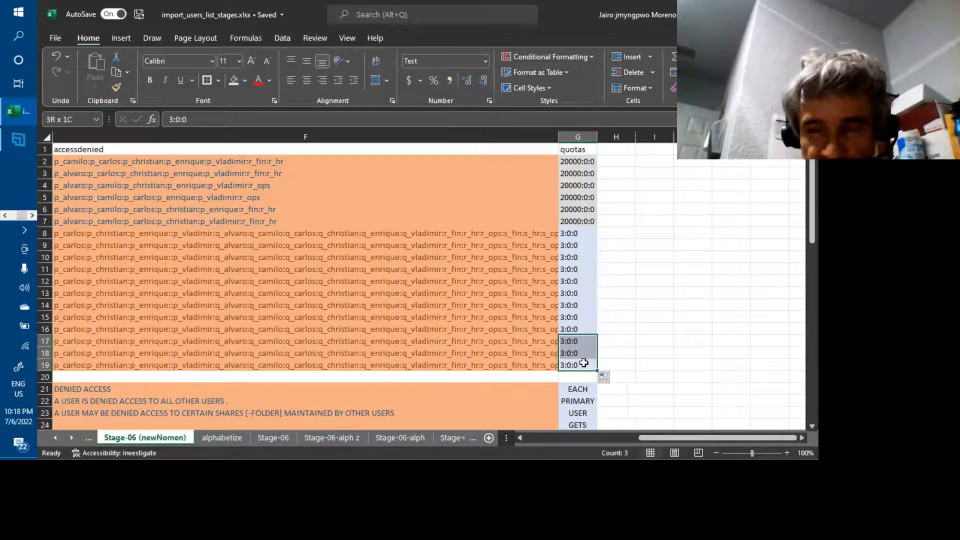
pyautogui.hotkey('shift', 'Up')
pyautogui.hotkey('shift', 'Up')
pyautogui.hotkey('shift', 'Up')
pyautogui.hotkey('shift', 'Up')
pyautogui.hotkey('shift', 'Up')
pyautogui.hotkey('shift', 'Up')
pyautogui.hotkey('shift', 'Up')
pyautogui.hotkey('shift', 'Up')
pyautogui.hotkey('shift', 'Up')
pyautogui.hotkey('shift', 'Up')
pyautogui.hotkey('shift', 'Up')
pyautogui.hotkey('shift', 'Up')
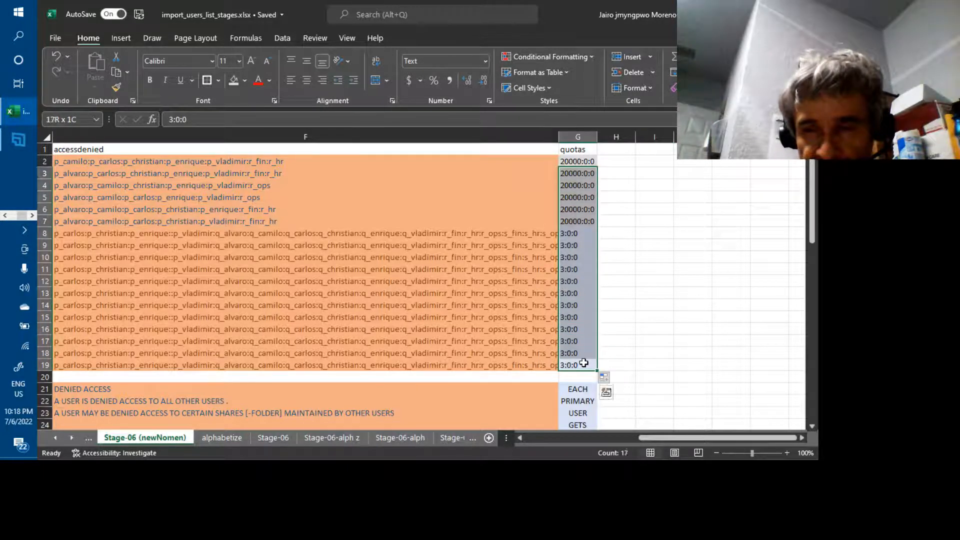
pyautogui.hotkey('ctrl', 'd')
pyautogui.hotkey('ctrl', 'shift', 'Left')
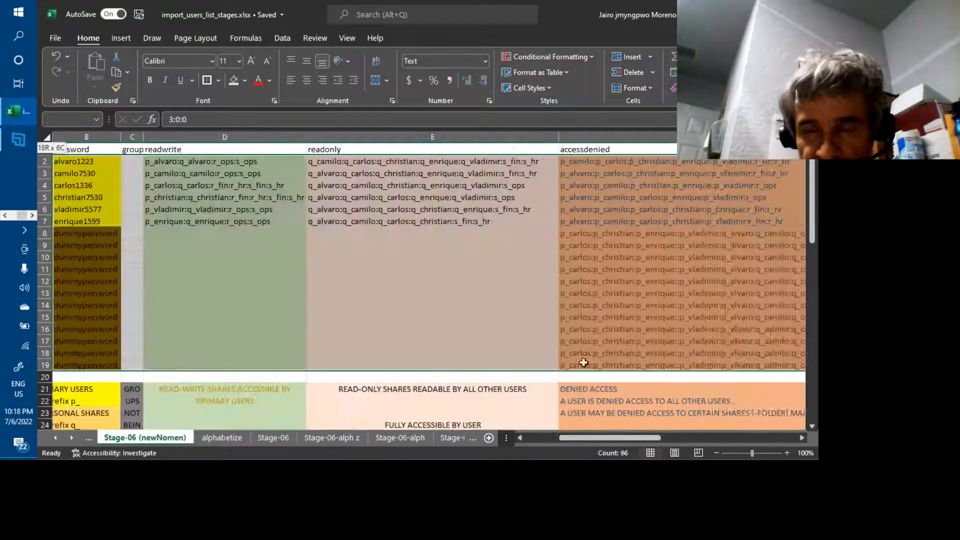
pyautogui.hotkey('ctrl', 'c')
# Replace all text in the Notepad import file with the copied user rows and save it.
pyautogui.hotkey('alt', 'Tab')
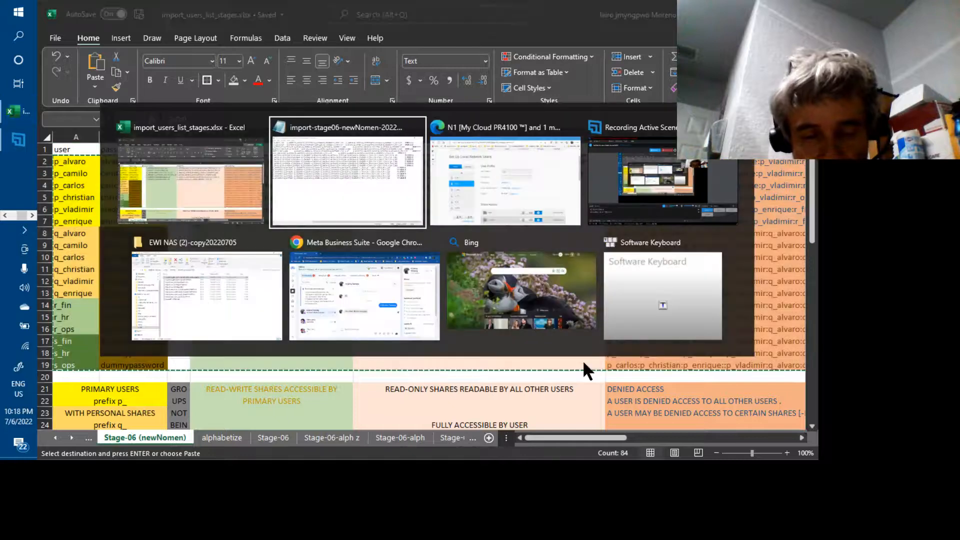
pyautogui.hotkey('ctrl', 'a')
pyautogui.hotkey('ctrl', 'v')
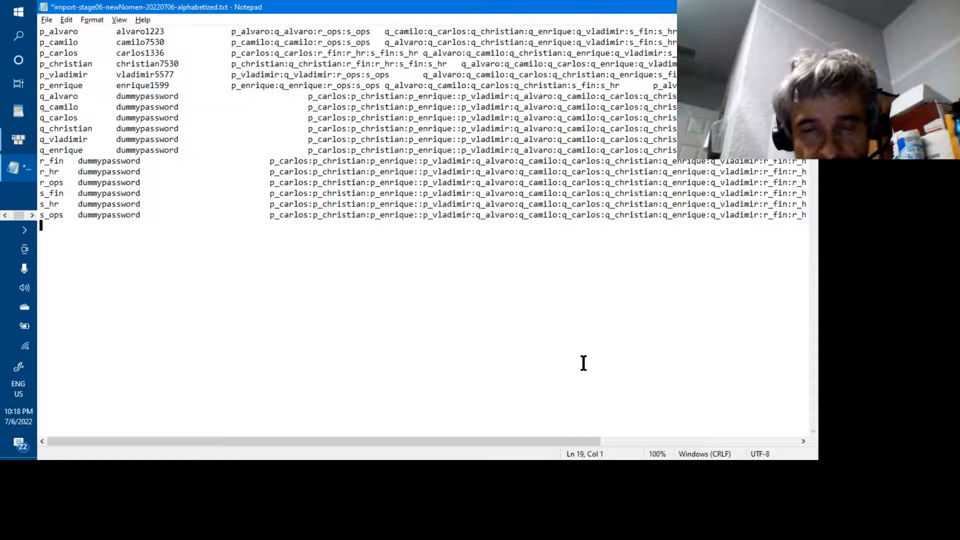
pyautogui.hotkey('ctrl', 's')
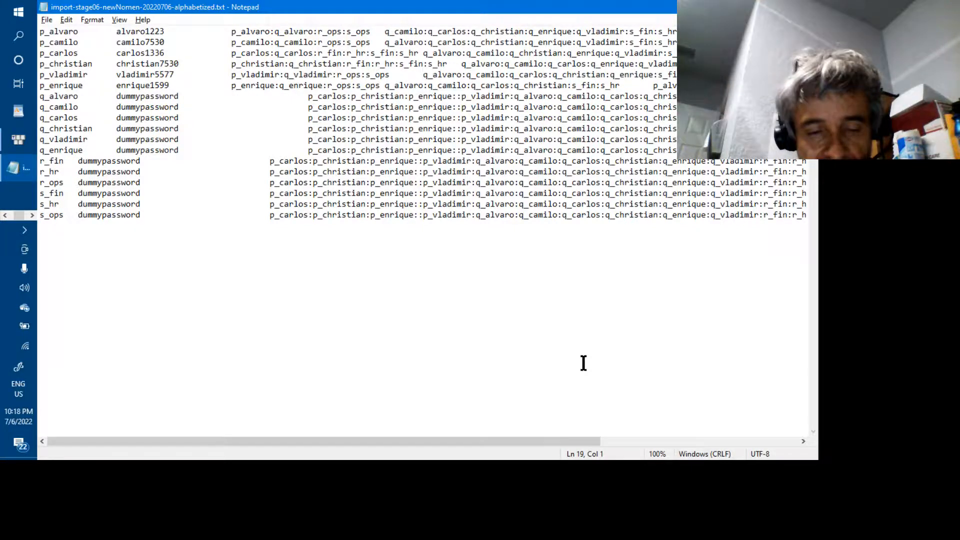
pyautogui.hotkey('alt', 'Tab')
pyautogui.hotkey('alt', 'Tab')
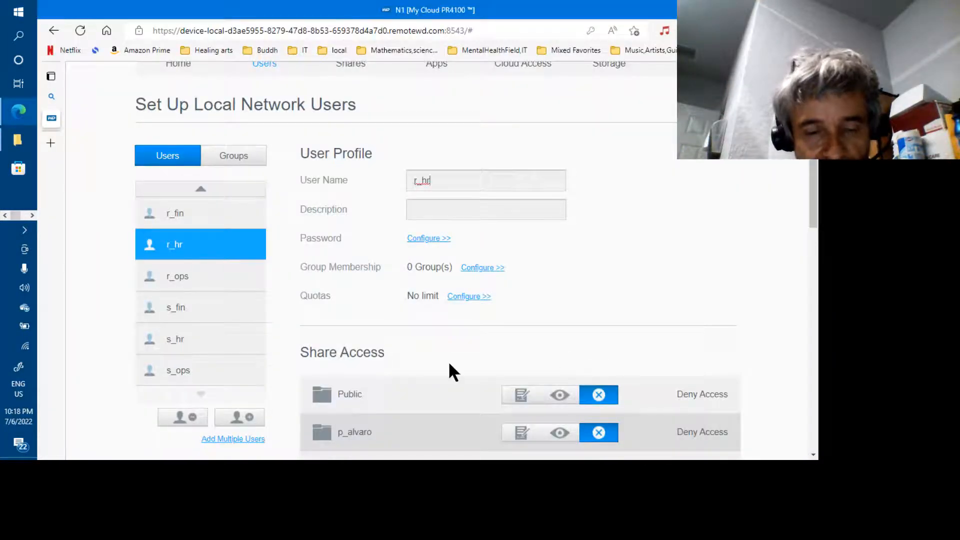
# Start an Import Users job using import-stage06-newNomen-20220706-alphabetized.txt.
pyautogui.click(235, 439)
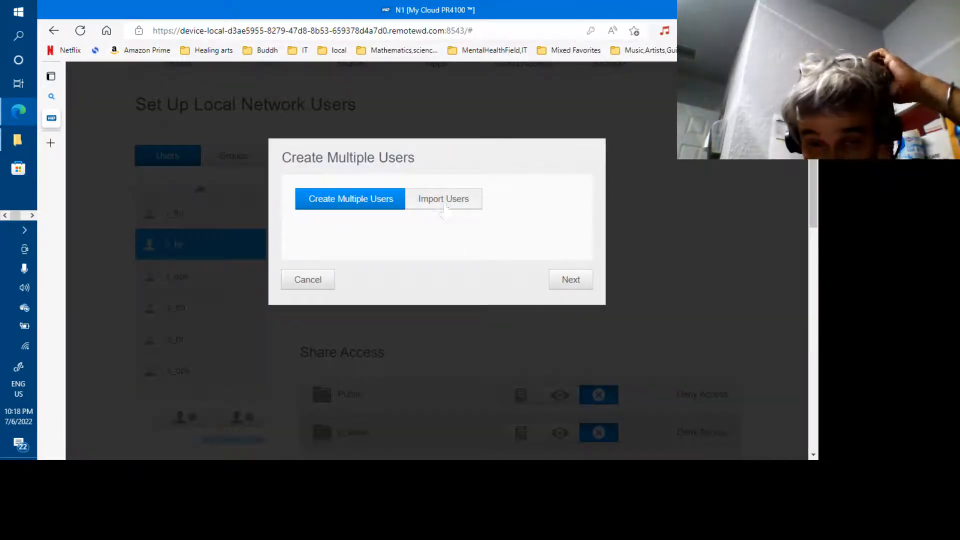
pyautogui.click(445, 205)
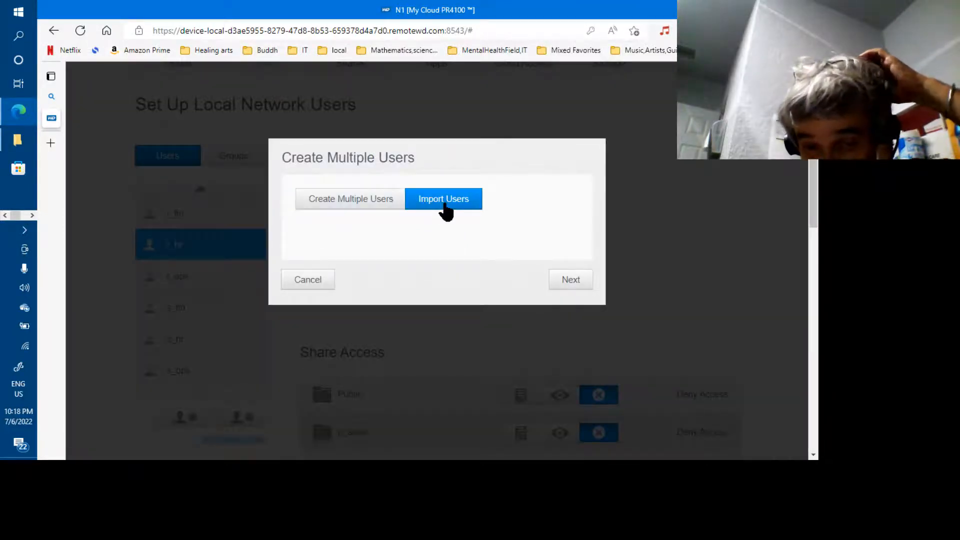
pyautogui.click(564, 279)
pyautogui.click(351, 256)
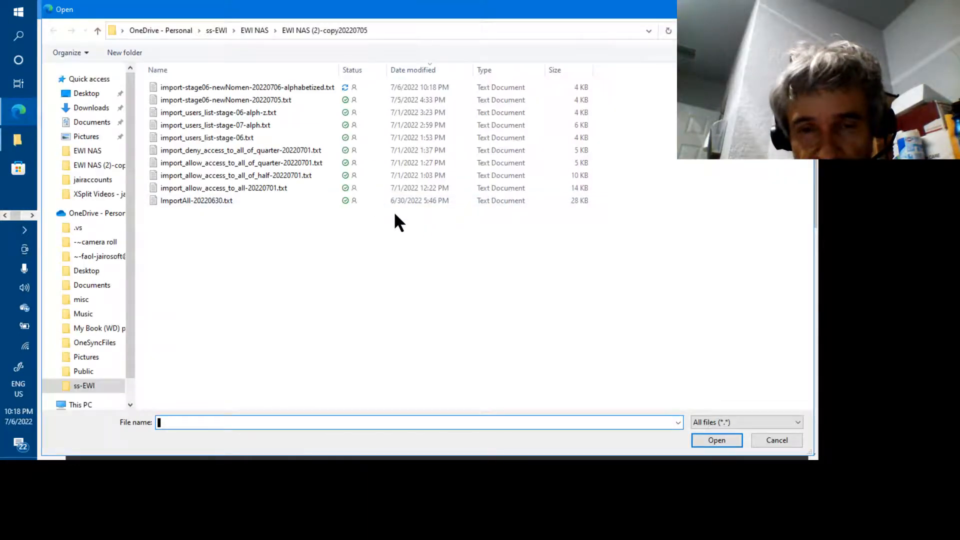
pyautogui.click(306, 87)
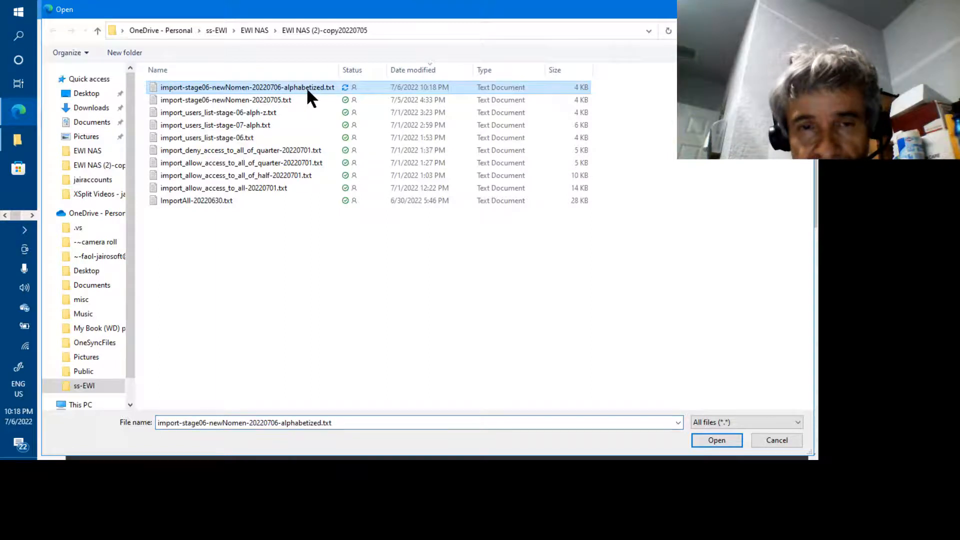
pyautogui.click(706, 439)
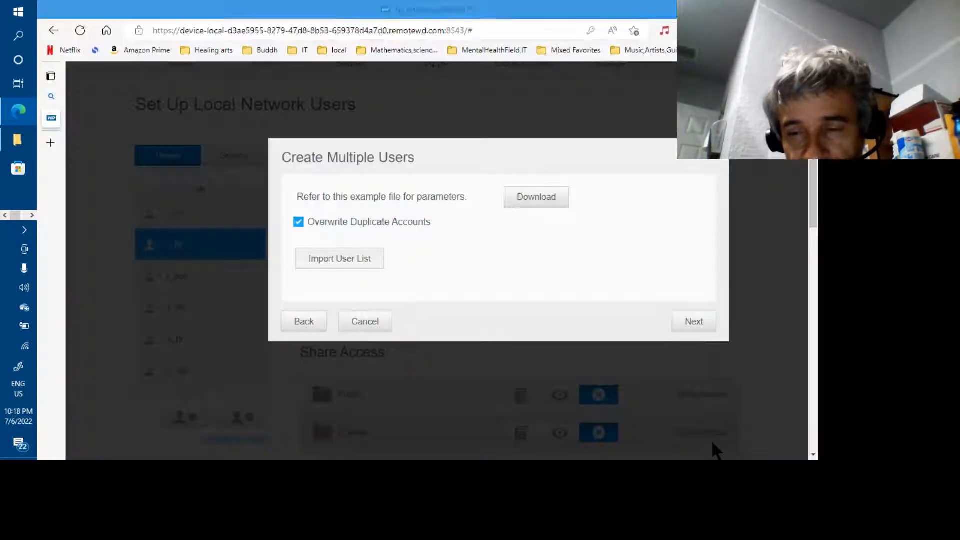
# Review q_camilo's imported permissions and quota, then apply the import.
pyautogui.click(686, 341)
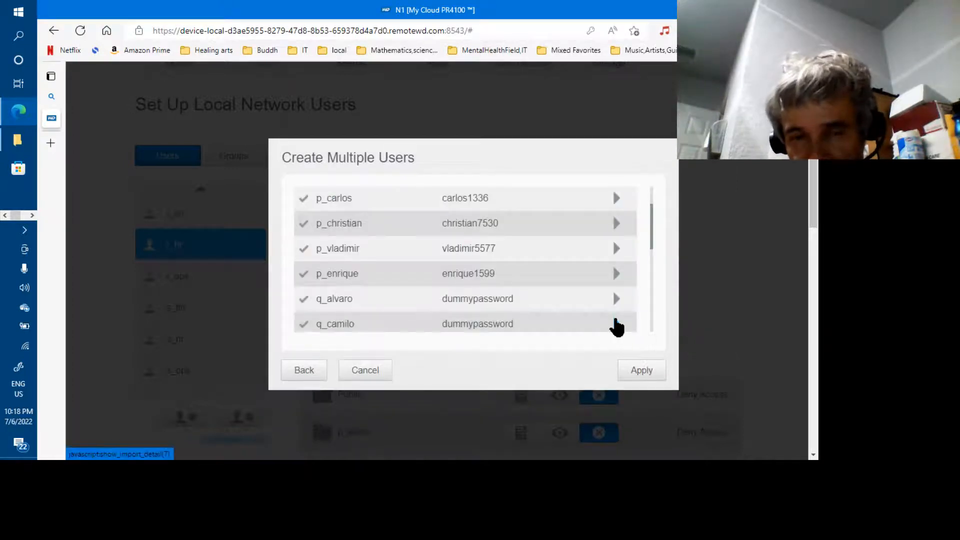
pyautogui.click(617, 324)
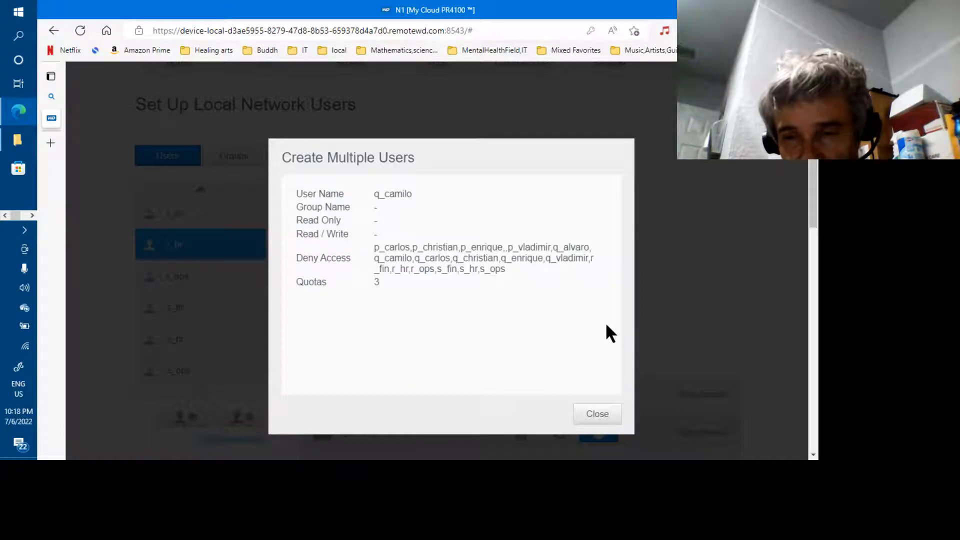
pyautogui.click(583, 414)
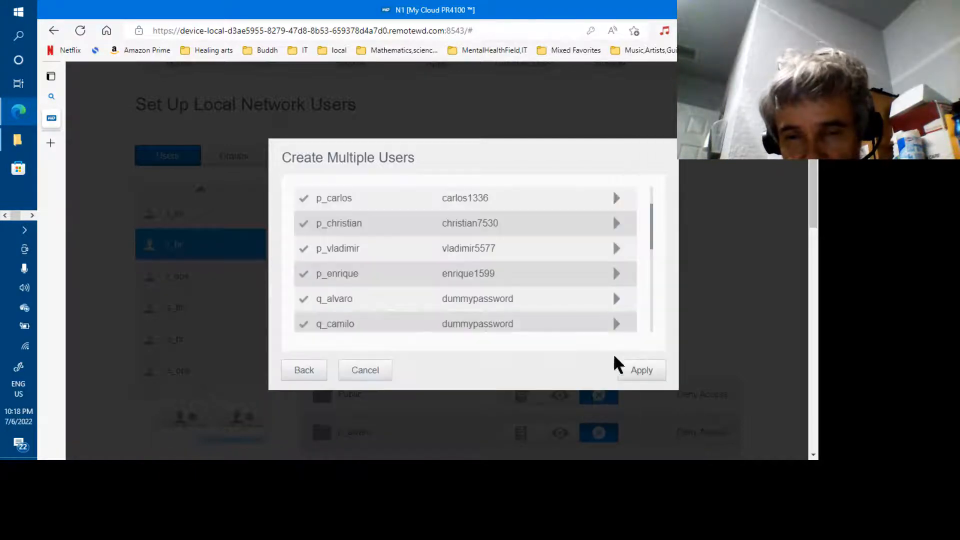
pyautogui.click(635, 375)
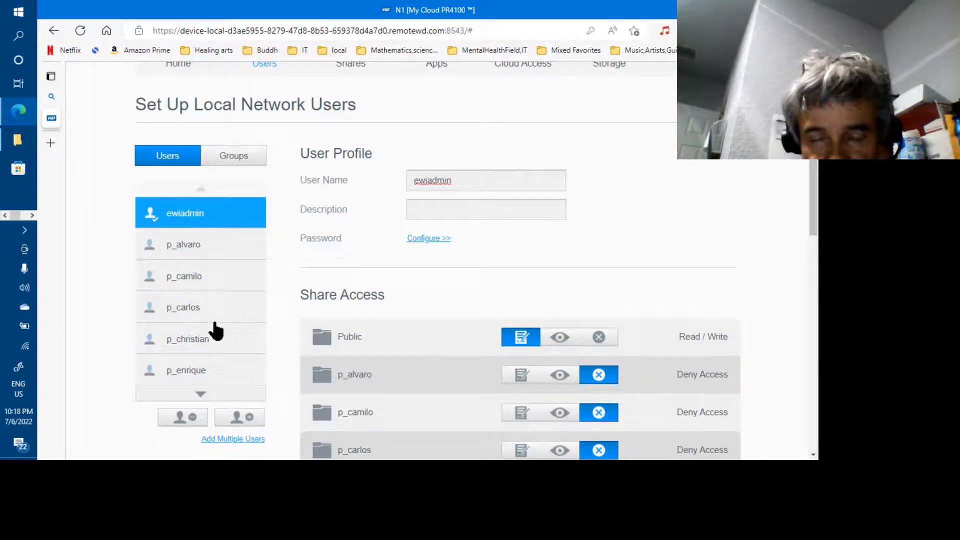
# Browse the imported user profiles from q_carlos down to r_ops, then return to Excel.
pyautogui.click(200, 395)
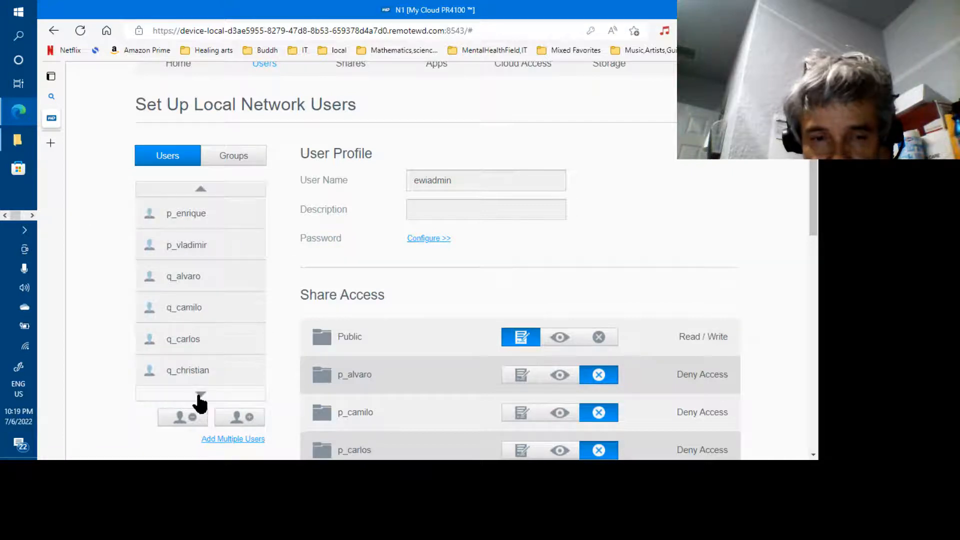
pyautogui.click(188, 342)
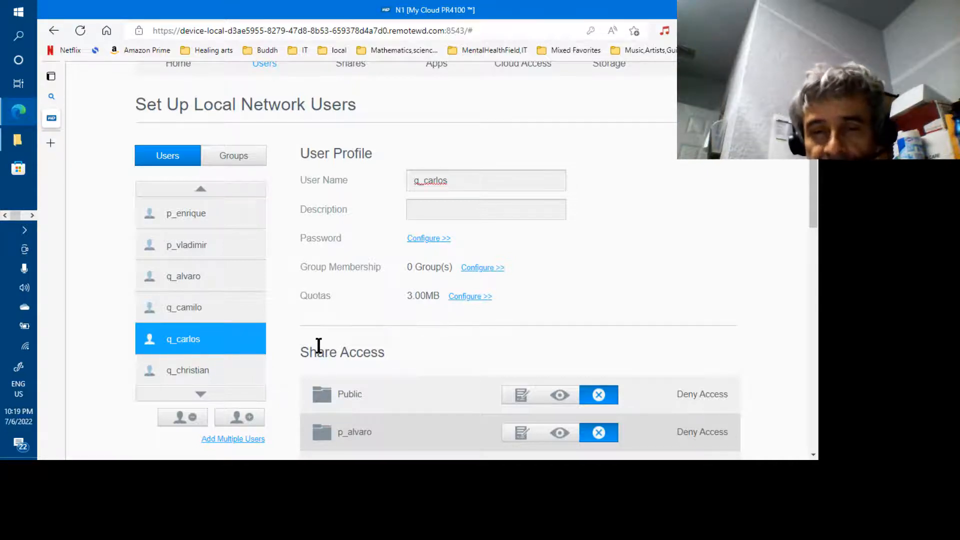
pyautogui.click(223, 378)
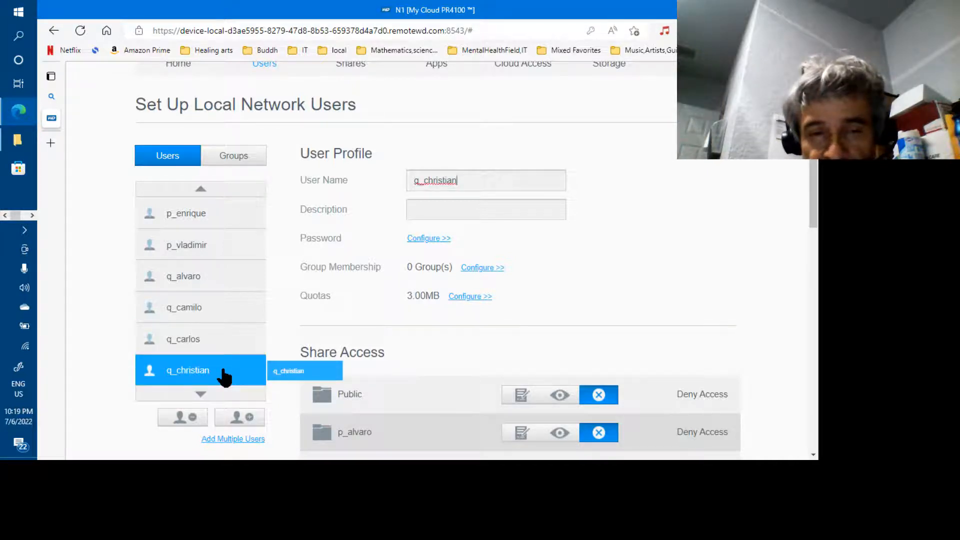
pyautogui.click(205, 312)
pyautogui.click(205, 394)
pyautogui.click(182, 372)
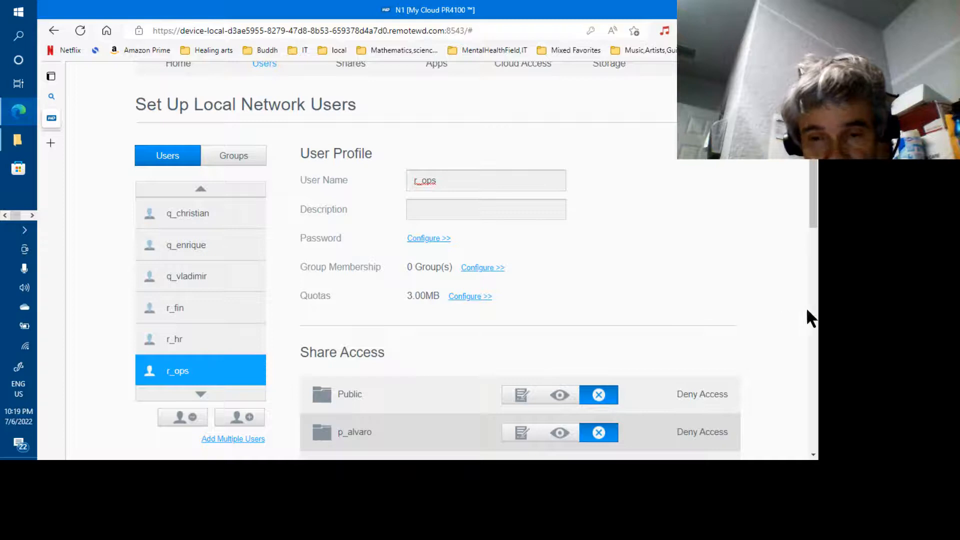
pyautogui.click(814, 318)
pyautogui.moveTo(814, 318); pyautogui.dragTo(809, 204)
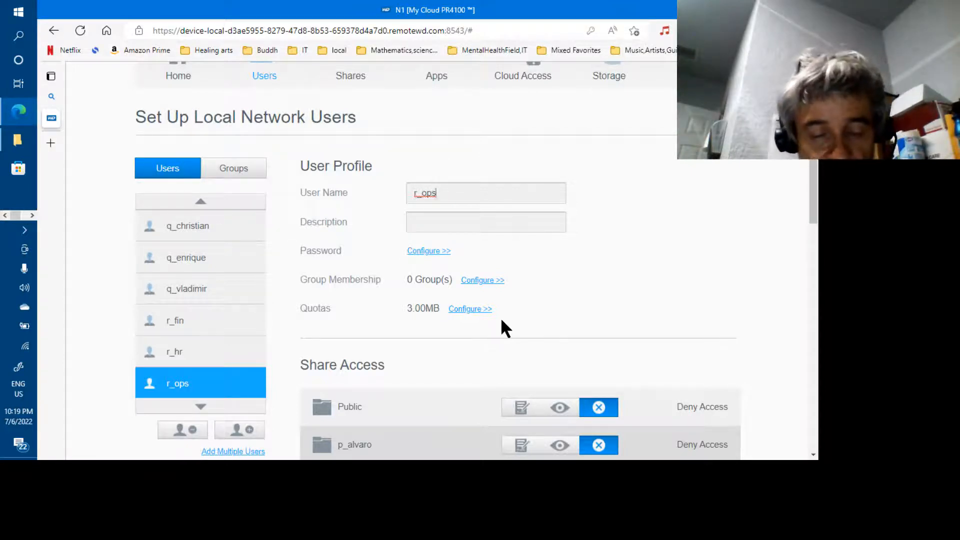
pyautogui.hotkey('alt', 'Tab')
pyautogui.hotkey('alt', 'Tab')
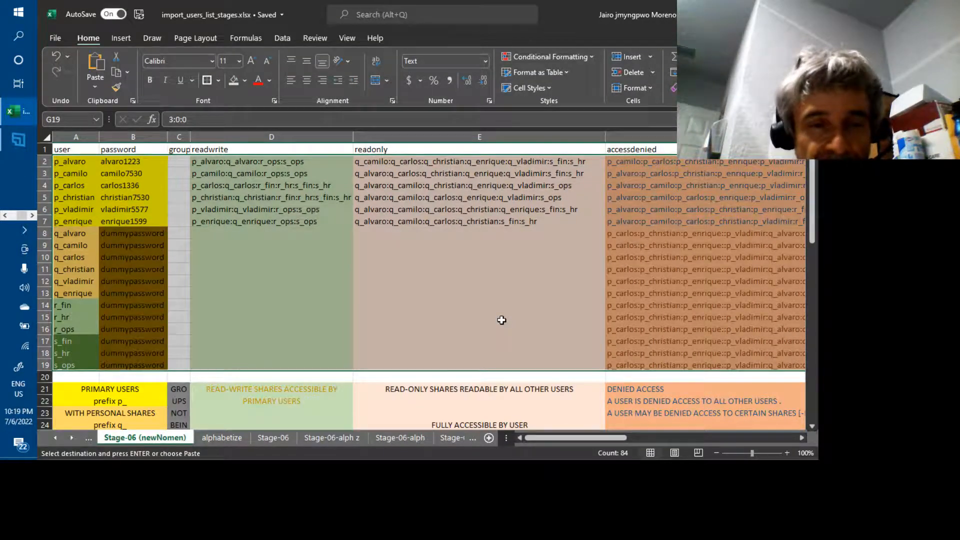
# Insert a blank row 8 above q_alvaro, after the last p_ user.
pyautogui.click(124, 393)
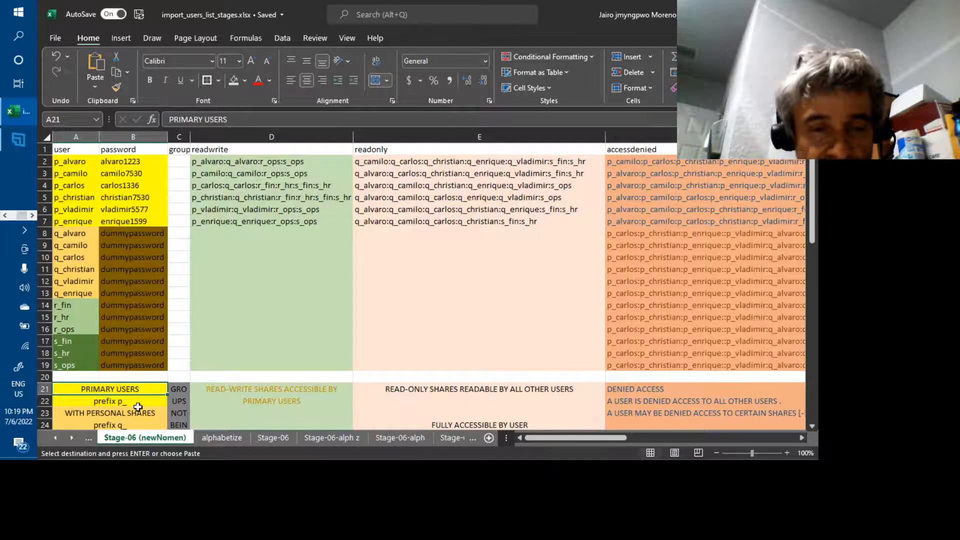
pyautogui.click(140, 410)
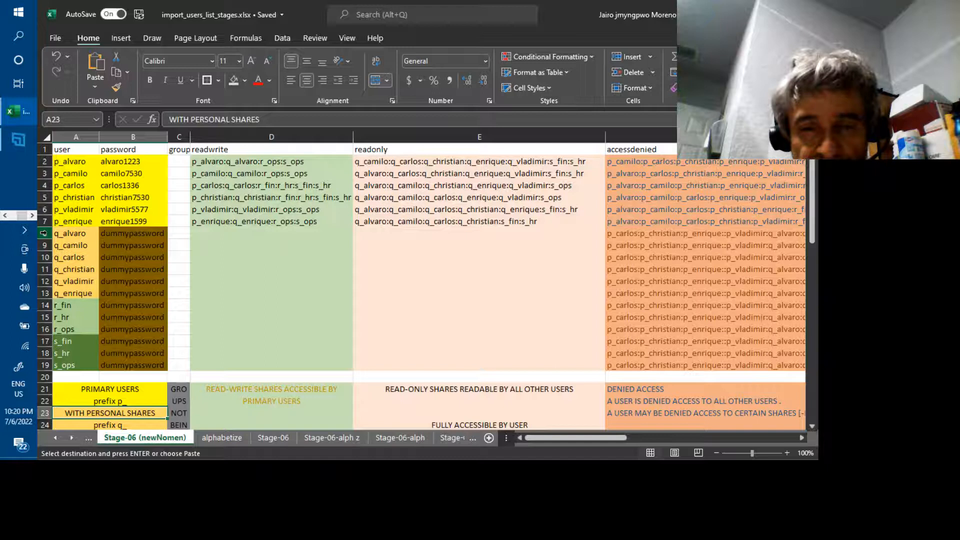
pyautogui.click(43, 233)
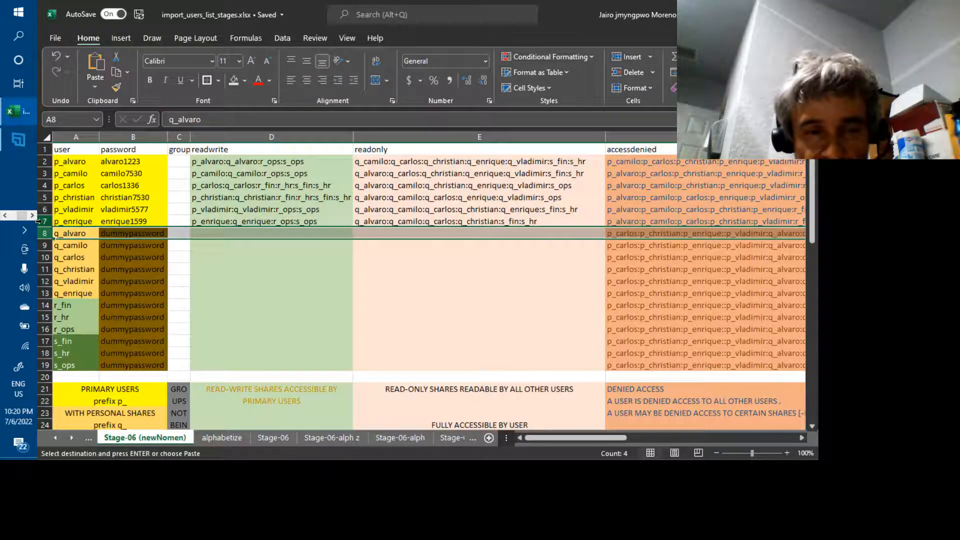
pyautogui.rightClick(40, 233)
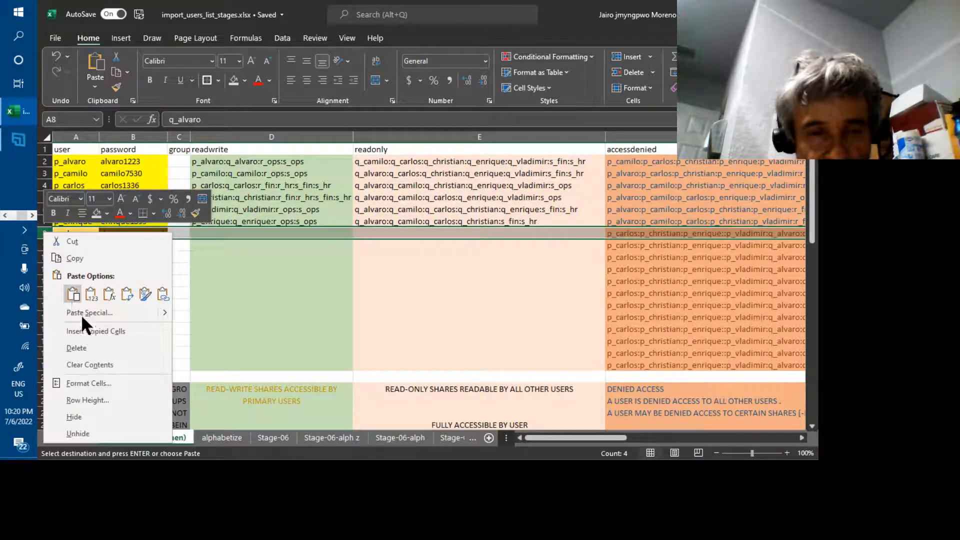
pyautogui.press('Escape')
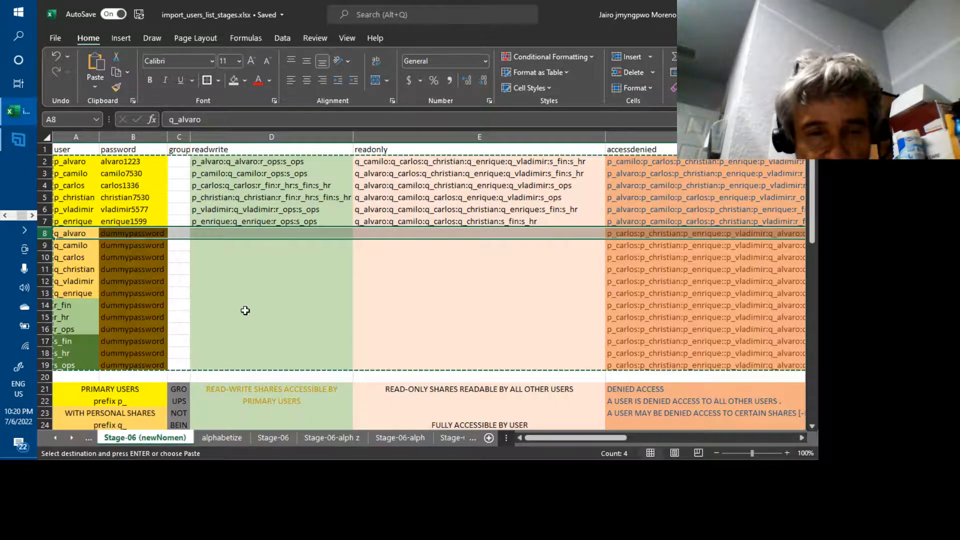
pyautogui.press('Escape')
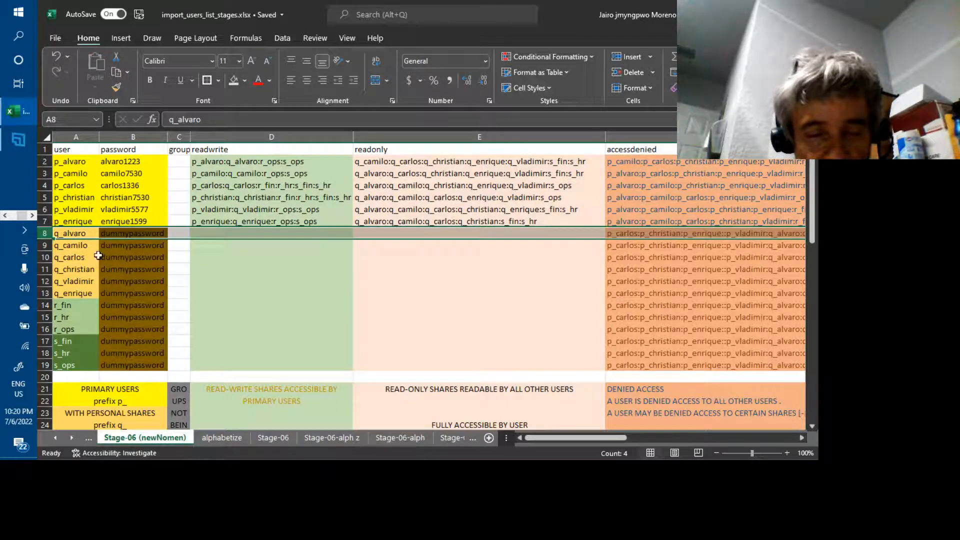
pyautogui.rightClick(44, 233)
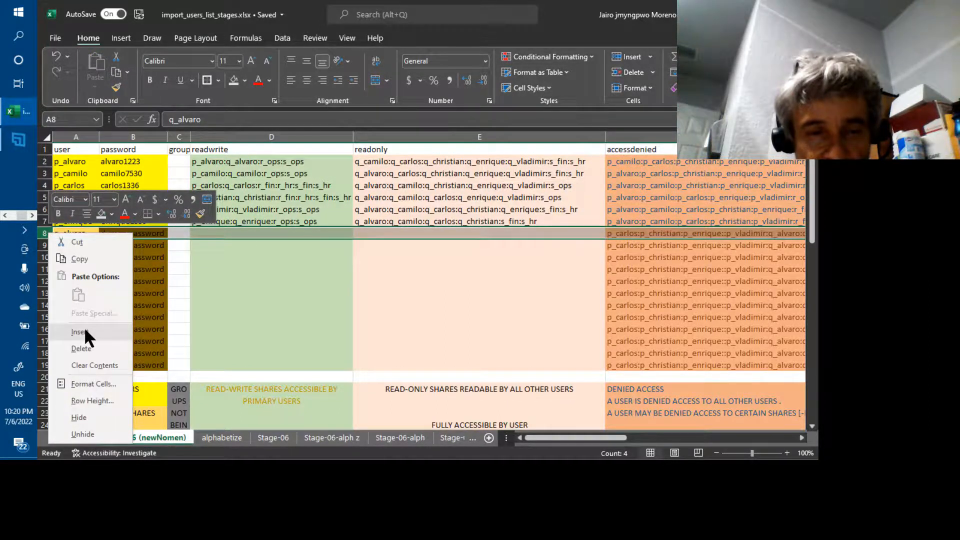
pyautogui.press('Escape')
pyautogui.hotkey('ctrl', 'shift', '+')
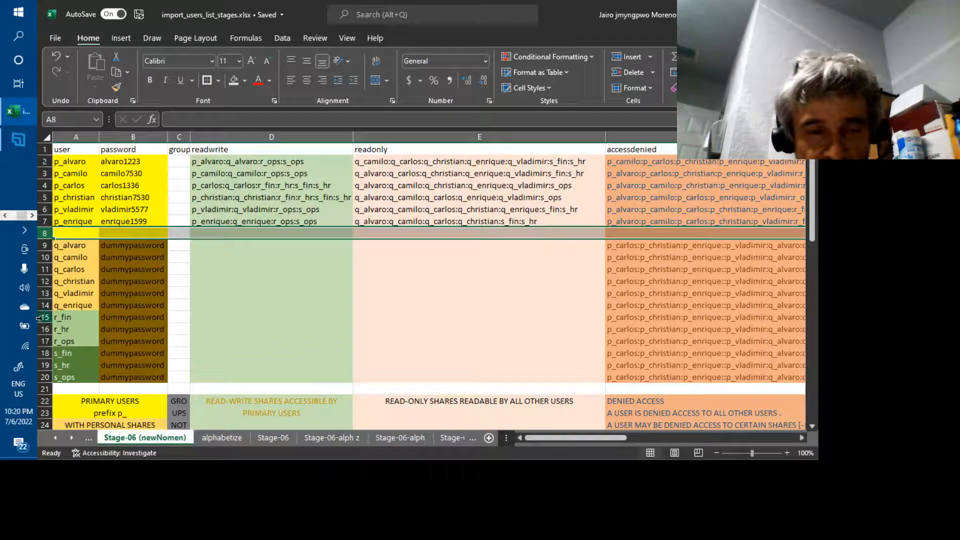
# Insert a blank row 15 above r_fin, after the last q_ user.
pyautogui.click(40, 317)
pyautogui.rightClick(40, 317)
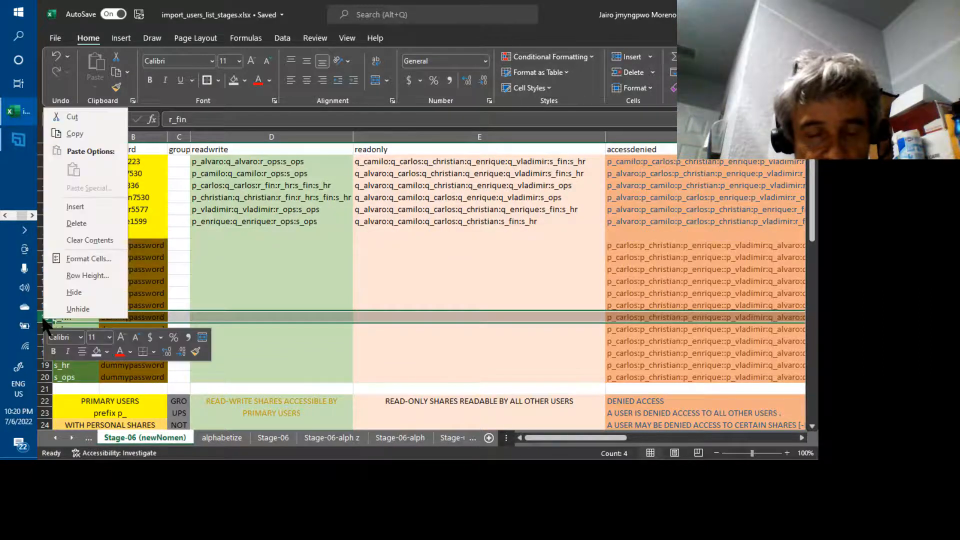
pyautogui.click(73, 211)
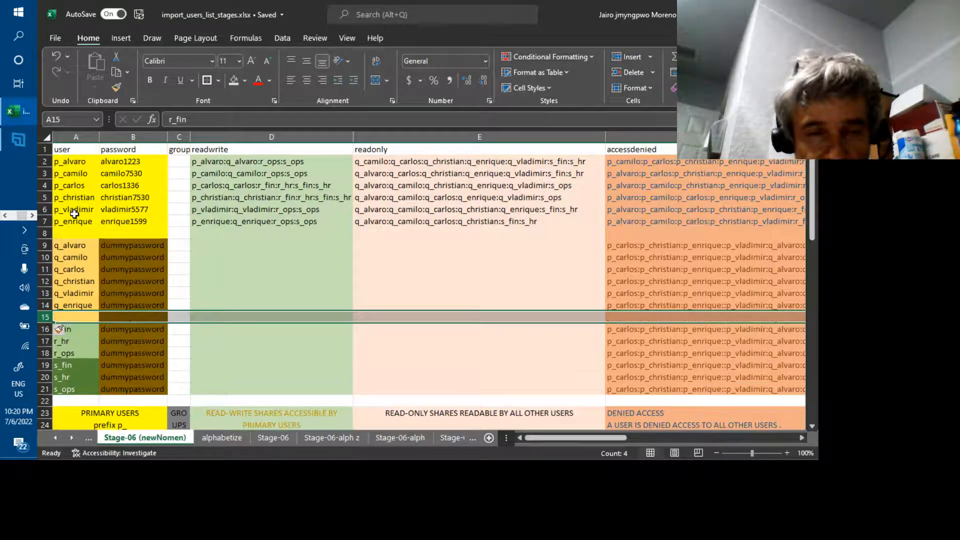
pyautogui.click(240, 303)
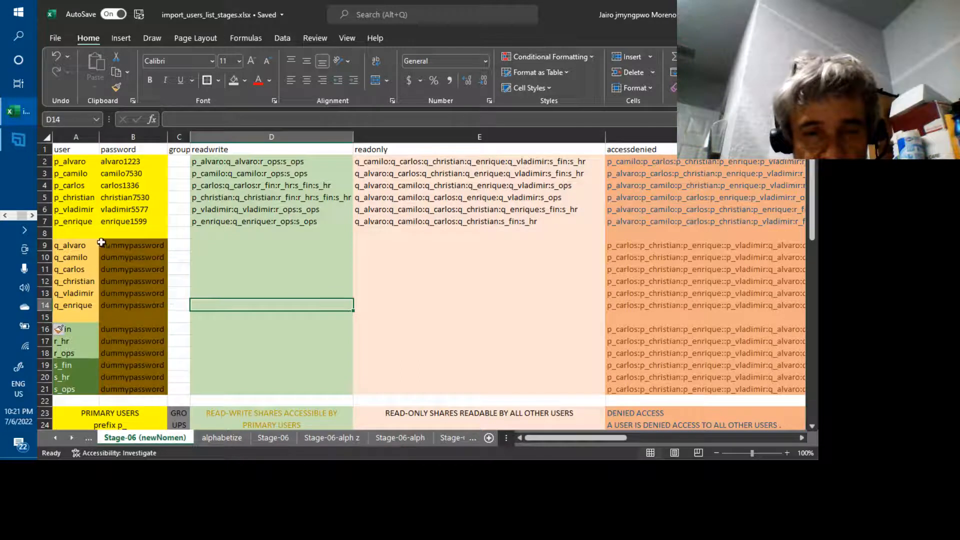
pyautogui.click(85, 230)
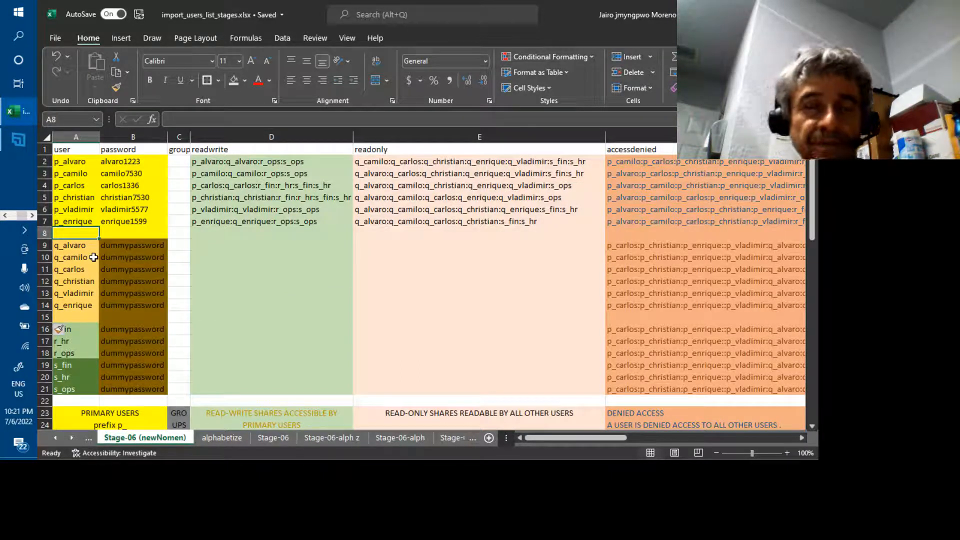
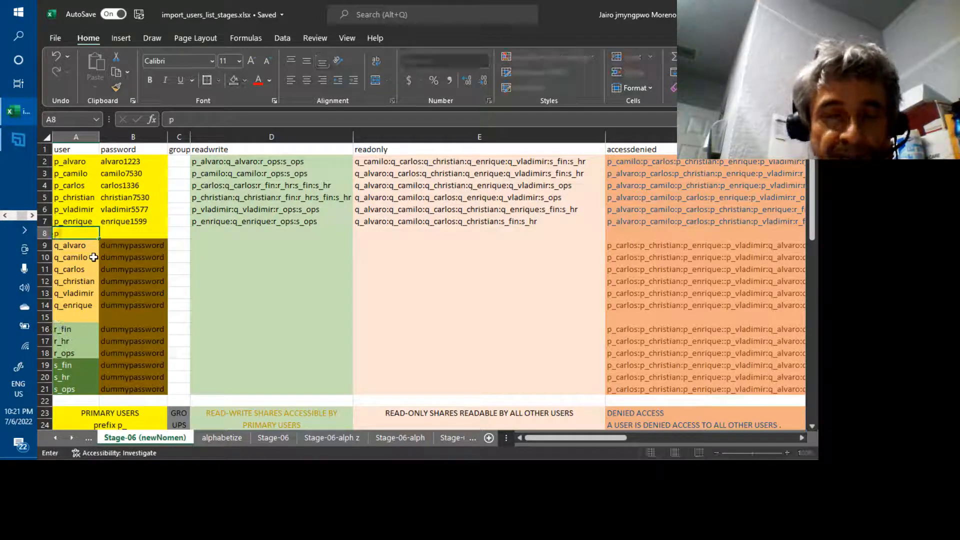
# Enter user p_ivan with its password in row 8.
pyautogui.hotkey('ctrl', 'Return')
pyautogui.press('Tab')
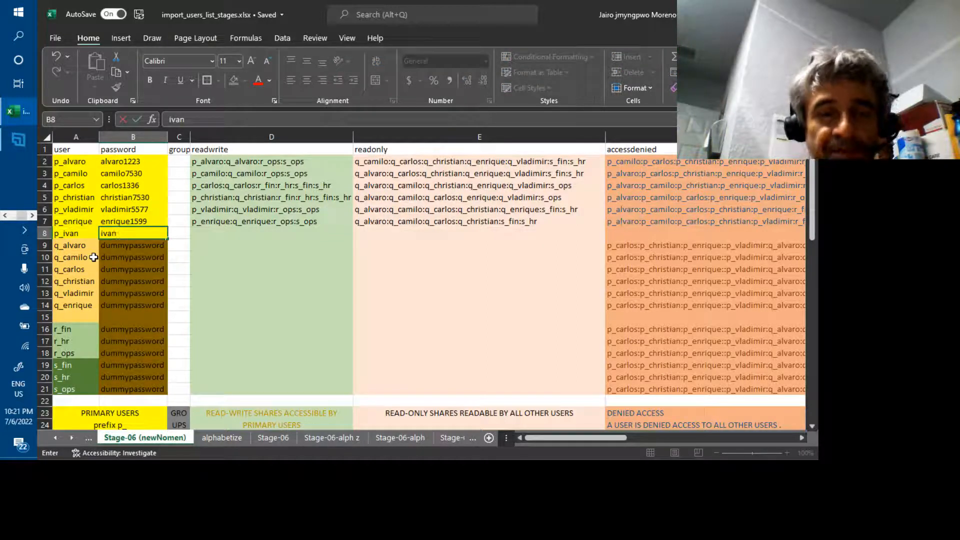
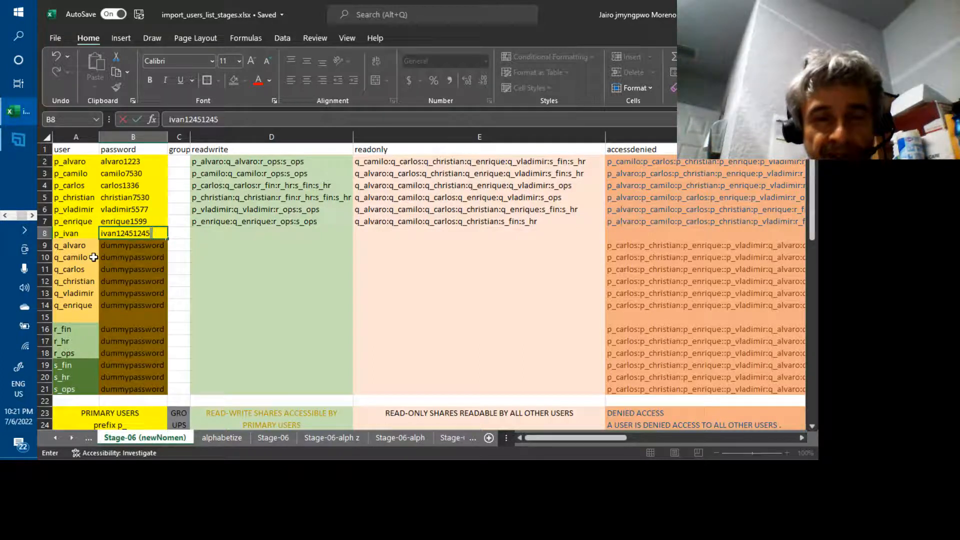
pyautogui.click(208, 234)
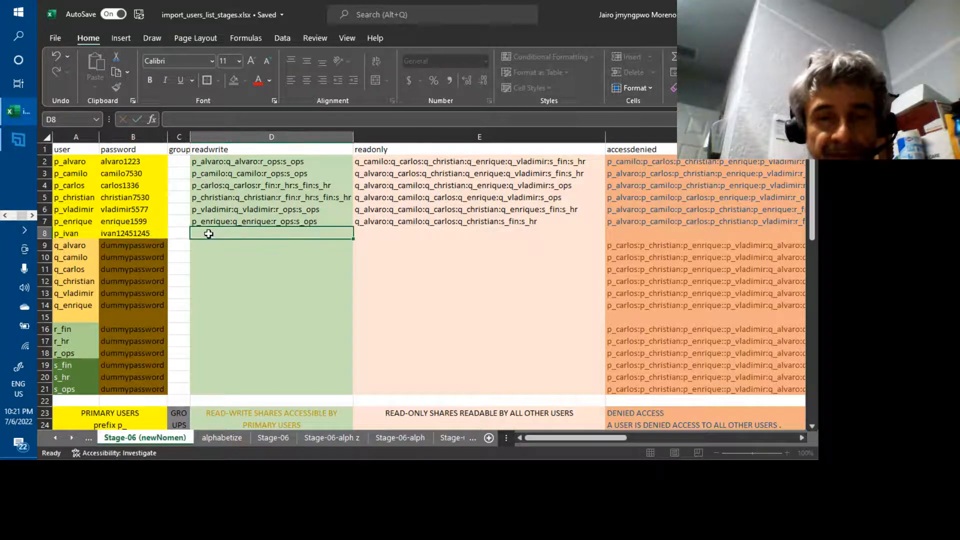
# Enter user q_ivan with the placeholder password in row 15.
pyautogui.click(81, 317)
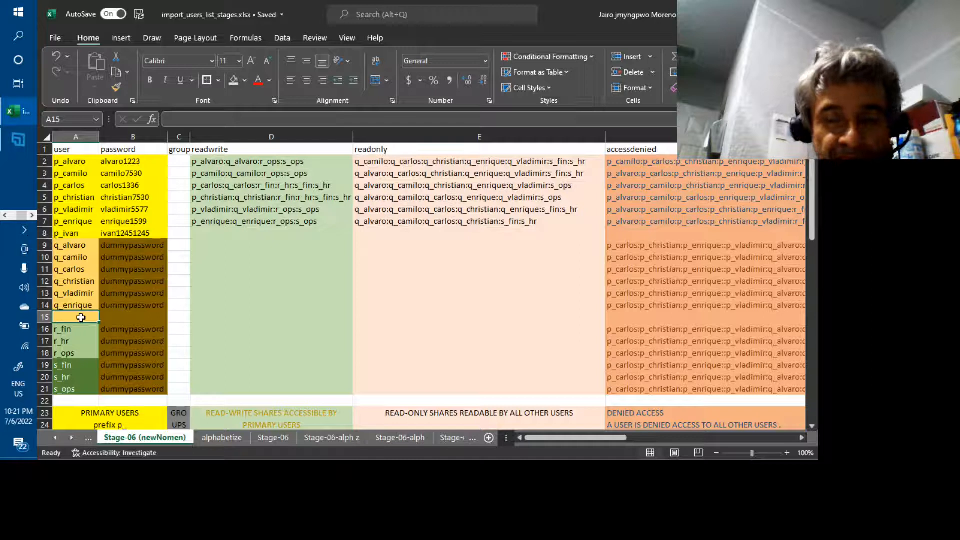
pyautogui.press('Tab')
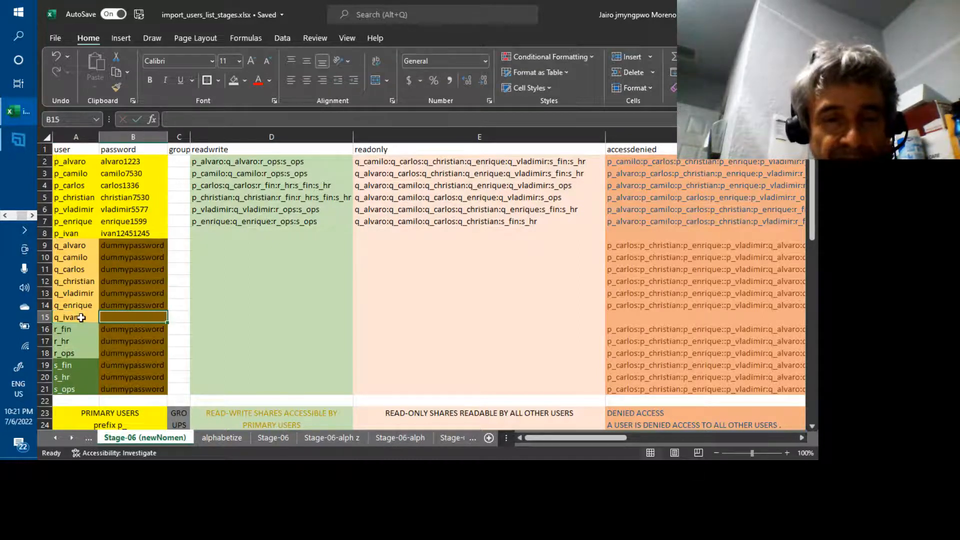
pyautogui.press('Return')
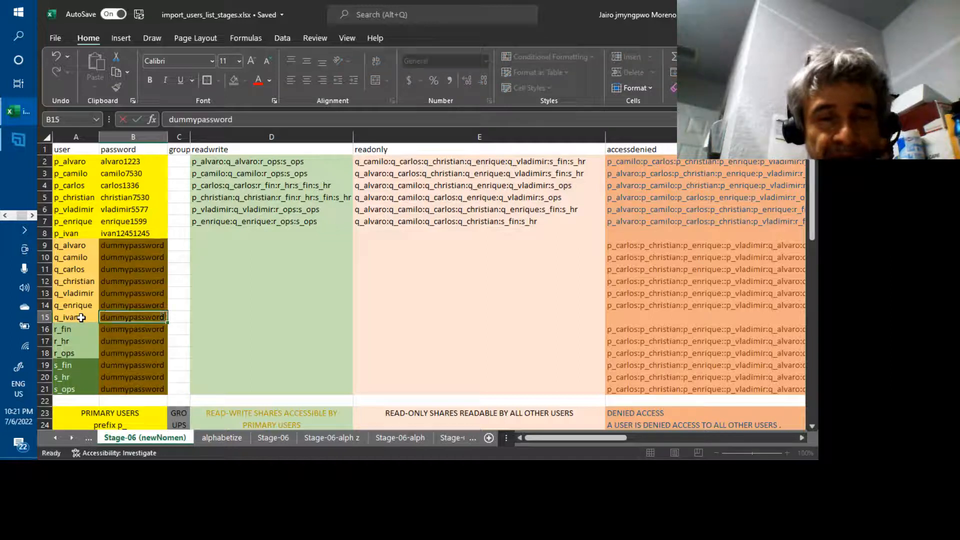
pyautogui.press('Up')
pyautogui.press('Up')
pyautogui.press('Up')
pyautogui.press('Up')
pyautogui.press('Up')
pyautogui.press('Up')
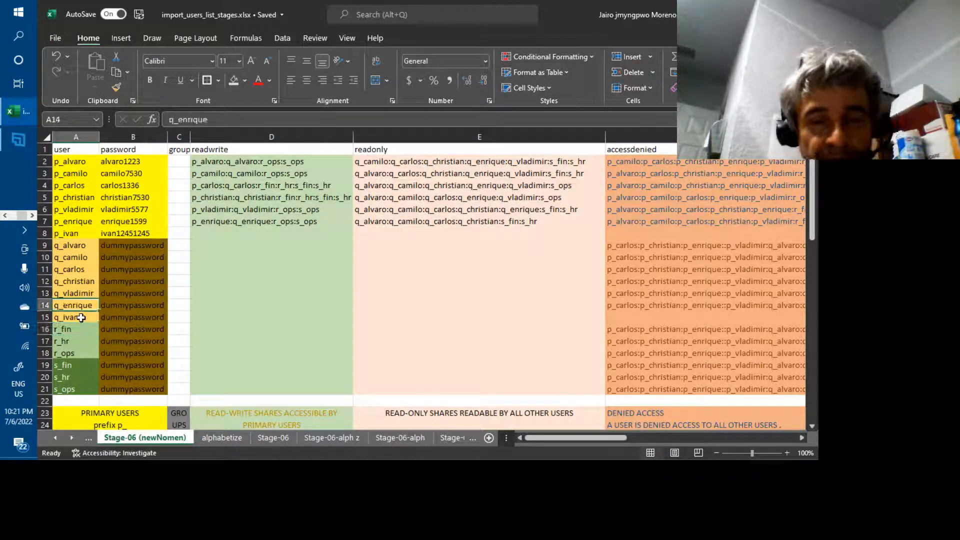
pyautogui.press('Up')
pyautogui.press('Up')
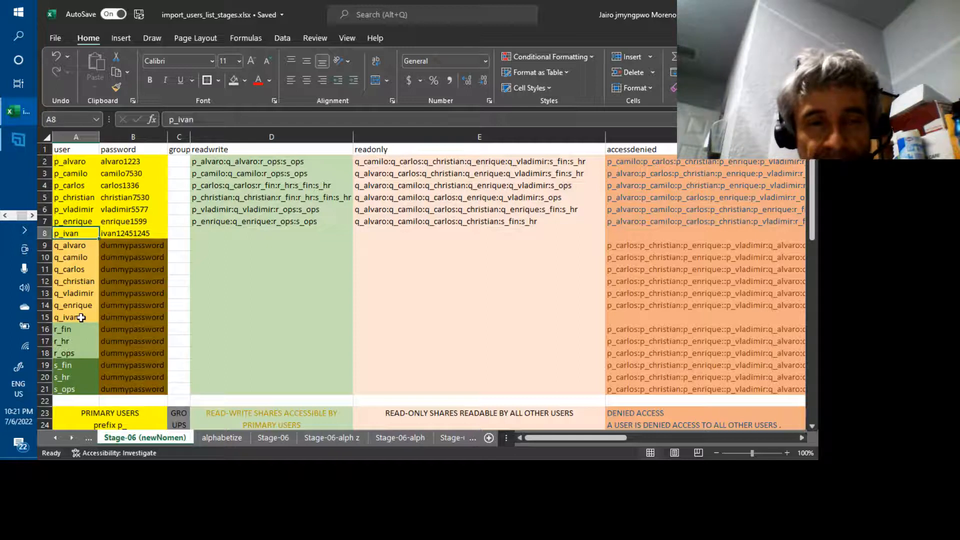
pyautogui.press('Right')
pyautogui.press('Right')
pyautogui.press('Right')
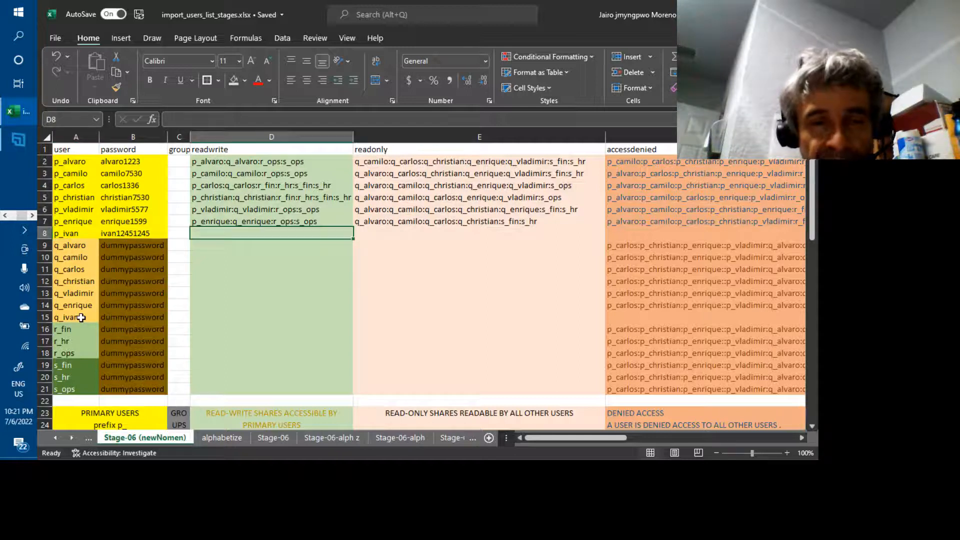
# Enter p_ivan:q_ivan:r_ops:s_ops in D8 as p_ivan's read-write shares.
pyautogui.write('p')
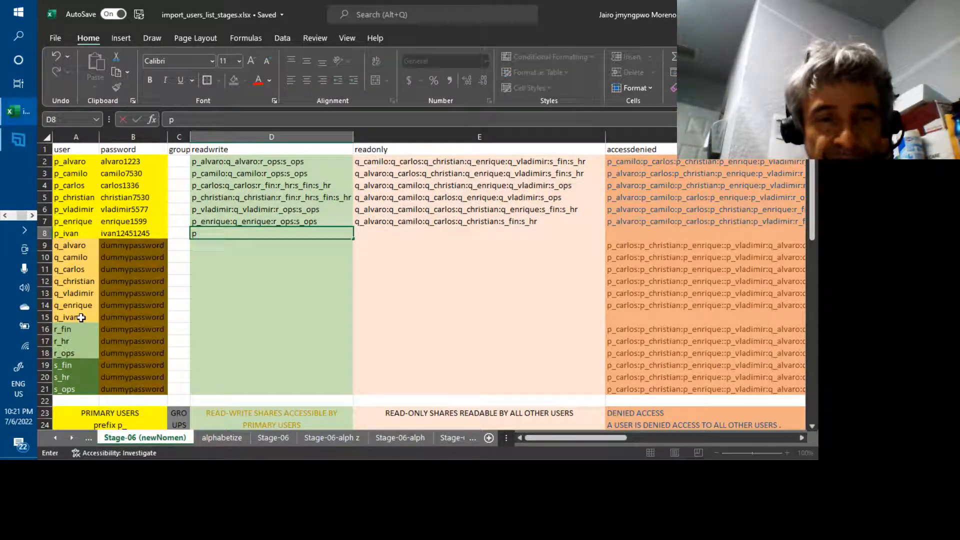
pyautogui.write('_i')
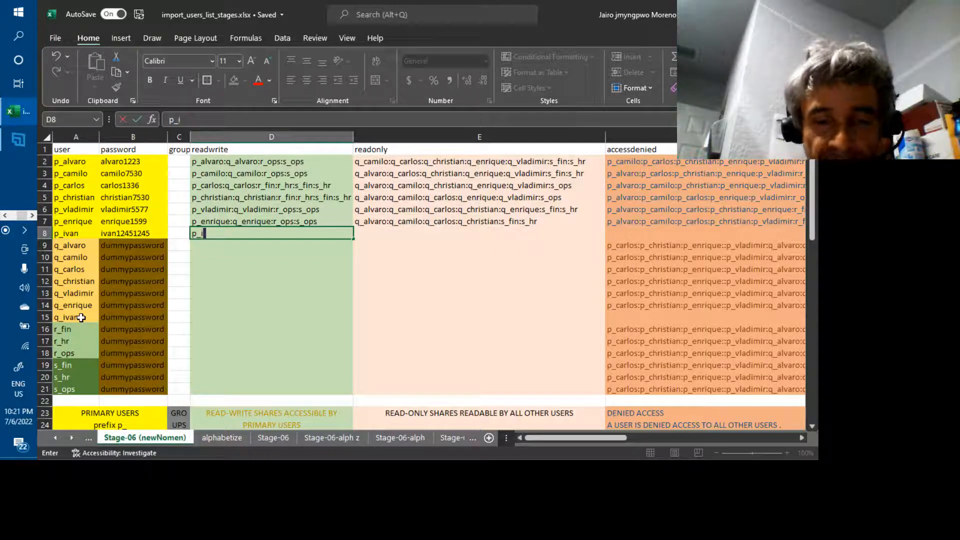
pyautogui.write('van:')
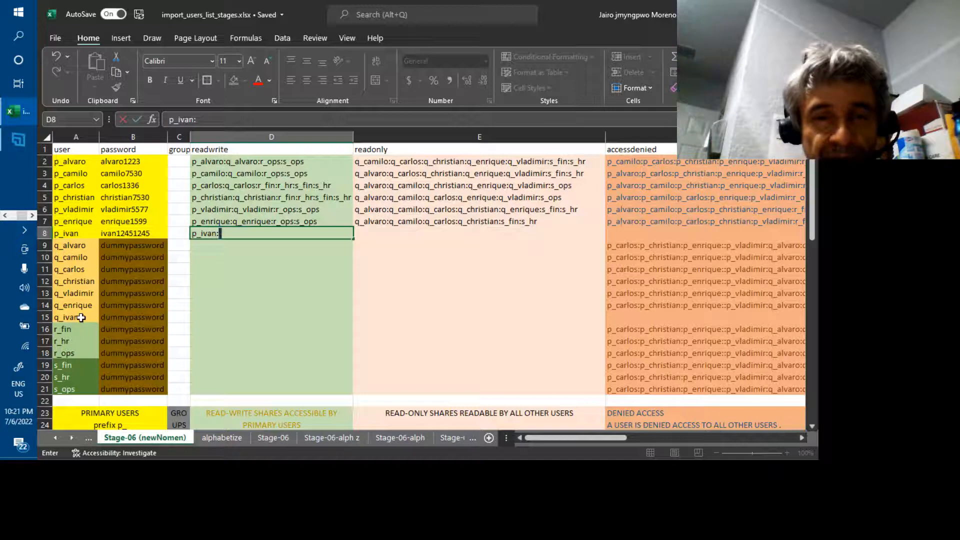
pyautogui.write('q')
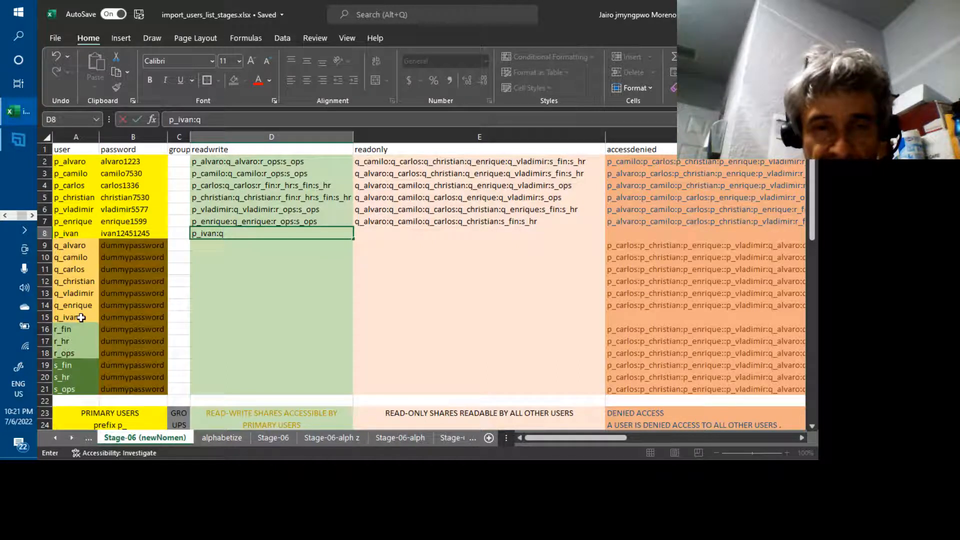
pyautogui.write('_sh')
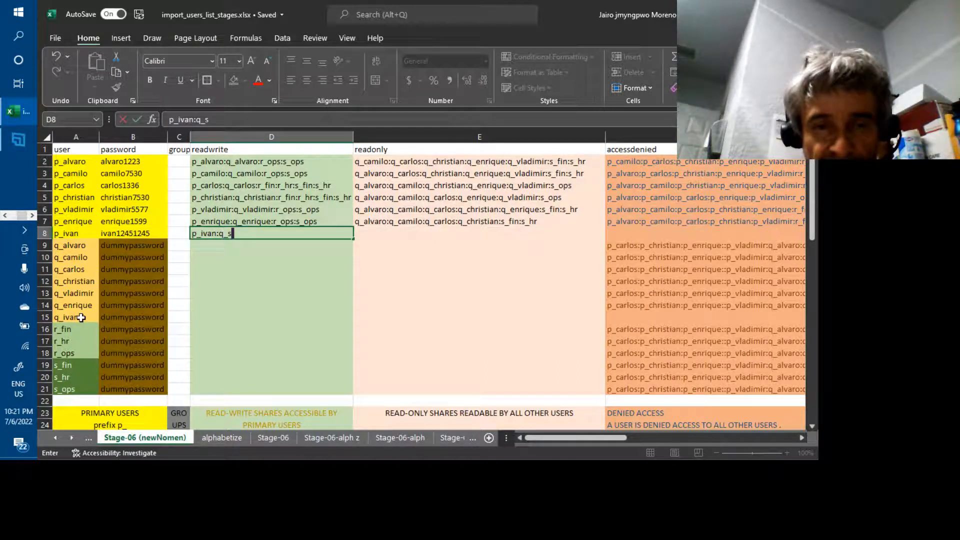
pyautogui.press('BackSpace')
pyautogui.press('BackSpace')
pyautogui.write('ivan')
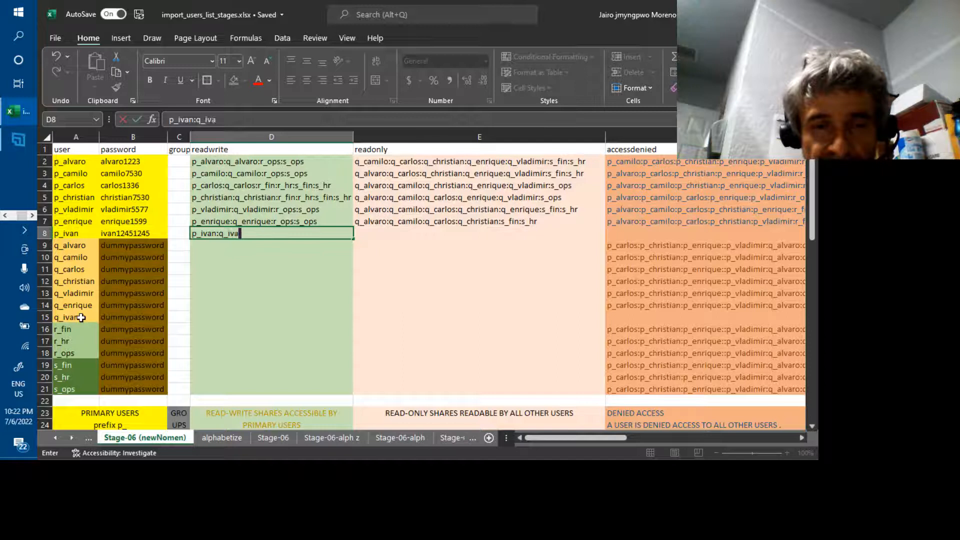
pyautogui.write(':')
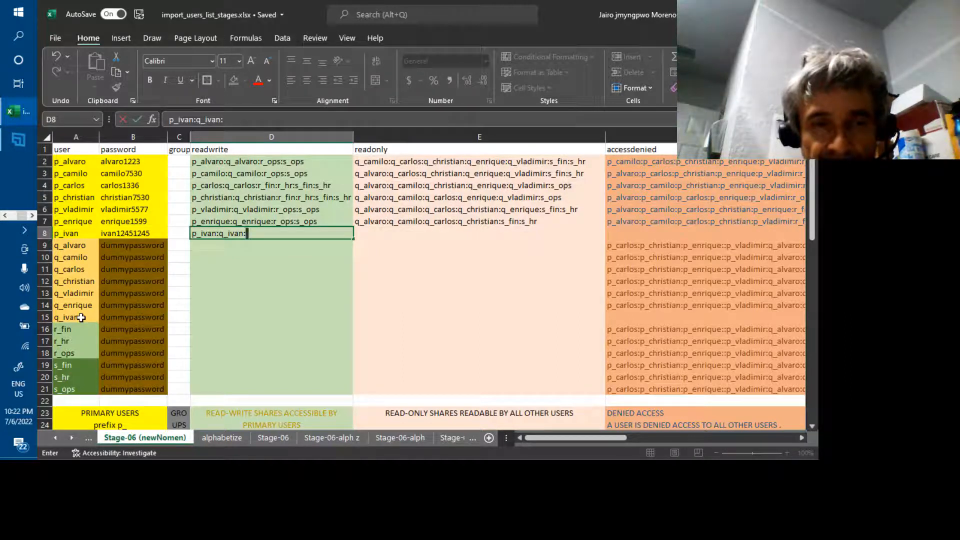
pyautogui.write('r')
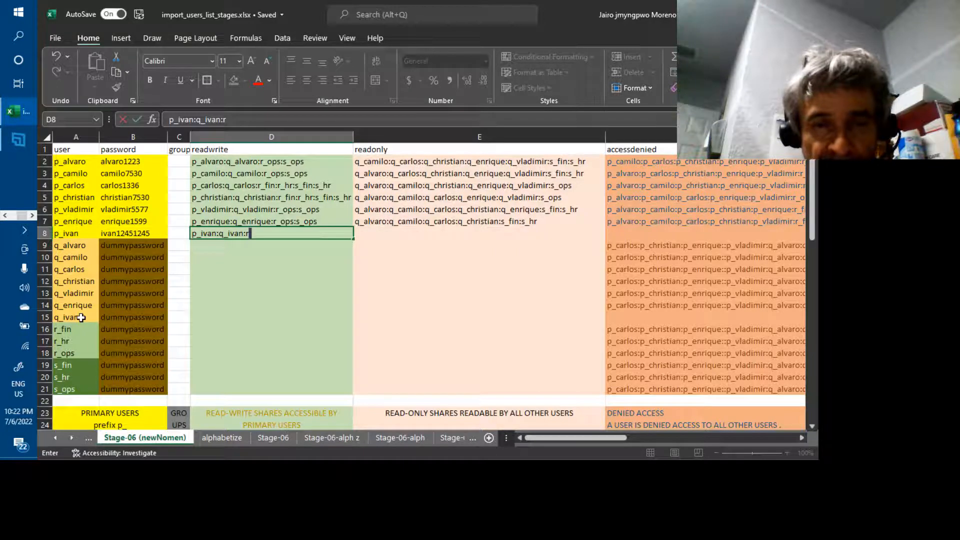
pyautogui.write(' ops:')
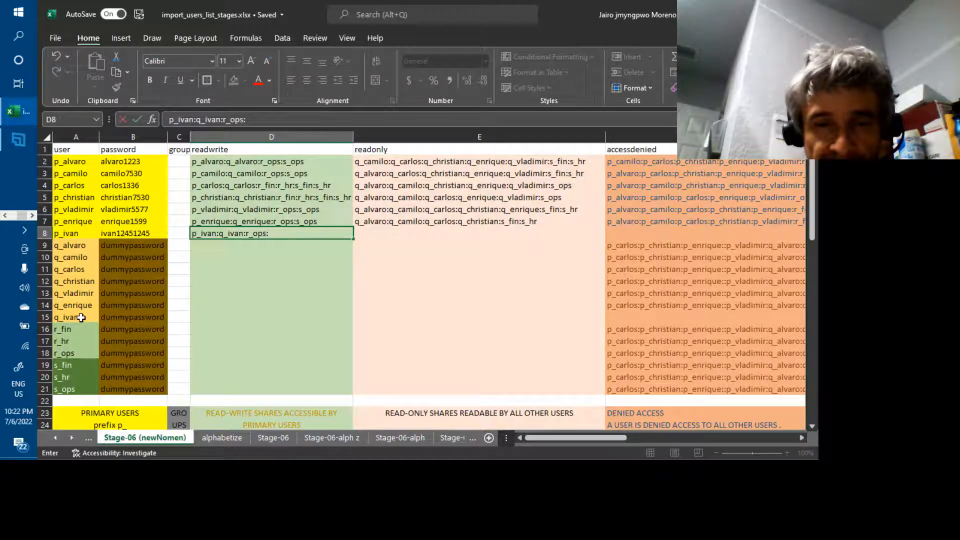
pyautogui.write('s_')
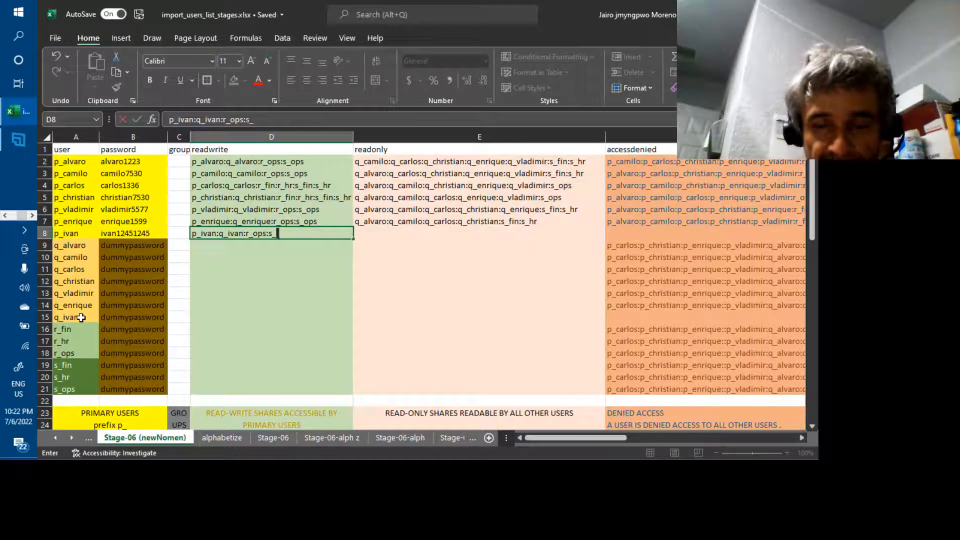
pyautogui.write('ops')
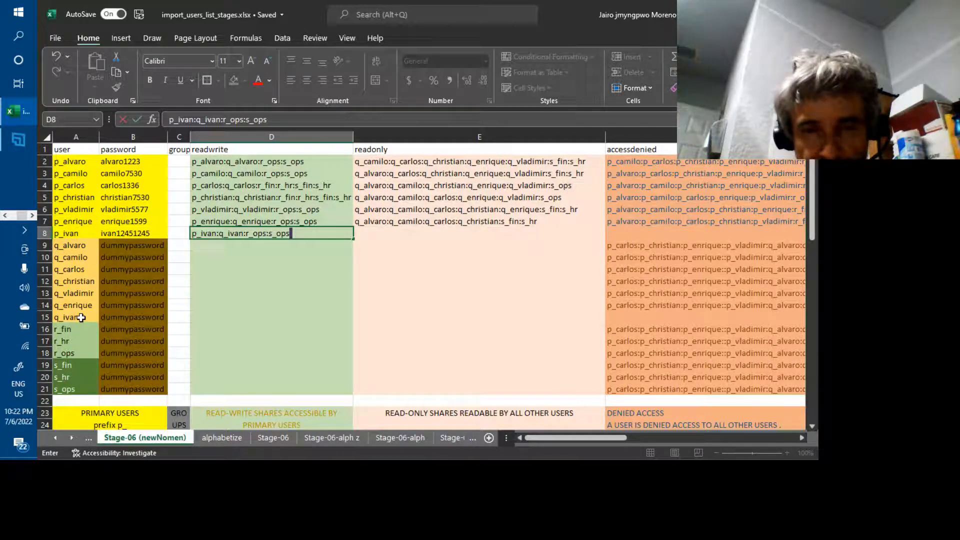
pyautogui.press('Return')
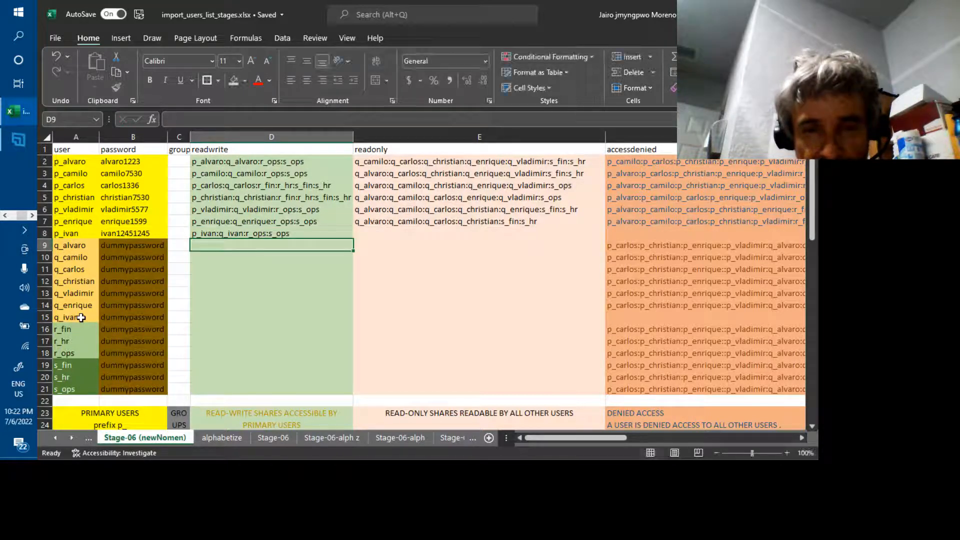
pyautogui.press('Up')
pyautogui.press('Right')
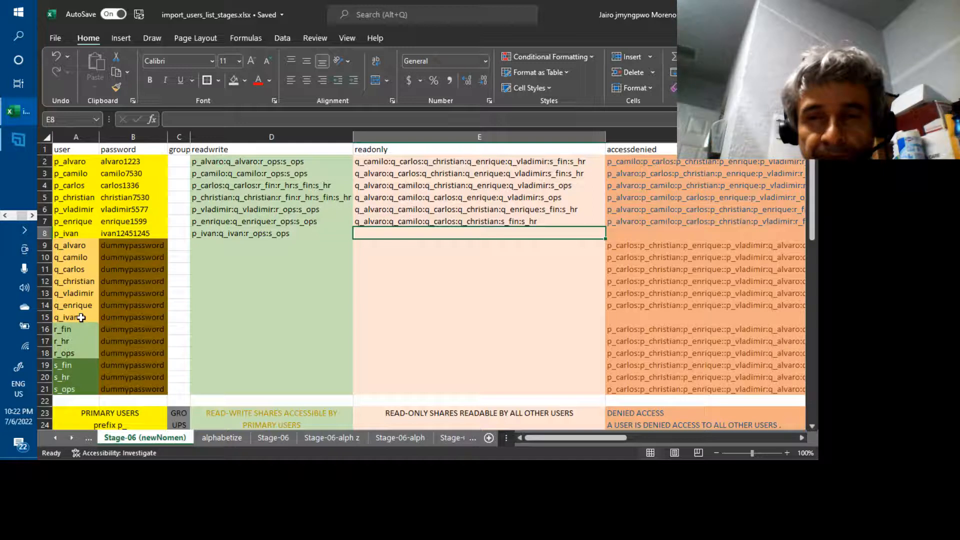
# Insert q_ivan: before q_vladimir in p_alvaro's read-only list in E2.
pyautogui.press('Up')
pyautogui.press('Up')
pyautogui.press('Up')
pyautogui.press('Up')
pyautogui.press('Up')
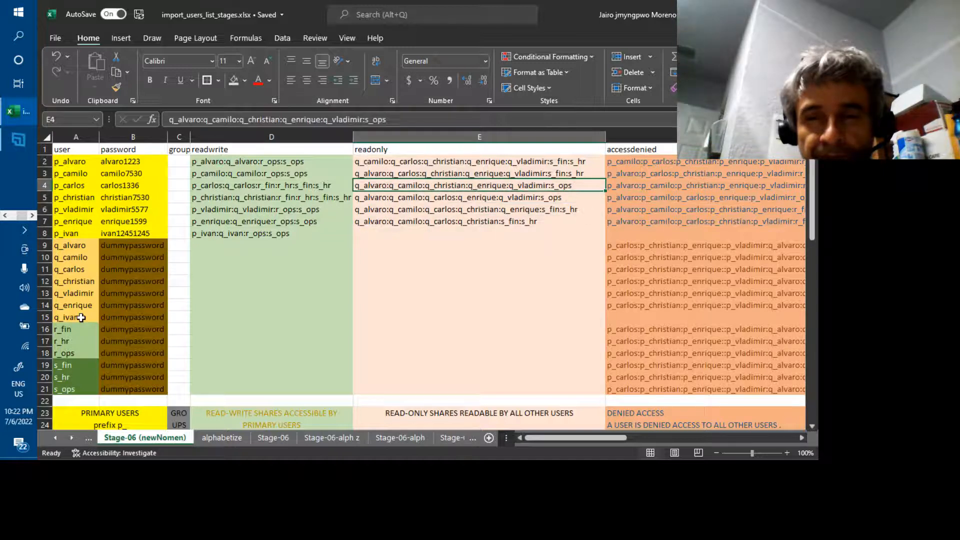
pyautogui.press('Up')
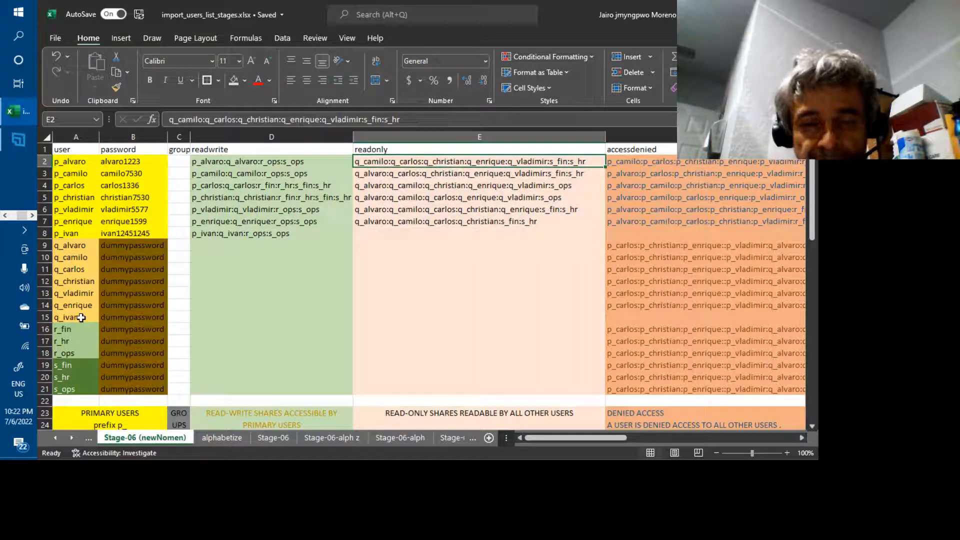
pyautogui.press('F2')
pyautogui.press('Left')
pyautogui.press('Left')
pyautogui.press('Left')
pyautogui.press('Left')
pyautogui.press('Left')
pyautogui.press('Left')
pyautogui.press('Left')
pyautogui.press('Left')
pyautogui.press('Left')
pyautogui.press('Left')
pyautogui.press('Left')
pyautogui.press('Left')
pyautogui.press('Left')
pyautogui.press('Left')
pyautogui.press('Left')
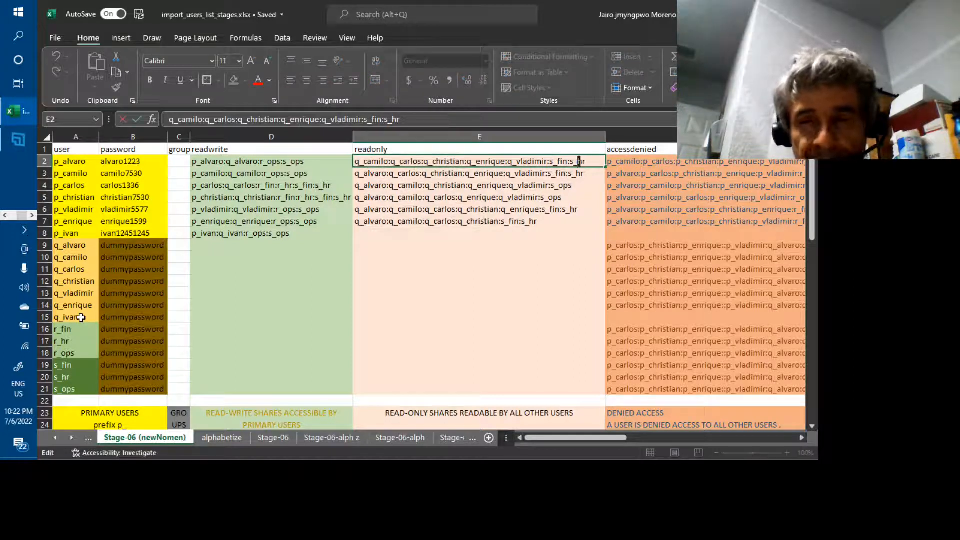
pyautogui.press('Left')
pyautogui.press('Left')
pyautogui.press('Left')
pyautogui.press('Left')
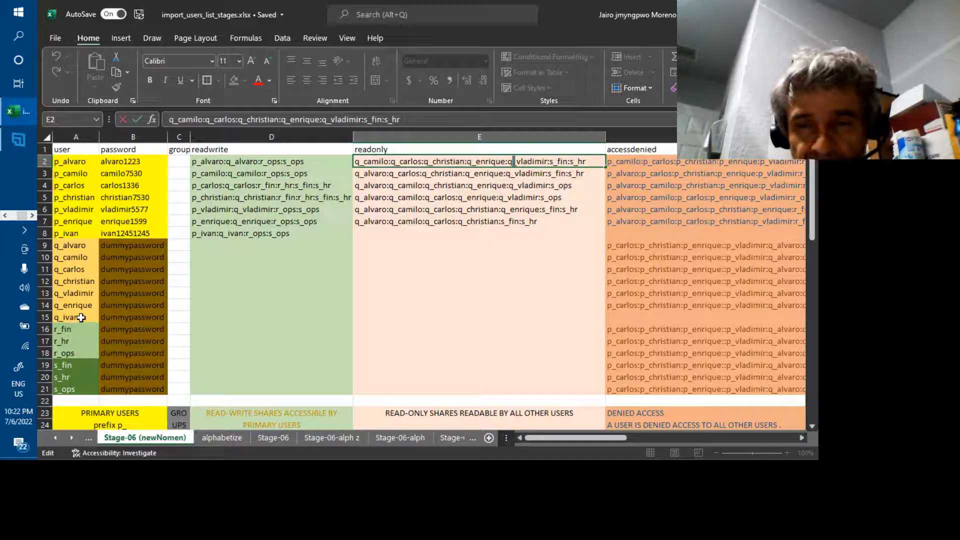
pyautogui.press('Left')
pyautogui.press('Left')
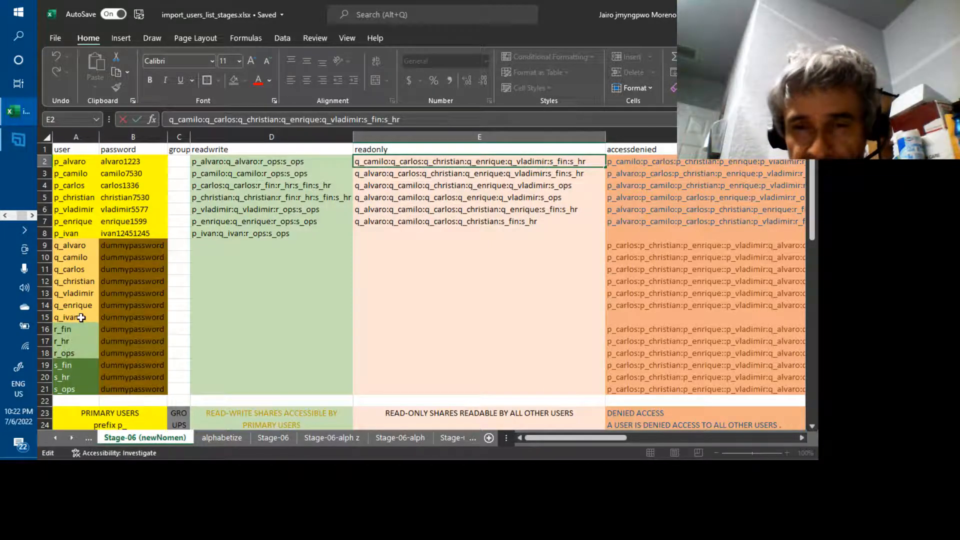
pyautogui.write('q_')
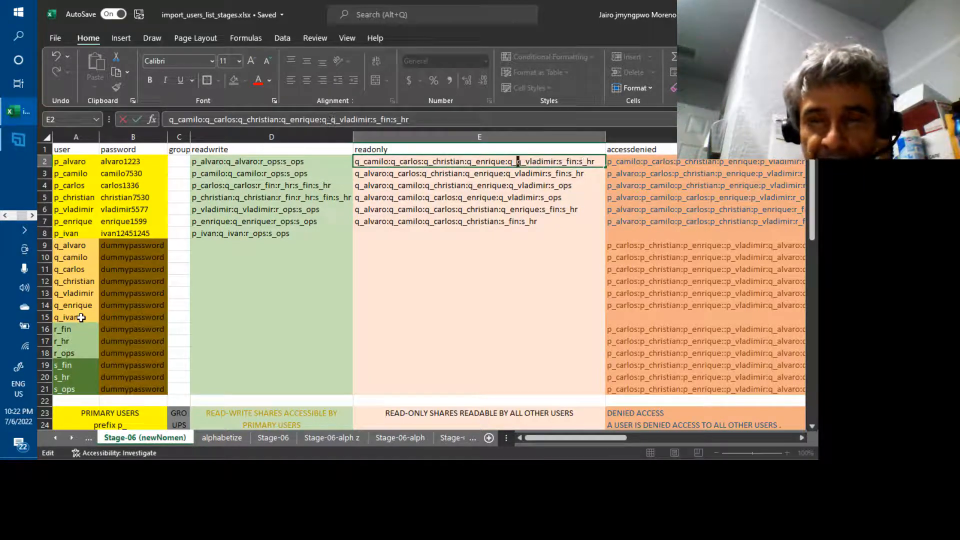
pyautogui.write('ivan:')
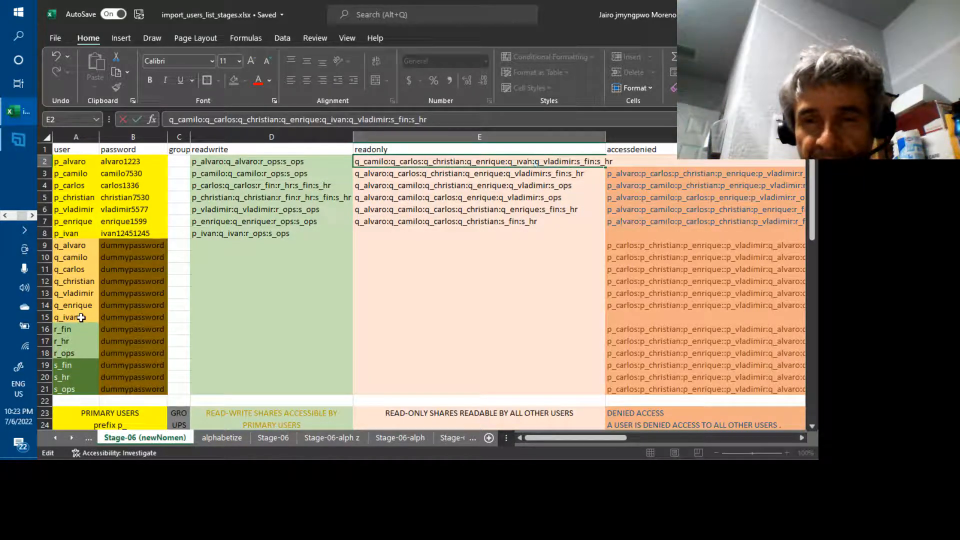
pyautogui.press('Return')
# Insert q_ivan: before q_vladimir in row 3's read-only list in E3.
pyautogui.press('F2')
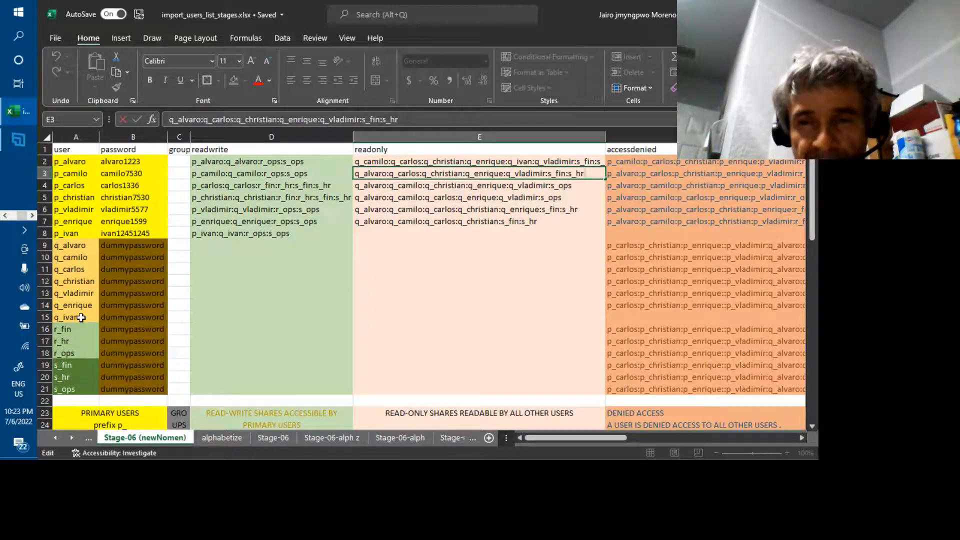
pyautogui.press('Escape')
pyautogui.press('Left')
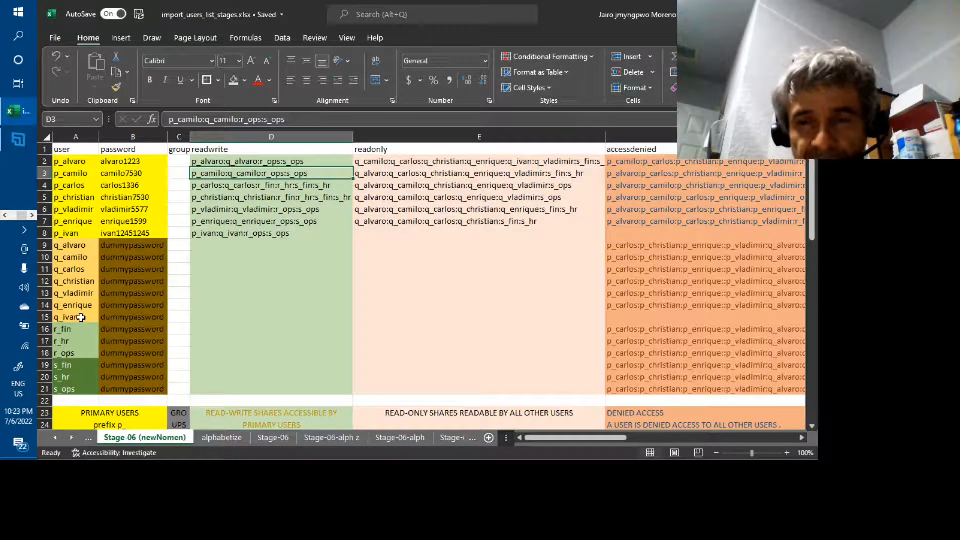
pyautogui.press('Up')
pyautogui.press('Right')
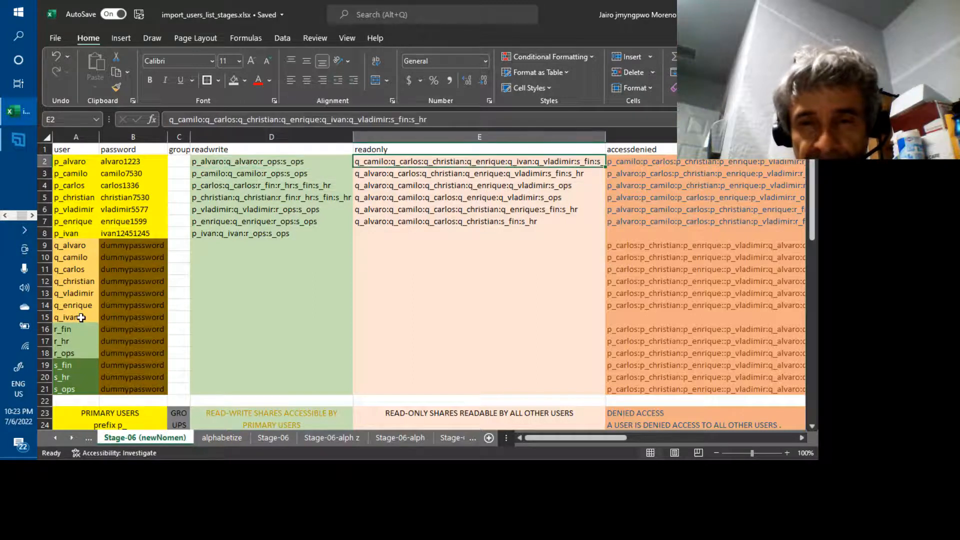
pyautogui.press('F2')
pyautogui.press('Left')
pyautogui.press('Left')
pyautogui.press('Left')
pyautogui.press('Left')
pyautogui.press('Left')
pyautogui.press('Left')
pyautogui.press('Left')
pyautogui.press('Left')
pyautogui.press('Left')
pyautogui.press('Left')
pyautogui.press('Left')
pyautogui.press('Left')
pyautogui.press('Left')
pyautogui.press('Left')
pyautogui.press('Left')
pyautogui.press('Left')
pyautogui.press('Left')
pyautogui.press('Left')
pyautogui.press('Left')
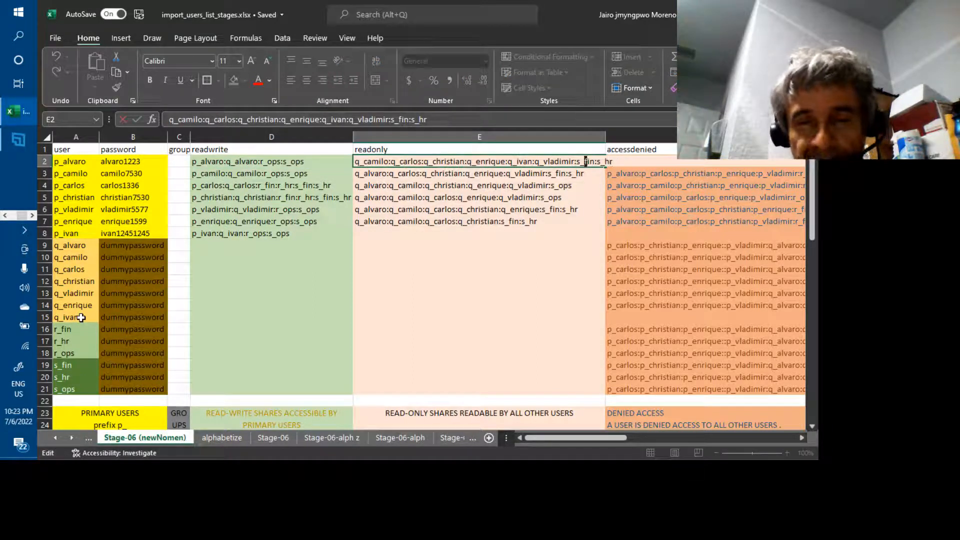
pyautogui.press('Left')
pyautogui.press('Left')
pyautogui.press('Left')
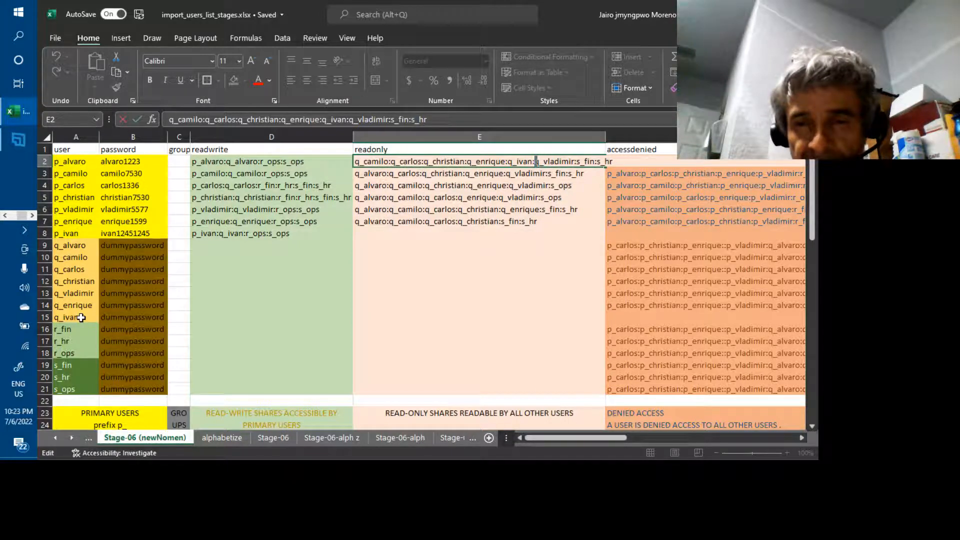
pyautogui.hotkey('shift', 'Left')
pyautogui.hotkey('shift', 'Left')
pyautogui.hotkey('shift', 'Left')
pyautogui.hotkey('shift', 'Left')
pyautogui.hotkey('shift', 'Left')
pyautogui.hotkey('shift', 'Left')
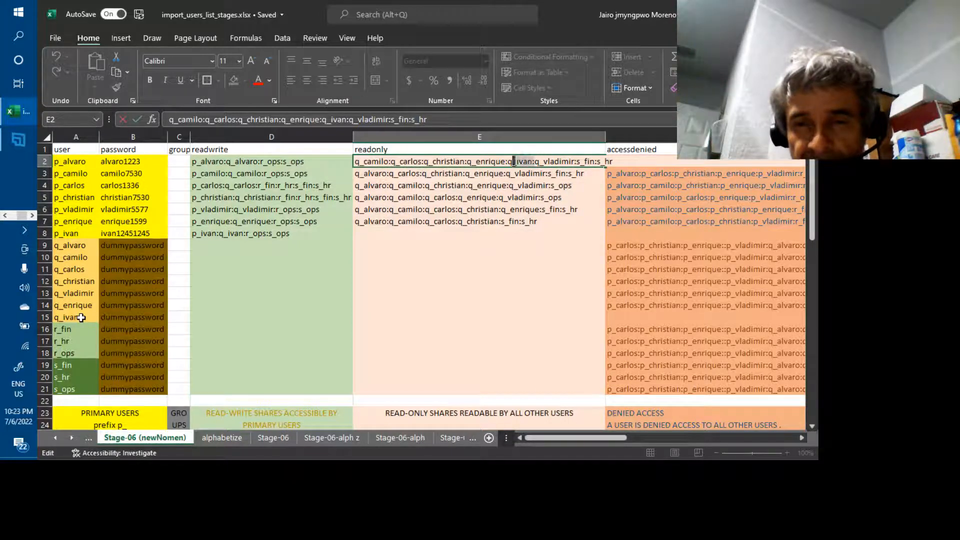
pyautogui.hotkey('ctrl', 'c')
pyautogui.press('Return')
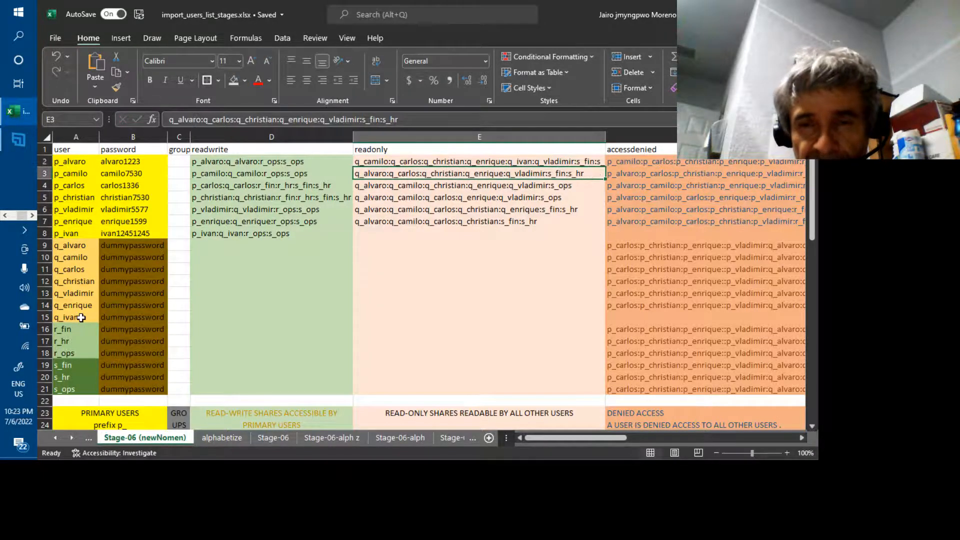
pyautogui.press('F2')
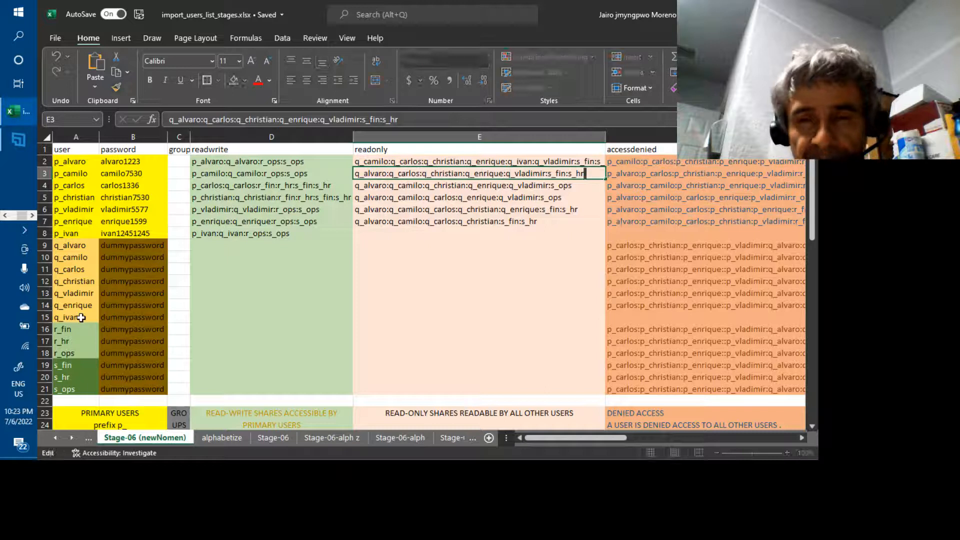
pyautogui.press('Left')
pyautogui.press('Left')
pyautogui.press('Left')
pyautogui.press('Left')
pyautogui.press('Left')
pyautogui.press('Left')
pyautogui.press('Left')
pyautogui.press('Left')
pyautogui.press('Left')
pyautogui.press('Left')
pyautogui.press('Left')
pyautogui.press('Left')
pyautogui.press('Left')
pyautogui.press('Left')
pyautogui.press('Left')
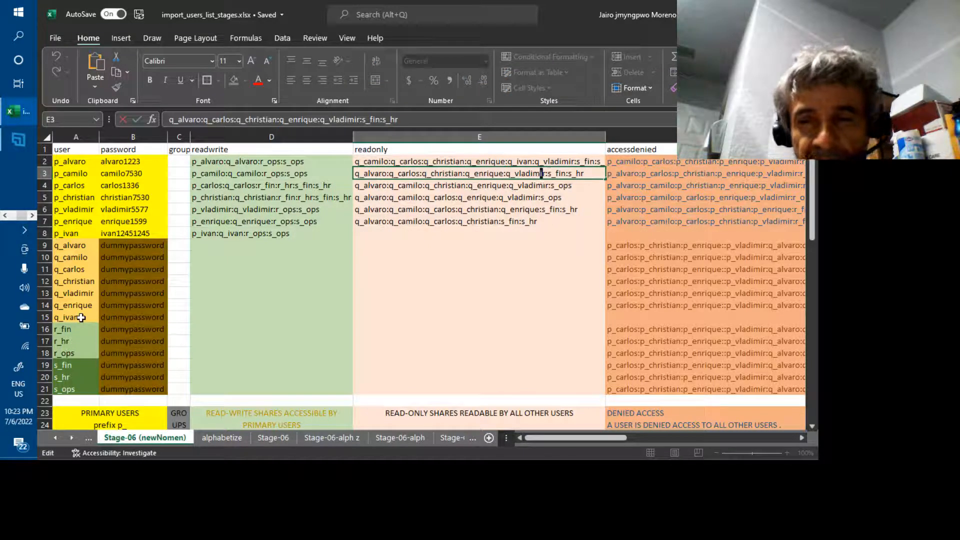
pyautogui.press('Left')
pyautogui.press('Left')
pyautogui.press('Left')
pyautogui.press('Left')
pyautogui.press('Left')
pyautogui.press('Left')
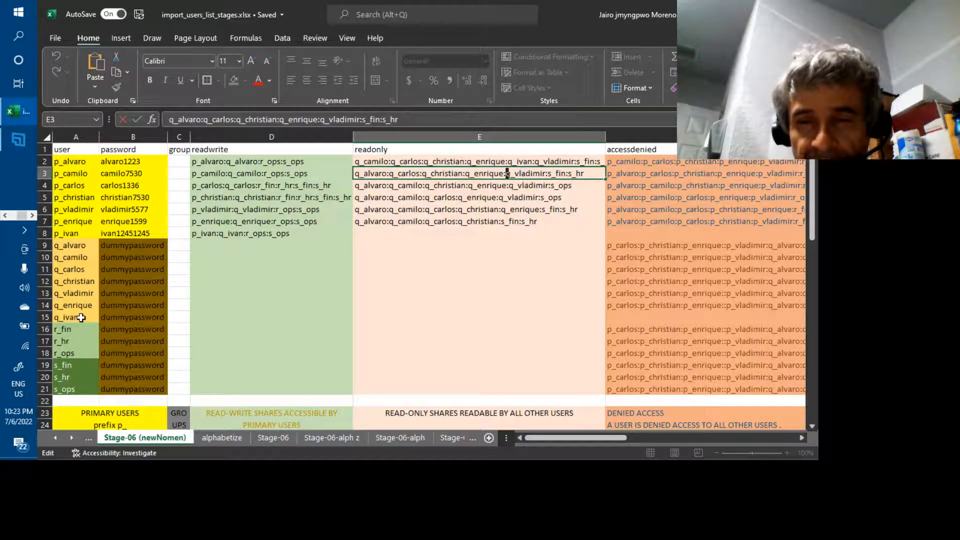
pyautogui.write('q_ivan:')
pyautogui.press('Return')
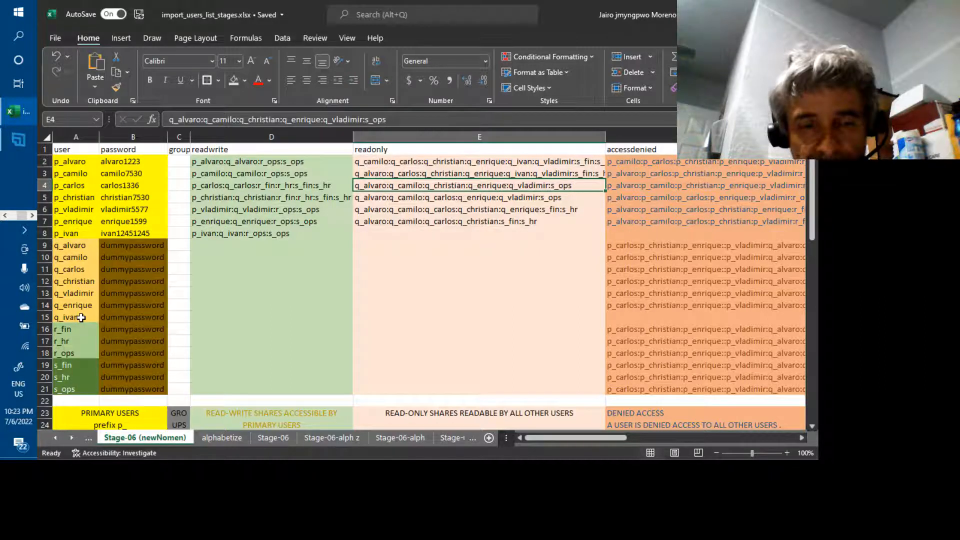
# Add q_ivan: after q_enrique in p_carlos's and p_christian's read-only lists.
pyautogui.press('F2')
pyautogui.press('Left')
pyautogui.press('Left')
pyautogui.press('Left')
pyautogui.press('Left')
pyautogui.press('Left')
pyautogui.press('Left')
pyautogui.press('Left')
pyautogui.press('Left')
pyautogui.press('Left')
pyautogui.press('Left')
pyautogui.press('Left')
pyautogui.press('Left')
pyautogui.press('Left')
pyautogui.press('Left')
pyautogui.press('Left')
pyautogui.press('Left')
pyautogui.press('Left')
pyautogui.press('Left')
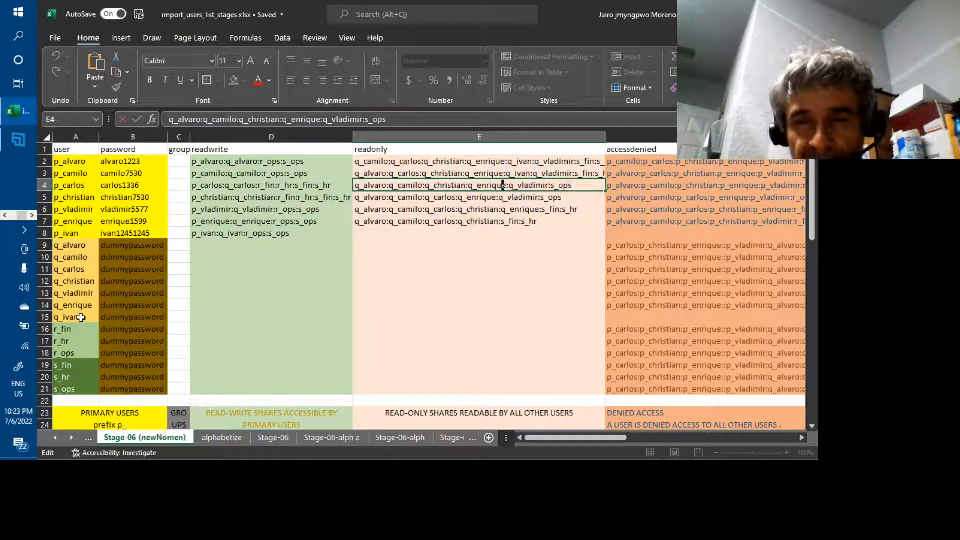
pyautogui.press('Right')
pyautogui.press('Right')
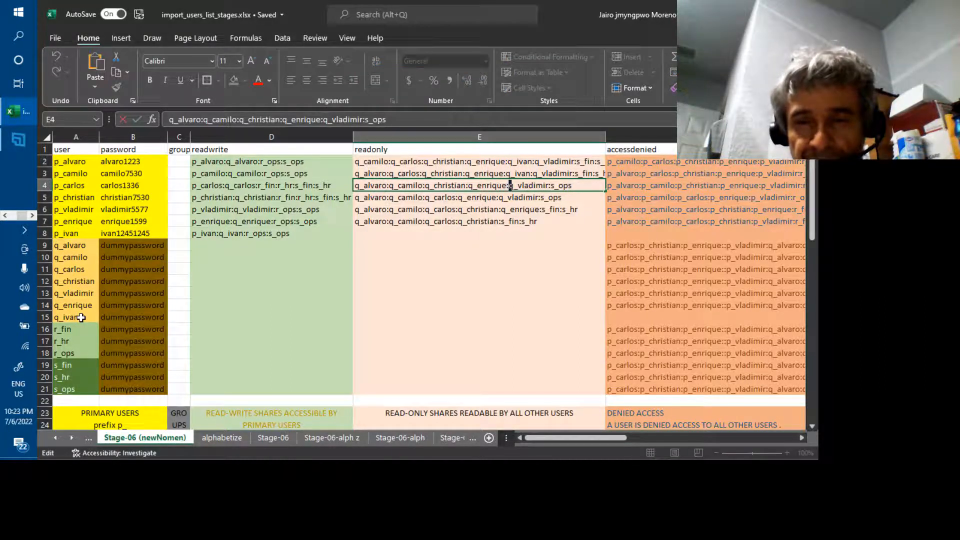
pyautogui.write('q_ivan:')
pyautogui.press('Return')
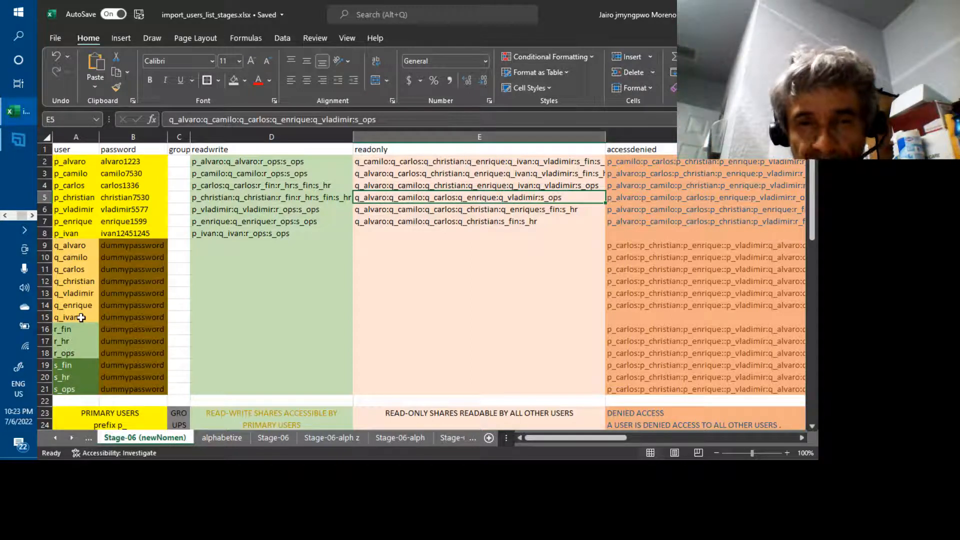
pyautogui.press('F2')
pyautogui.hotkey('ctrl', 'Left')
pyautogui.hotkey('ctrl', 'Left')
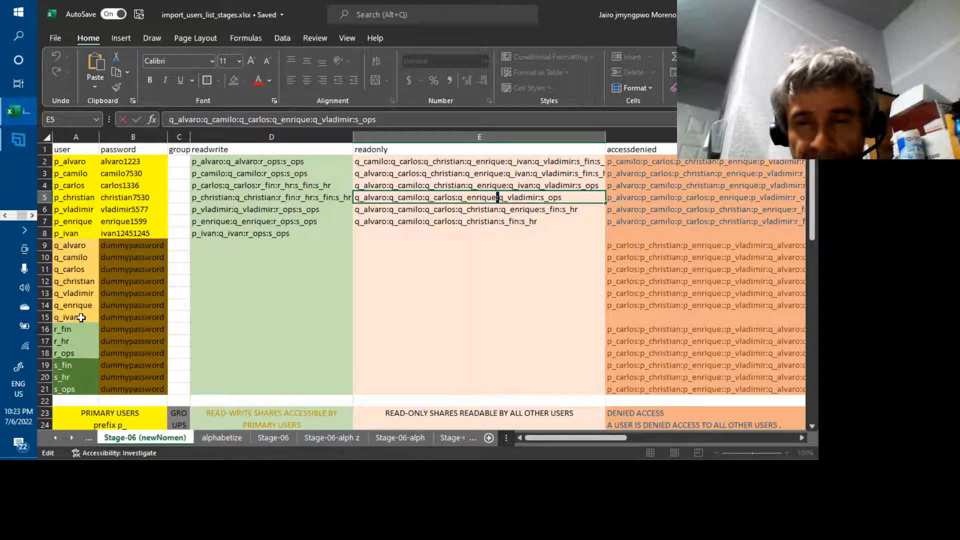
pyautogui.write('q_ivan:')
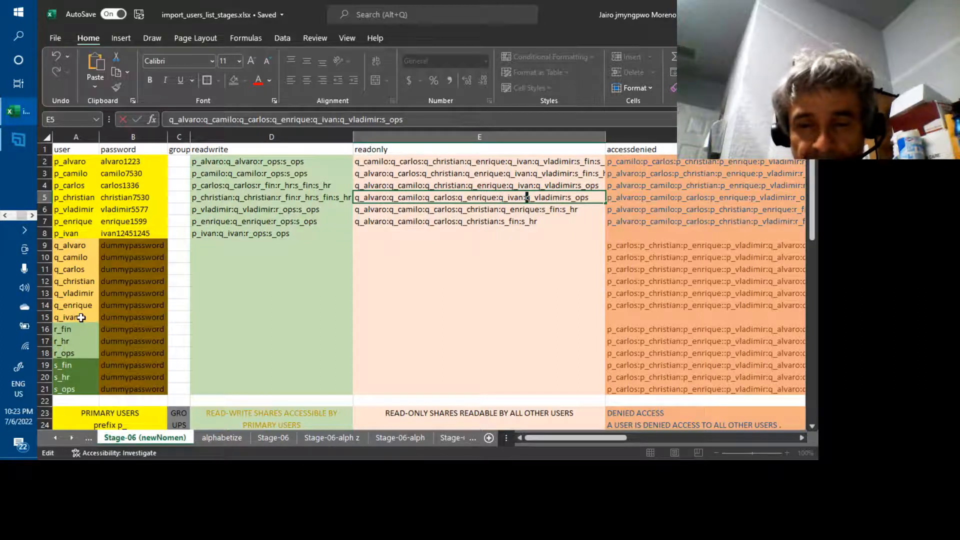
pyautogui.press('Return')
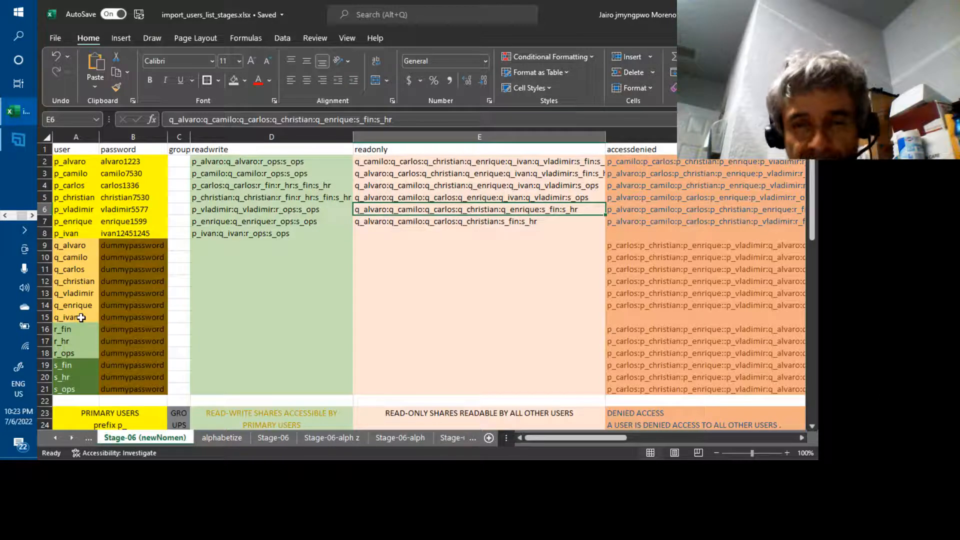
# Insert q_ivan: before s_fin in p_vladimir's read-only list.
pyautogui.press('F2')
pyautogui.hotkey('ctrl', 'Left')
pyautogui.hotkey('ctrl', 'Left')
pyautogui.hotkey('ctrl', 'Left')
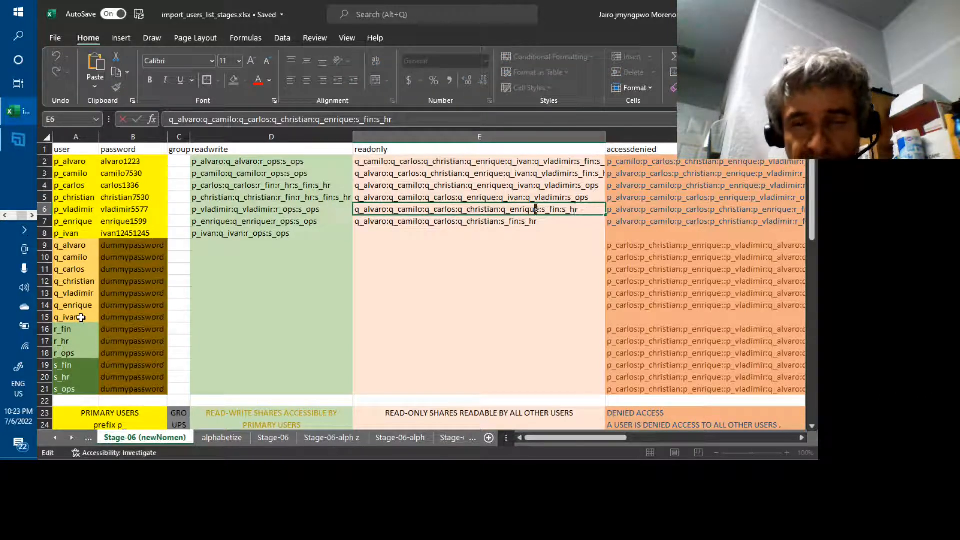
pyautogui.press('Right')
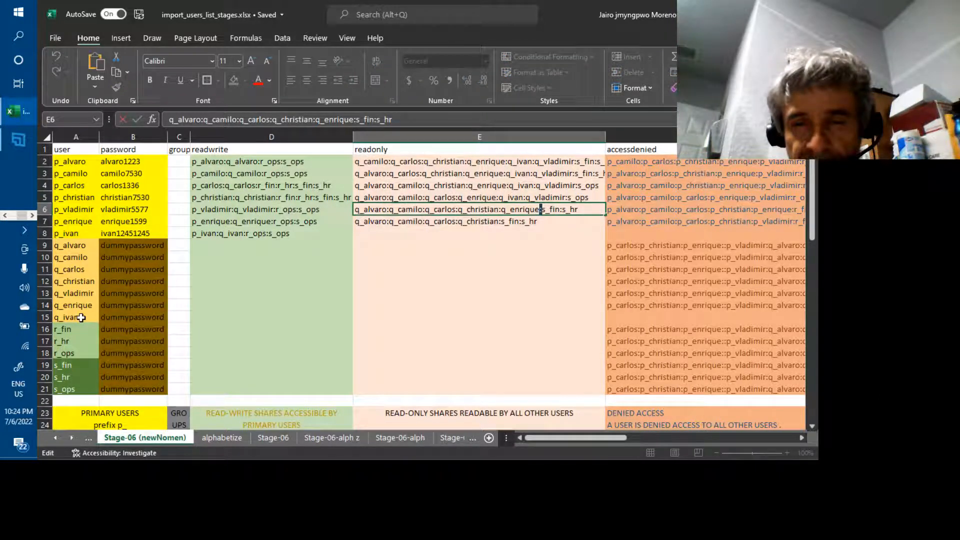
pyautogui.press('Right')
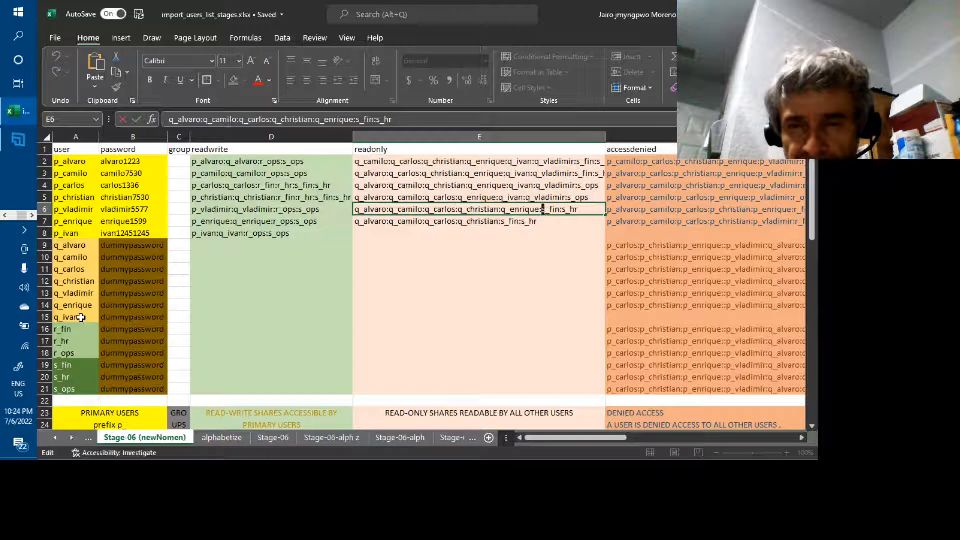
pyautogui.write('q_ivan:')
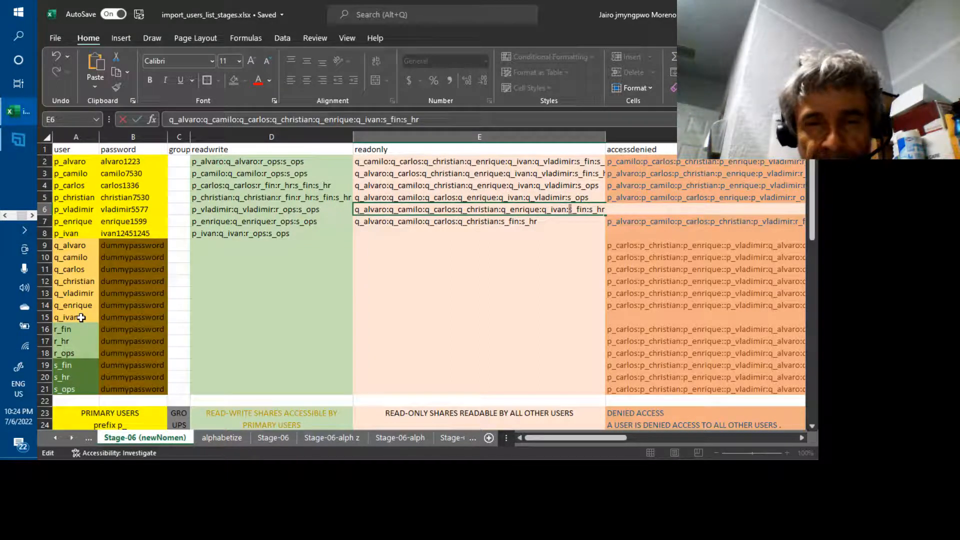
pyautogui.press('Return')
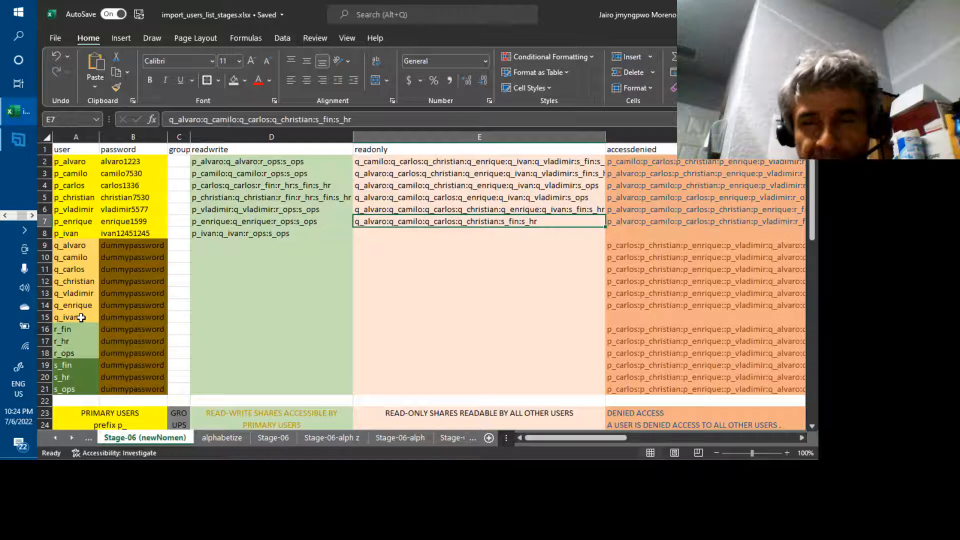
# Insert q_ivan:q_vladimir: before s_fin in p_enrique's read-only list in E7.
pyautogui.press('Left')
pyautogui.press('Right')
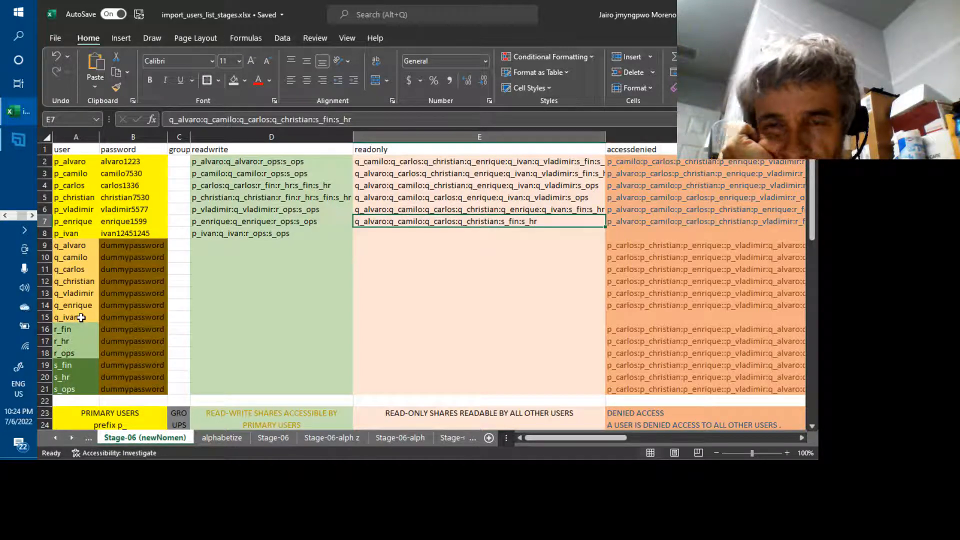
pyautogui.press('F2')
pyautogui.press('Left')
pyautogui.press('Left')
pyautogui.press('Left')
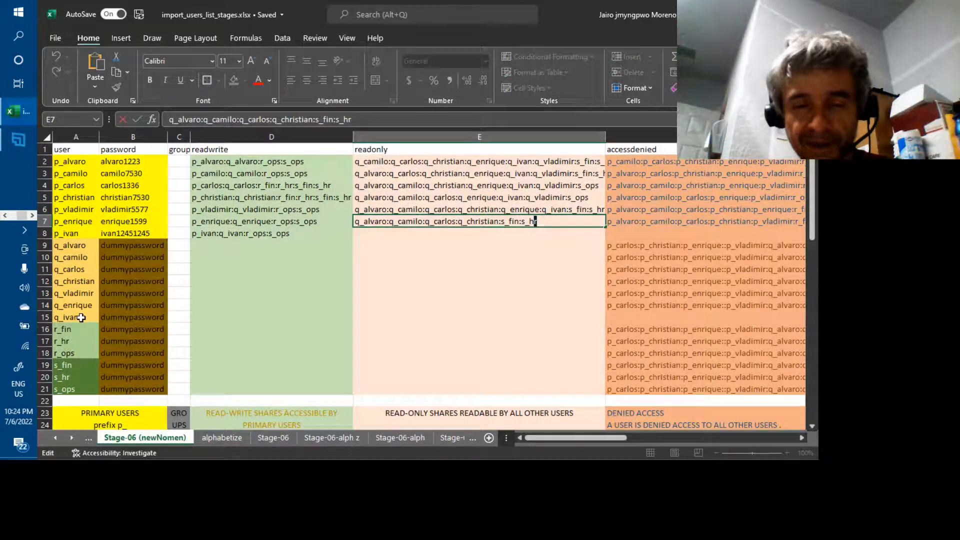
pyautogui.press('Left')
pyautogui.press('Left')
pyautogui.press('Left')
pyautogui.press('Left')
pyautogui.press('Left')
pyautogui.press('Left')
pyautogui.press('Left')
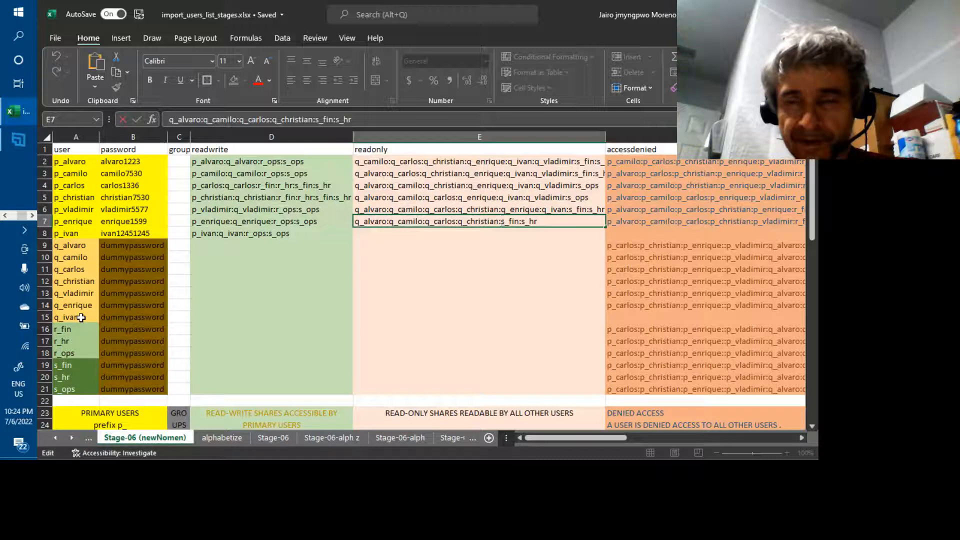
pyautogui.write('q_ivan:')
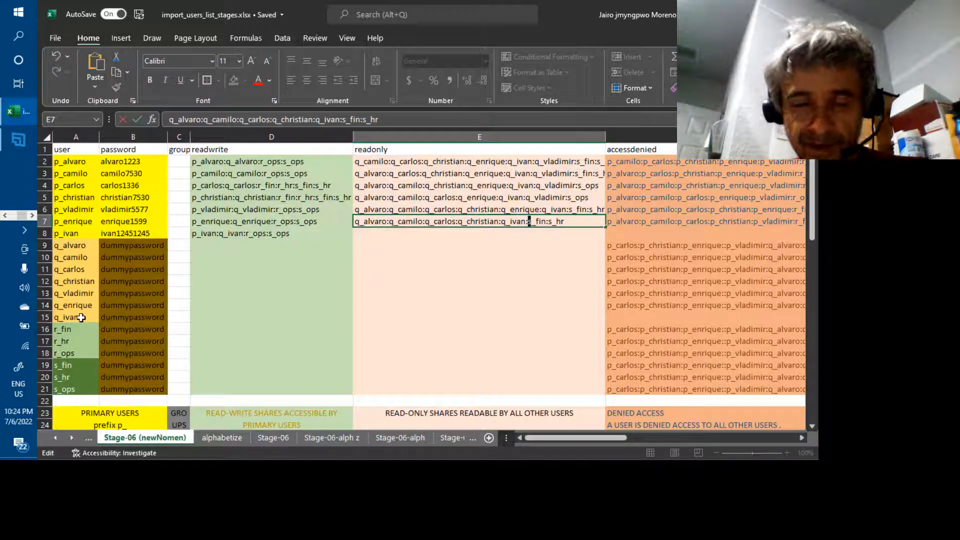
pyautogui.write('q_vla')
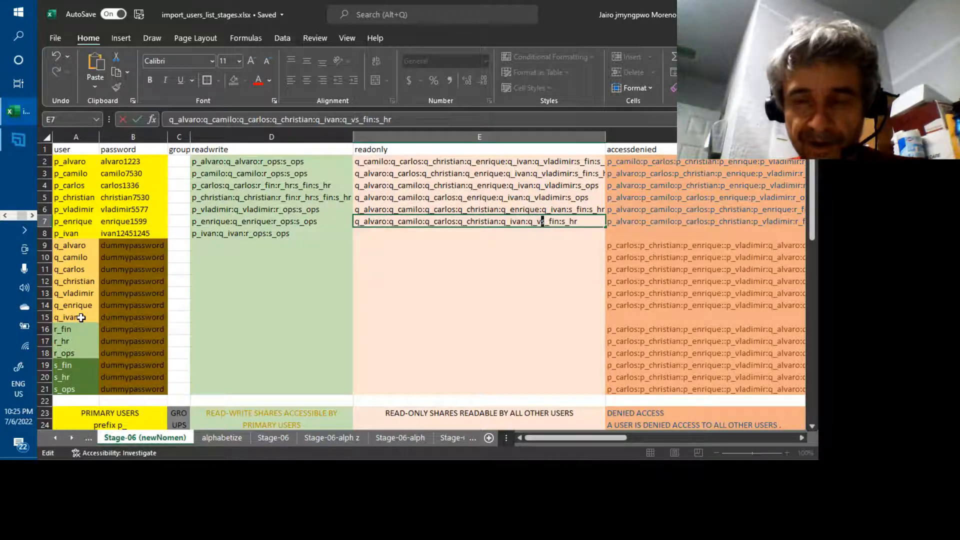
pyautogui.write('dimir')
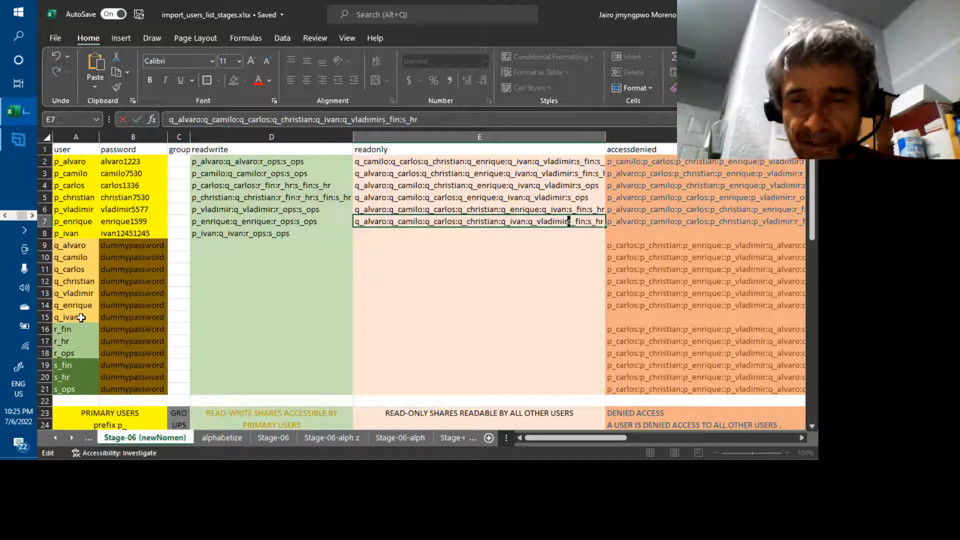
pyautogui.write(':')
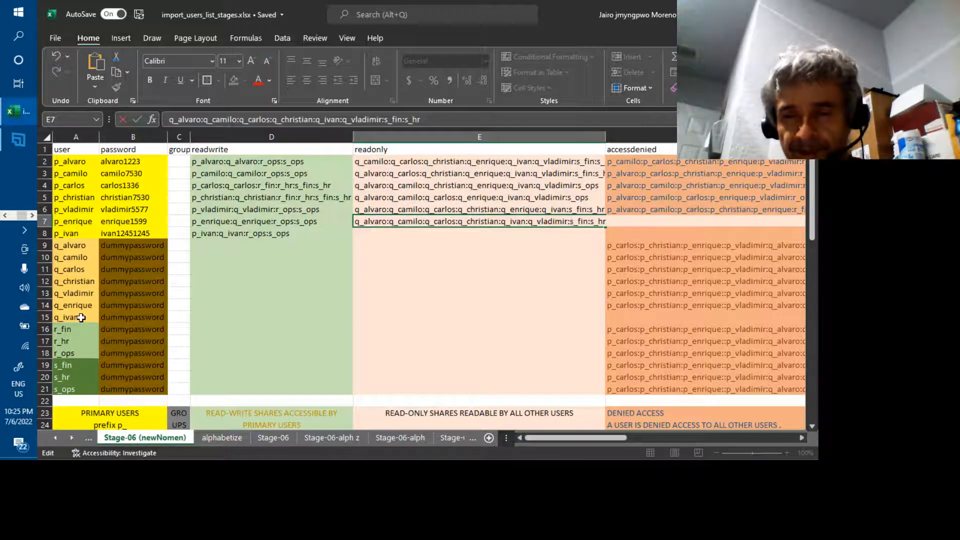
# Confirm p_enrique's updated list and copy it into p_ivan's read-only cell E8.
pyautogui.press('Return')
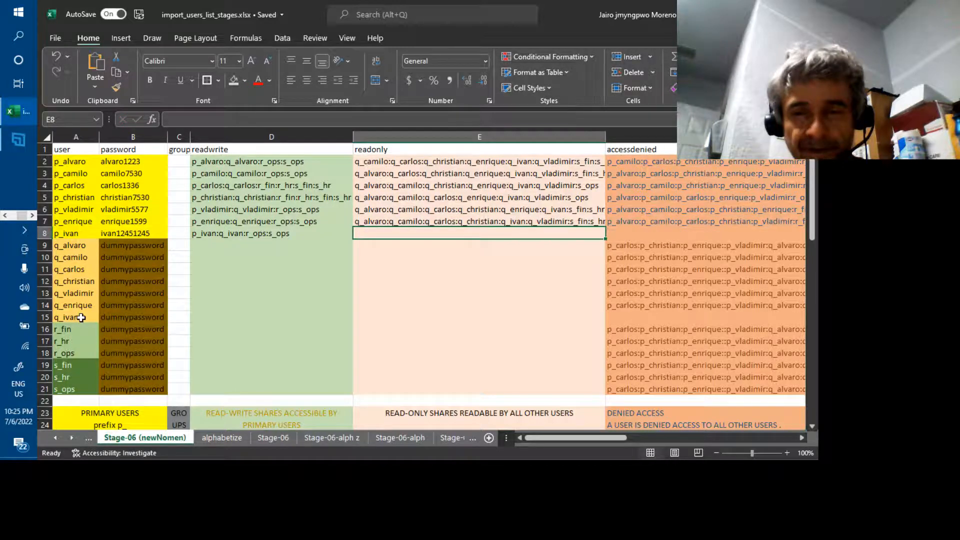
pyautogui.press('Up')
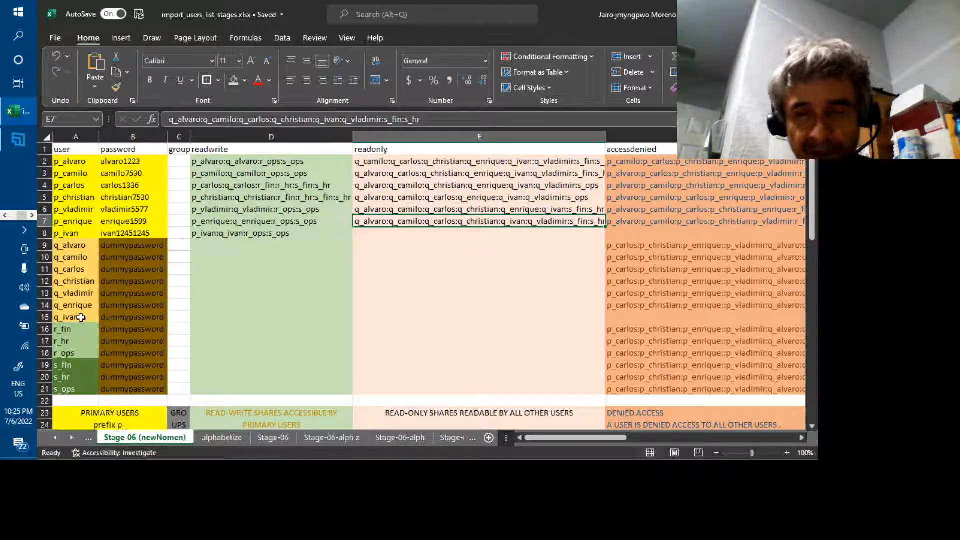
pyautogui.hotkey('ctrl', 'c')
pyautogui.press('Down')
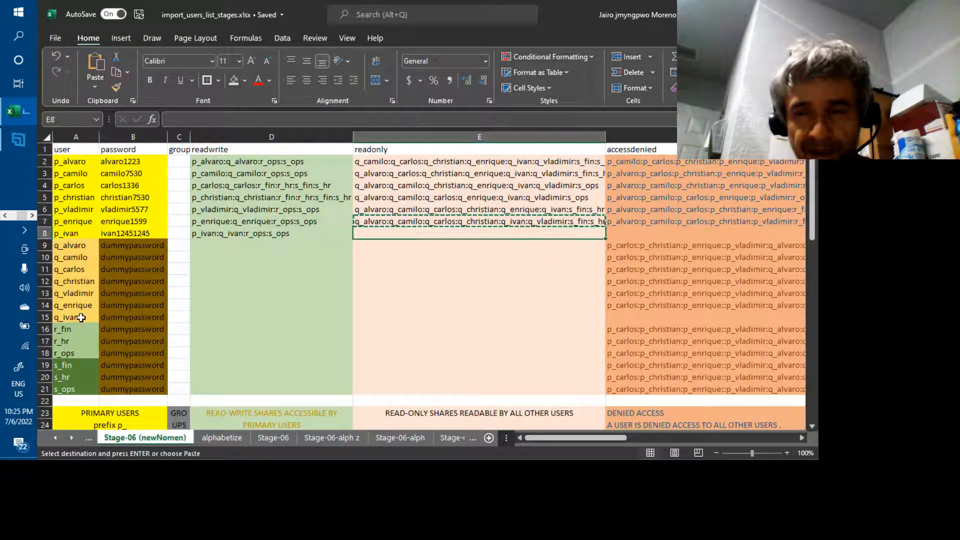
pyautogui.hotkey('ctrl', 'v')
# Change q_ivan to q_enrique in p_ivan's pasted read-only list.
pyautogui.press('Left')
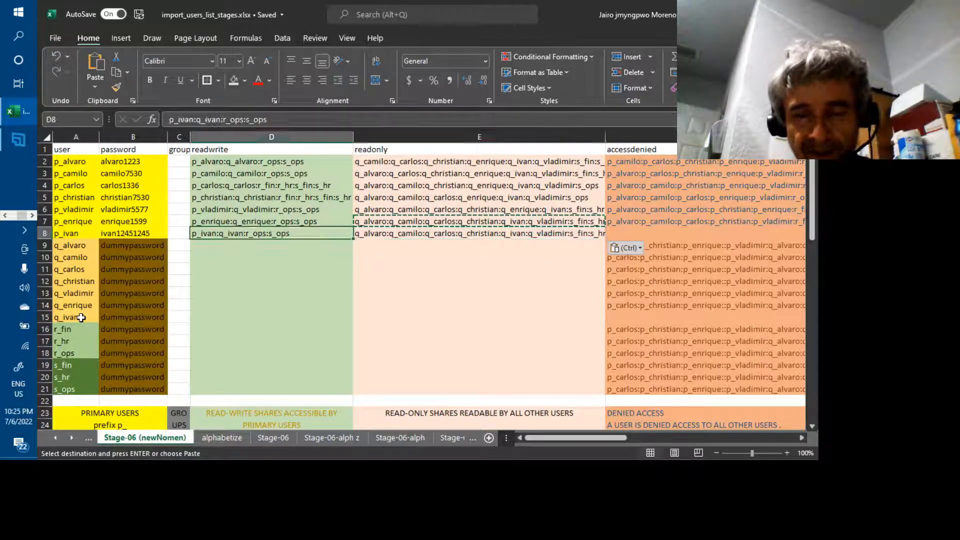
pyautogui.press('Right')
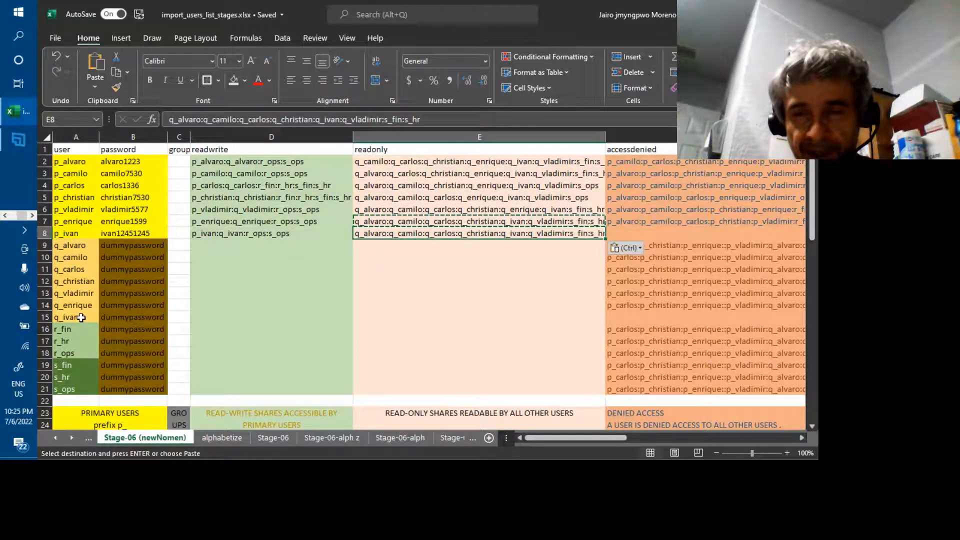
pyautogui.press('F2')
pyautogui.press('Left')
pyautogui.press('Left')
pyautogui.press('Left')
pyautogui.press('Left')
pyautogui.press('Left')
pyautogui.press('Left')
pyautogui.press('Left')
pyautogui.press('Left')
pyautogui.press('Left')
pyautogui.press('Left')
pyautogui.press('Left')
pyautogui.press('Left')
pyautogui.press('Left')
pyautogui.press('Left')
pyautogui.press('Left')
pyautogui.press('Left')
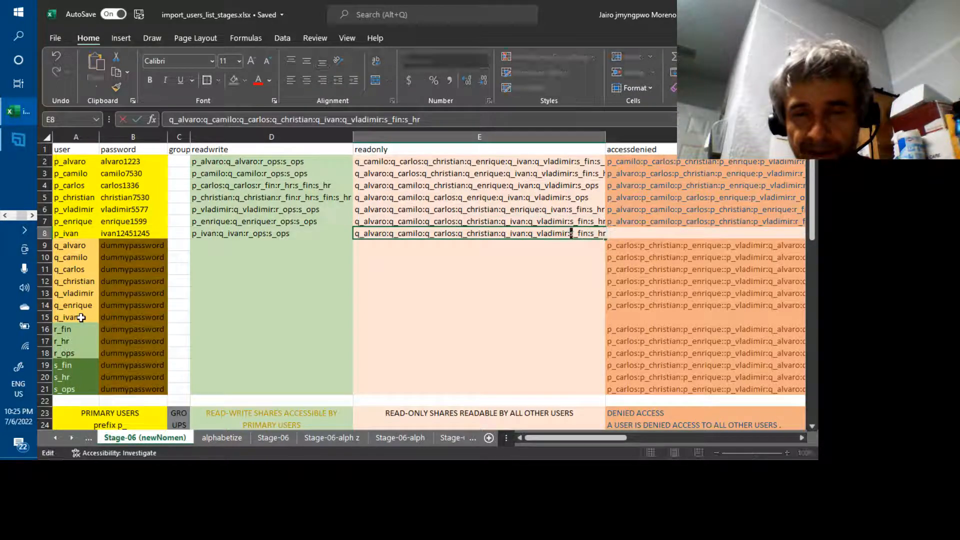
pyautogui.press('Left')
pyautogui.press('Left')
pyautogui.press('Left')
pyautogui.press('Left')
pyautogui.press('Left')
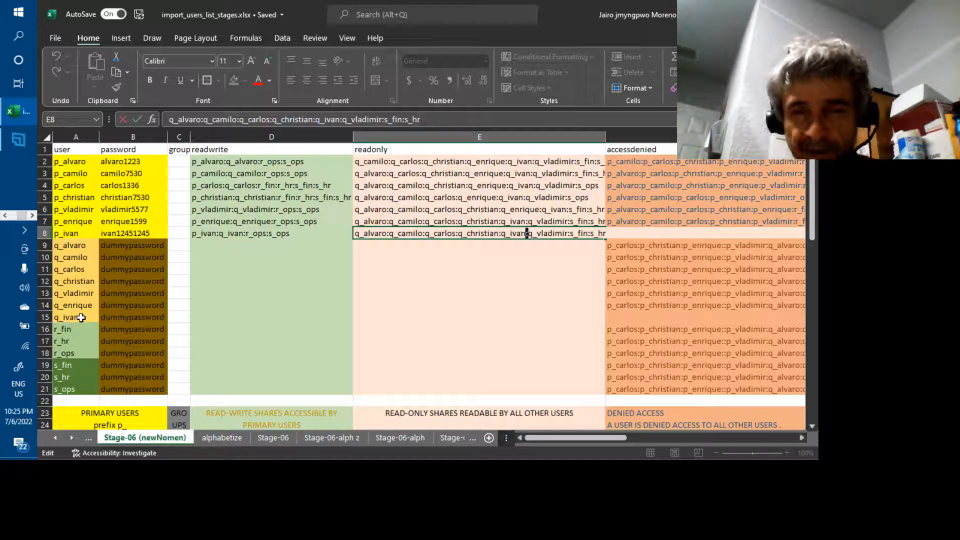
pyautogui.press('Left')
pyautogui.press('BackSpace')
pyautogui.press('BackSpace')
pyautogui.press('BackSpace')
pyautogui.press('BackSpace')
pyautogui.write('enriq')
pyautogui.write('u')
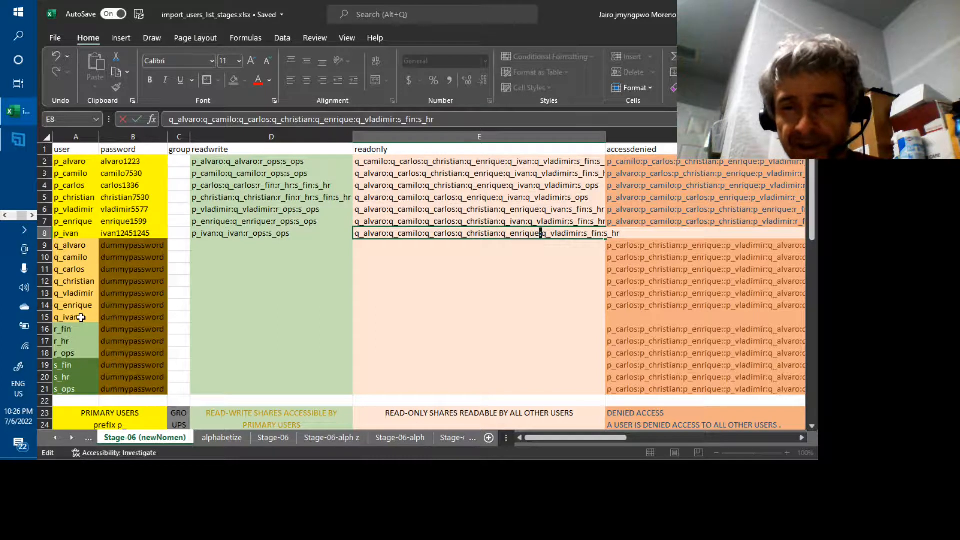
pyautogui.press('Return')
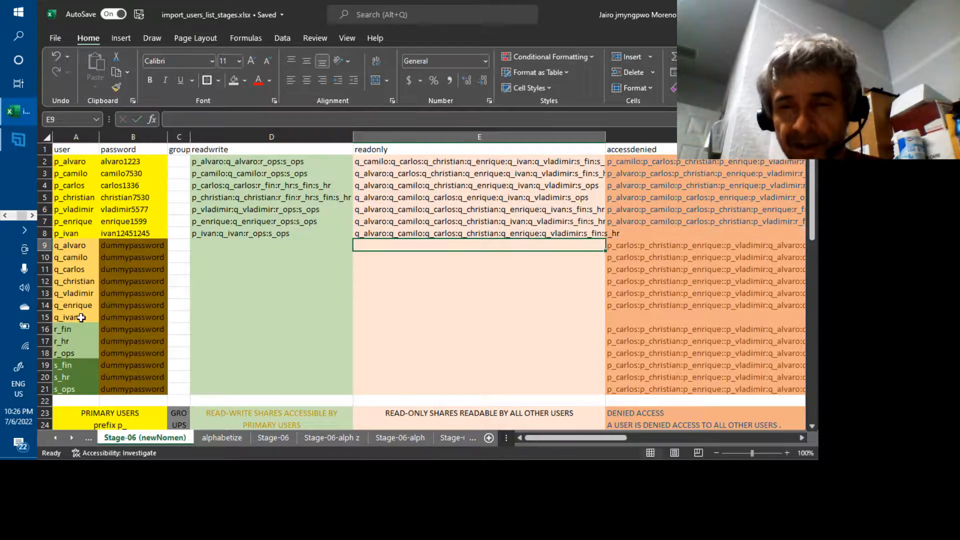